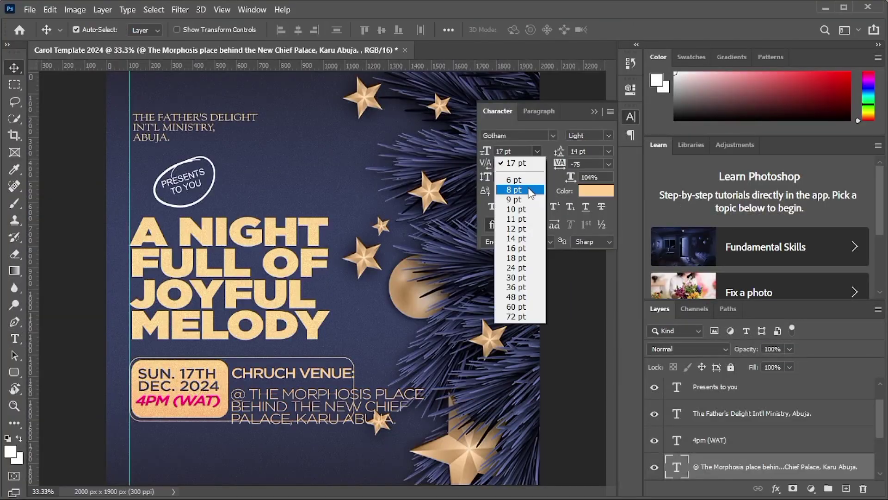
double_click(704, 385)
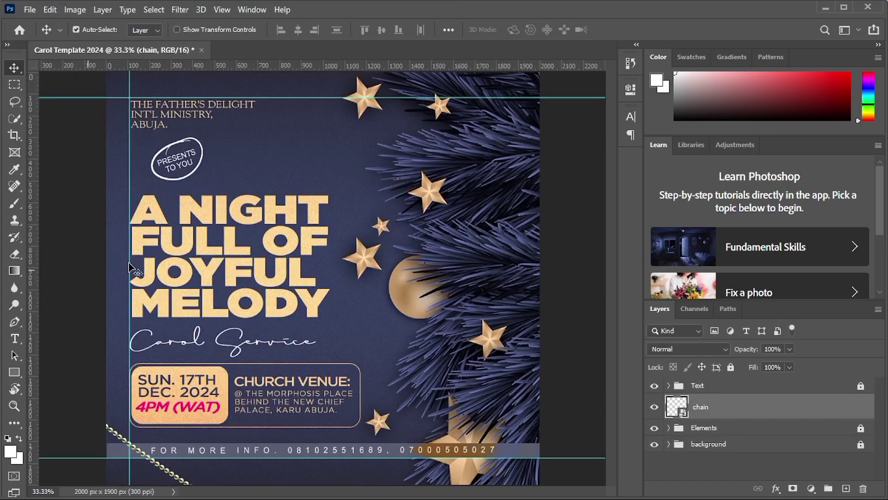
click(688, 349)
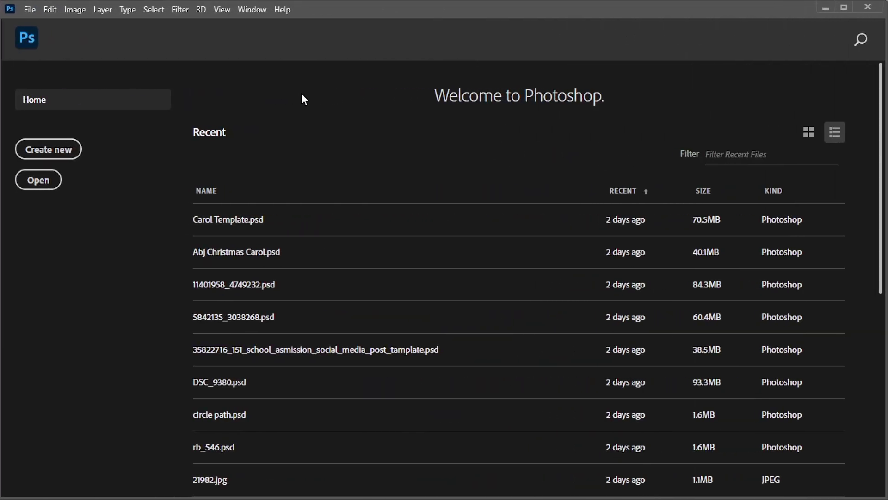
Create a new document named Carol Template 2024 at 2000 x 1900 pixels, 300 pixels/inch, RGB Color, 16 bit, with a white background
click(28, 10)
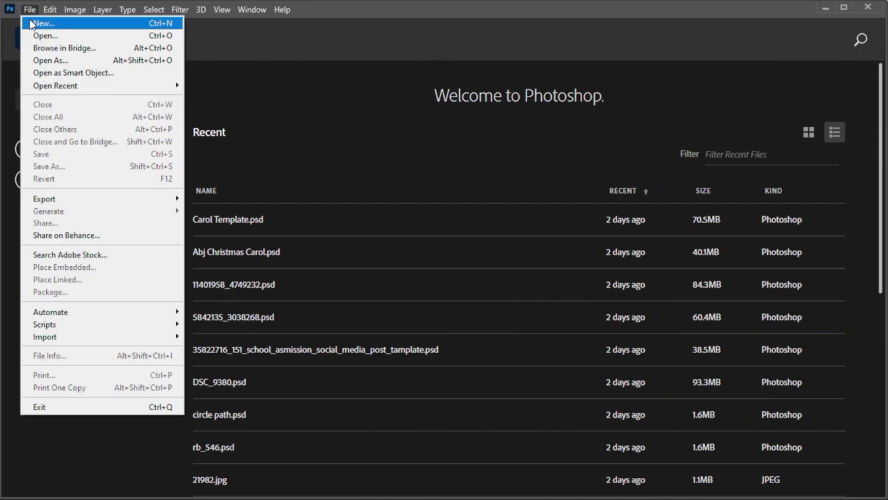
click(32, 23)
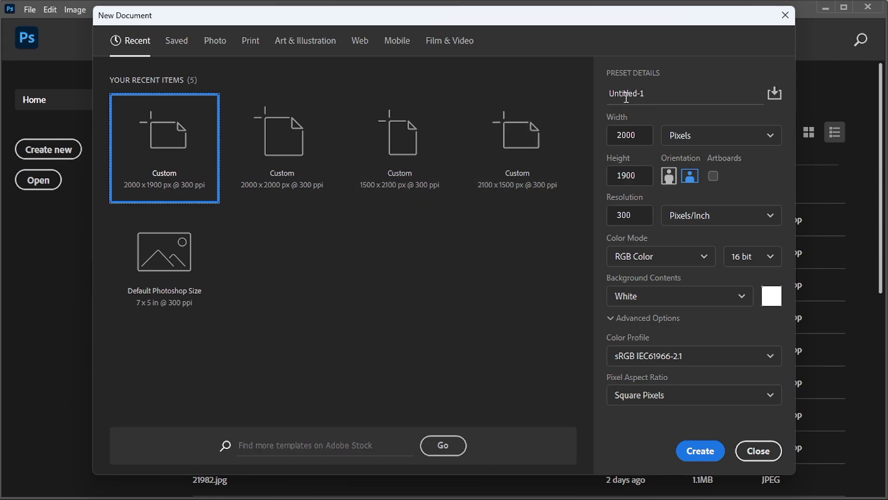
click(677, 104)
text(Caro)
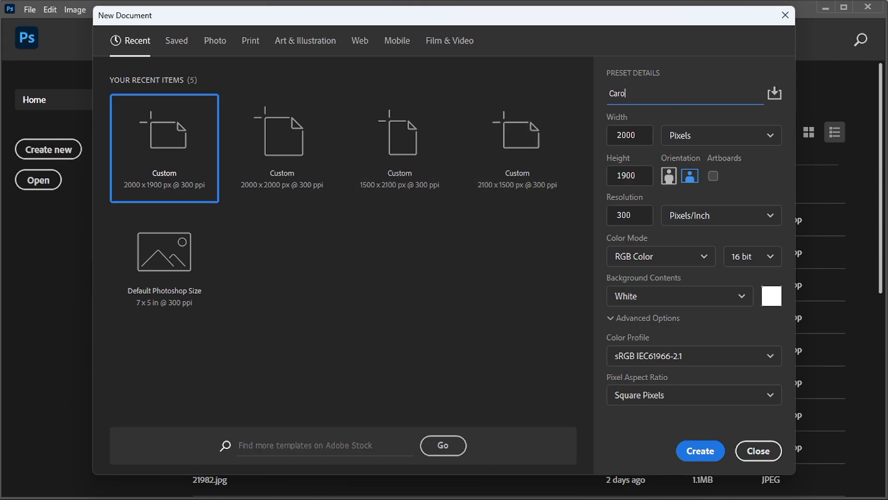
text(l Template 2024)
click(689, 456)
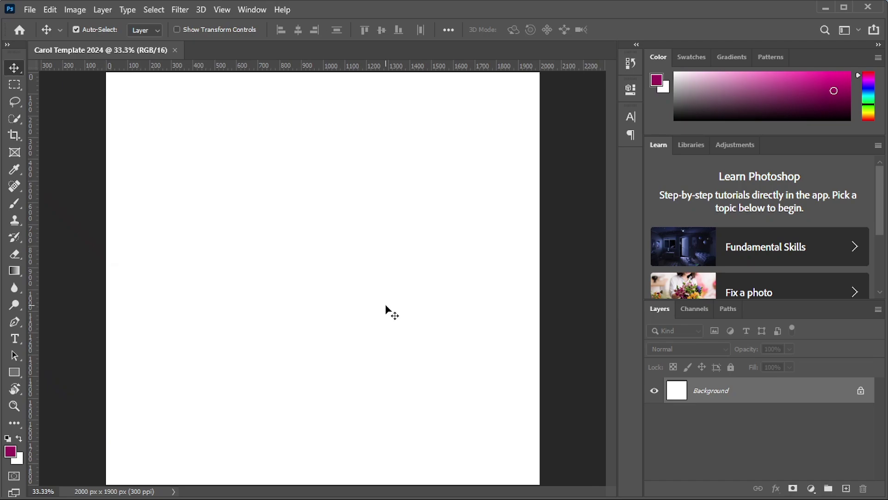
Add a Solid Color fill layer in dark navy #282833 over the canvas
key(ctrl+minus)
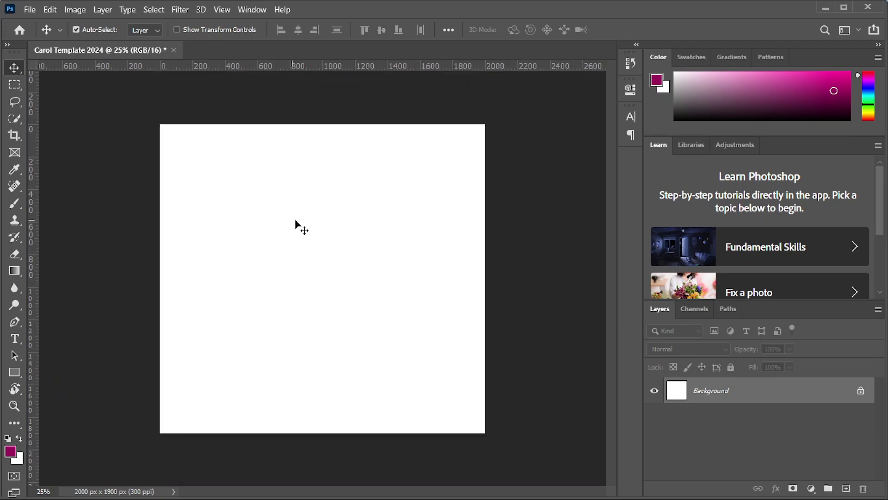
click(811, 490)
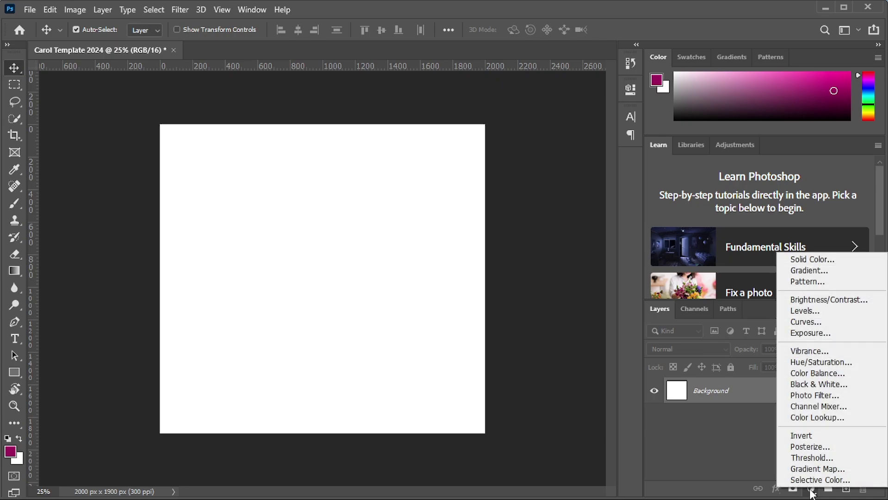
click(819, 261)
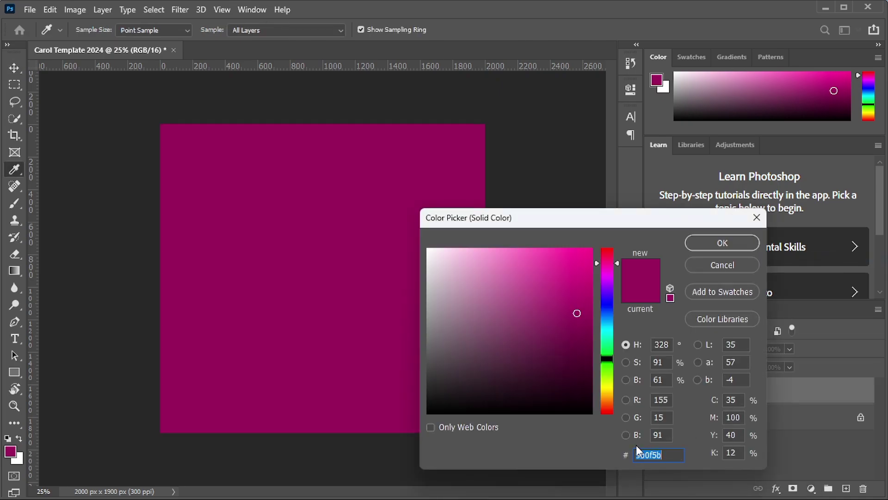
text(28283)
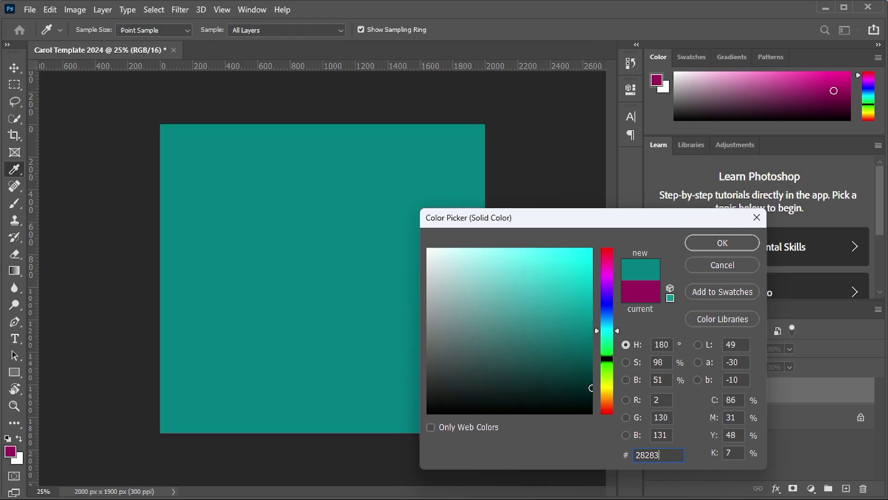
text(3)
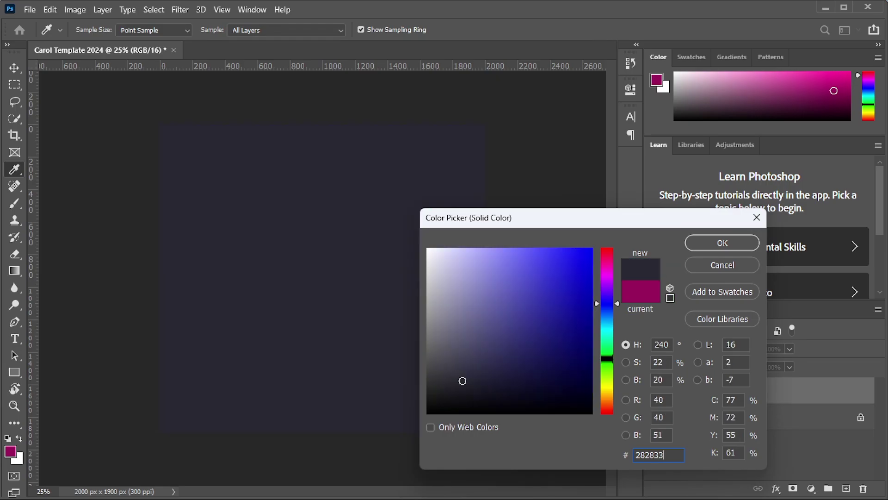
click(730, 244)
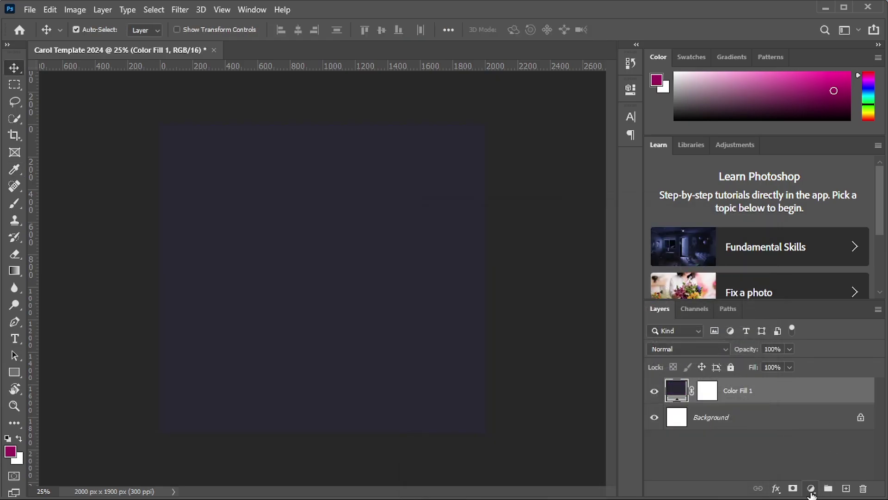
Add a Gradient fill layer and set the gradient's starting colour stop to #292933
click(811, 489)
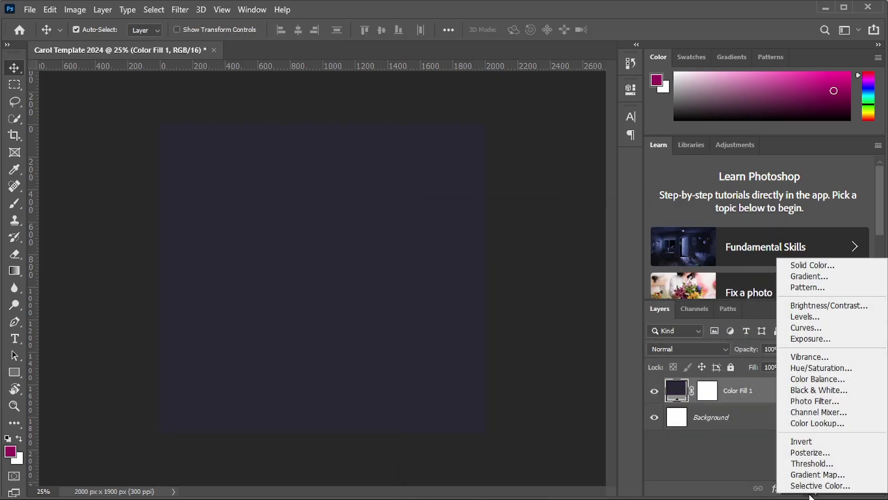
click(823, 276)
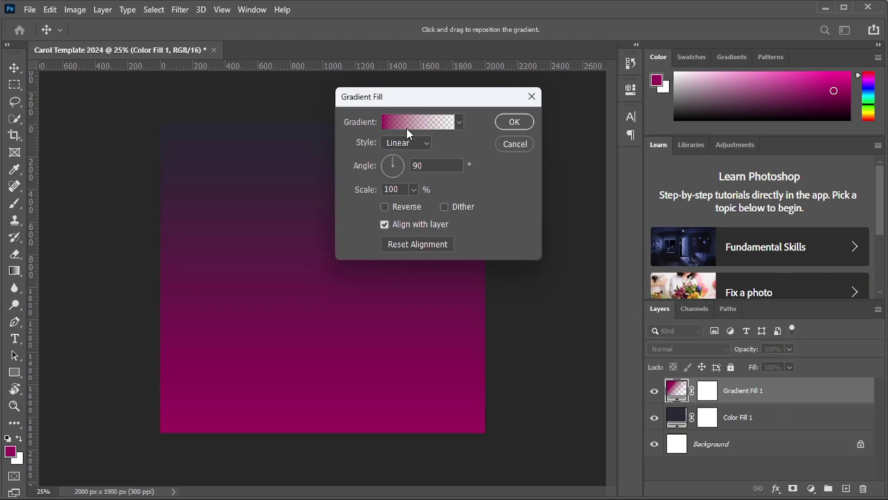
click(410, 126)
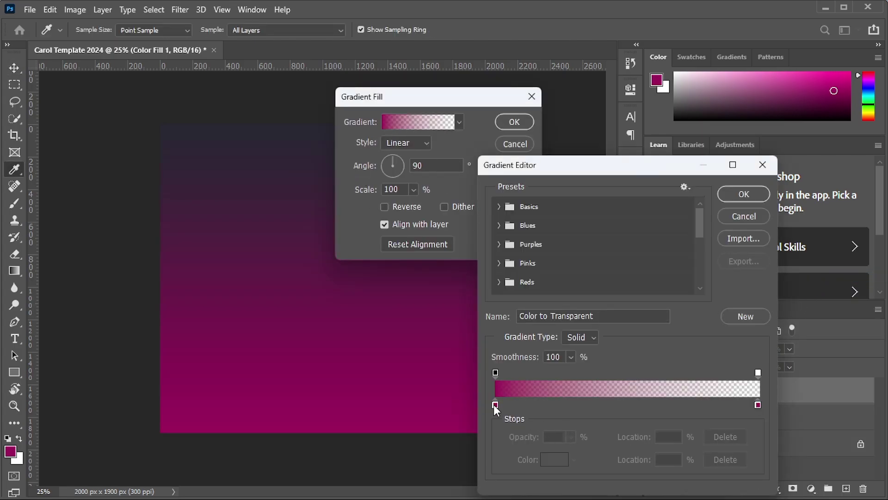
double_click(493, 405)
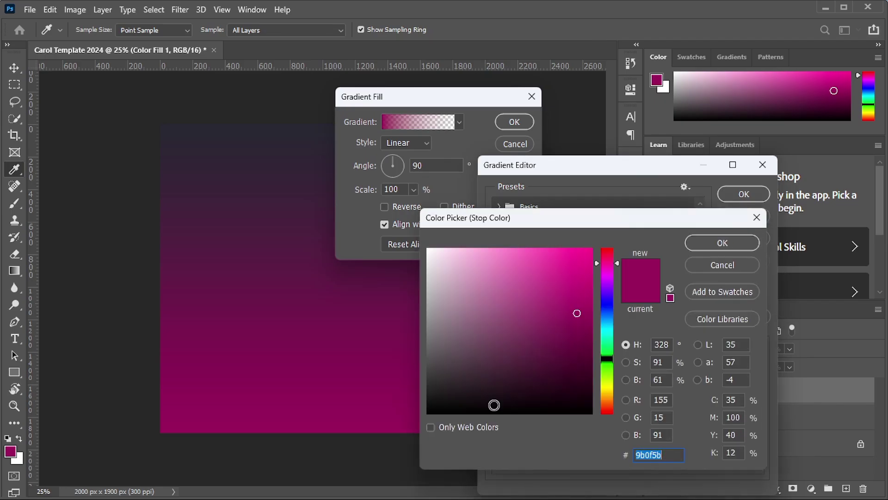
text(2929)
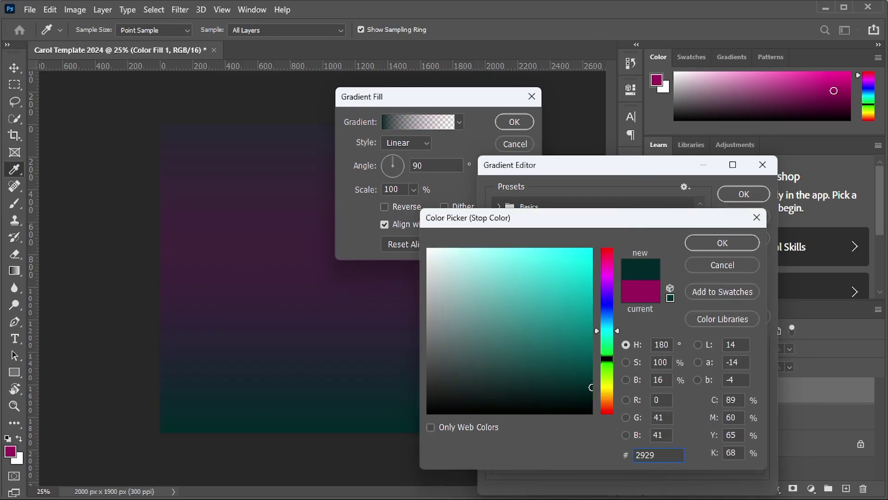
text(33)
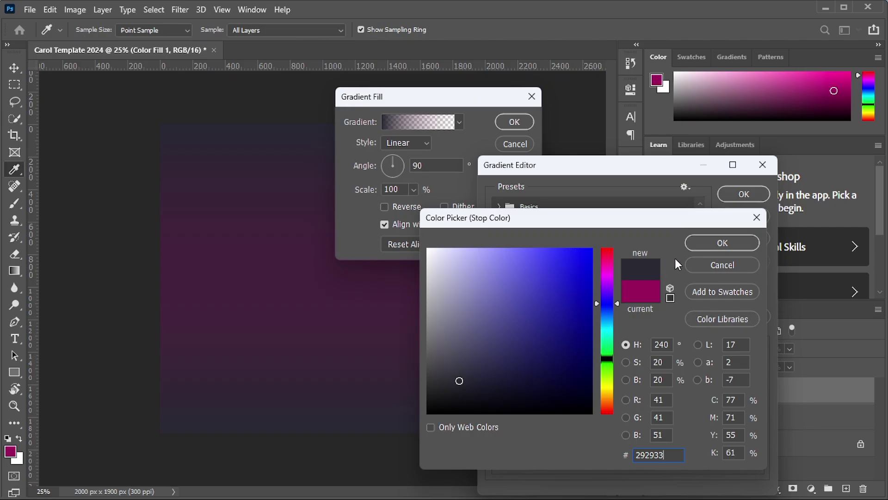
click(699, 243)
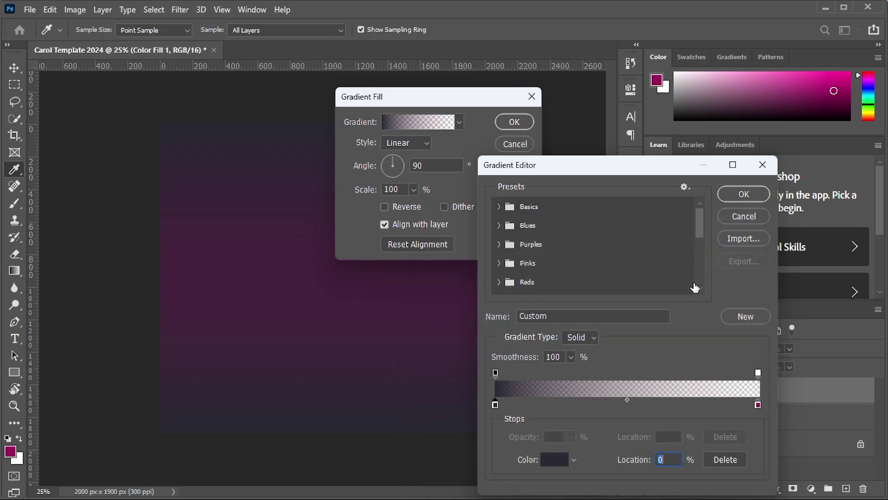
Set the gradient's end colour stop to #4d5e95 and its end opacity stop to 50%
double_click(759, 405)
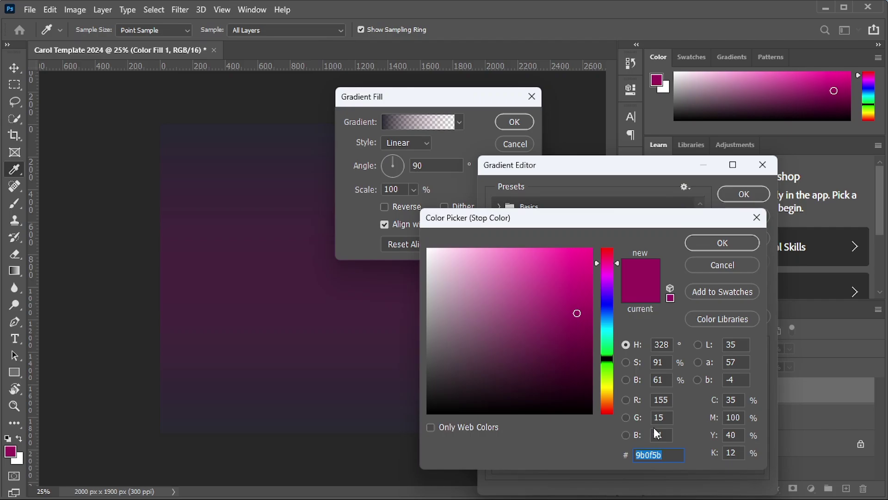
text(4d5e)
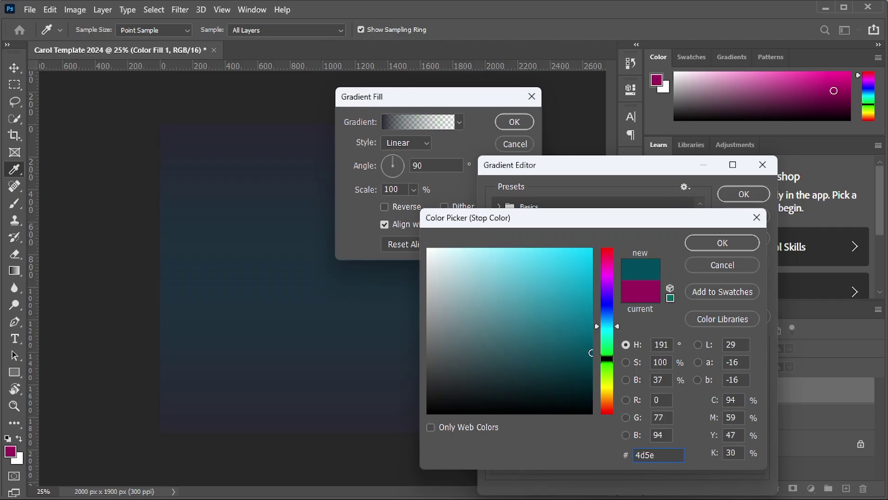
text(95)
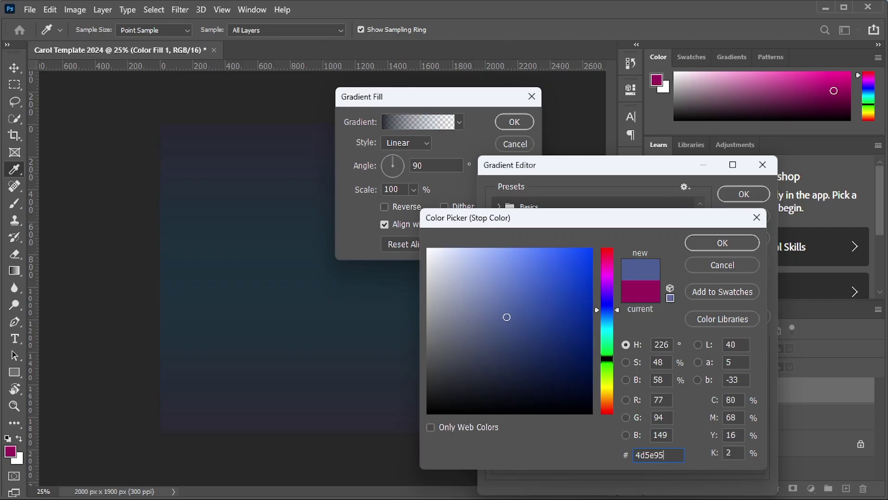
click(722, 243)
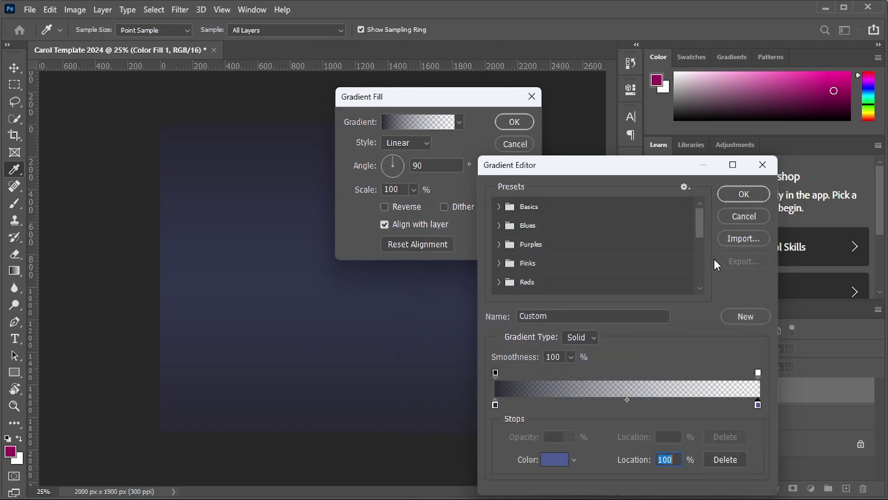
click(759, 373)
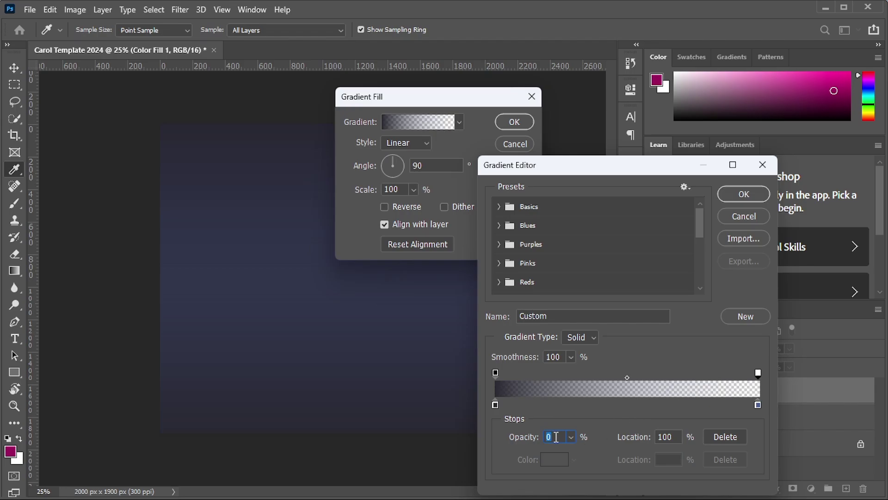
text(50)
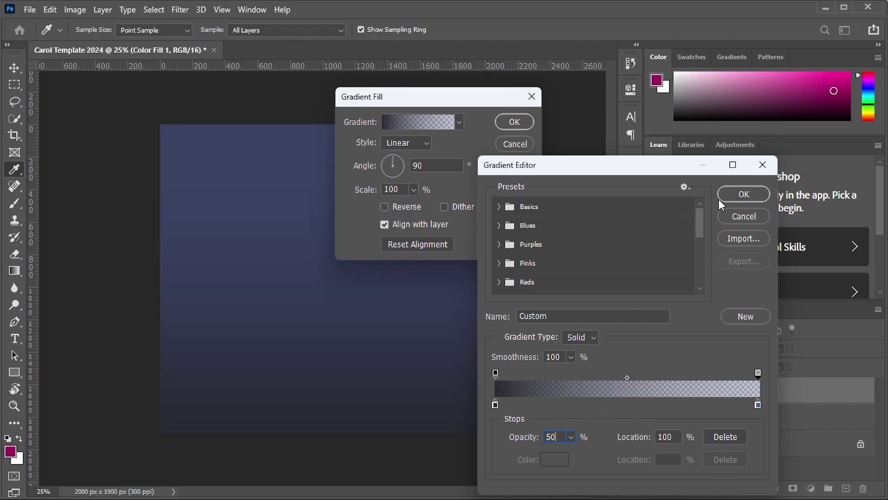
click(740, 195)
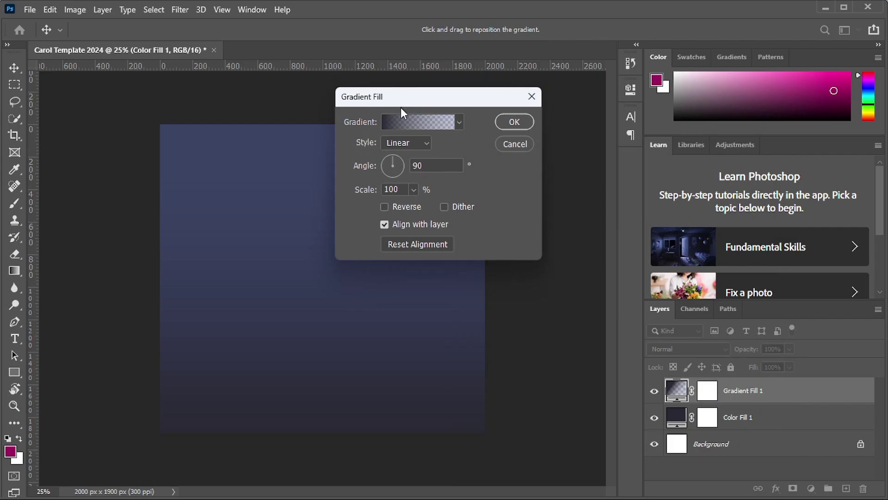
Set the gradient fill to Reflected style at 120% scale with Reverse and Dither enabled
drag(401, 108, 384, 131)
click(376, 173)
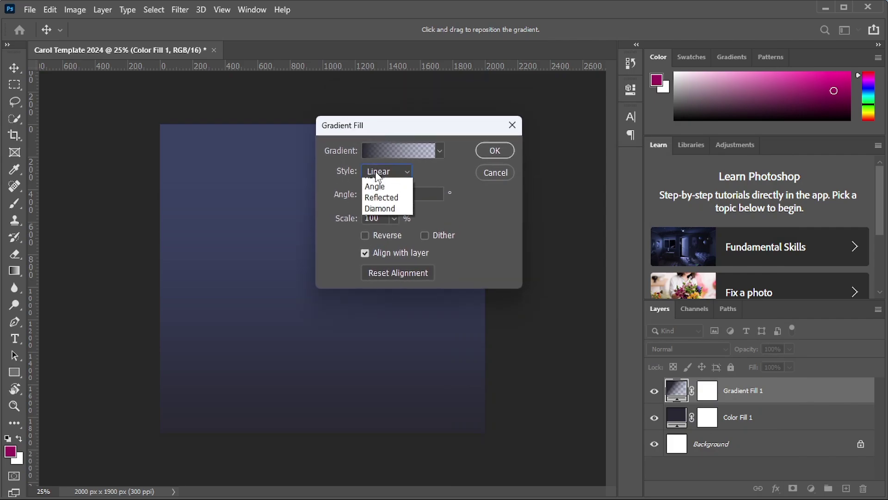
click(384, 220)
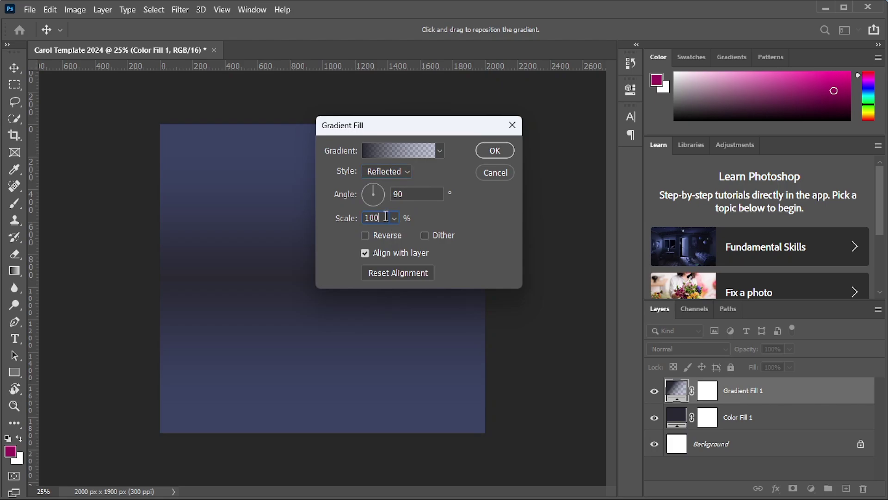
key(BackSpace)
key(BackSpace)
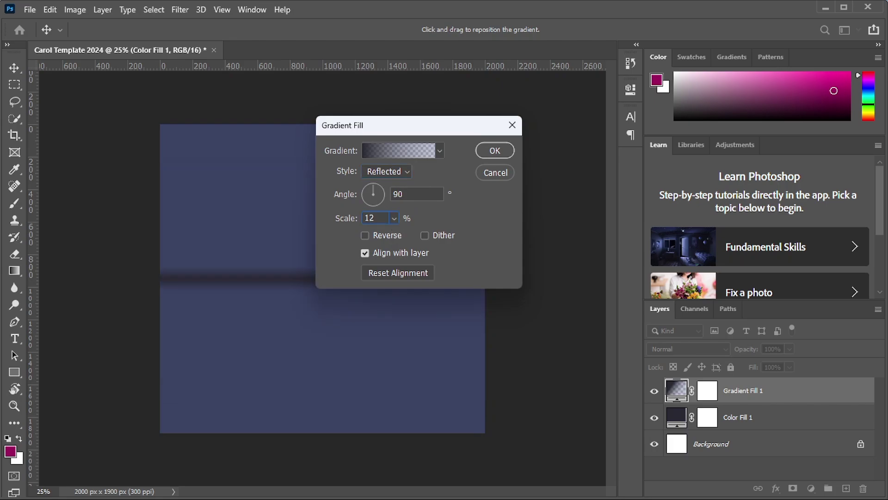
text(20)
click(374, 236)
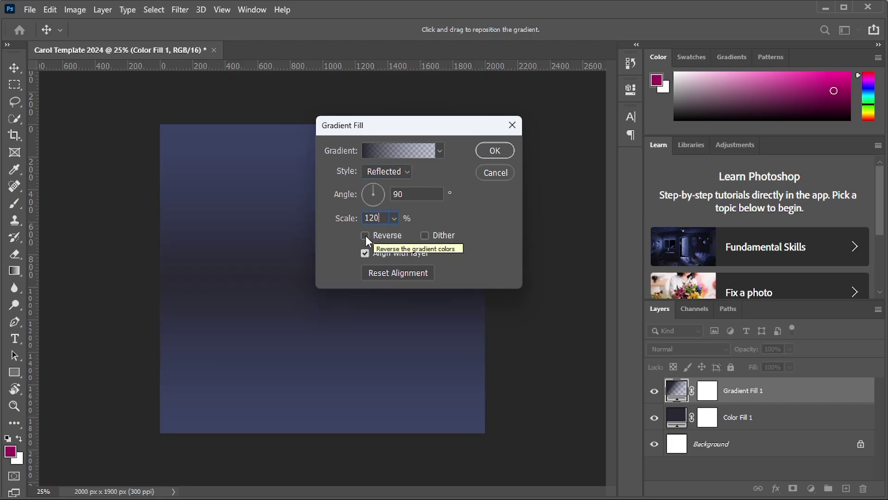
click(425, 236)
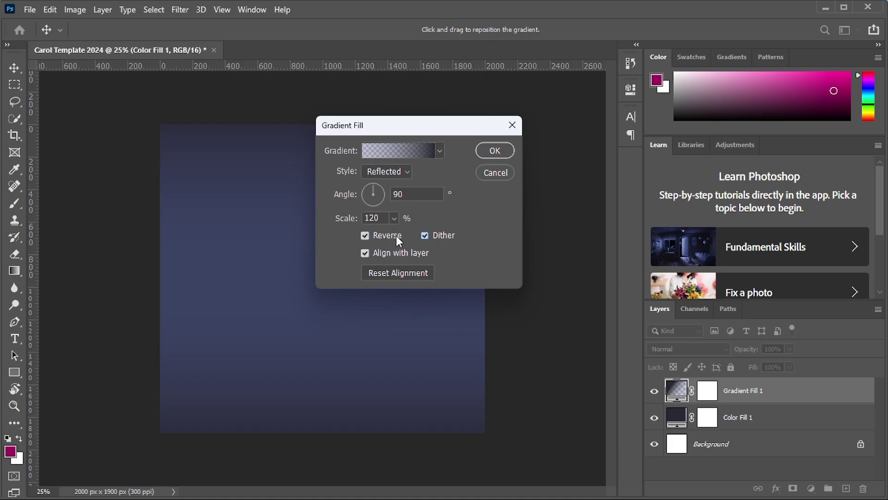
click(499, 149)
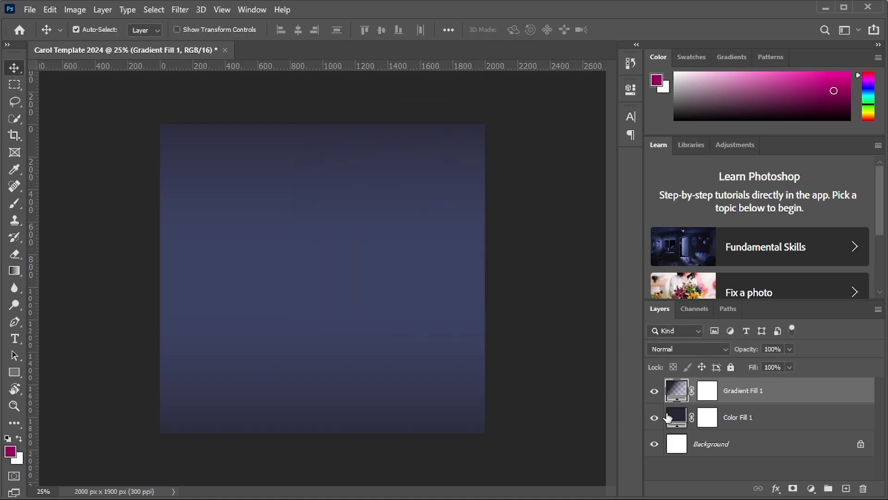
Unlock and delete the white Background layer
click(861, 445)
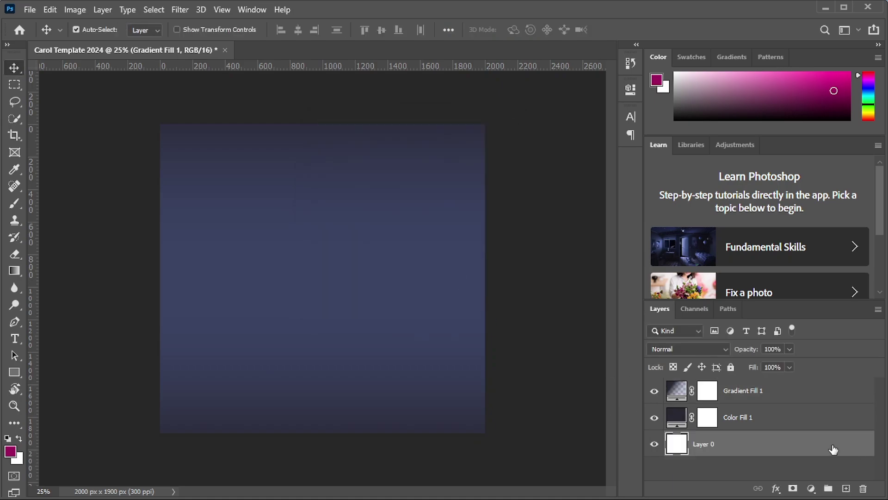
key(Delete)
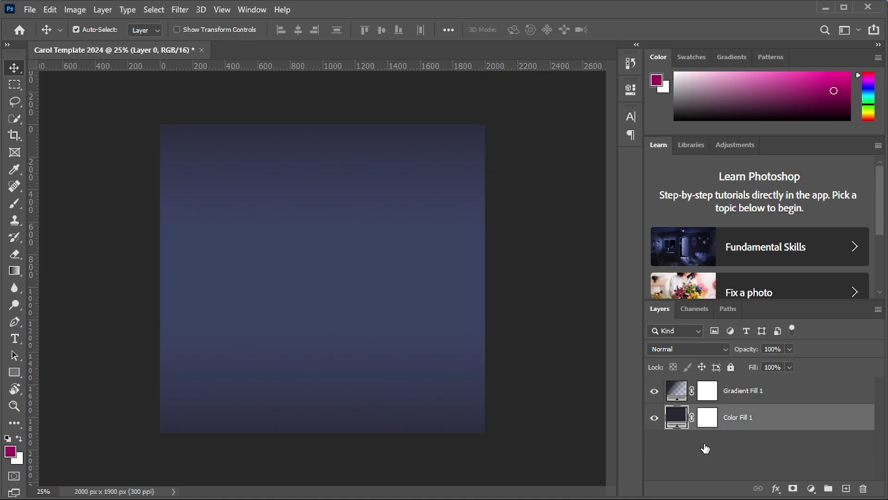
Group the Gradient Fill 1 and Color Fill 1 layers, name the group "background", and lock it
shift+click(743, 397)
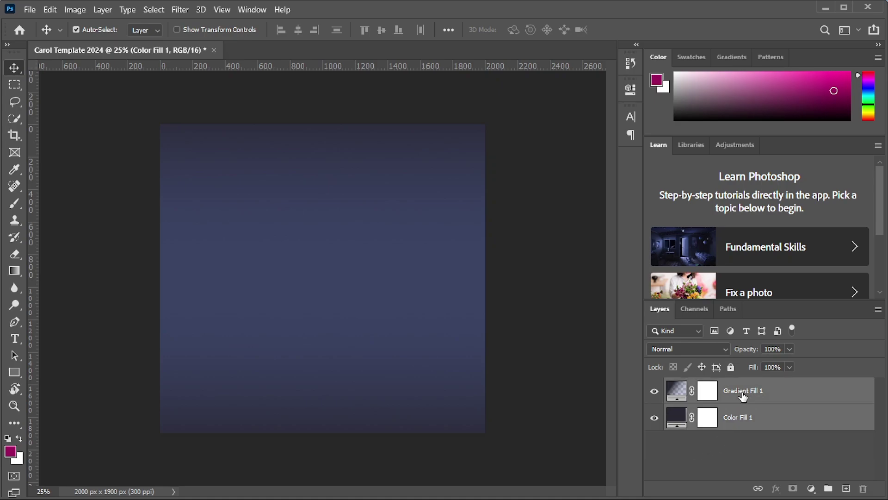
key(ctrl+g)
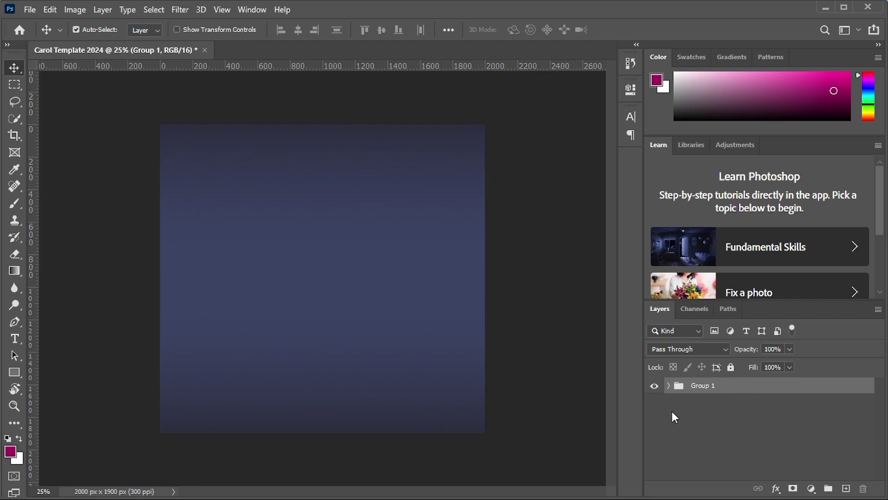
double_click(701, 387)
text(background)
key(Return)
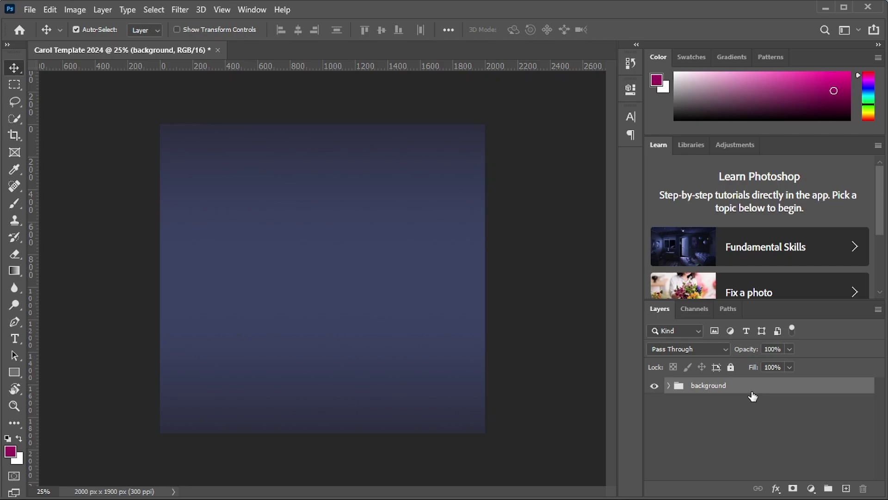
key(ctrl+slash)
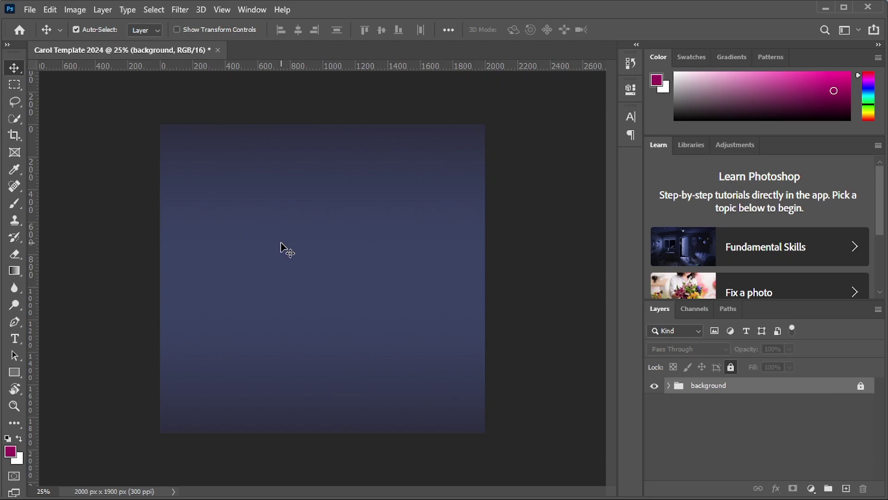
Place noise.png as an embedded image over the whole canvas and set its blend mode to Soft Light
click(32, 10)
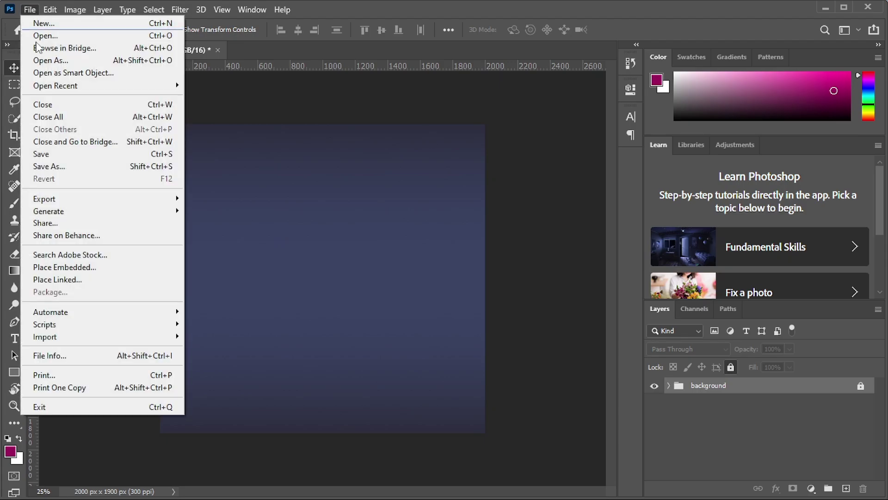
click(91, 272)
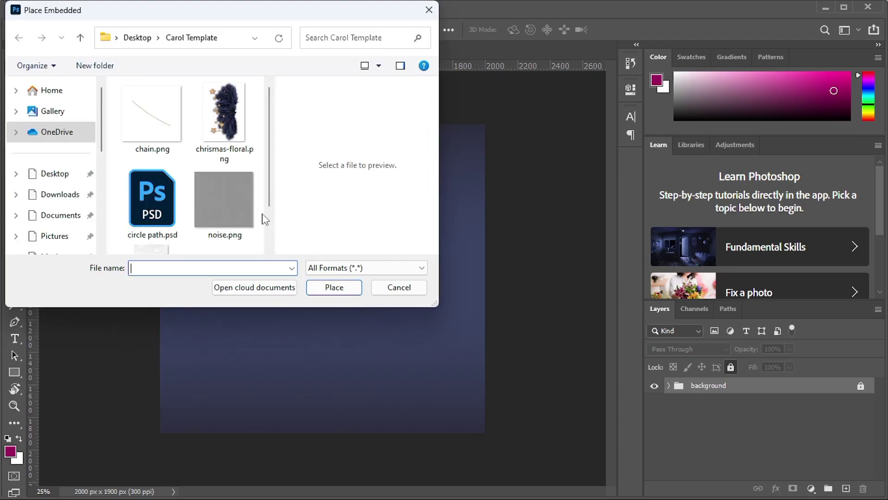
click(216, 209)
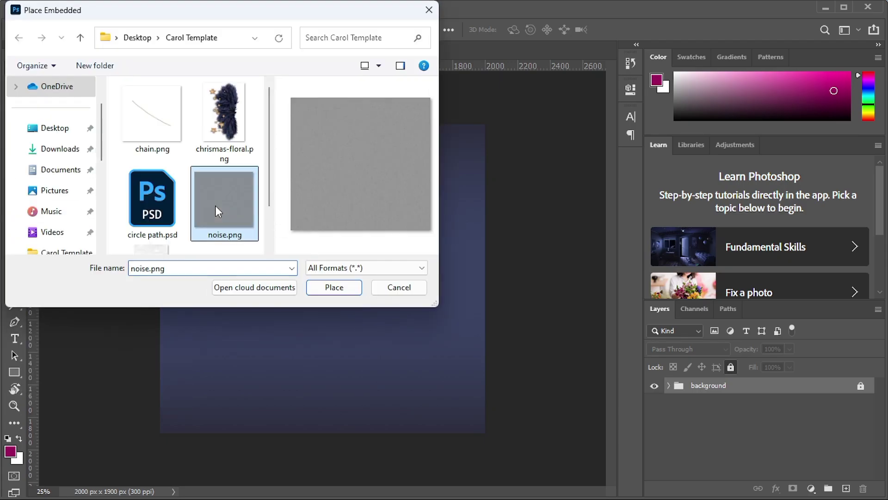
click(334, 288)
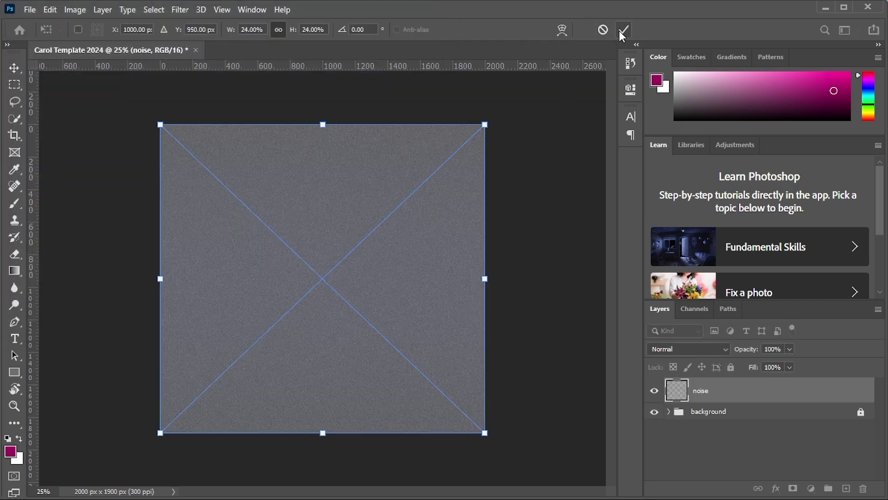
click(623, 30)
click(671, 351)
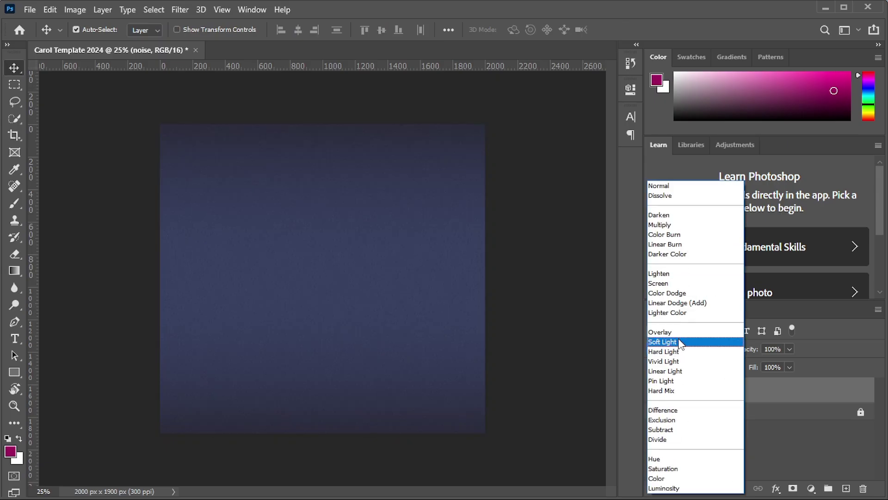
click(680, 343)
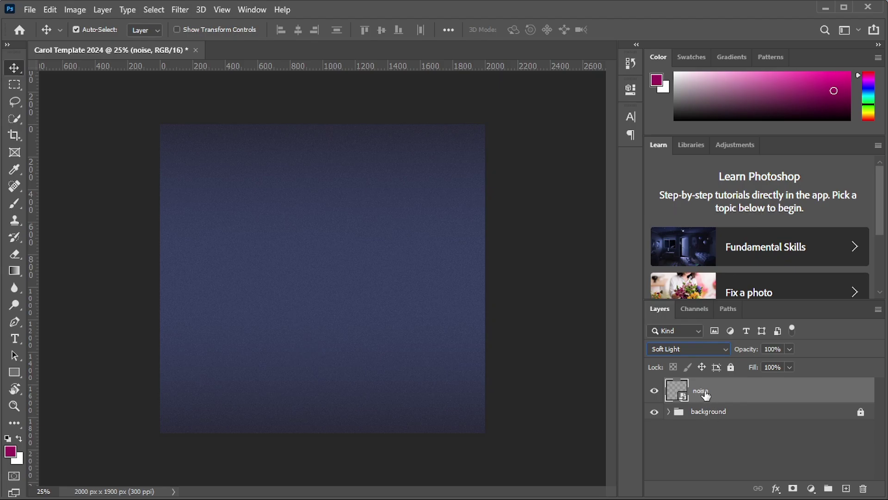
Move the noise layer into the background group and check the group's contents
drag(708, 394, 720, 415)
click(719, 415)
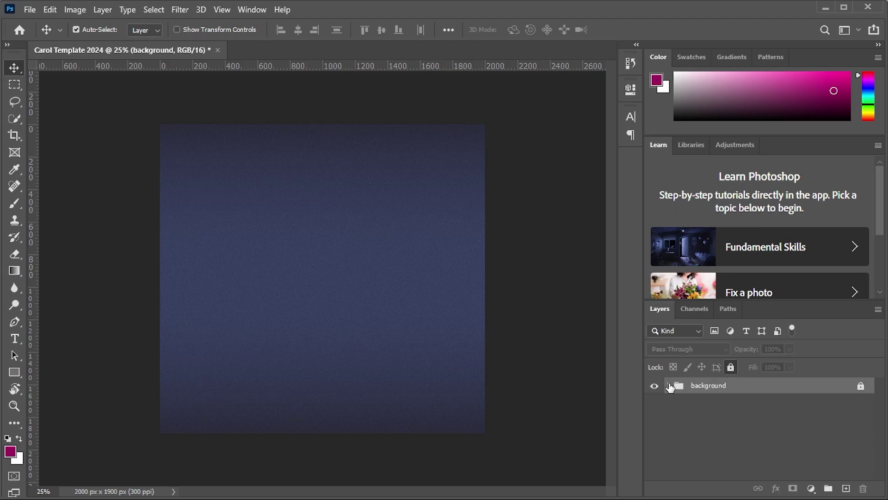
click(670, 386)
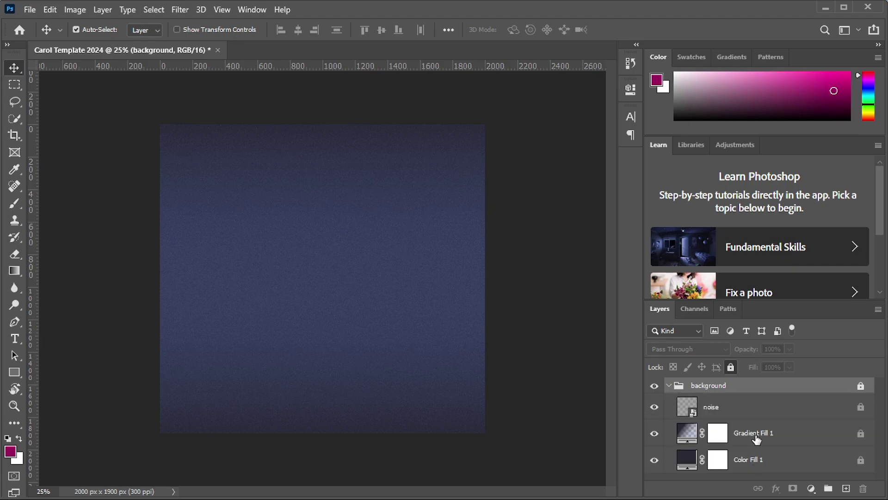
click(668, 386)
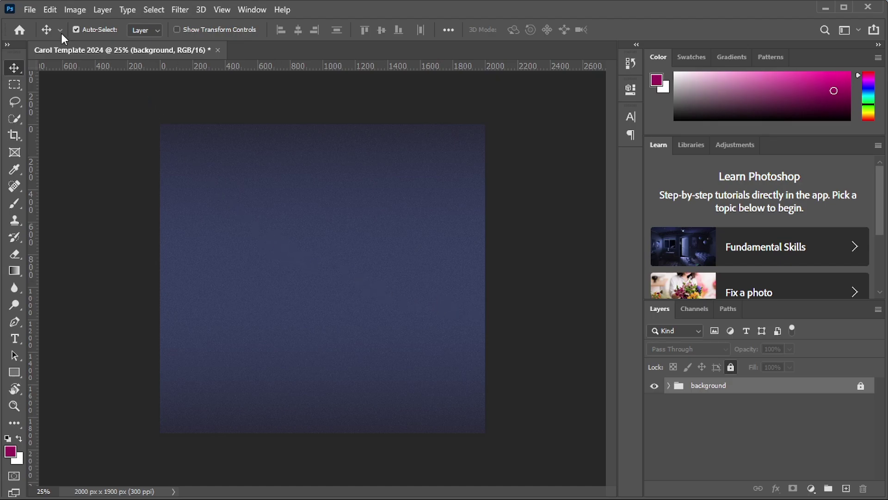
Place chrismas-floral.png from the Carol Template folder as an embedded image
click(29, 10)
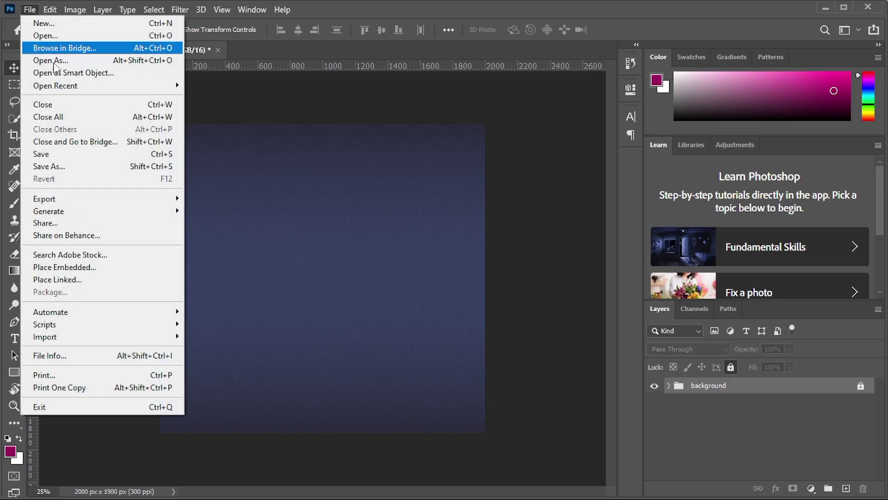
click(107, 265)
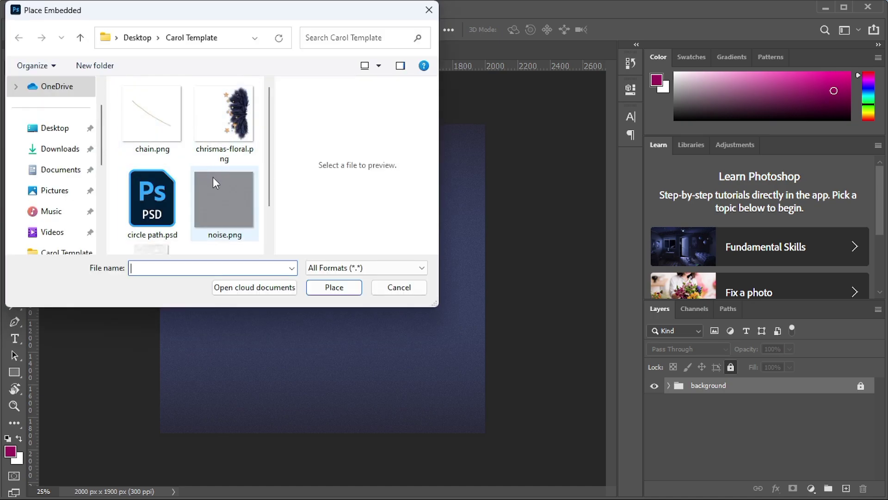
scroll(213, 178, down, 1)
scroll(215, 179, up, 1)
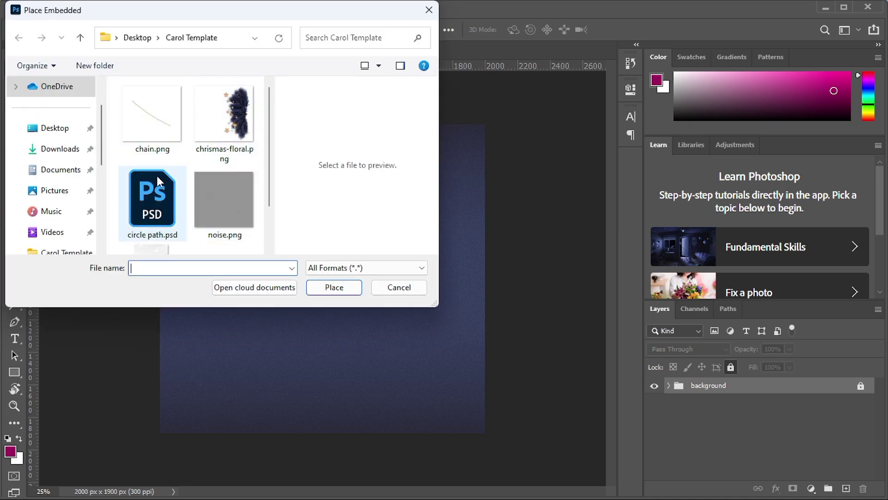
click(222, 126)
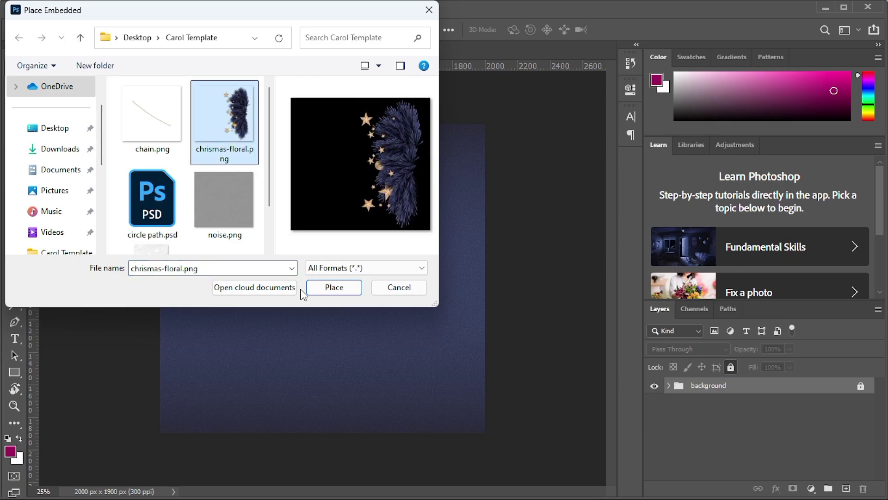
click(332, 288)
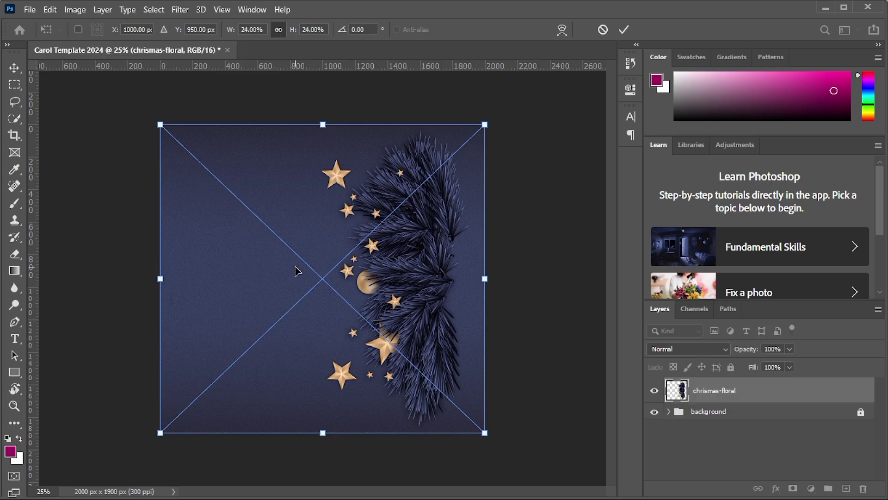
Scale the placed floral artwork proportionally to about 47.57%, centred near X 964 px, Y 950 px, so its branches fill the canvas's right side
key(ctrl+plus)
key(ctrl+plus)
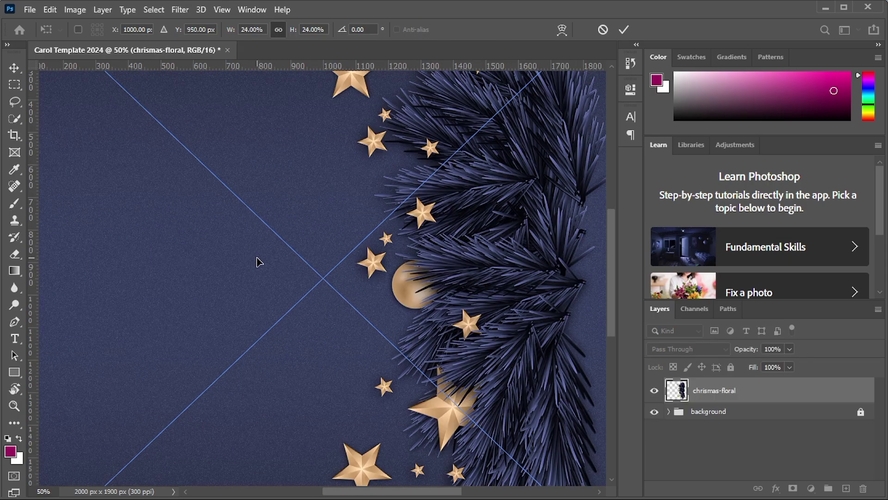
key(ctrl+minus)
key(ctrl+minus)
key(ctrl+minus)
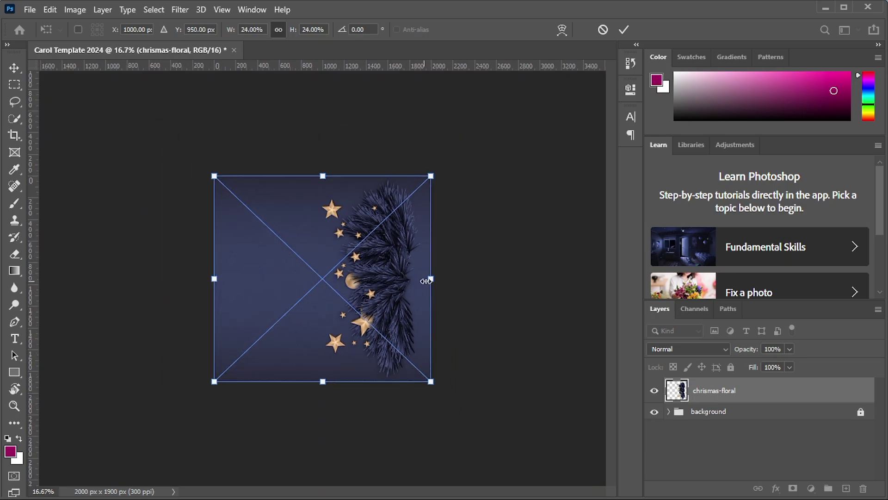
drag(425, 280, 562, 259)
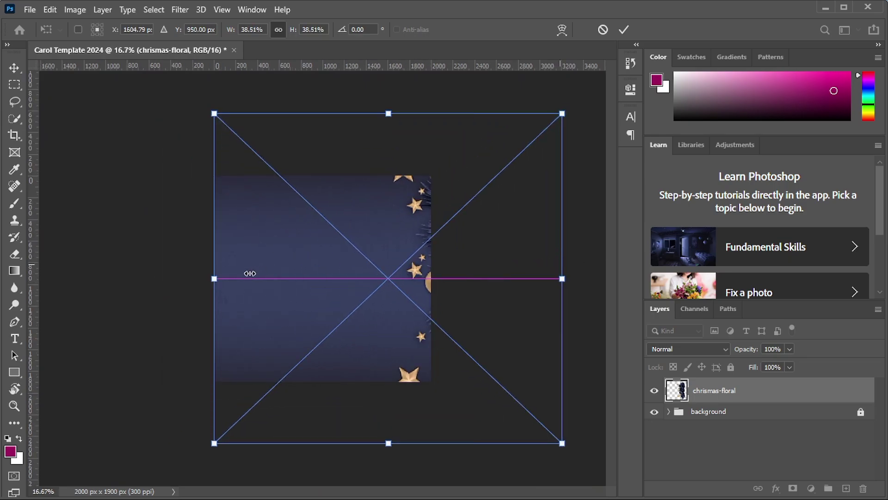
drag(214, 278, 118, 276)
drag(421, 281, 387, 281)
drag(97, 282, 103, 275)
key(ctrl+plus)
key(ctrl+plus)
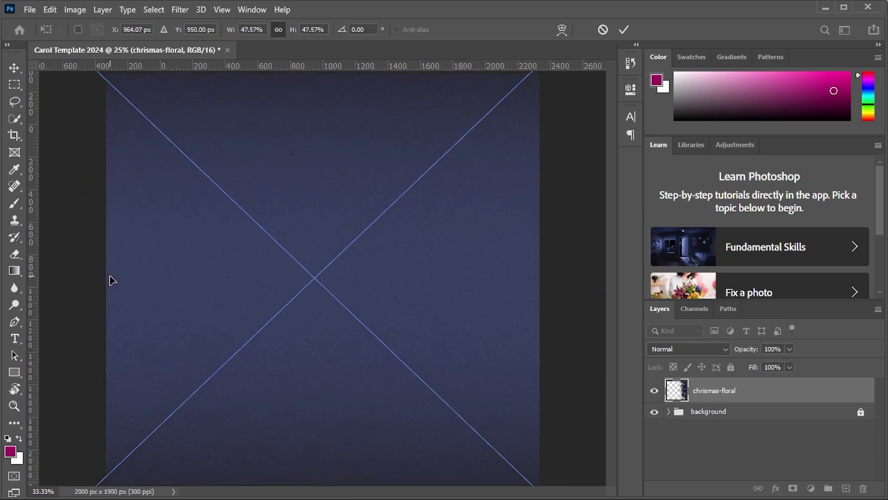
key(ctrl+minus)
key(Return)
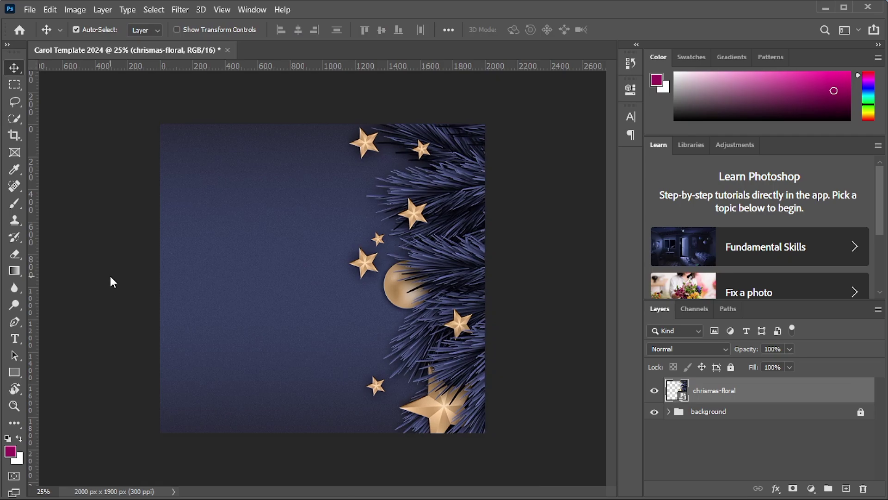
Nudge the floral artwork slightly to the left along the canvas's right edge and lock its layer
key(shift+Left)
key(shift+Left)
key(shift+Left)
key(shift+Left)
key(shift+Left)
key(shift+Left)
key(shift+Left)
key(shift+Left)
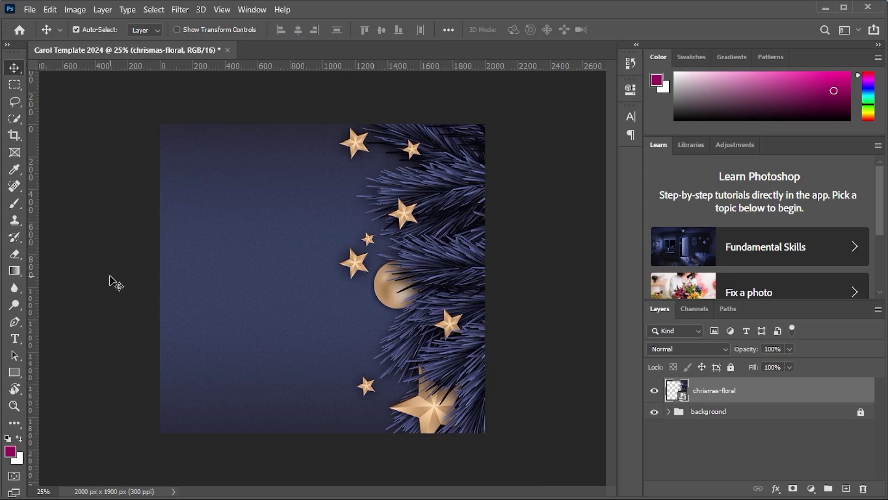
key(shift+Left)
key(shift+Left)
key(shift+Left)
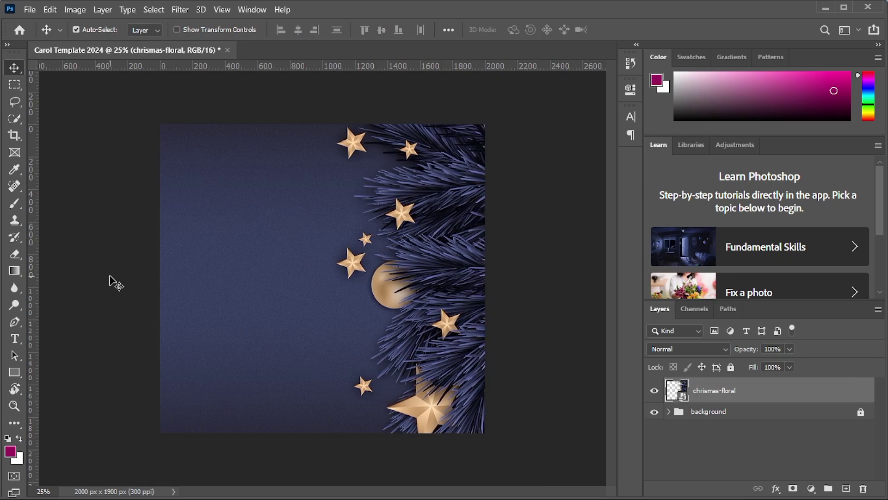
key(shift+Right)
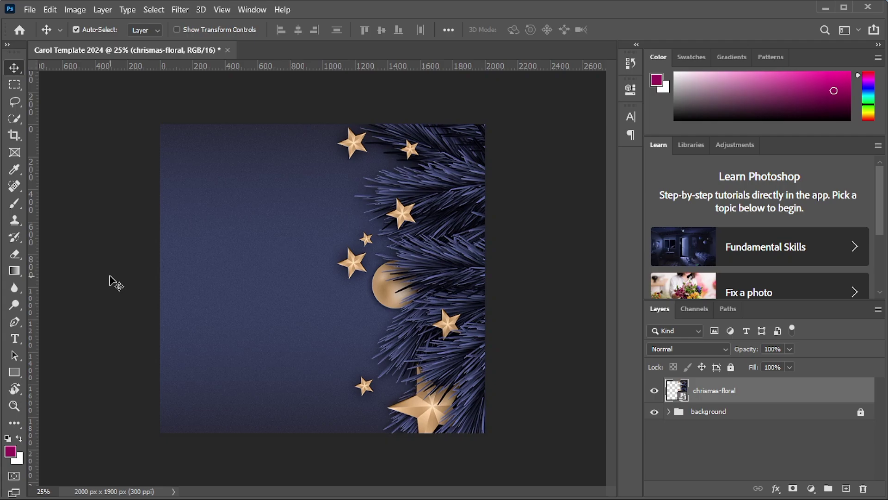
key(shift+Left)
key(ctrl+slash)
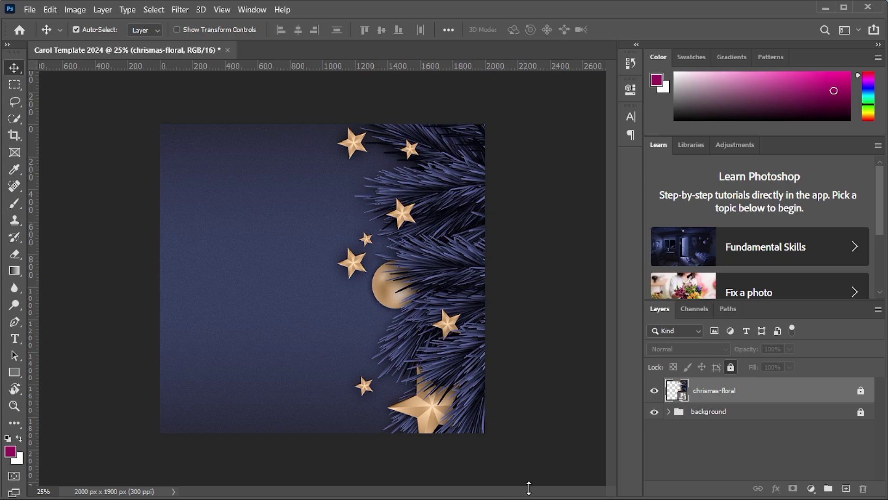
Switch to Chrismas Carol.txt in Notepad and copy the line "The Father's Delight Int'l Ministry, Abuja."
click(826, 8)
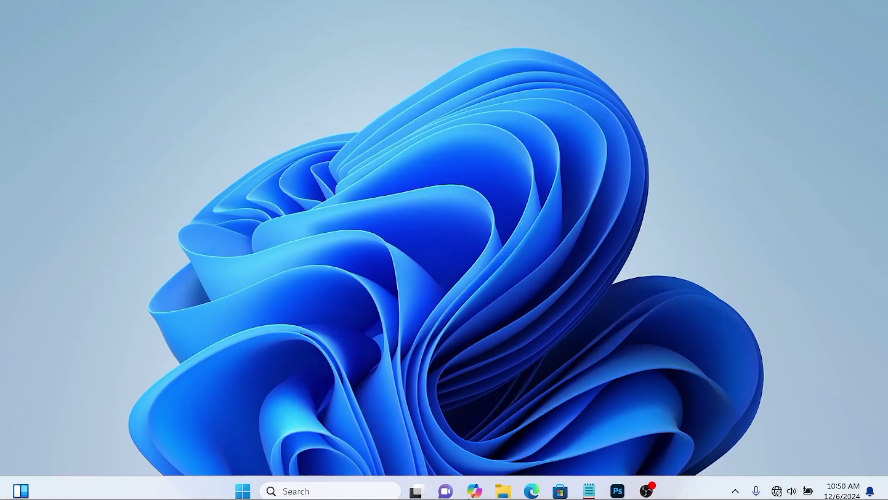
mouse_move(597, 495)
click(575, 422)
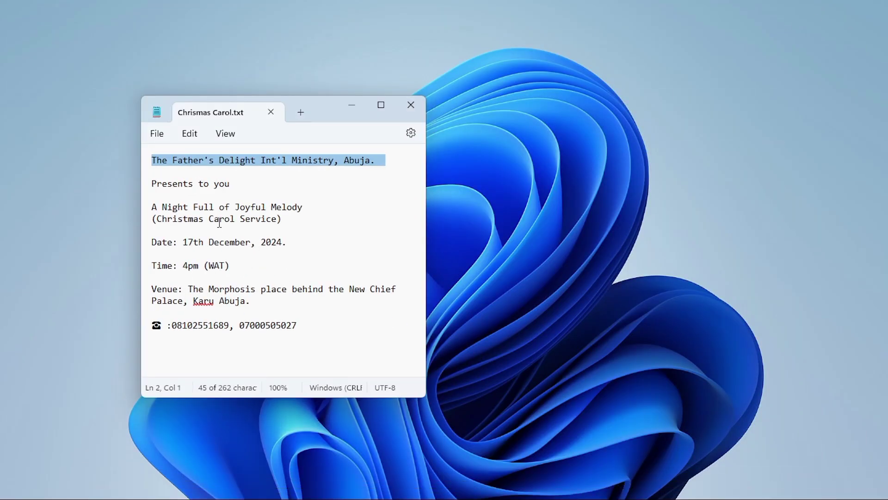
right_click(180, 166)
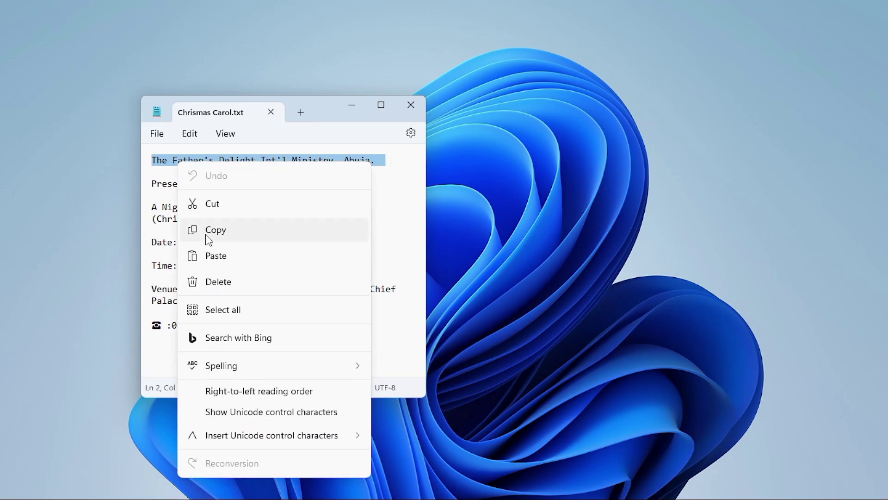
click(185, 231)
Return to Photoshop and paste the copied ministry name as a new text layer in the canvas's upper-left area
mouse_move(616, 495)
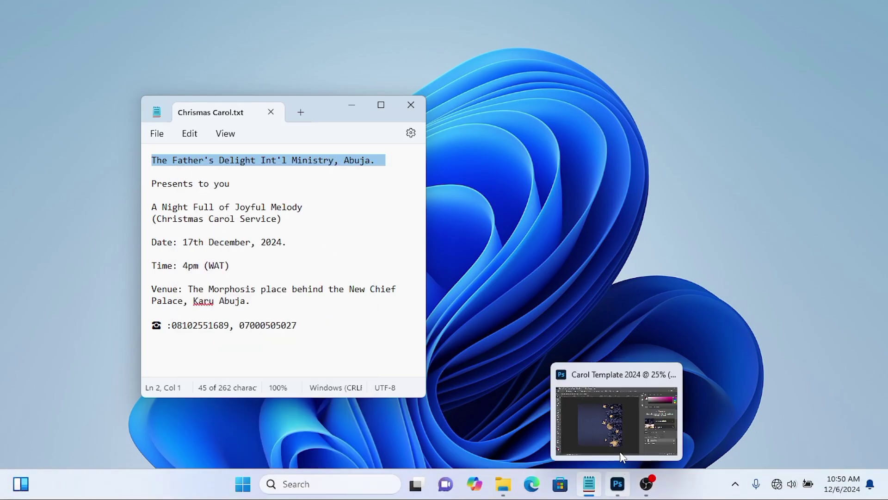
click(621, 456)
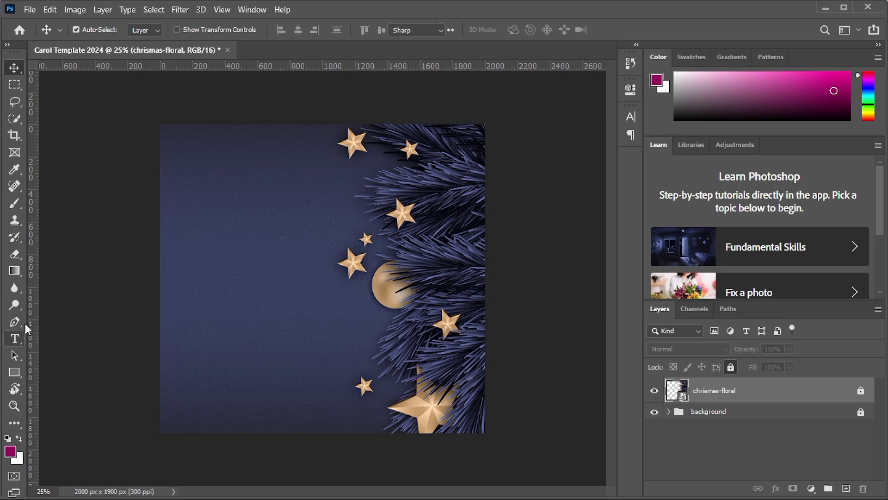
click(15, 338)
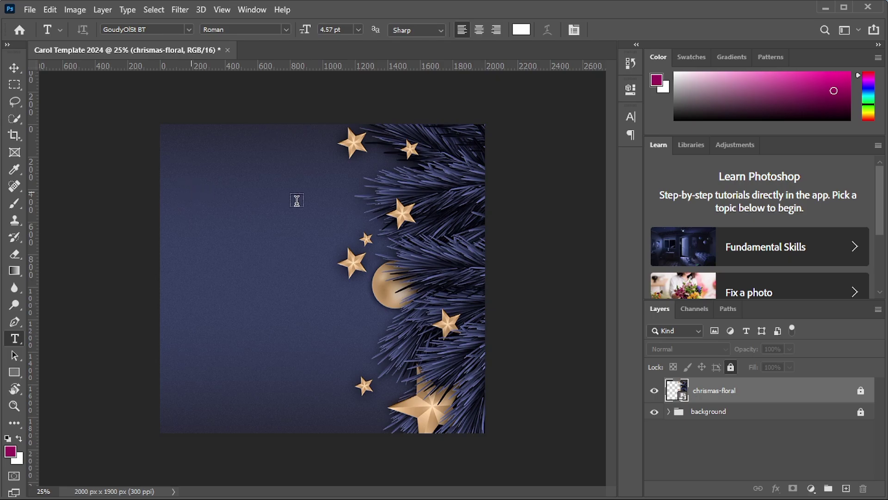
click(297, 200)
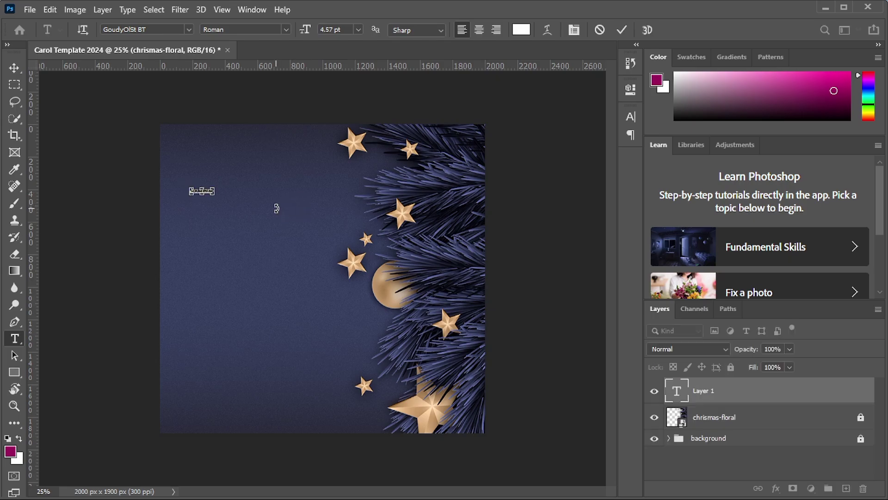
key(ctrl+v)
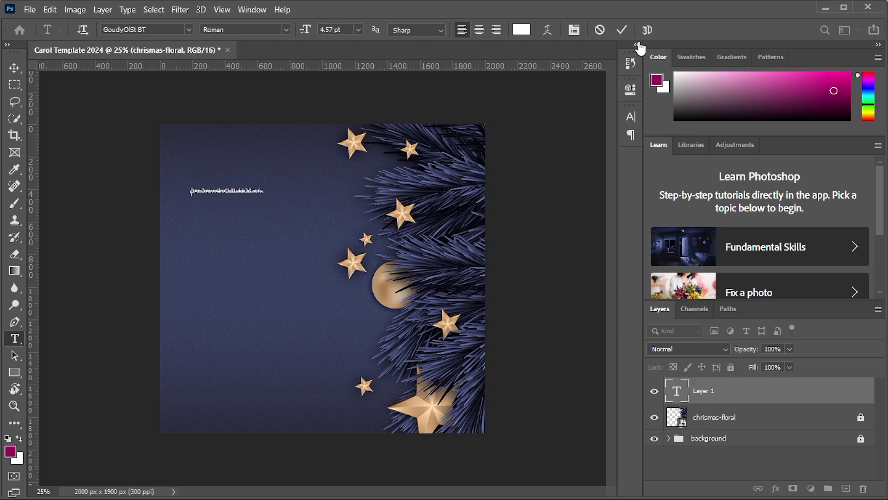
Commit the ministry name text, scale it proportionally to about 260%, and move it up and over to the canvas's left edge
click(621, 29)
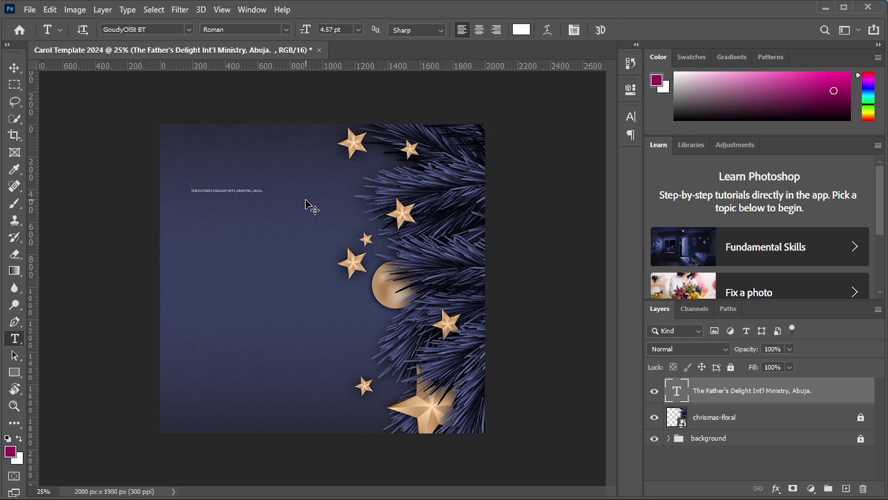
key(ctrl+t)
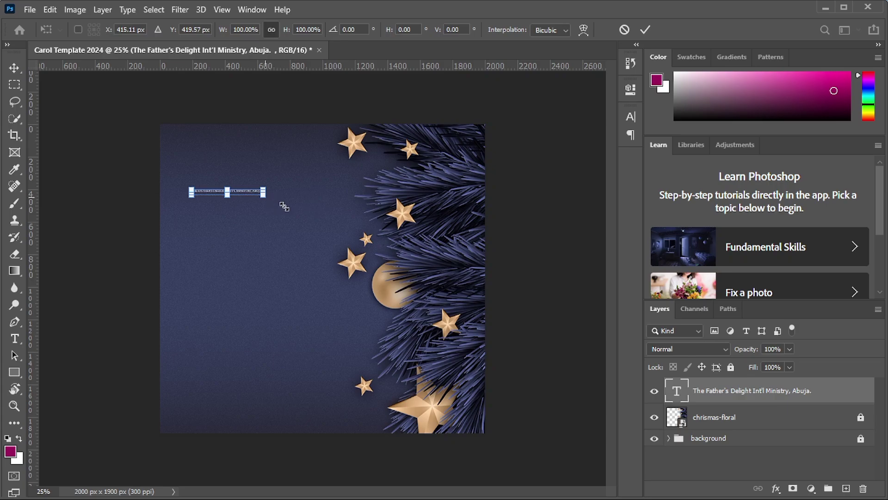
drag(284, 206, 379, 228)
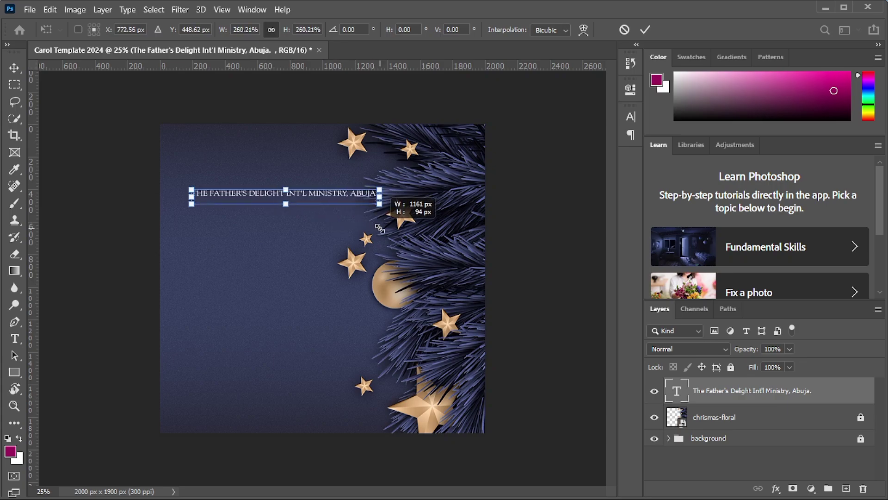
click(624, 29)
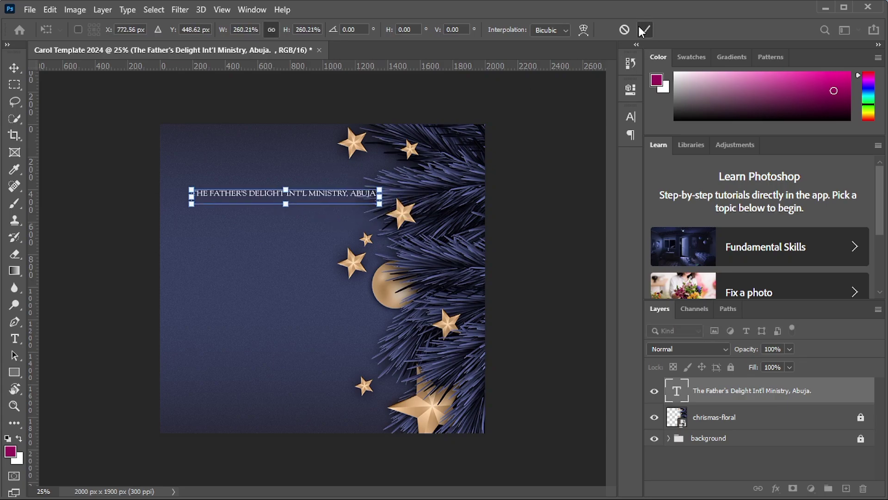
click(15, 67)
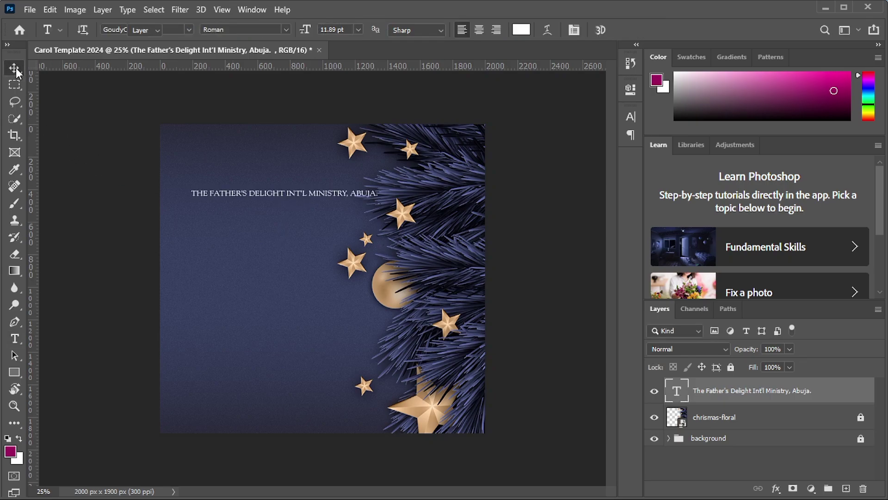
drag(252, 196, 246, 179)
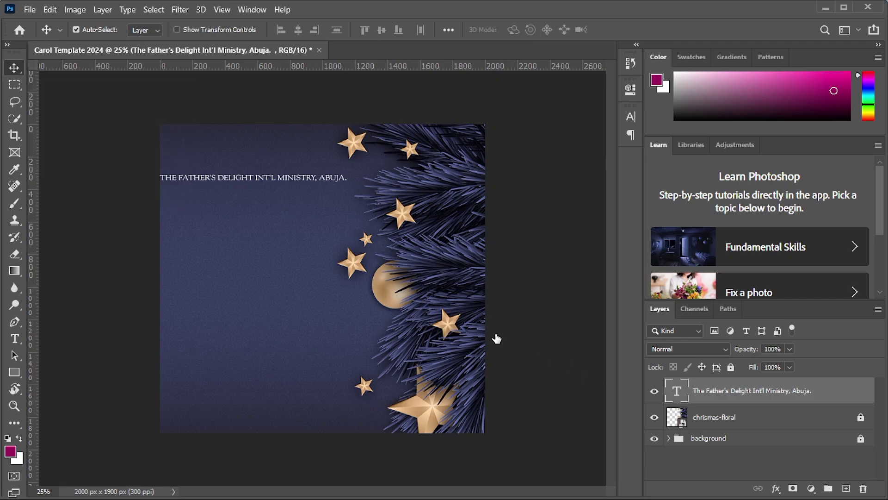
Break the ministry name into three lines after "Delight" and "Ministry," and reposition the text block slightly inward from the canvas's upper-left corner
double_click(259, 180)
click(258, 178)
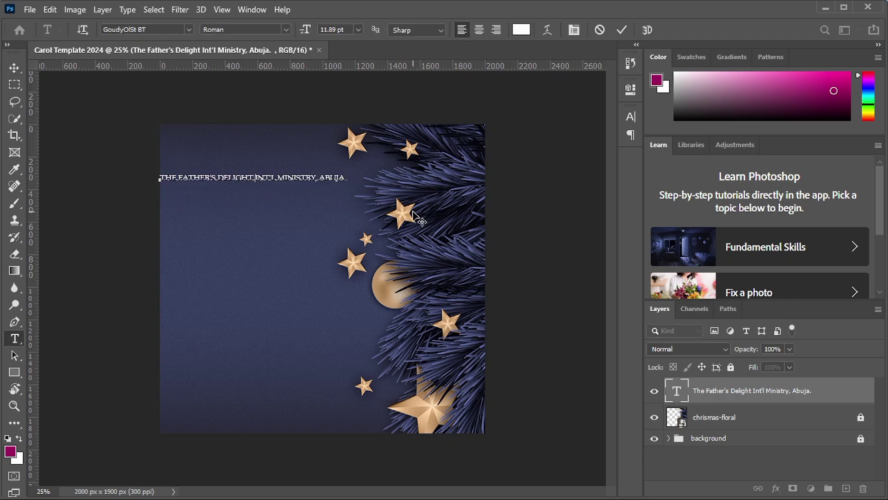
key(Return)
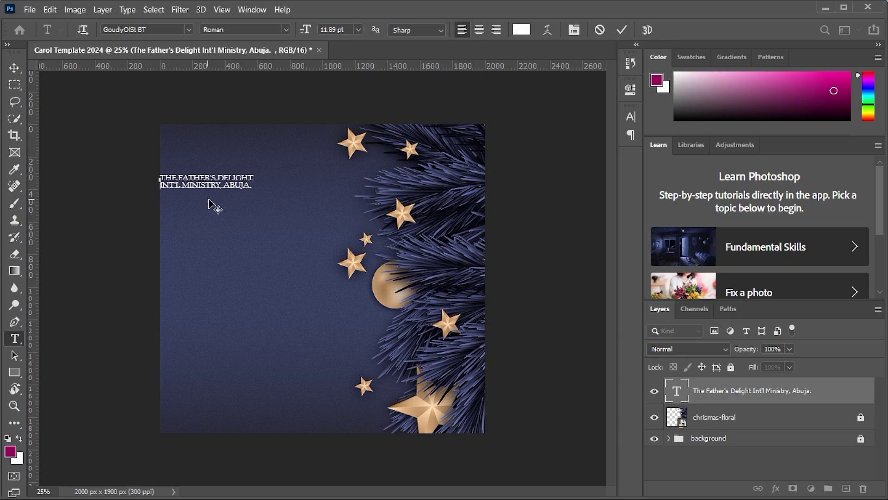
key(Left)
key(Return)
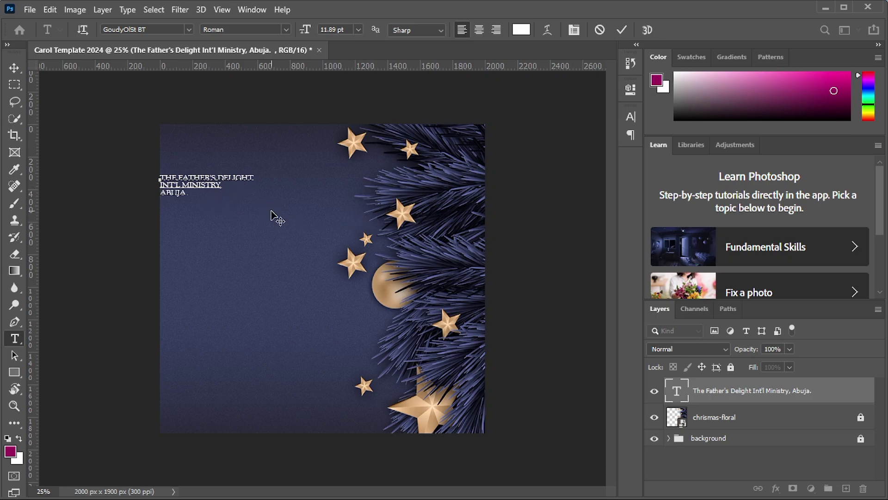
click(623, 30)
key(v)
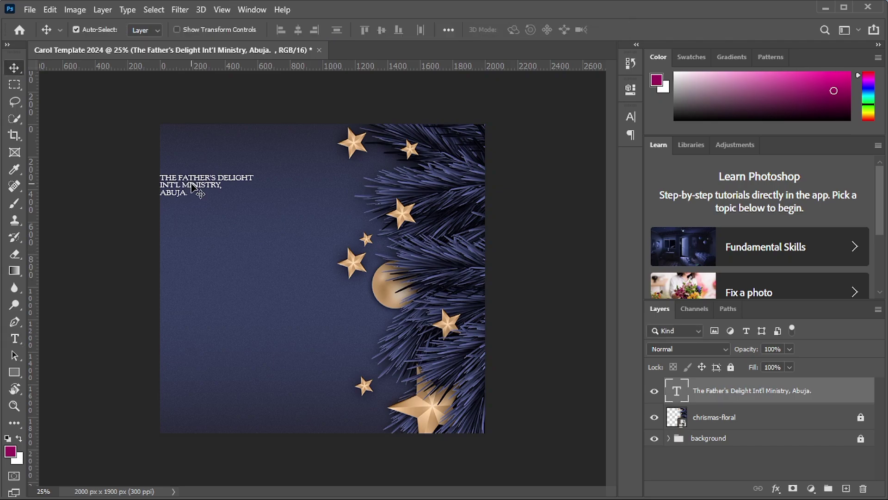
drag(193, 184, 213, 165)
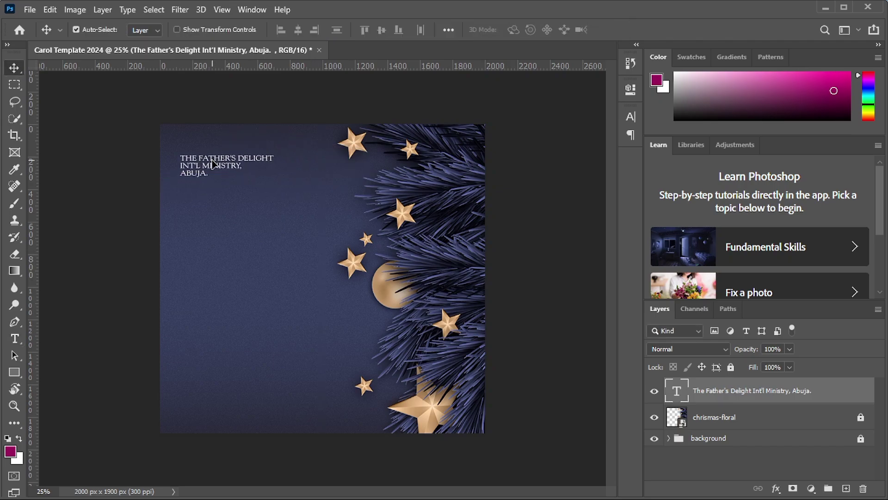
Set the ministry name's text color to ffd793
click(631, 118)
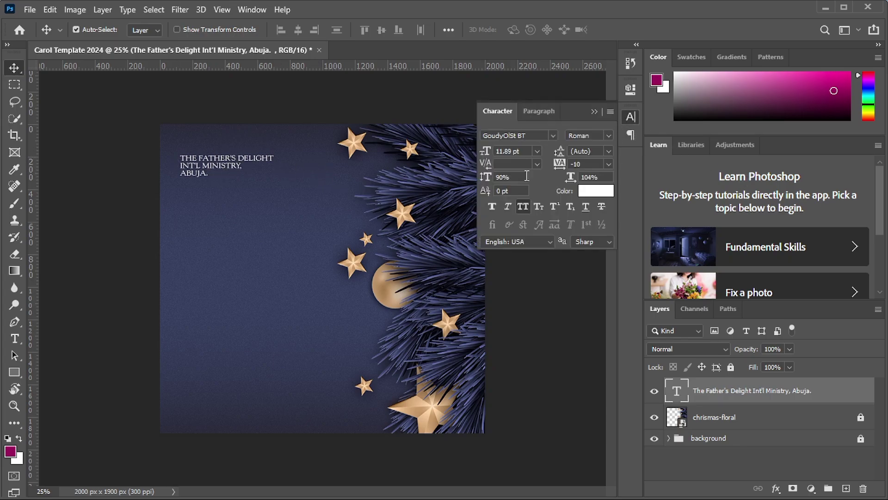
click(606, 190)
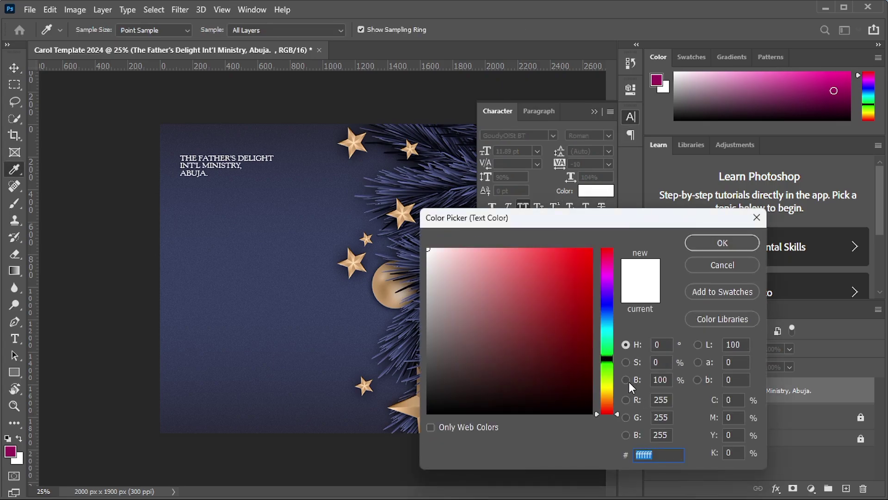
text(ff)
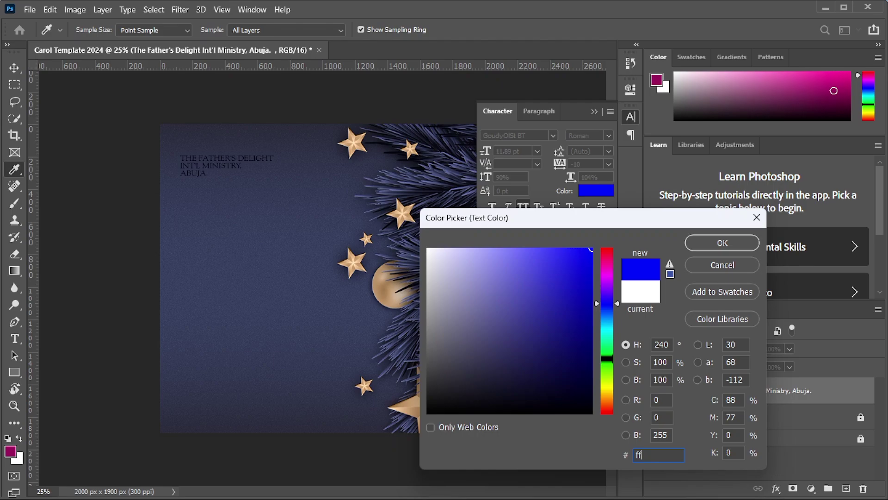
text(d7)
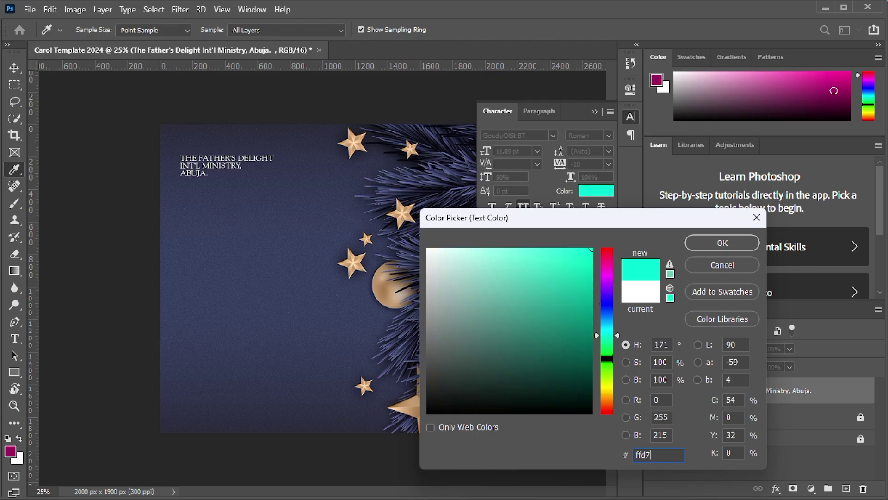
text(93)
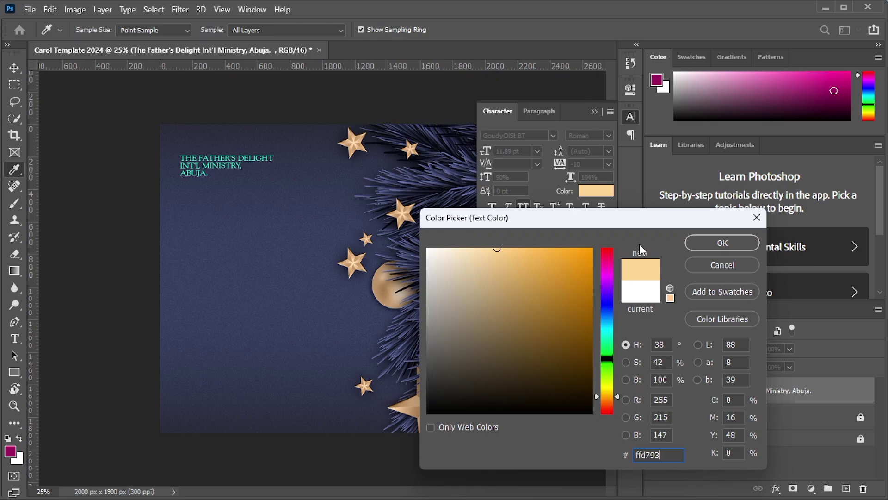
click(701, 243)
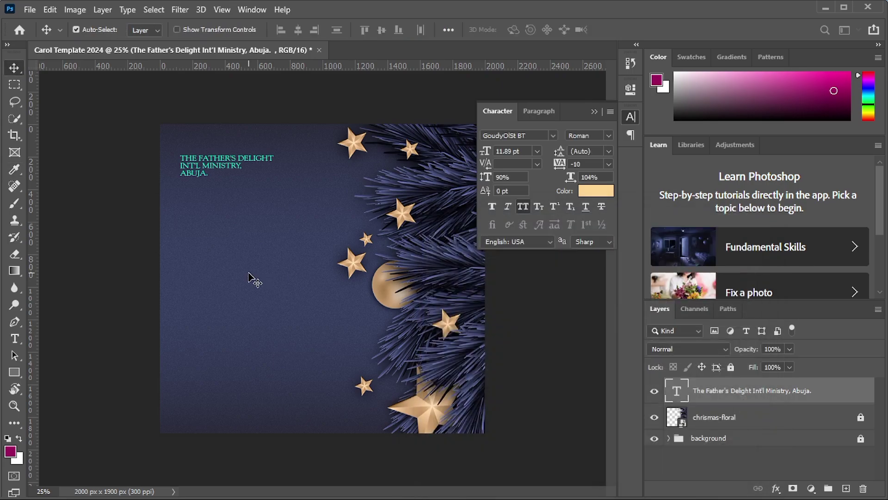
click(595, 113)
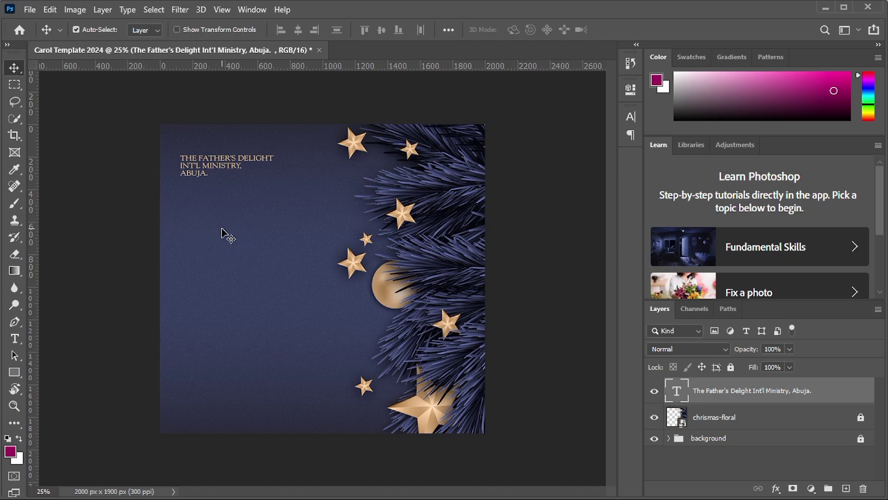
Open the file circle path.psd
click(31, 10)
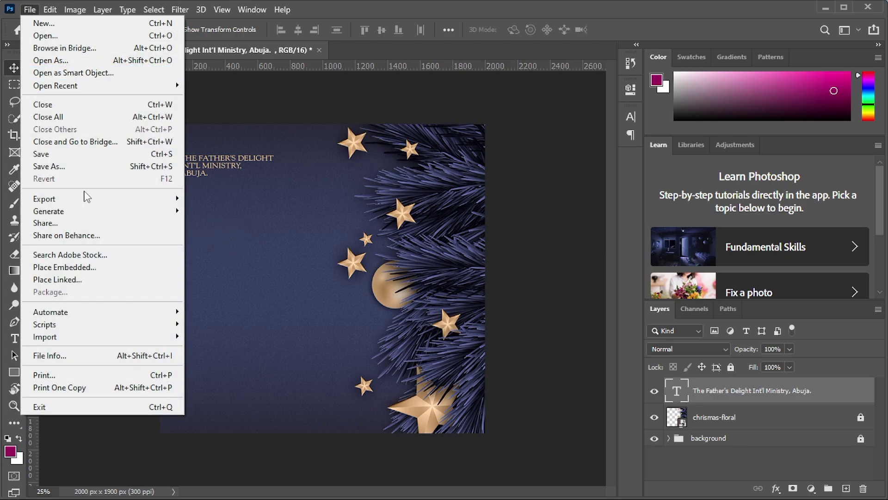
click(68, 42)
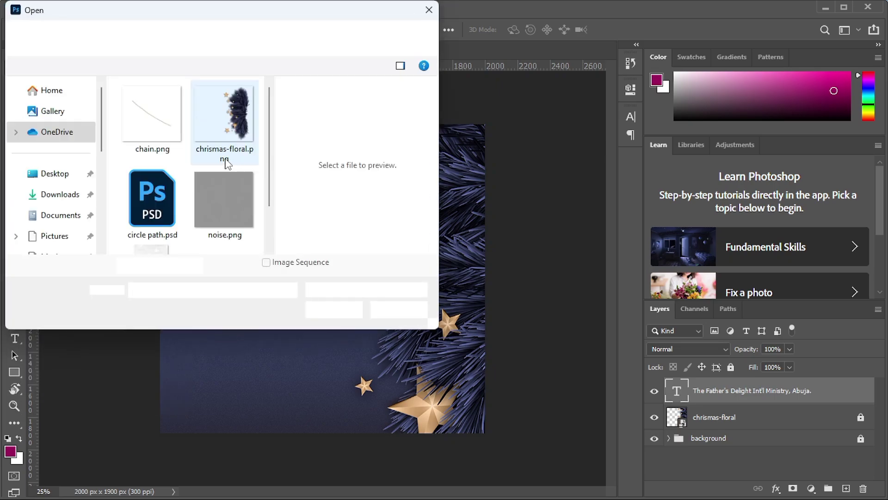
click(163, 206)
click(337, 310)
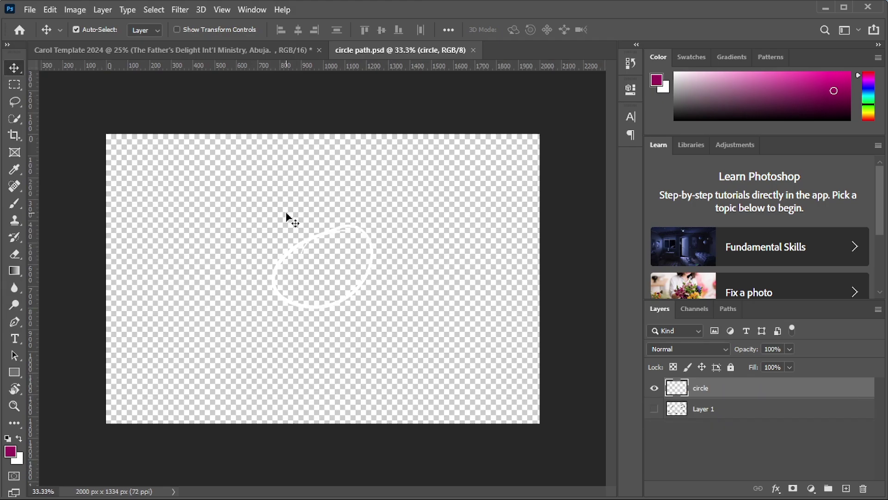
Copy the hand-drawn circle layer into the Carol Template 2024 document below the ministry name, and close circle path.psd
key(ctrl+plus)
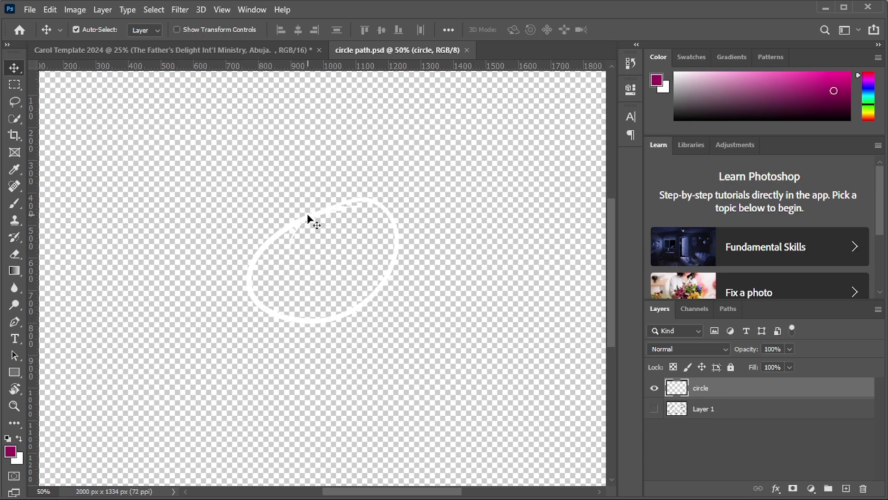
drag(279, 204, 179, 54)
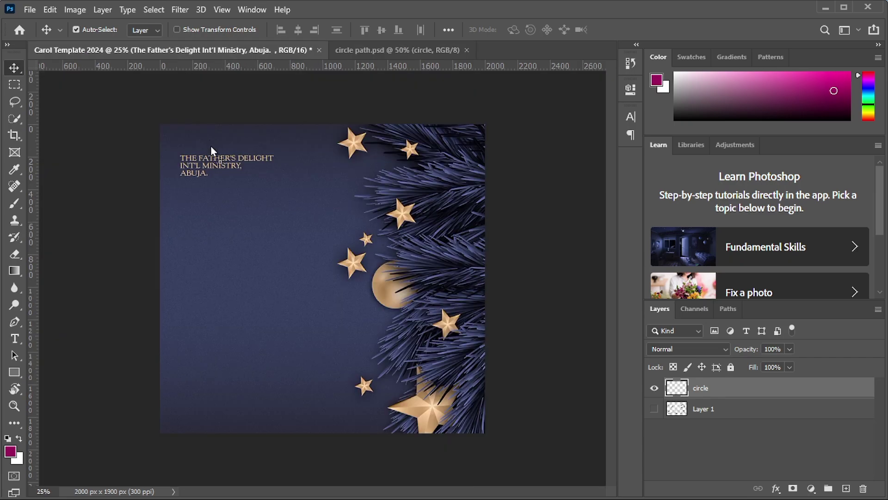
drag(211, 146, 223, 219)
click(423, 207)
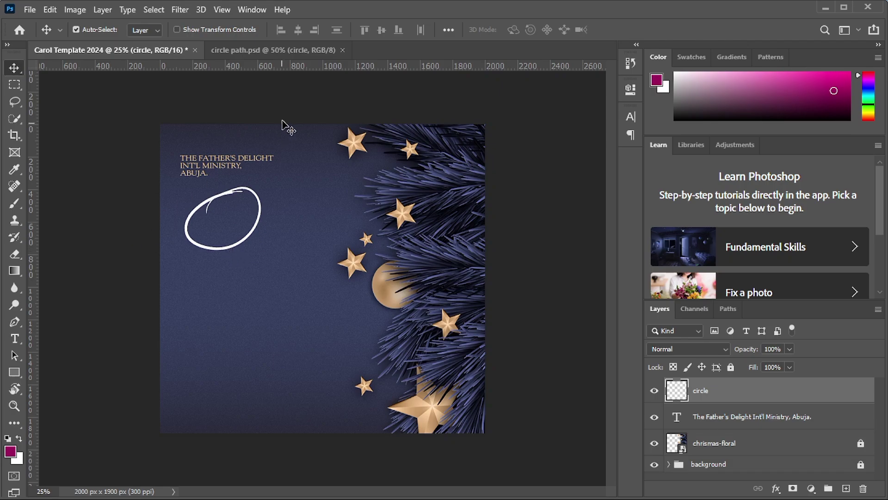
click(342, 50)
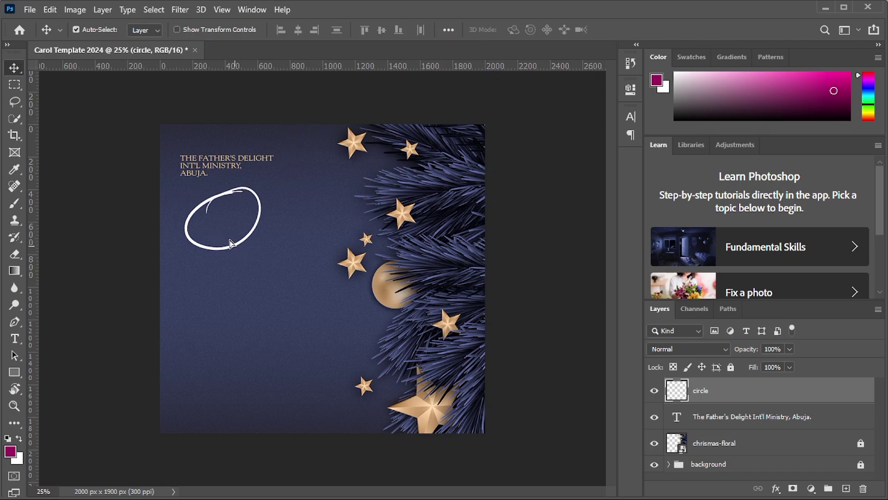
Shift the circle slightly left beneath the ministry name, scale it proportionally to about 60.93%, and deselect its layer
drag(235, 249, 226, 246)
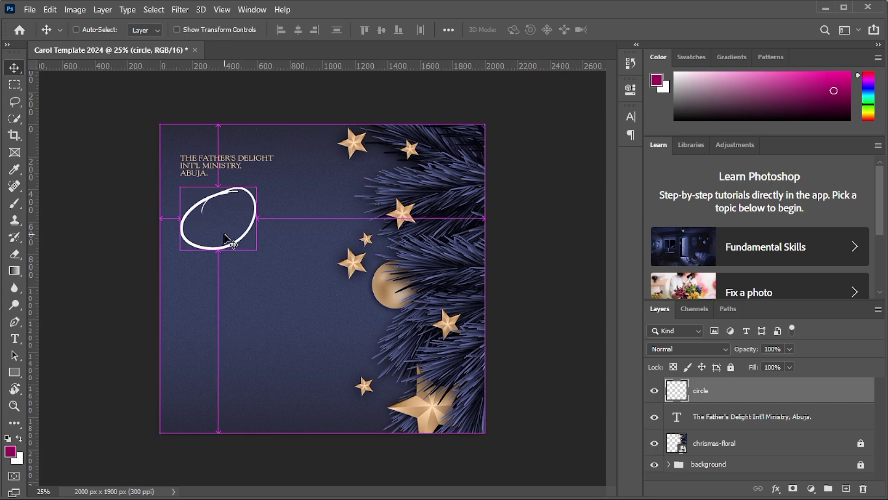
key(ctrl+t)
drag(220, 255, 223, 226)
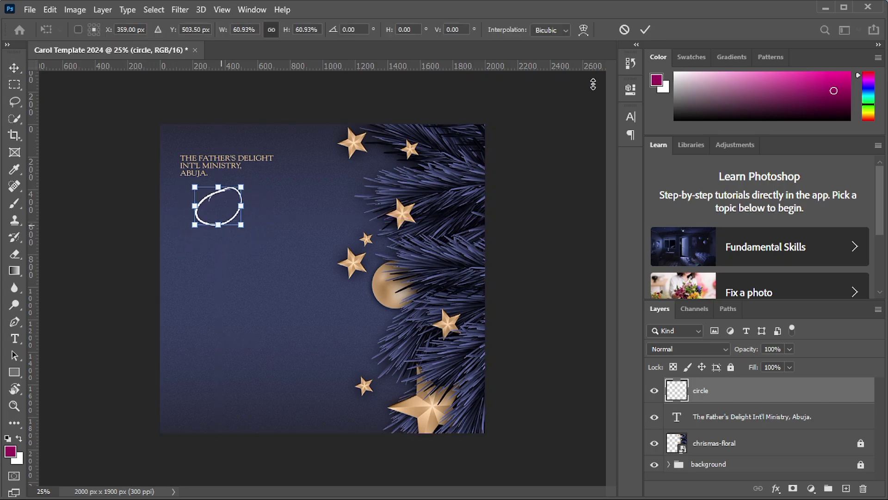
click(645, 29)
click(113, 211)
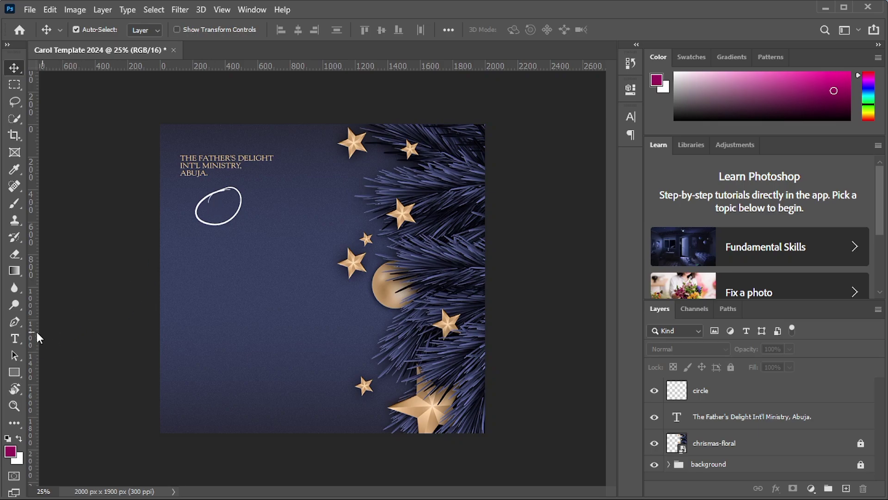
Set the Type tool's font to Arial Narrow with no layer selected
click(14, 340)
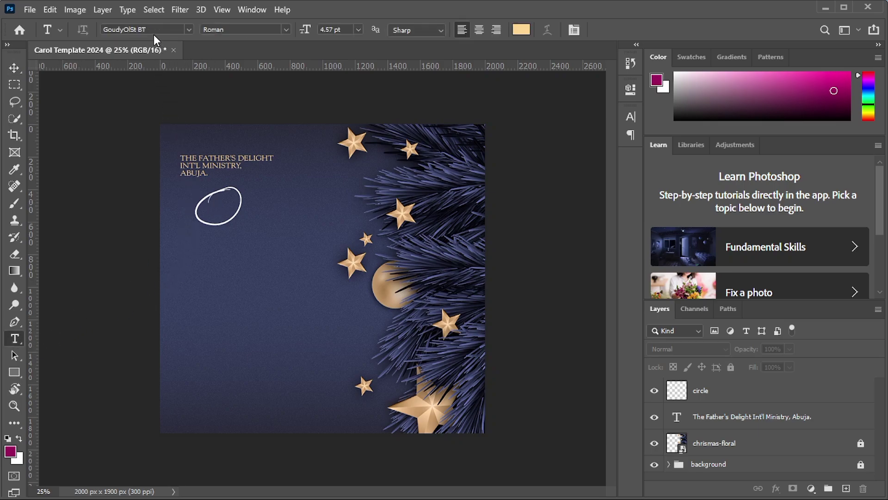
click(154, 30)
text(Ae)
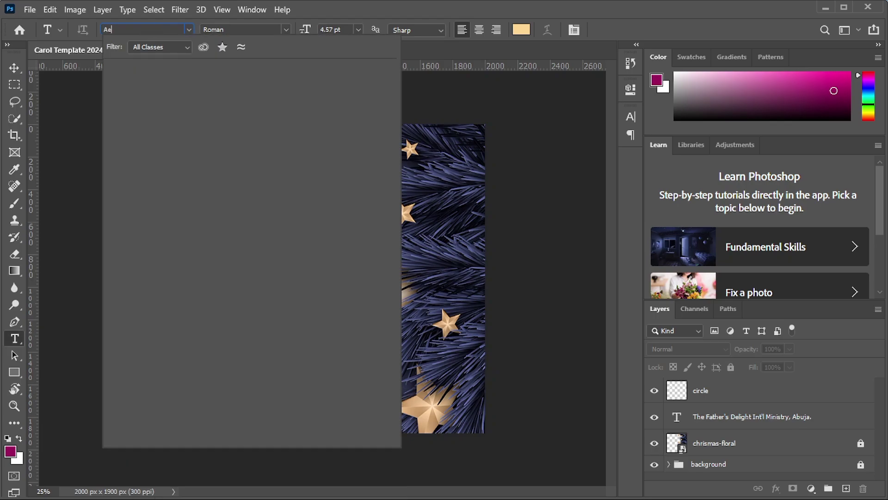
key(BackSpace)
text(rial)
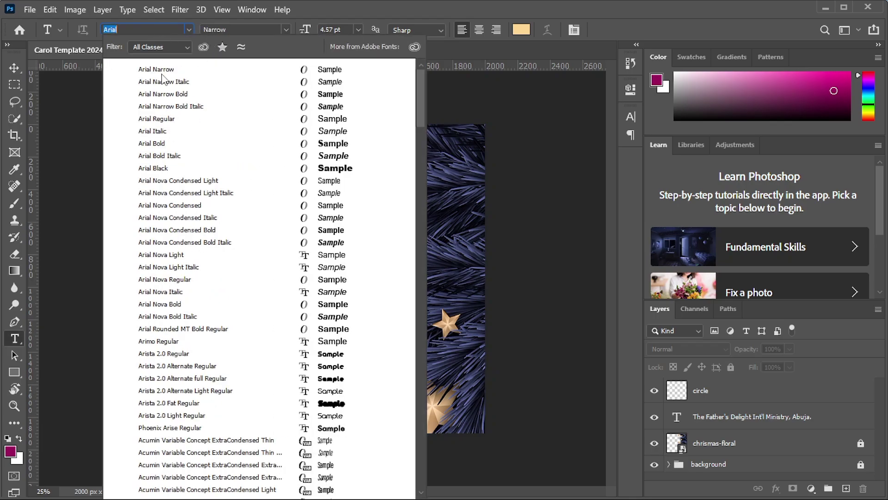
click(164, 73)
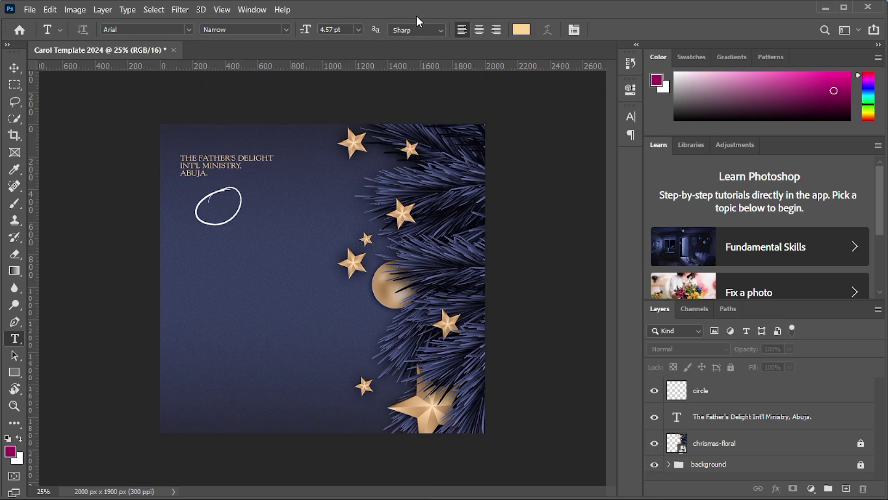
Set the text color to ffffff and add the two-line text "Presents to you" below the hand-drawn circle
click(522, 30)
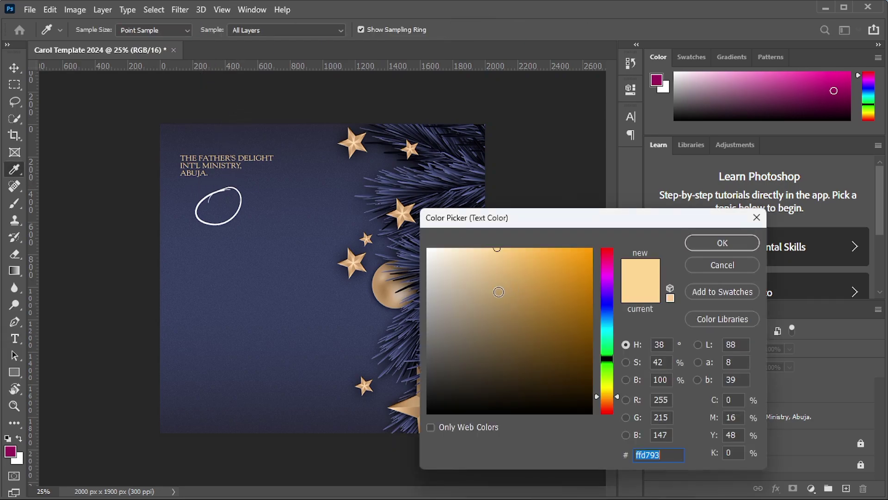
text(ffffff)
click(720, 245)
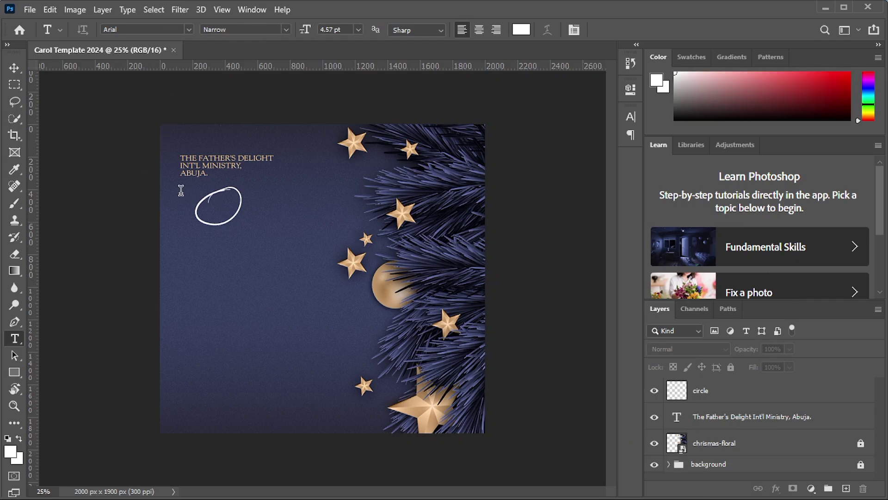
click(189, 279)
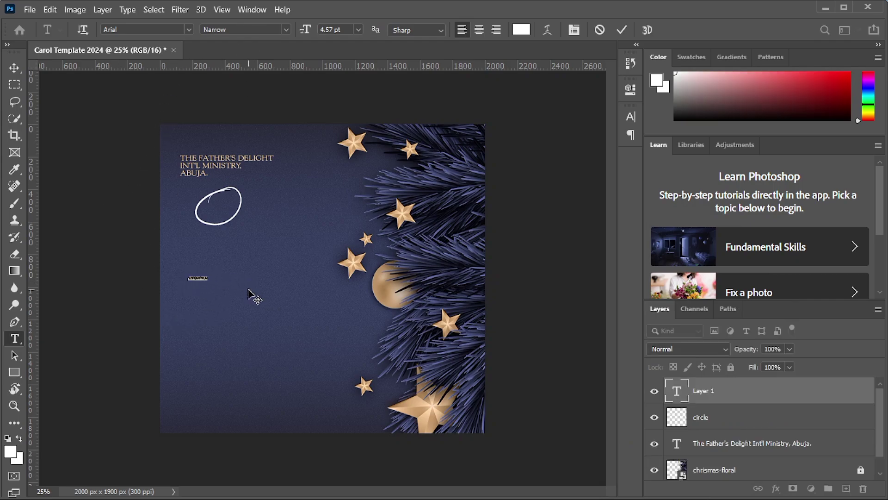
text(Car)
click(622, 30)
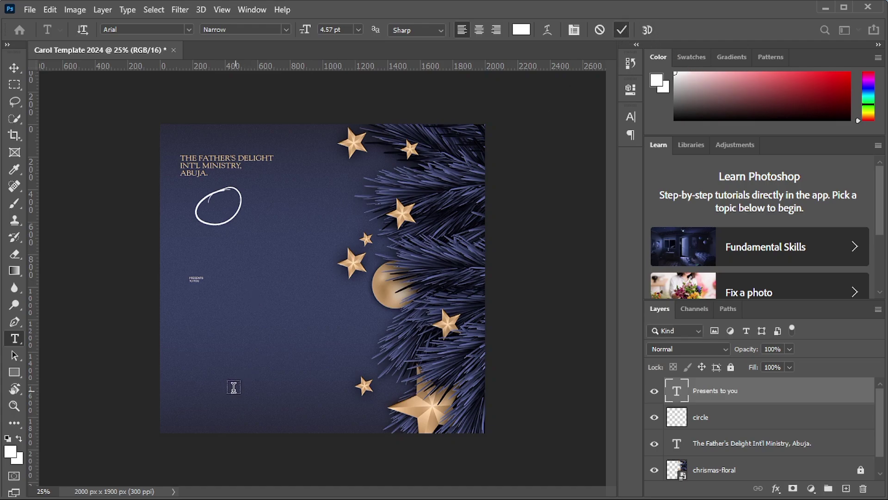
Scale the "Presents to you" text proportionally to about 251.13% and move it up and to the right, still below the circle
click(12, 67)
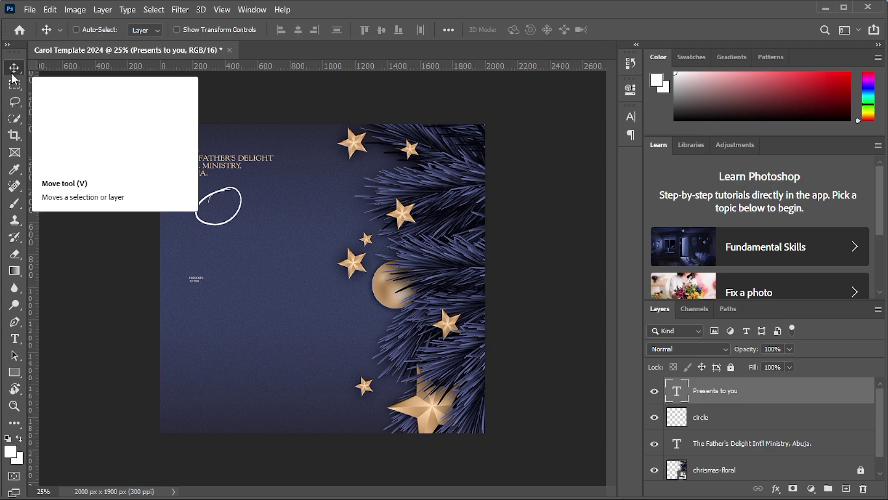
key(ctrl+t)
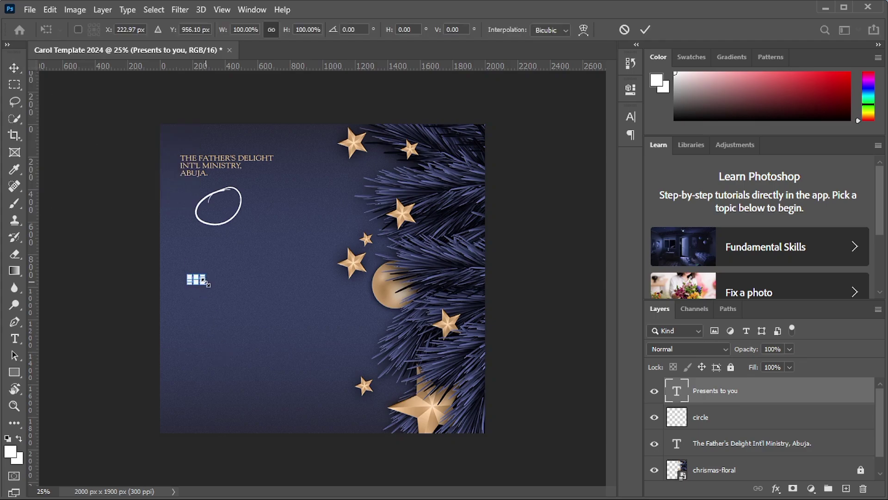
drag(207, 285, 227, 292)
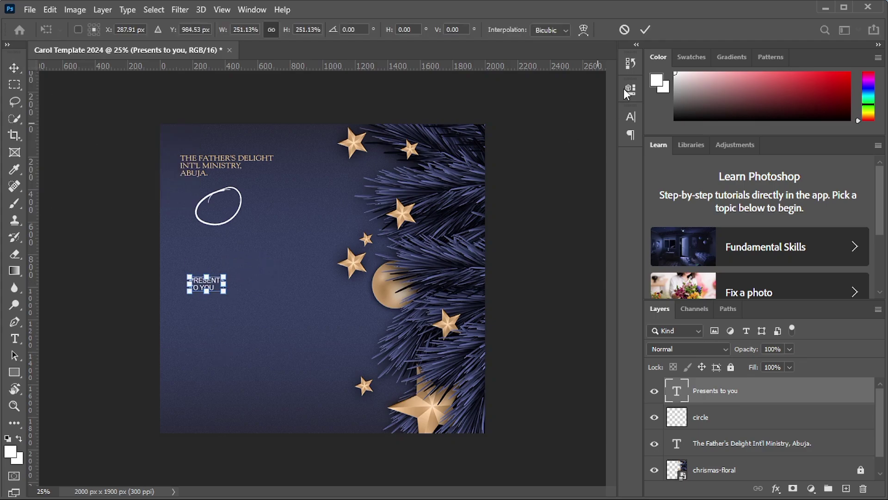
click(646, 30)
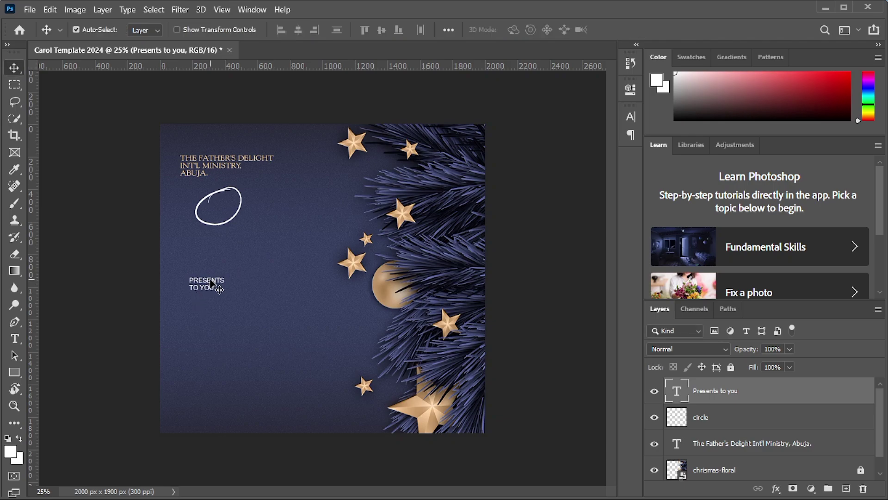
drag(212, 284, 248, 260)
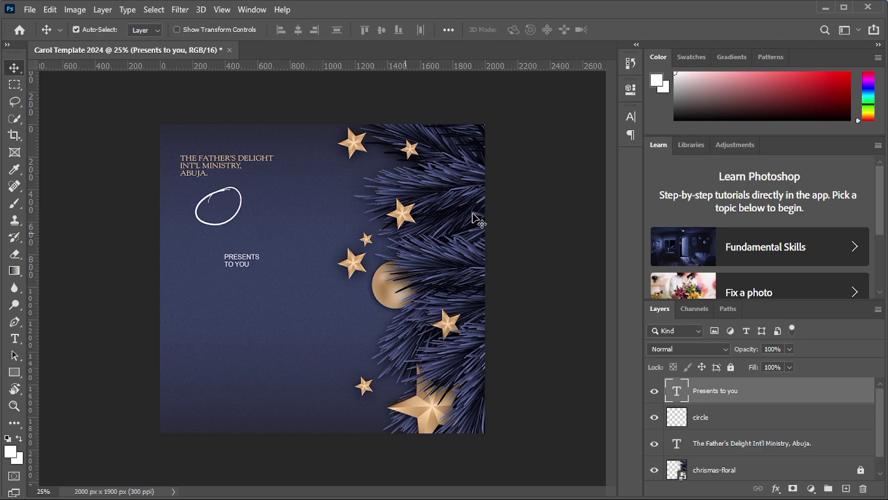
Center-align the paragraph of the "Presents to you" text layer
click(623, 120)
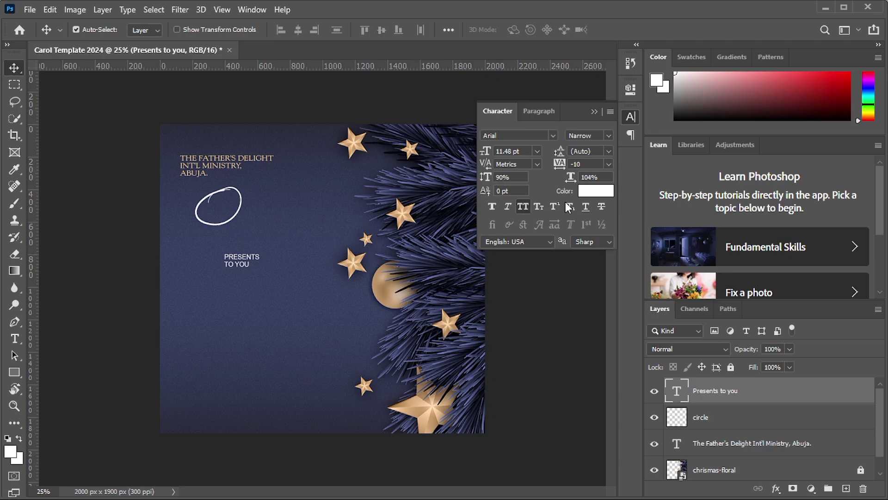
click(634, 130)
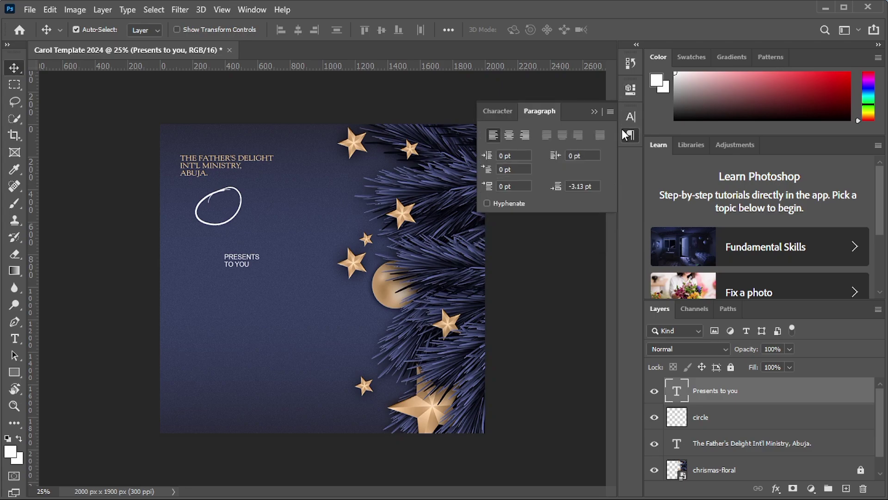
click(509, 135)
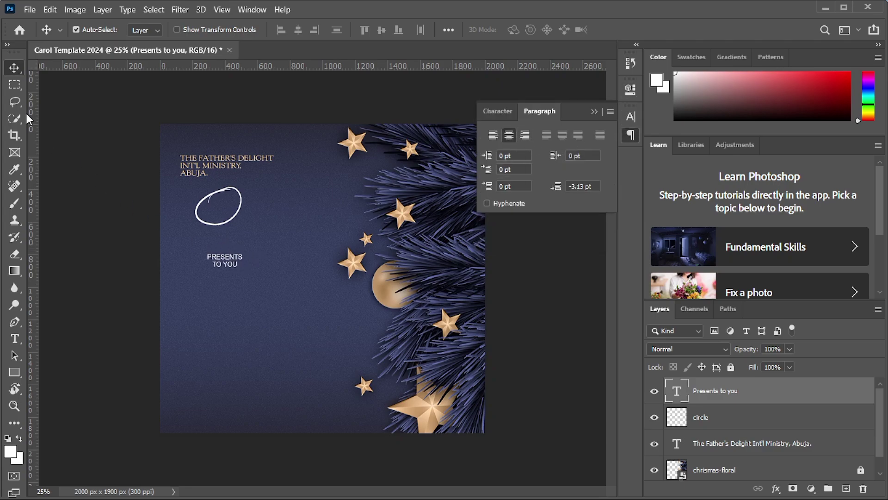
Scale the "Presents to you" text down proportionally and place it inside the hand-drawn circle
key(ctrl)
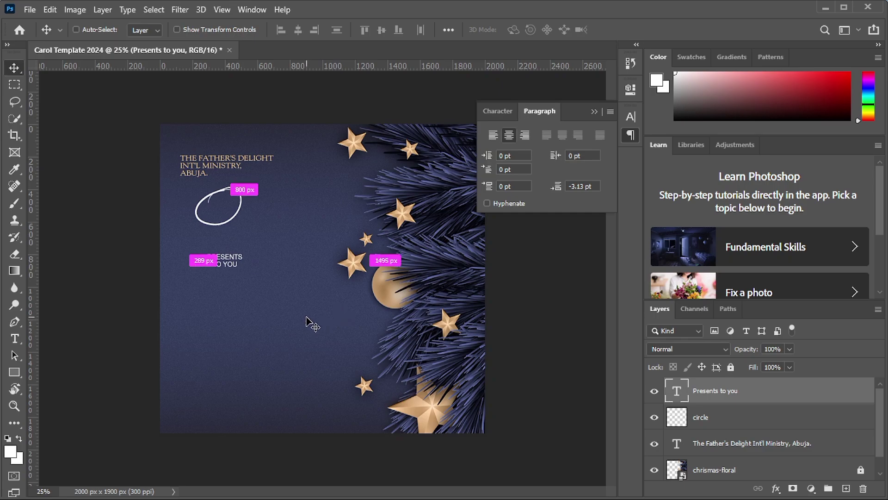
key(ctrl+t)
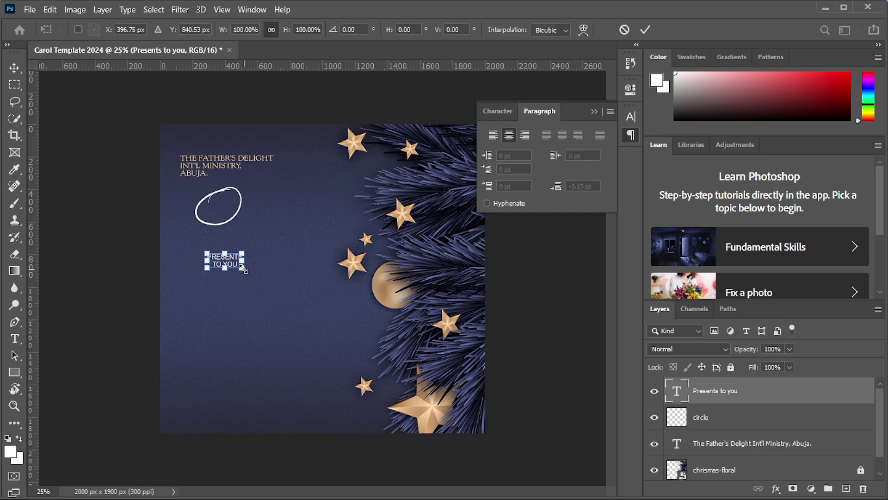
drag(243, 269, 225, 212)
key(Return)
key(ctrl)
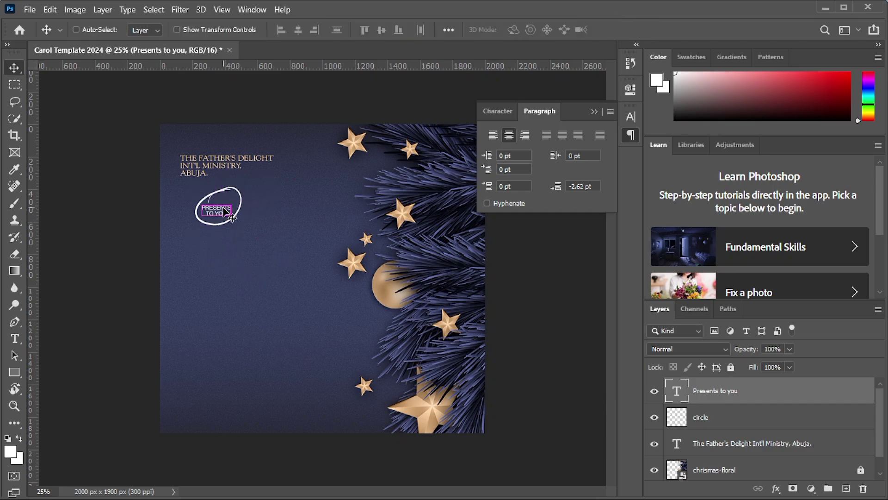
Rotate the "Presents to you" text to about -17.65° and nudge it to the middle of the circle
key(ctrl+t)
drag(243, 224, 257, 223)
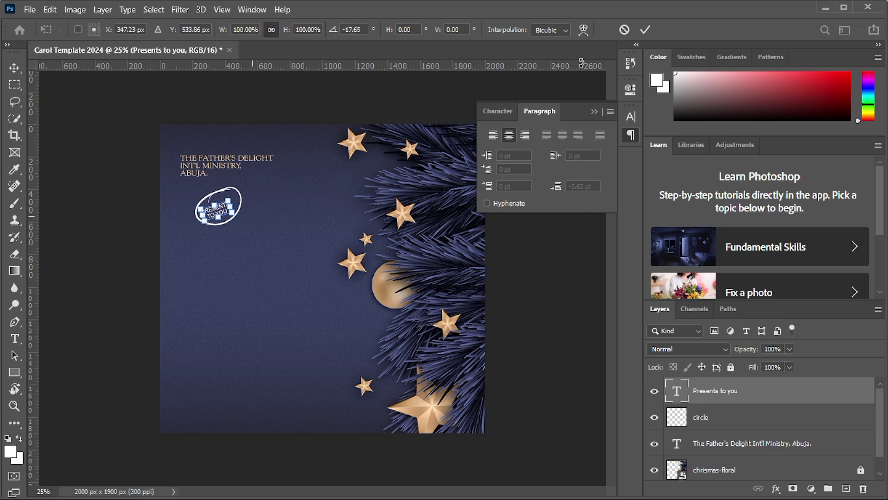
click(643, 32)
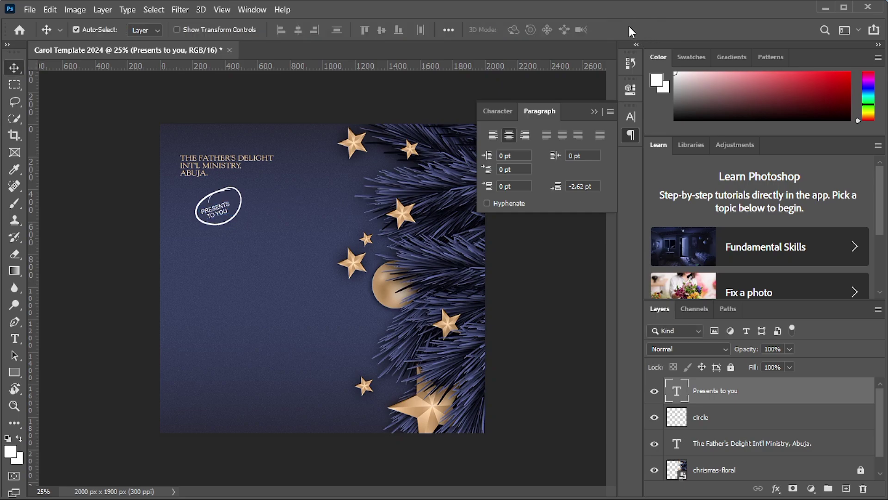
click(594, 112)
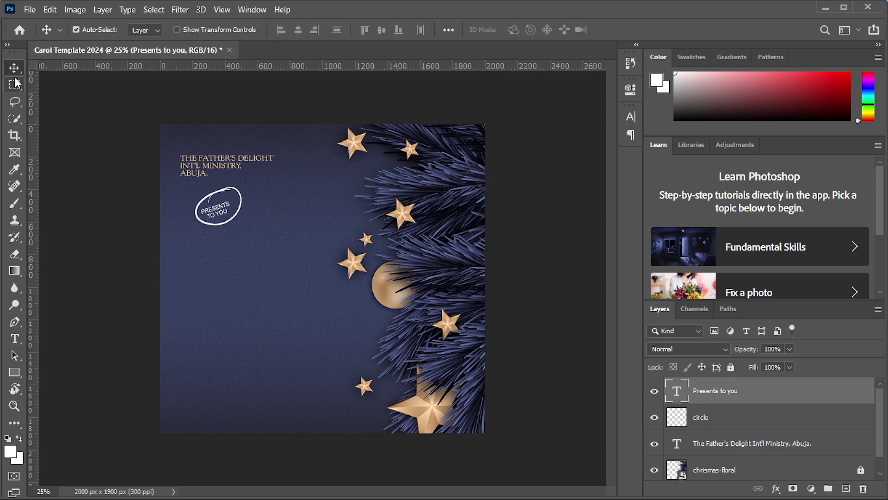
click(245, 226)
drag(217, 212, 219, 209)
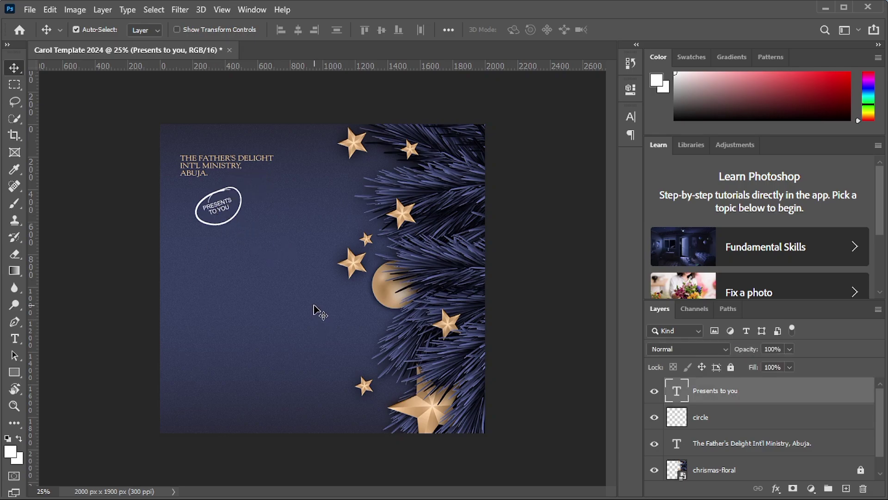
Set the font size of the "Presents to you" text to 10 pt and raise it by one increment
click(630, 118)
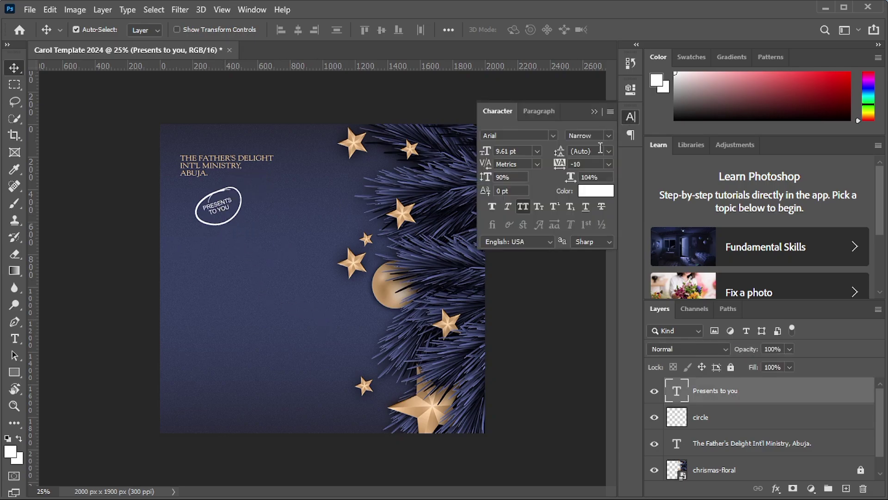
double_click(507, 151)
text(10)
key(Return)
key(Up)
click(594, 112)
Select the circle and "Presents to you" layers together, nudge them slightly upward, and deselect them
click(154, 202)
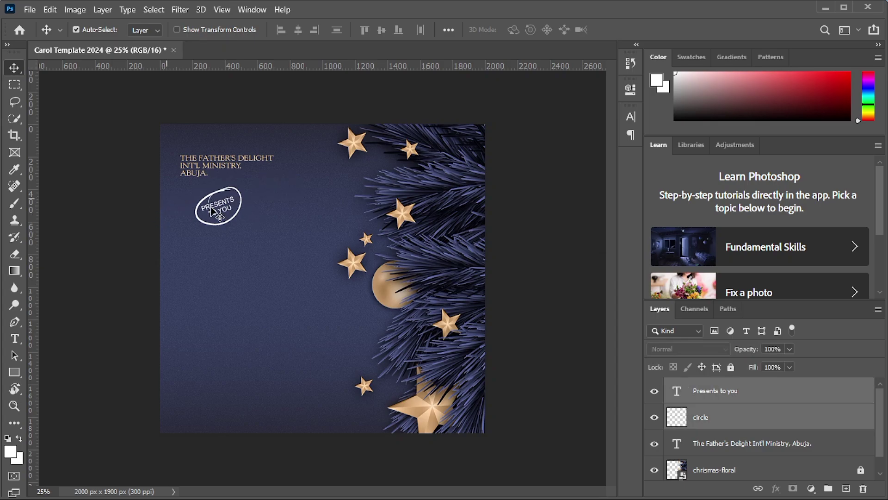
drag(211, 210, 211, 206)
click(147, 212)
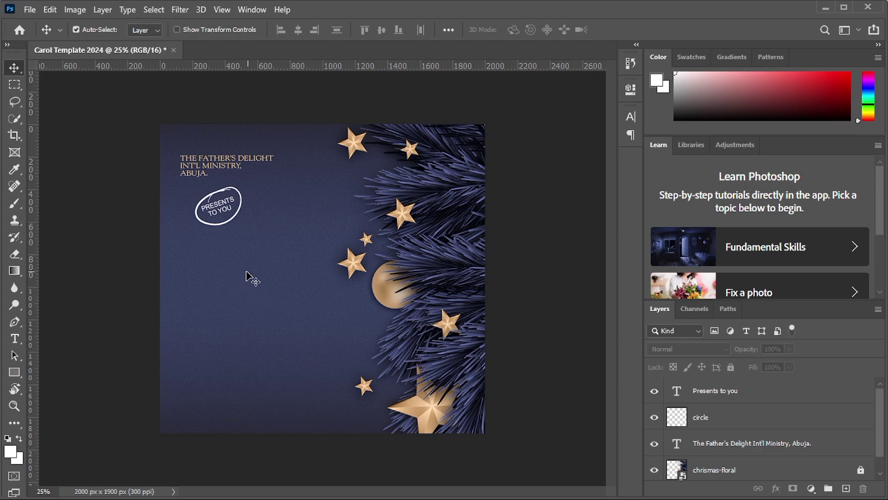
Set the Type tool's font to Gotham Ultra with no layer selected
key(t)
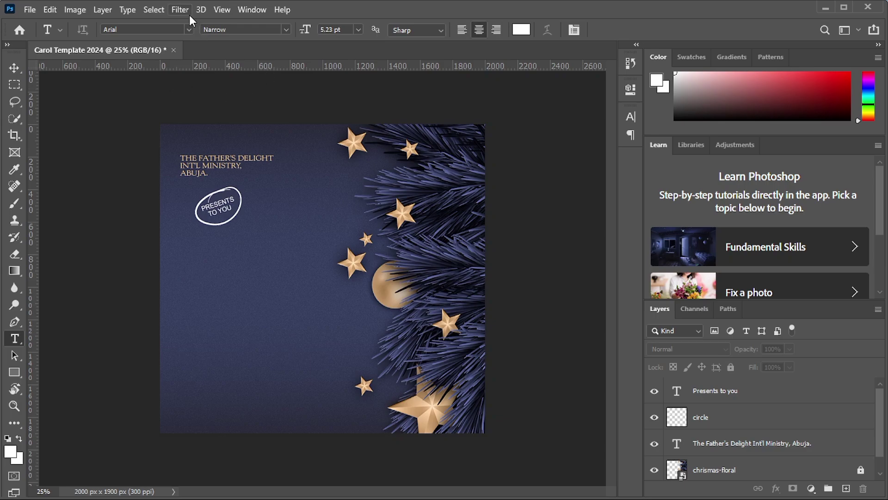
click(190, 29)
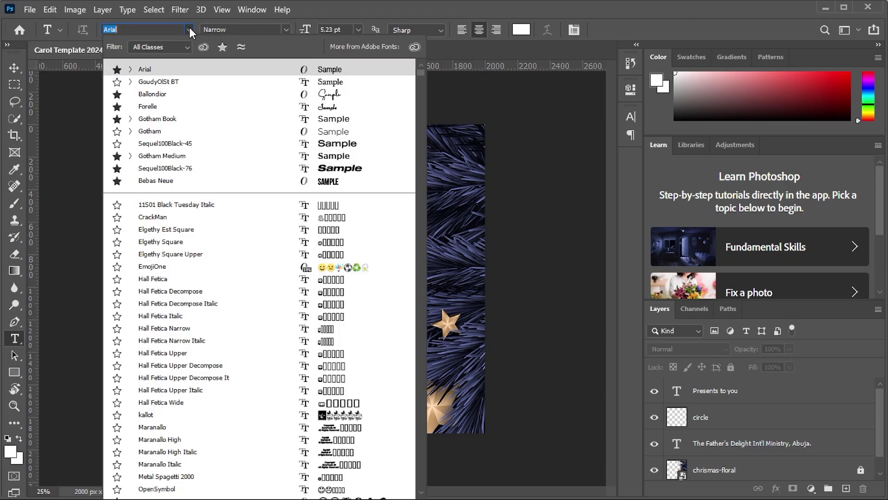
text(Go)
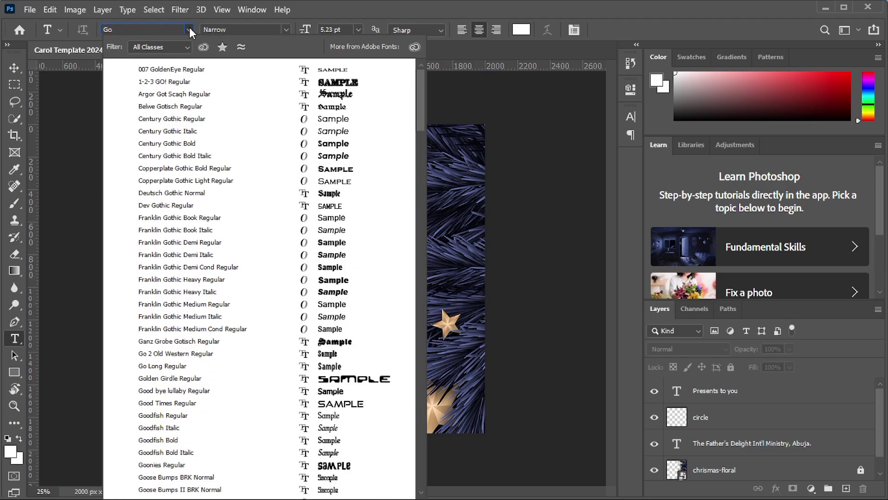
text(tham)
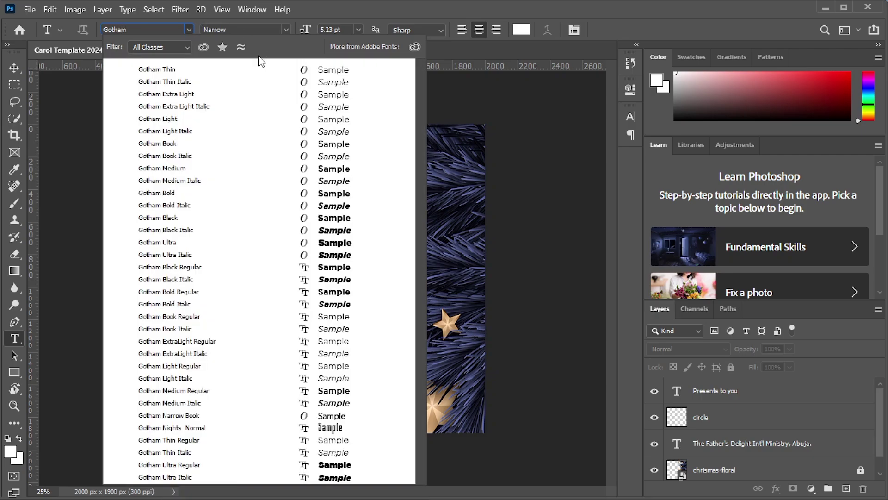
click(179, 242)
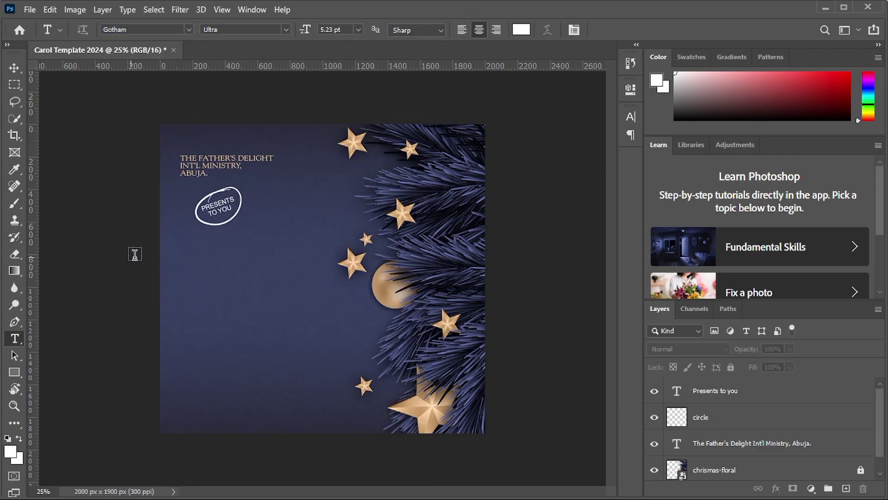
Set the type size to 60 pt with left alignment and place a "Lorem Ipsum" placeholder text layer below the circle
click(324, 29)
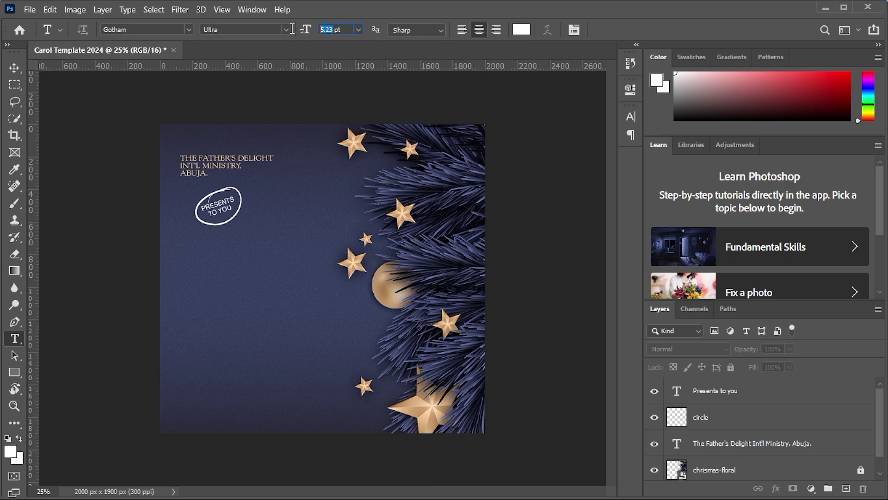
text(60)
click(461, 29)
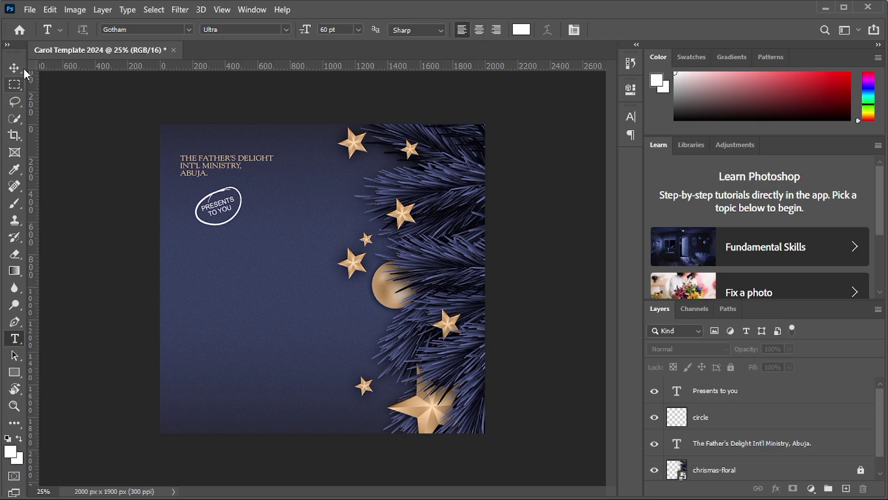
click(190, 271)
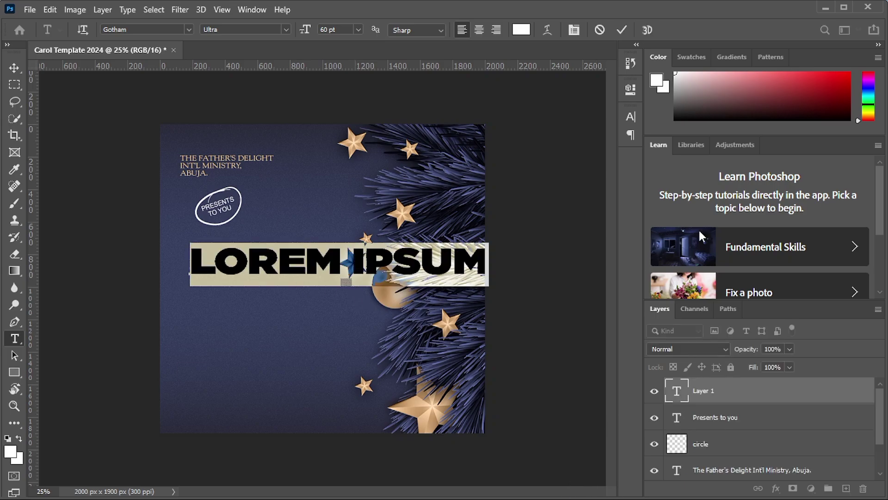
click(618, 31)
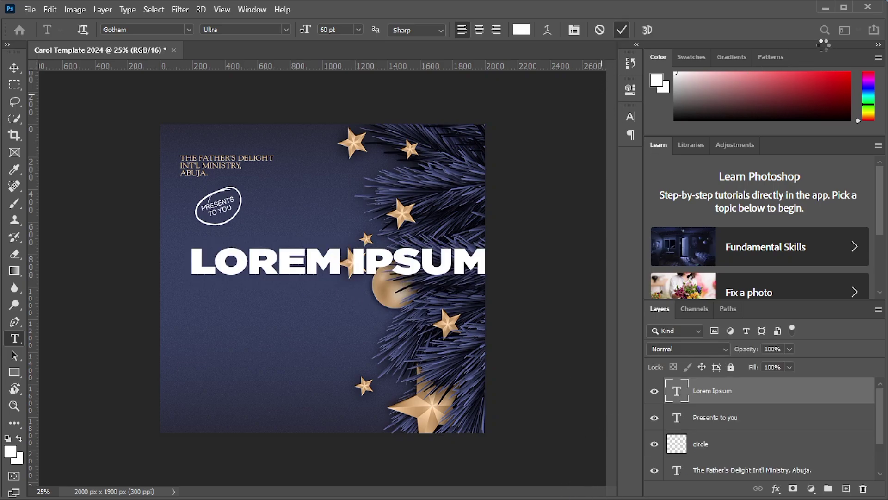
Switch to Notepad, copy the line "A Night Full of Joyful Melody" from Chrismas Carol.txt, and minimize the file's window
click(826, 8)
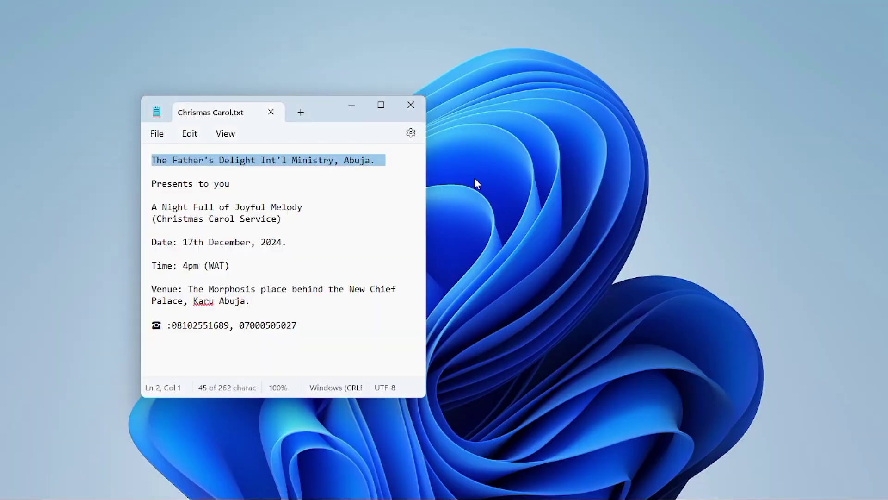
click(162, 206)
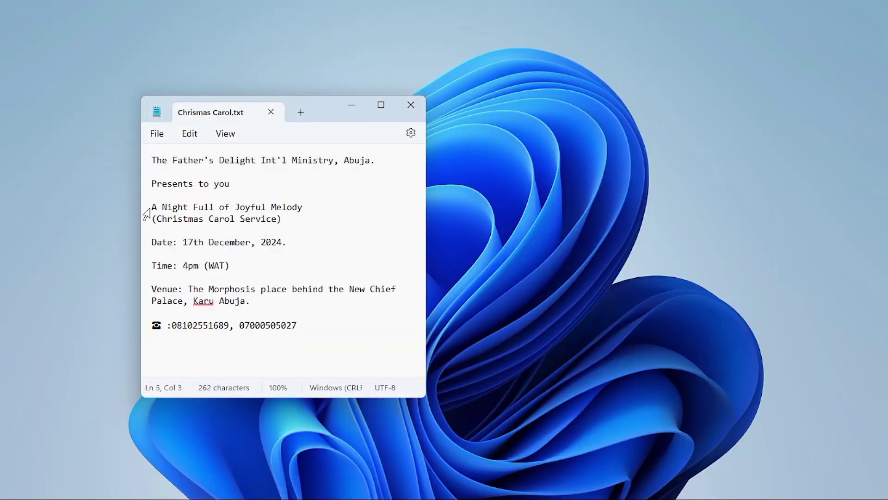
drag(152, 208, 318, 215)
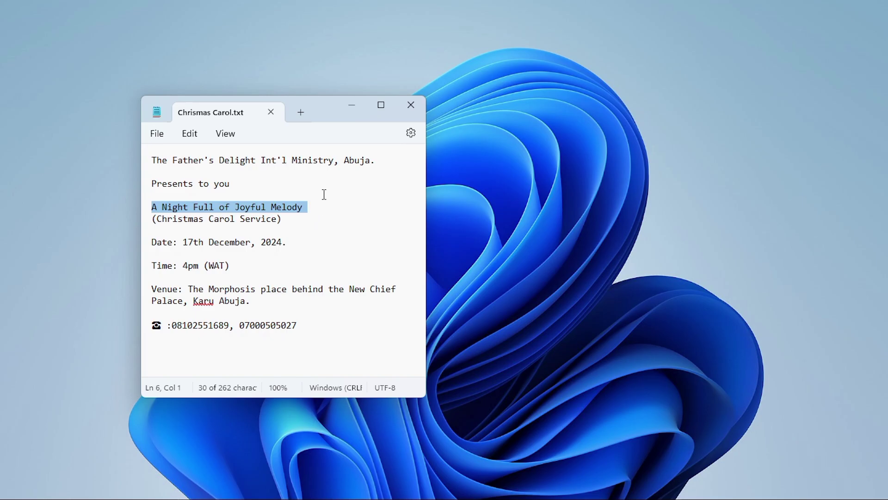
click(353, 104)
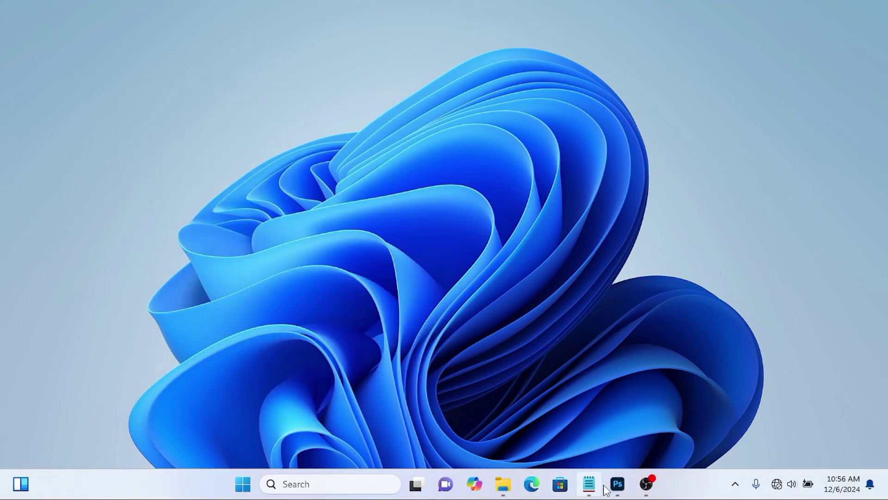
Switch back to Photoshop and replace the "Lorem Ipsum" placeholder with the copied line "A Night Full of Joyful Melody"
mouse_move(618, 484)
click(617, 427)
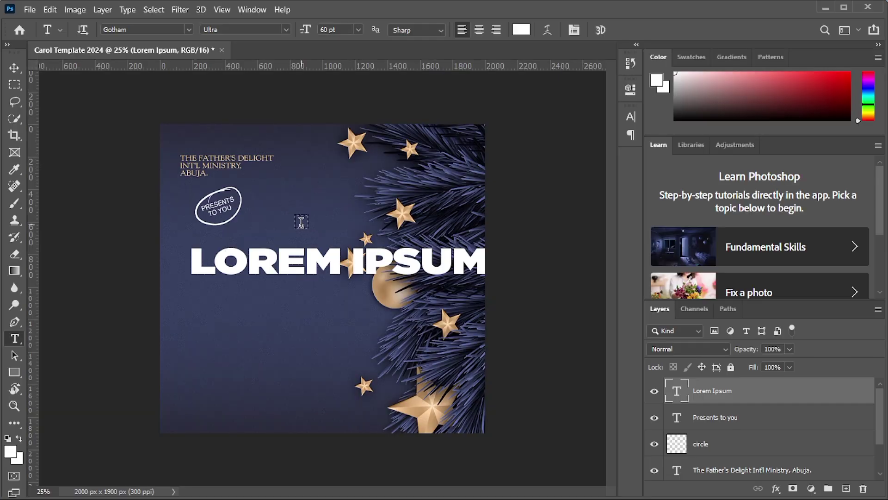
click(215, 259)
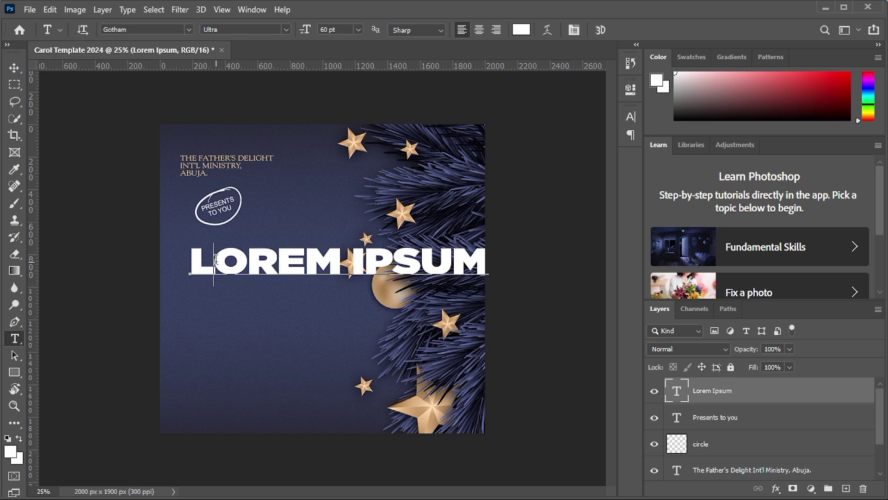
key(ctrl+a)
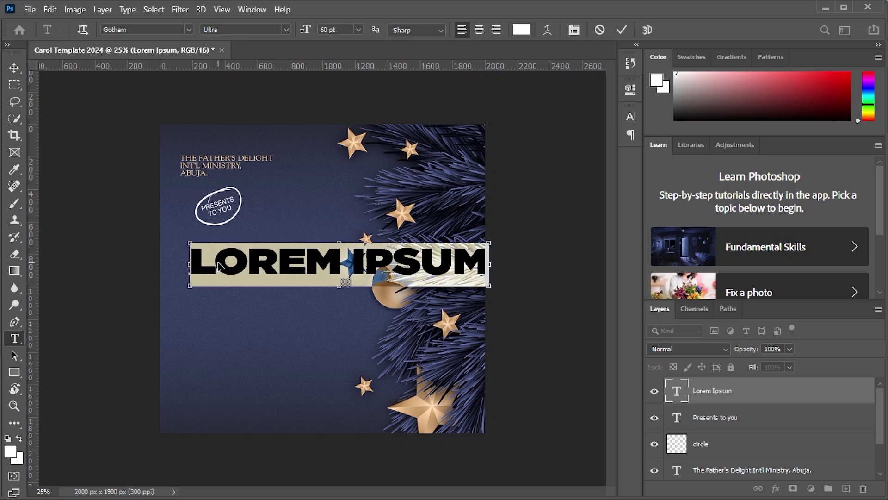
key(ctrl+v)
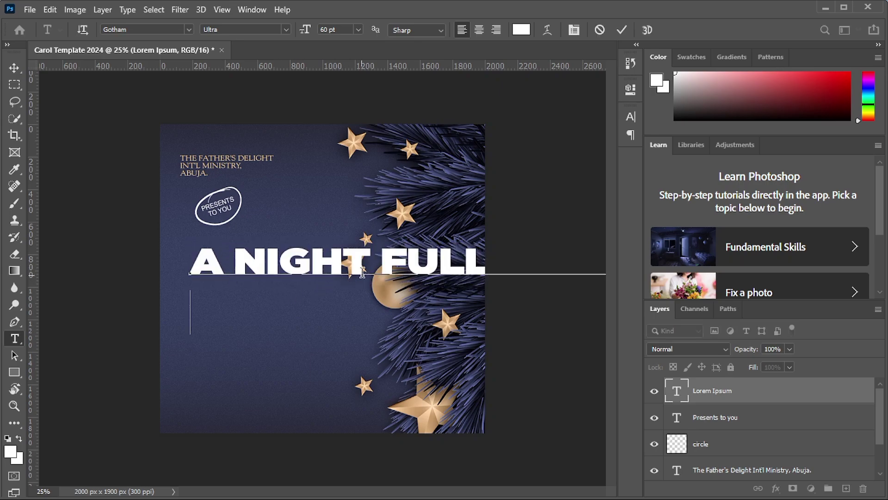
Break the title into four lines, "A Night", "Full of", "Joyful" and "Melody", and commit the text
click(382, 263)
key(BackSpace)
key(Return)
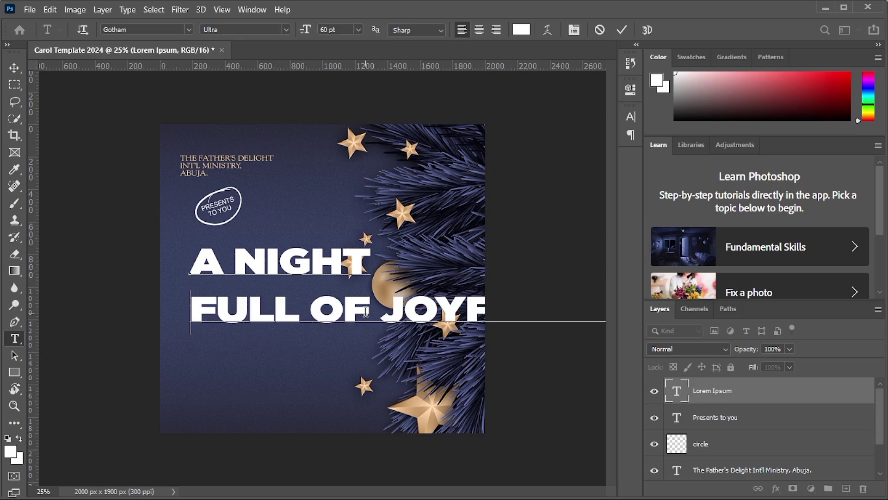
click(369, 310)
key(Delete)
key(Return)
click(363, 356)
key(Delete)
key(Return)
key(ctrl+Return)
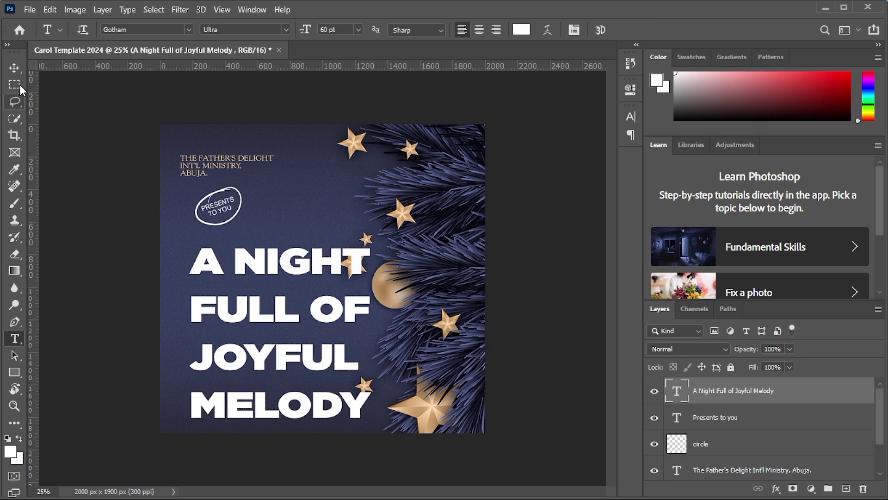
Set the title's leading to 36 pt and move the title up against the flyer's left edge, just below the circle
click(11, 69)
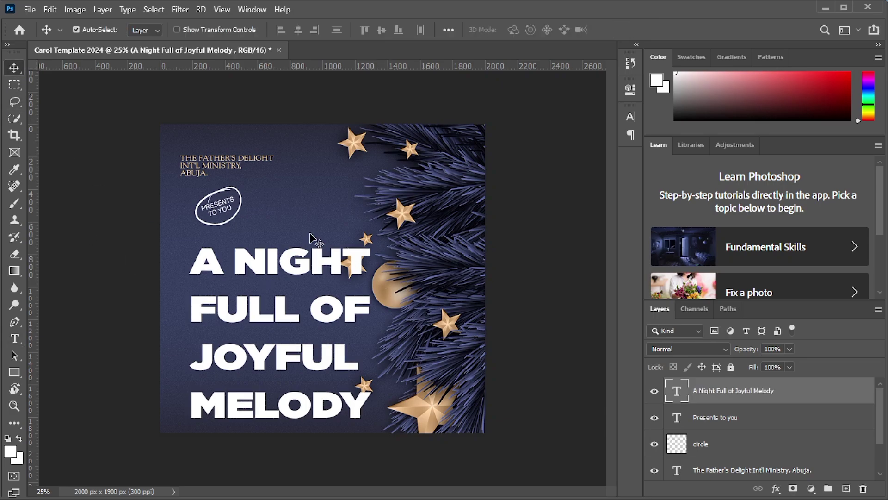
click(632, 117)
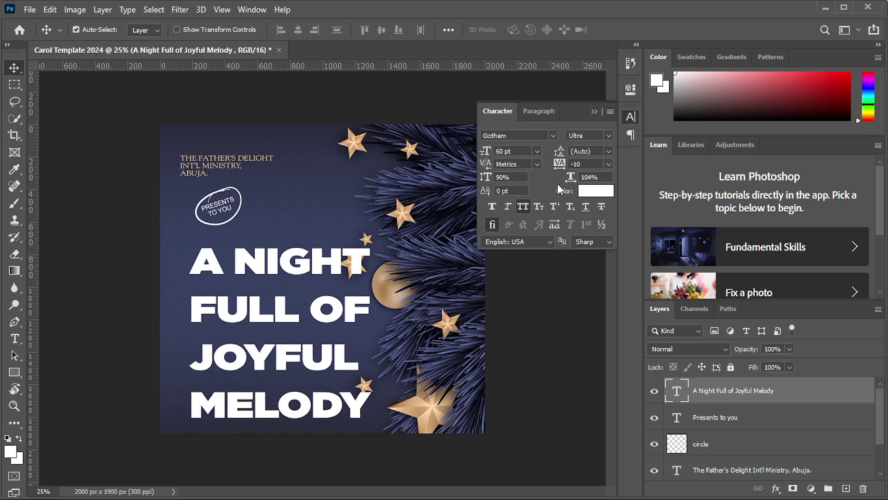
click(608, 151)
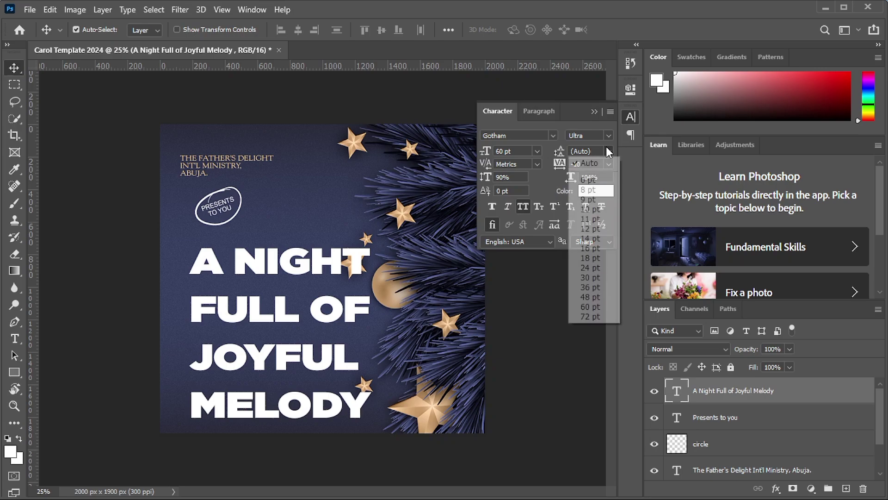
click(601, 286)
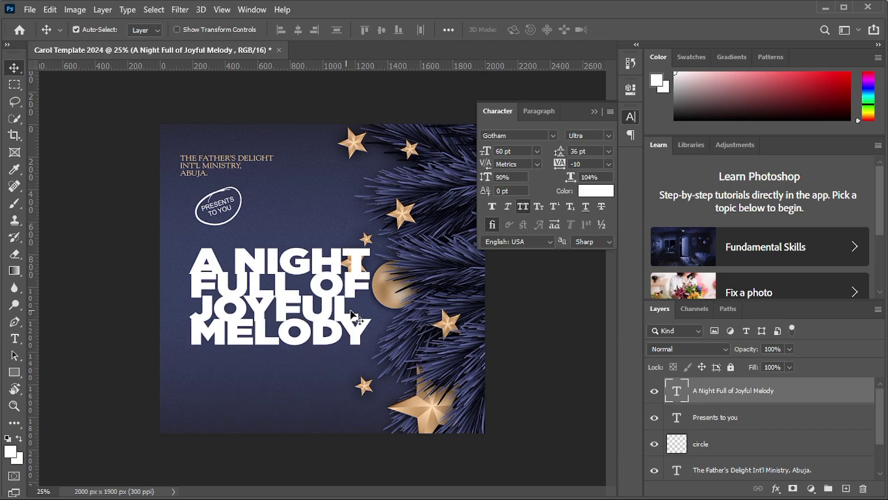
drag(282, 295, 261, 279)
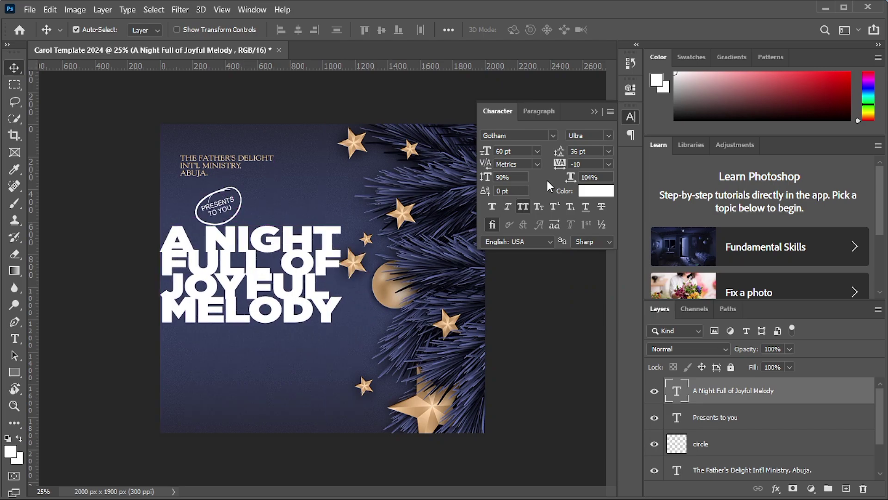
Loosen the title's line spacing by setting its leading to 43 pt
click(607, 150)
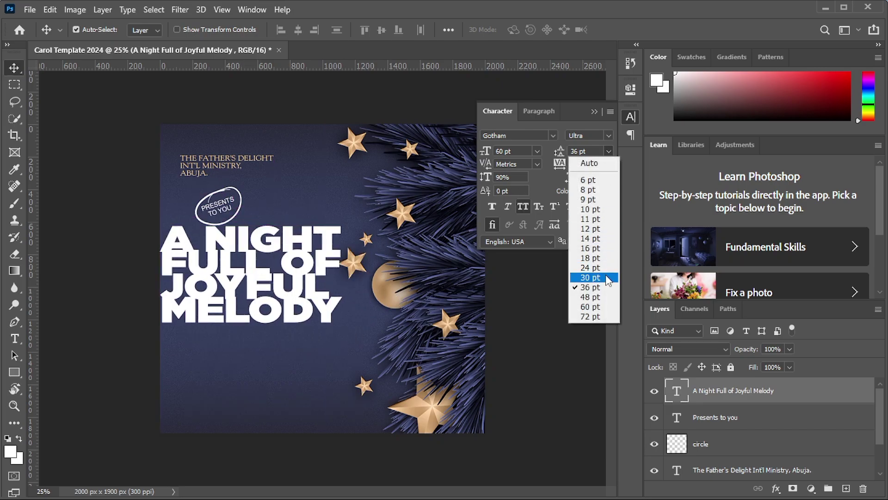
click(606, 297)
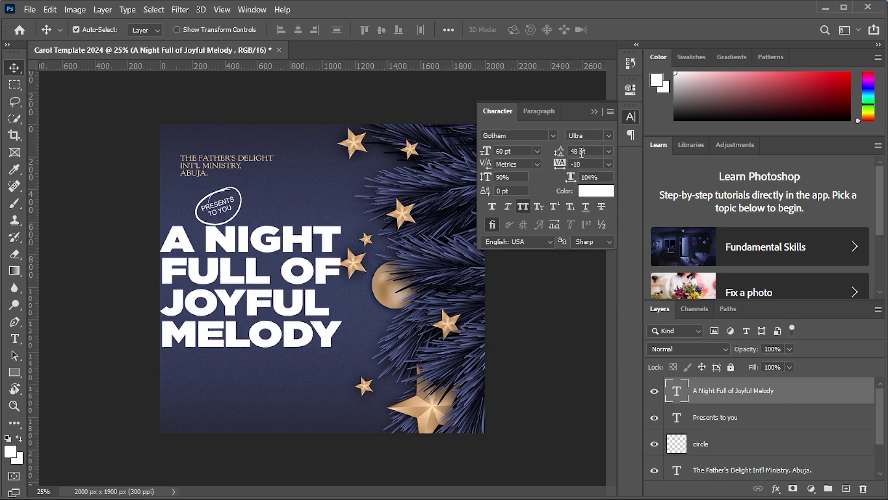
drag(581, 152, 554, 157)
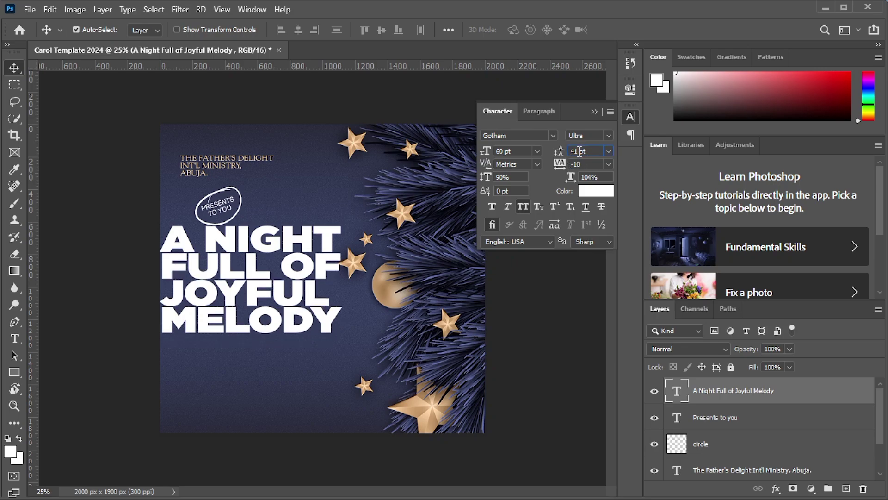
scroll(579, 152, up, 1)
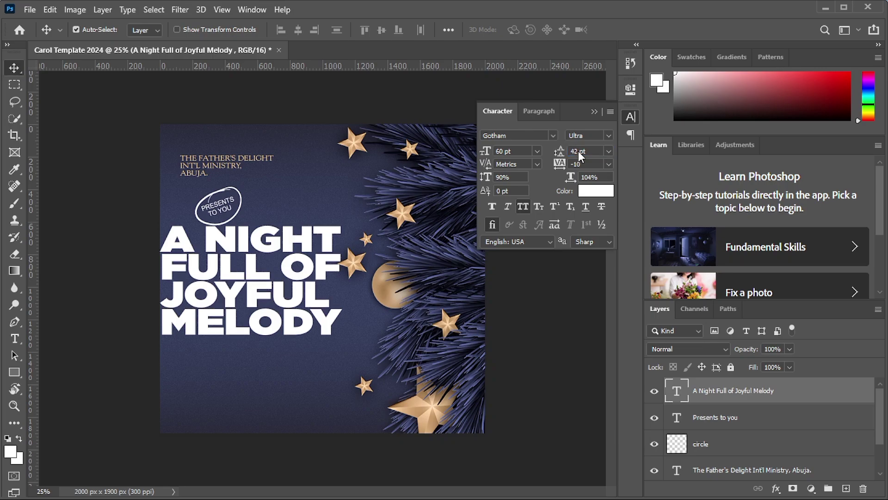
click(579, 151)
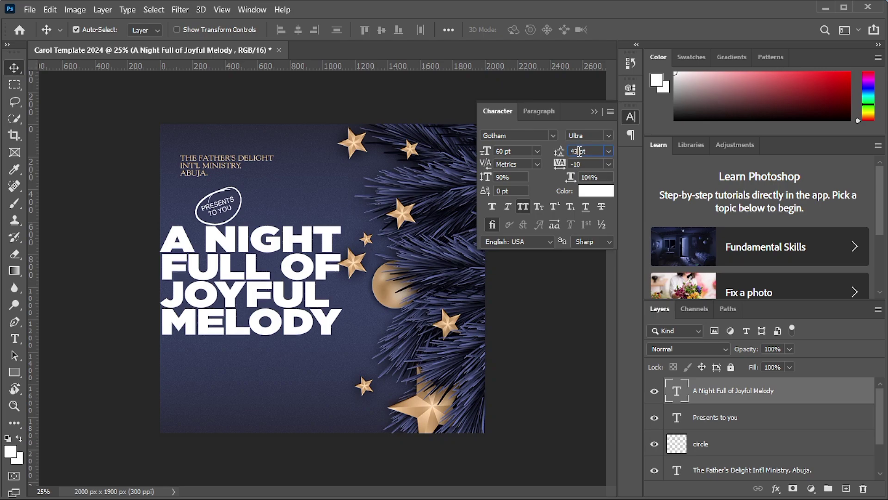
scroll(579, 151, up, 1)
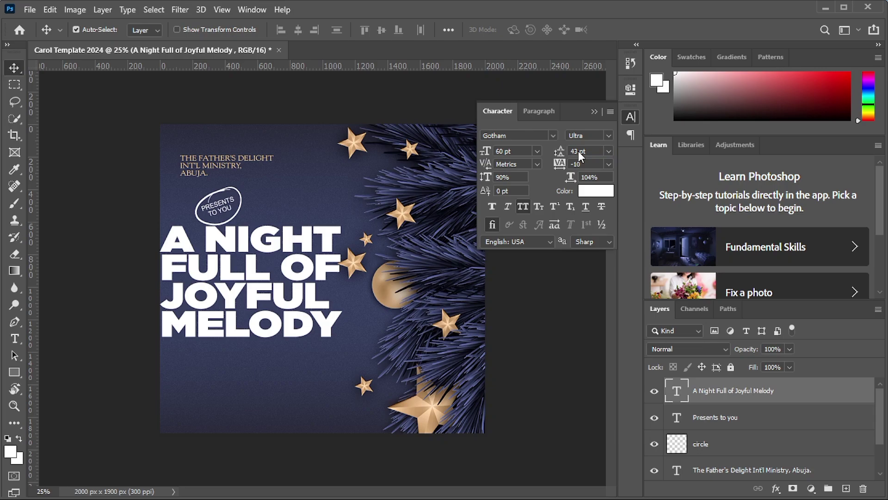
Change the title's text color to gold, hex ceb35a
click(586, 194)
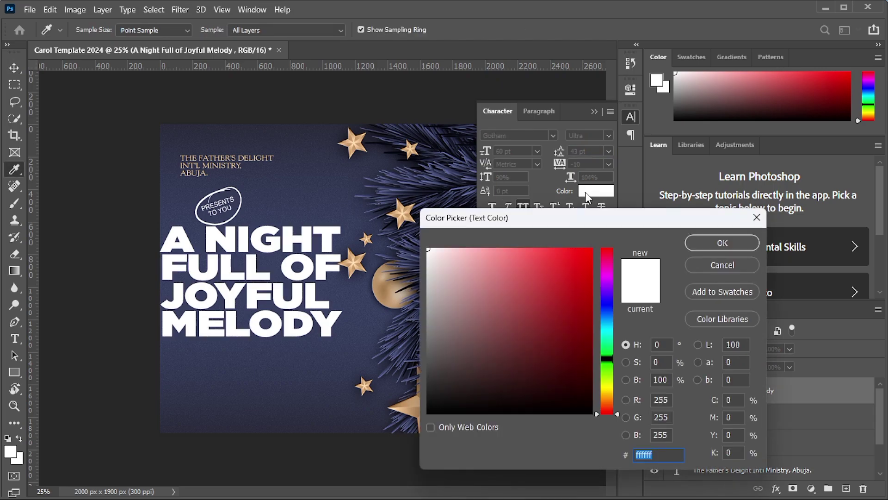
text(ceb)
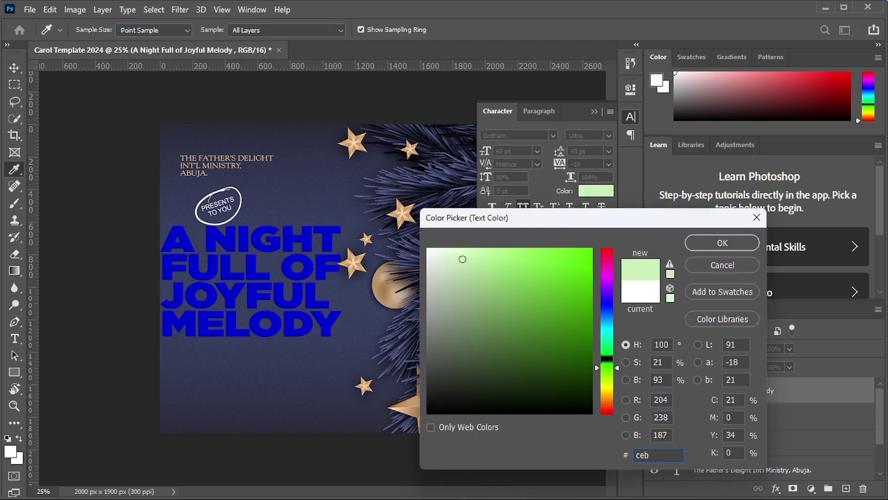
text(35)
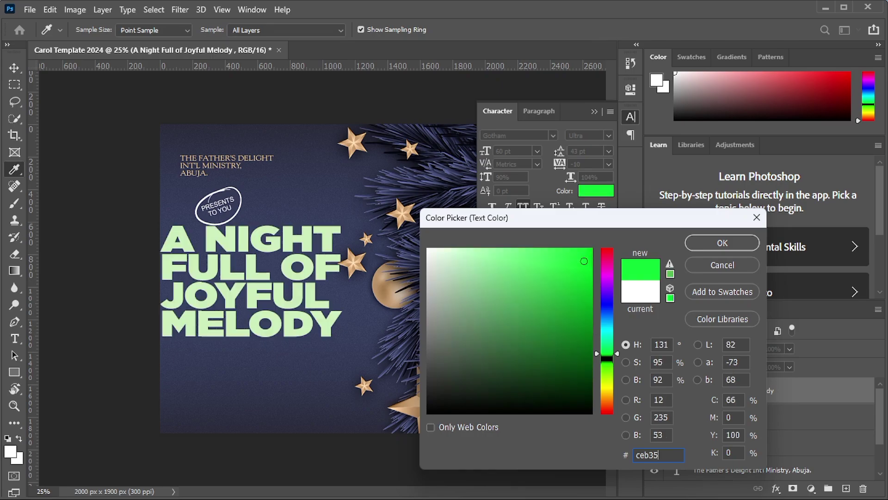
text(a)
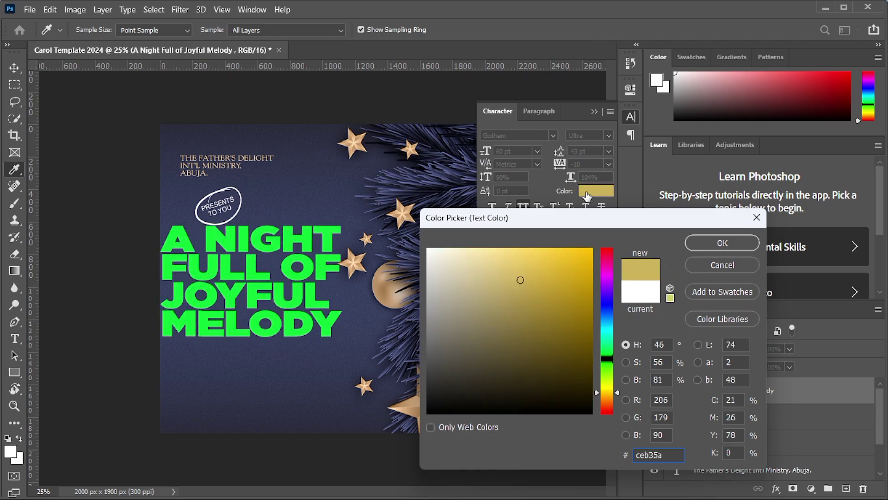
click(693, 241)
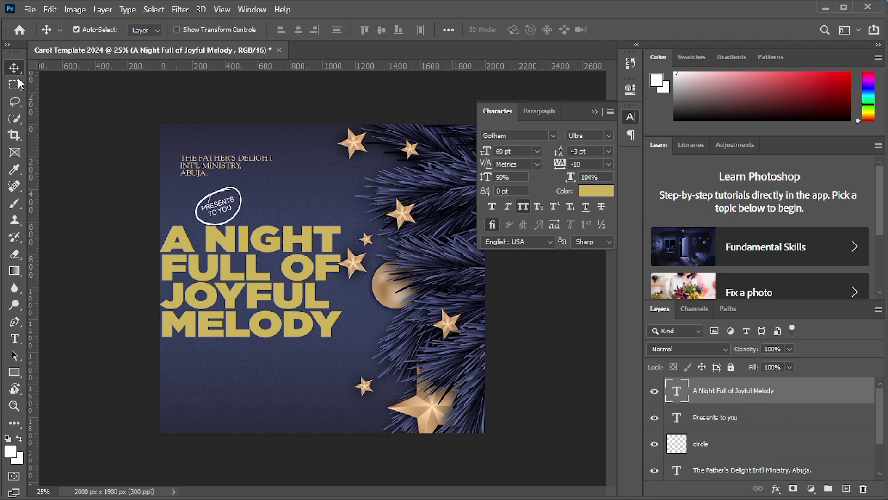
Scale the title proportionally to about 82.5% and move it inward from the flyer's left edge, beneath the circle
key(ctrl)
key(ctrl+t)
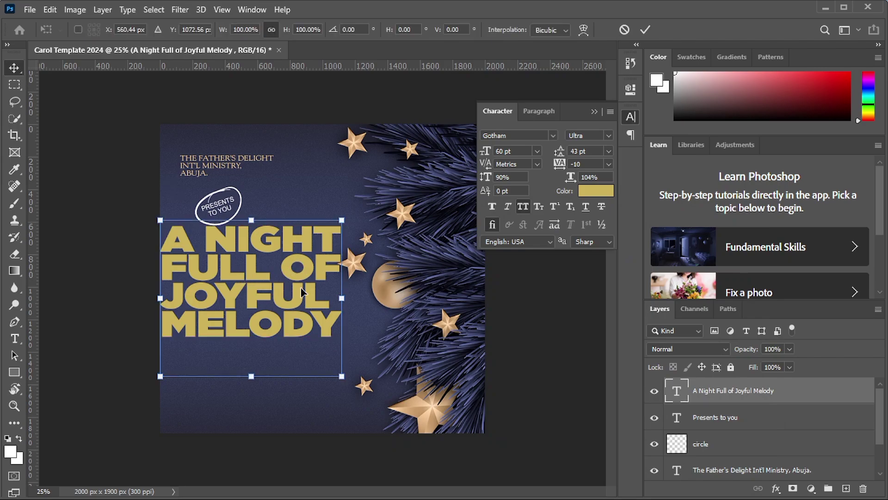
drag(343, 298, 305, 296)
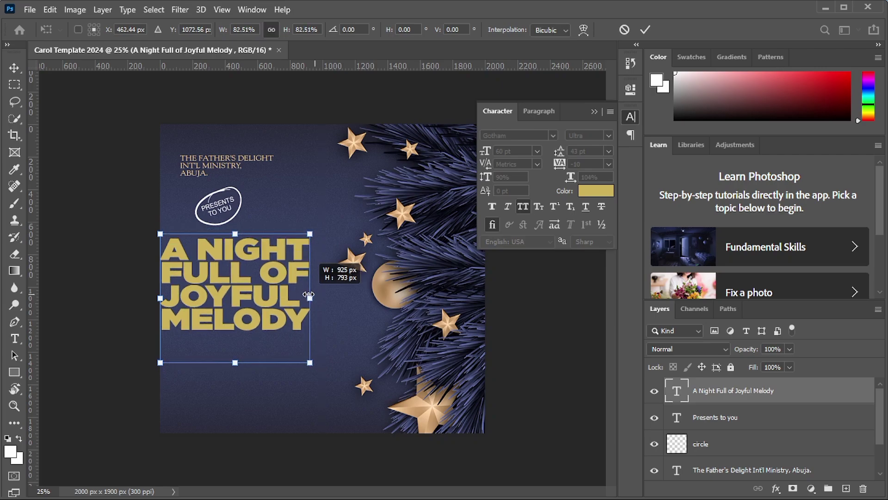
click(645, 31)
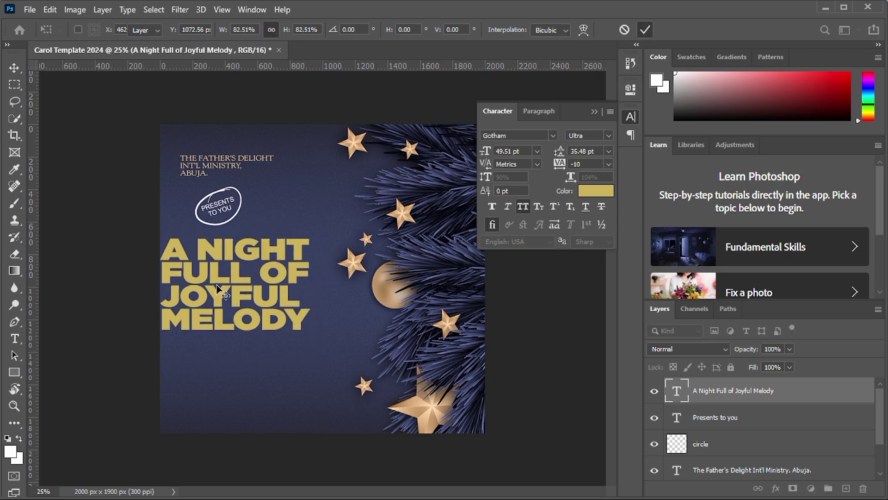
drag(227, 276, 240, 274)
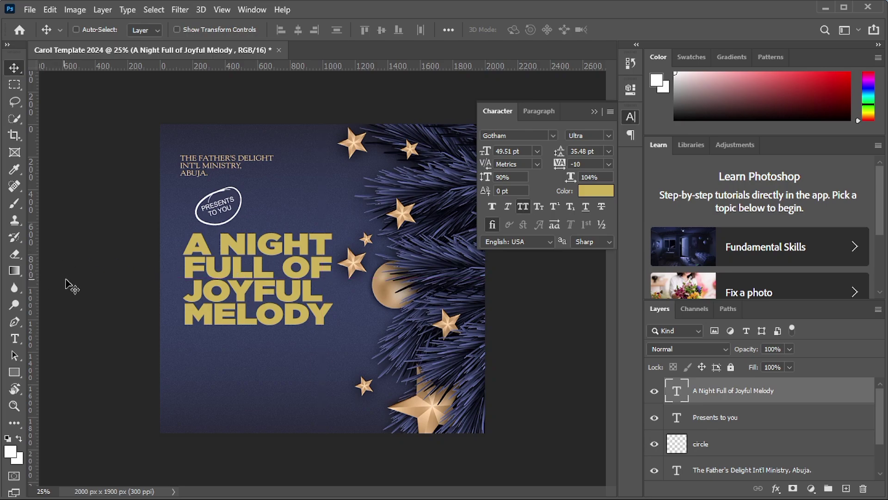
Place a vertical guide just outside the left edge of the ministry name as a left margin
key(ctrl+r)
key(ctrl+r)
drag(37, 283, 178, 275)
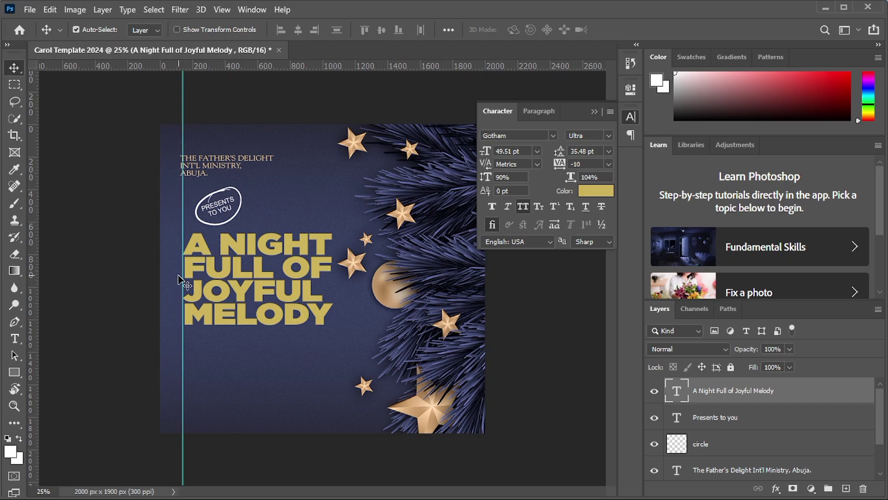
mouse_move(181, 207)
mouse_down()
mouse_move(175, 197)
mouse_move(184, 197)
mouse_up()
drag(184, 146, 178, 151)
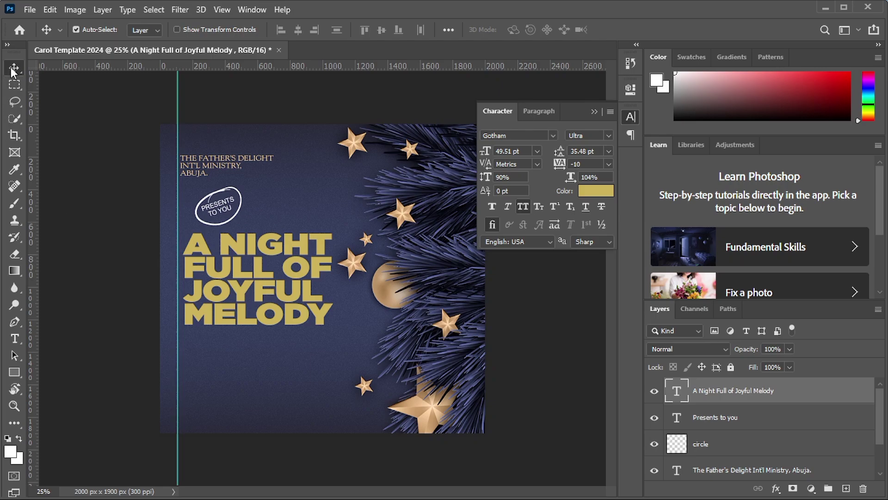
Align the title's left edge with the vertical guide and collapse the character settings
click(234, 276)
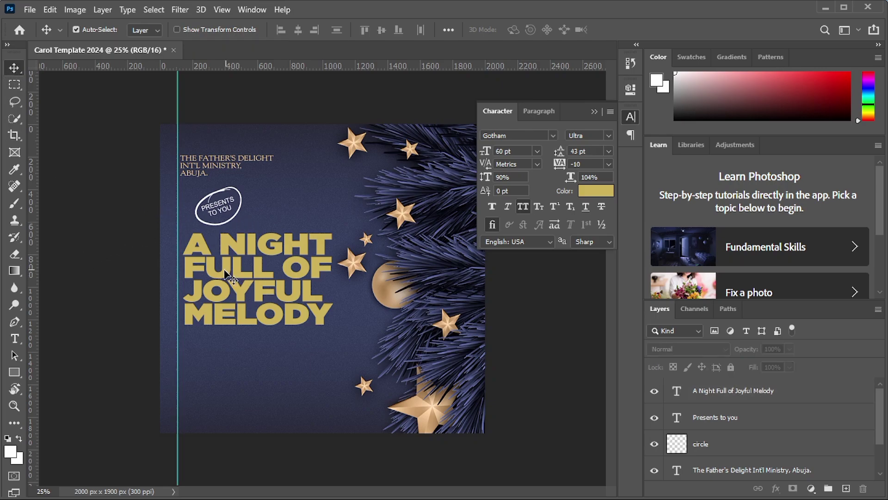
drag(225, 273, 230, 244)
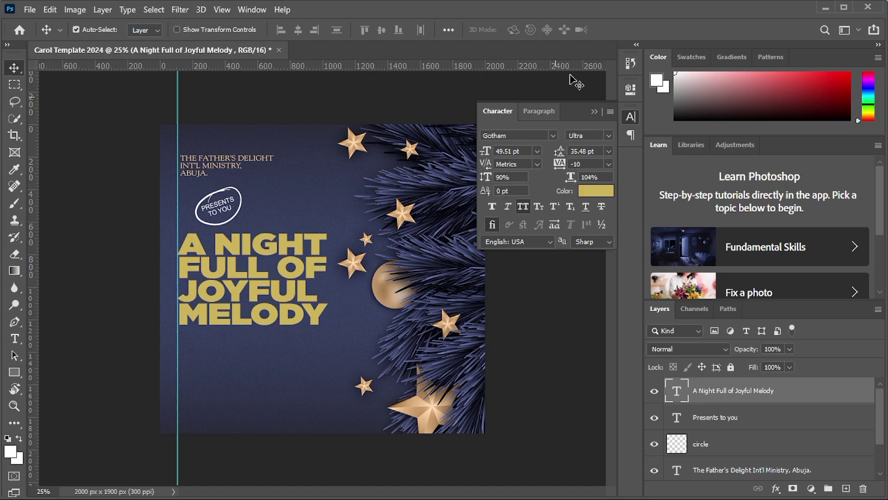
click(595, 112)
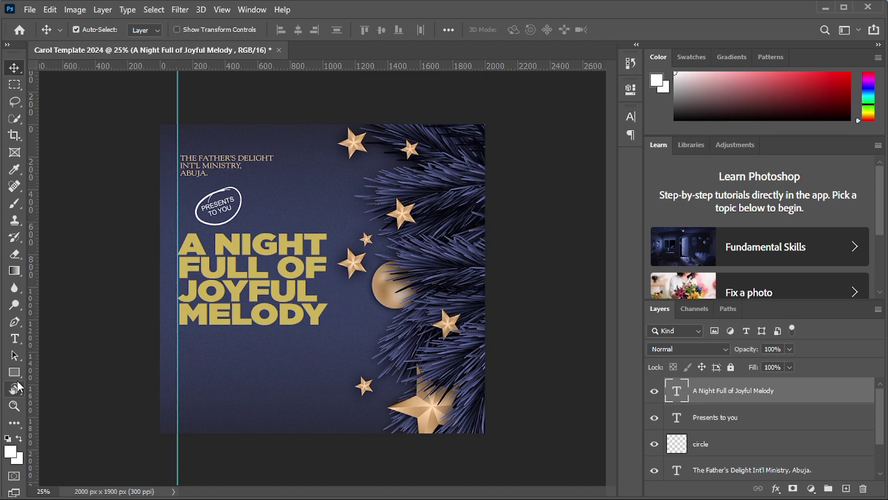
Draw a rounded rectangle about 1036 by 296 px below the title from the guide, with 50 px radius on all corners
drag(17, 373, 81, 384)
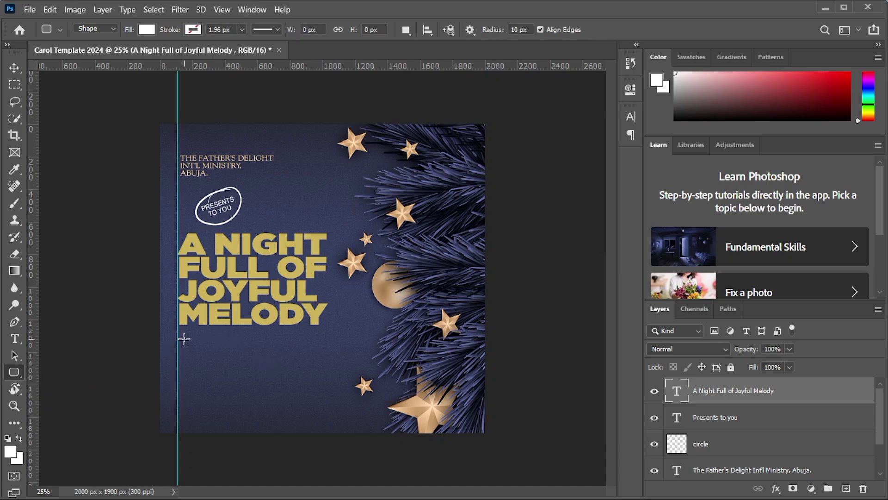
drag(180, 337, 346, 384)
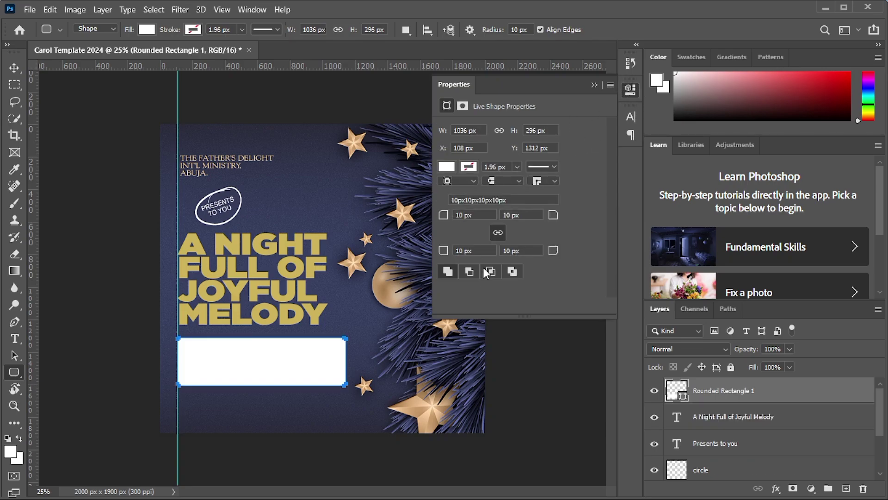
double_click(464, 215)
key(Return)
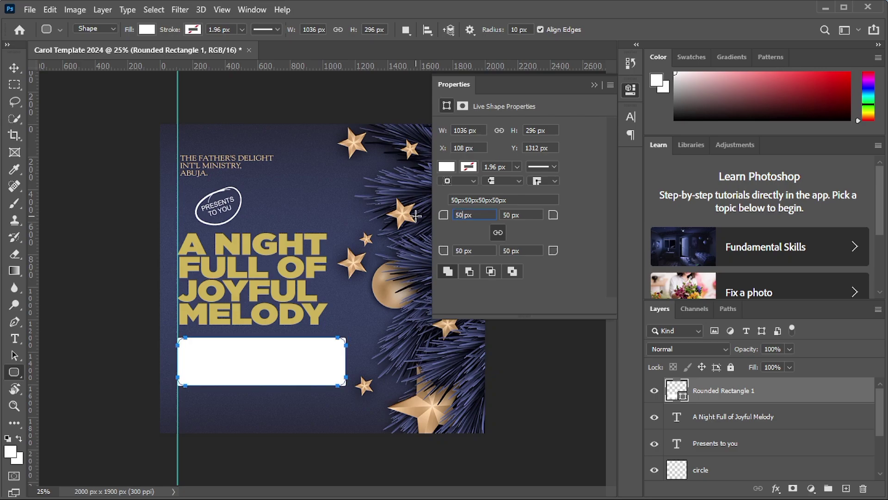
Remove the fill of the rounded rectangle below the title and give it a gold 3 px stroke
click(447, 167)
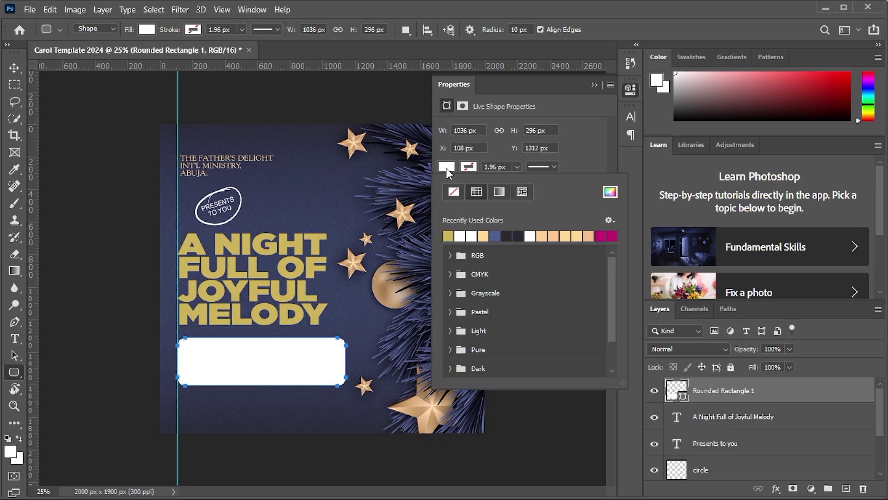
click(454, 192)
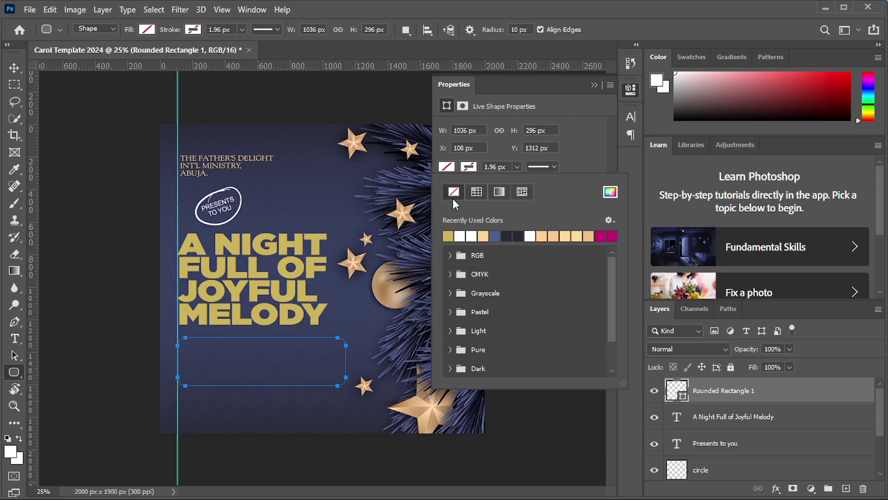
click(476, 169)
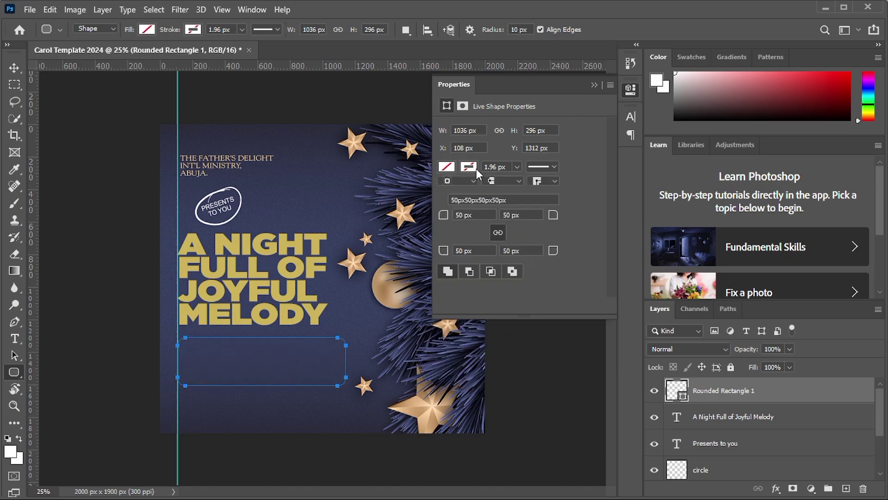
click(476, 168)
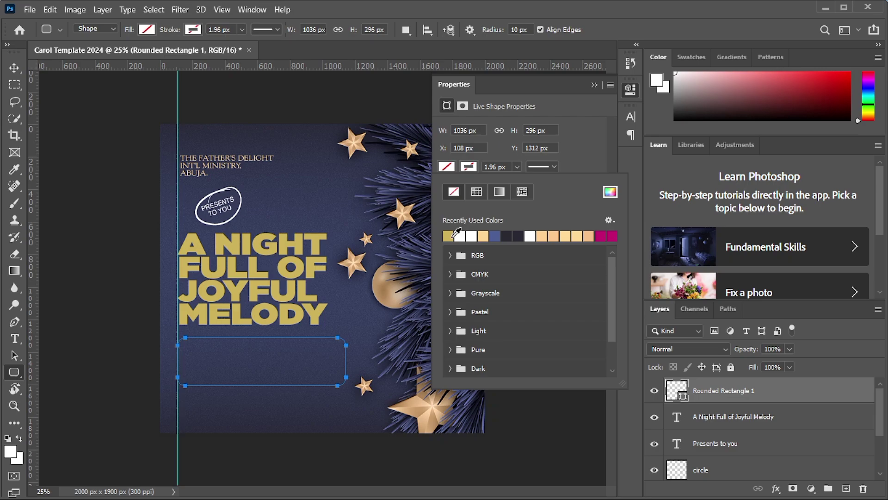
click(477, 193)
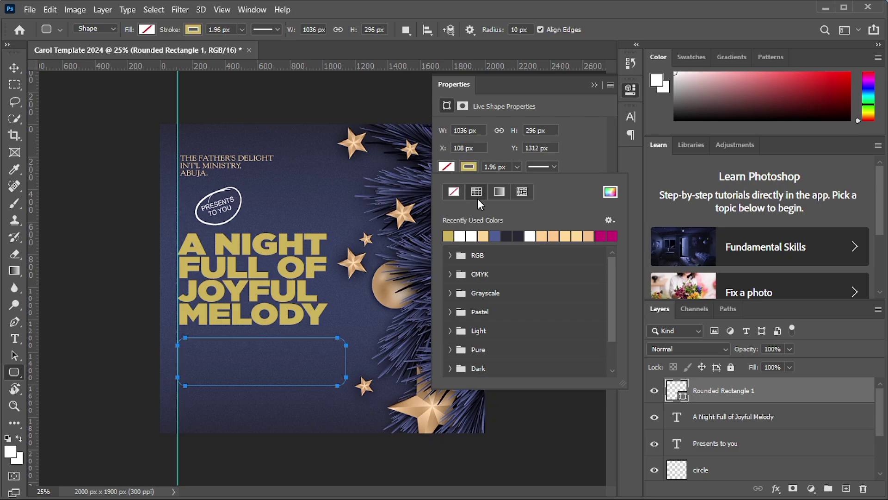
click(497, 167)
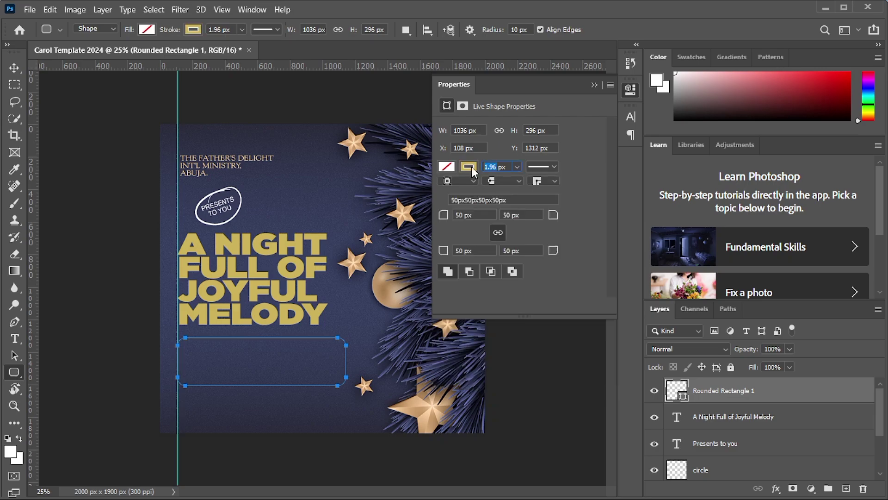
text(3)
click(594, 86)
click(14, 68)
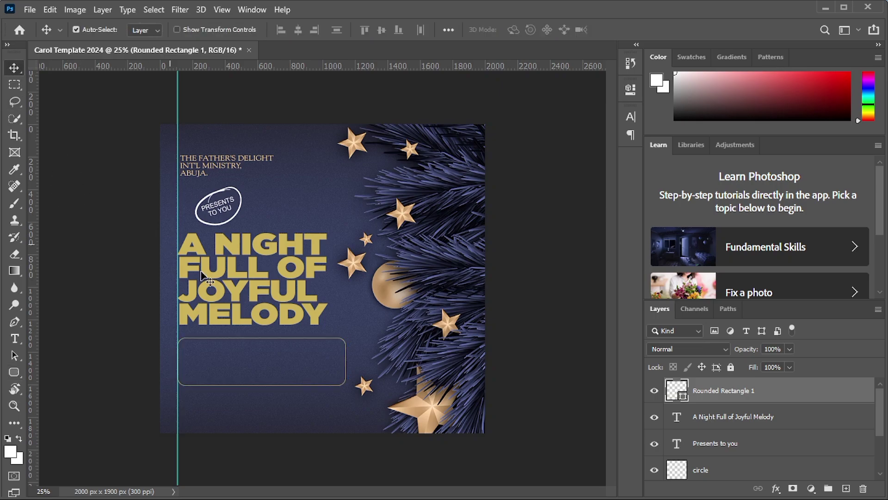
click(69, 178)
Draw a smaller rounded rectangle about 421 by 250 px inside the outlined box's left part, with 50 px radius on all corners
key(ctrl+plus)
key(ctrl+plus)
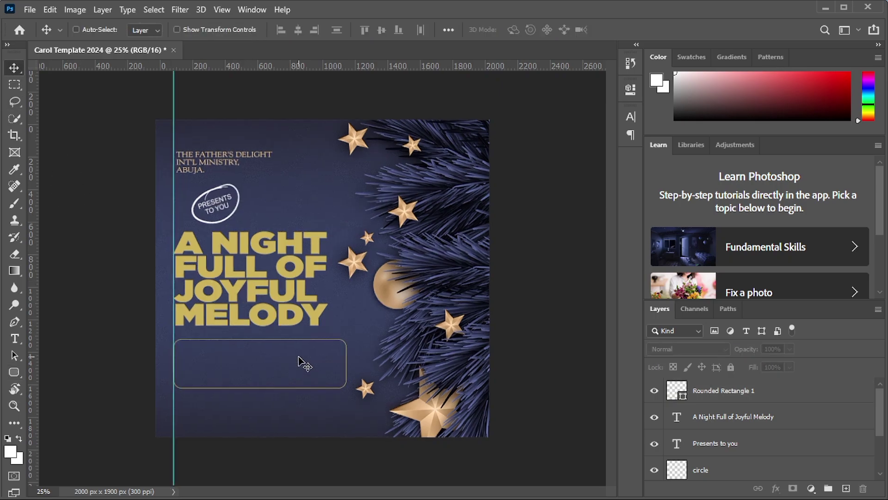
key(ctrl+minus)
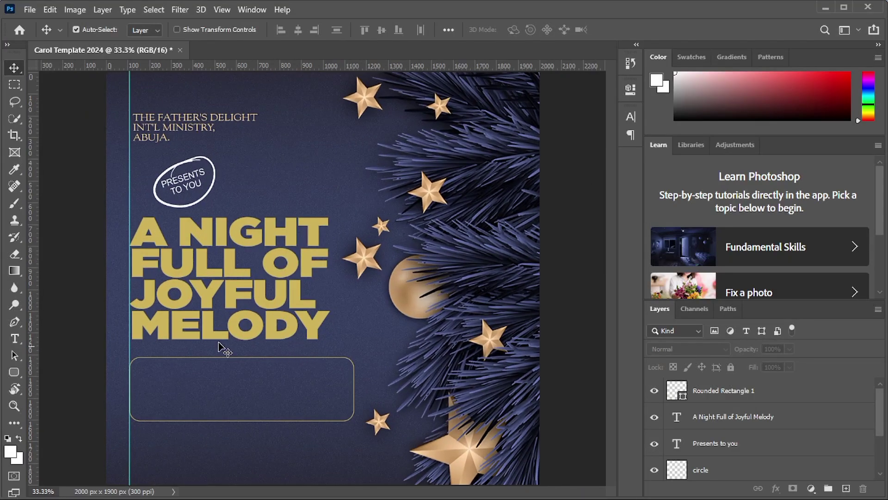
click(19, 371)
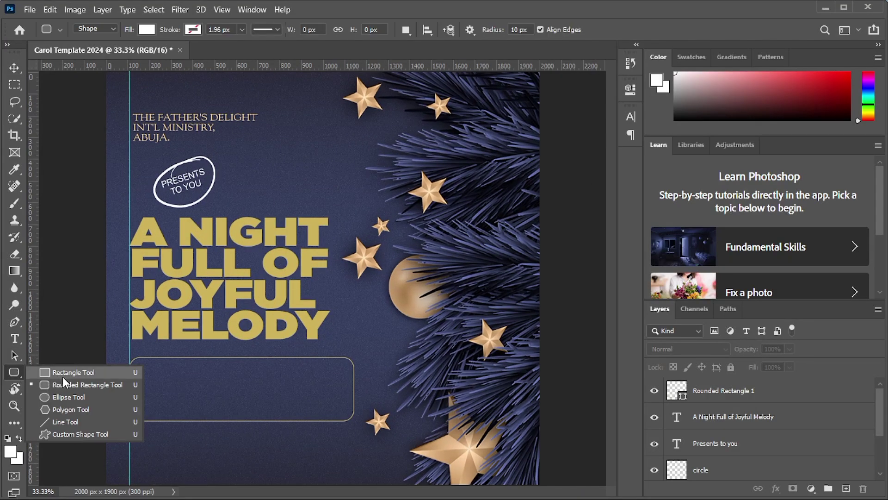
click(70, 387)
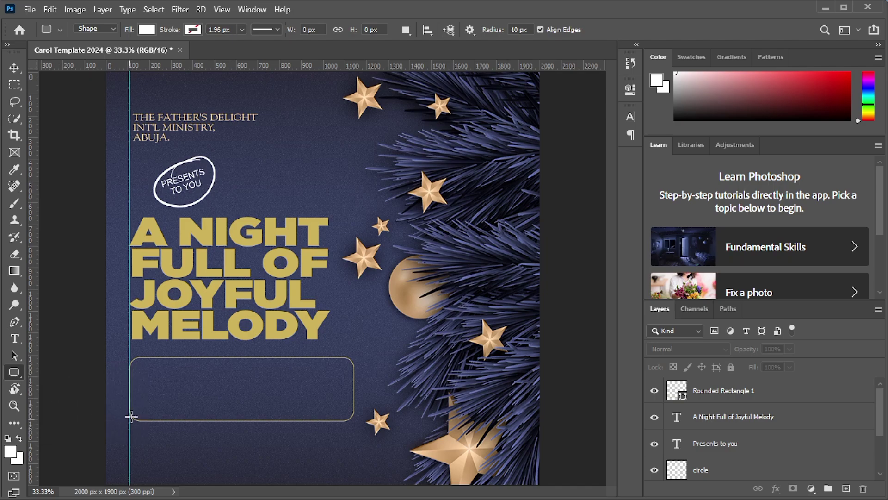
drag(137, 365, 227, 417)
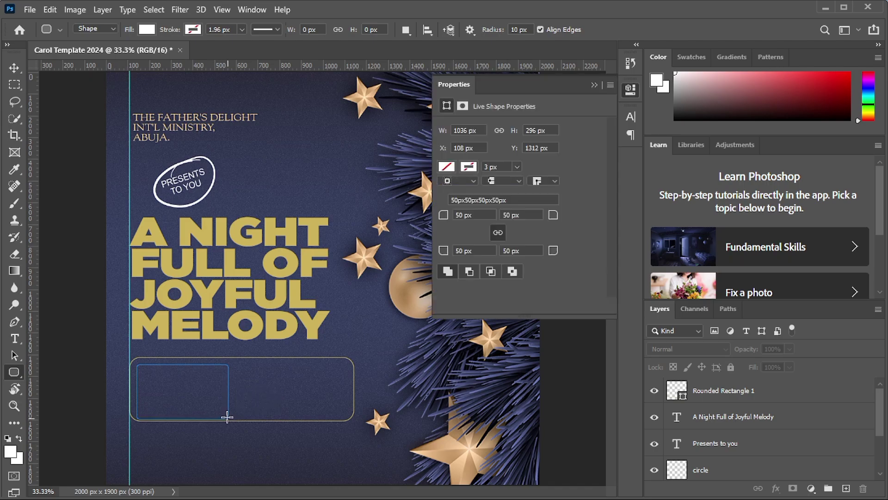
click(465, 216)
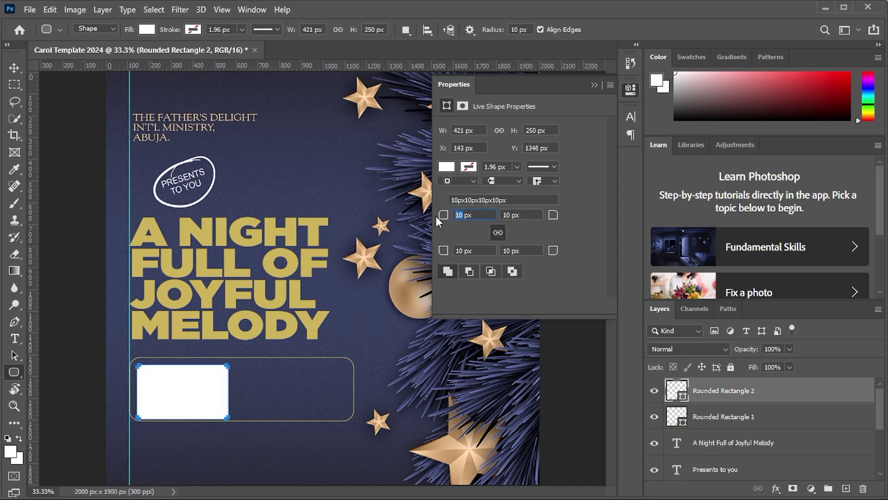
key(Return)
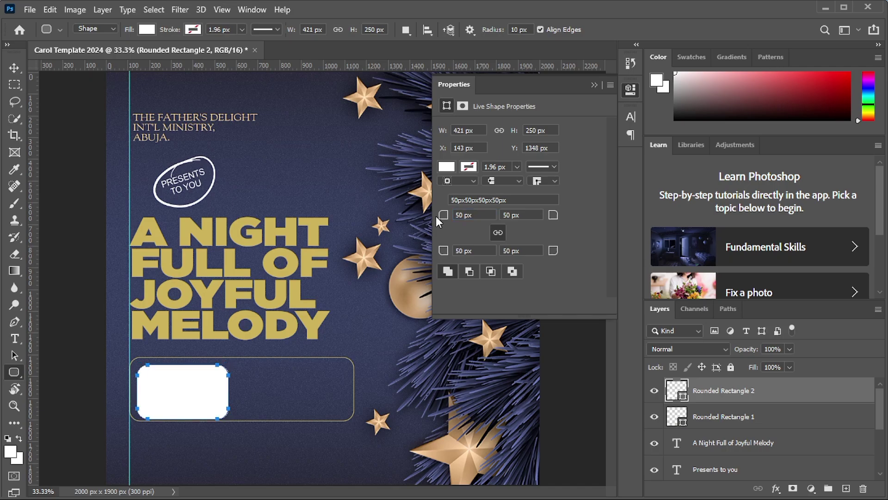
Fill the inner rectangle with the recently used light peach-yellow and shift it toward the outline's upper-left corner, to X 124, Y 1335 px
click(447, 167)
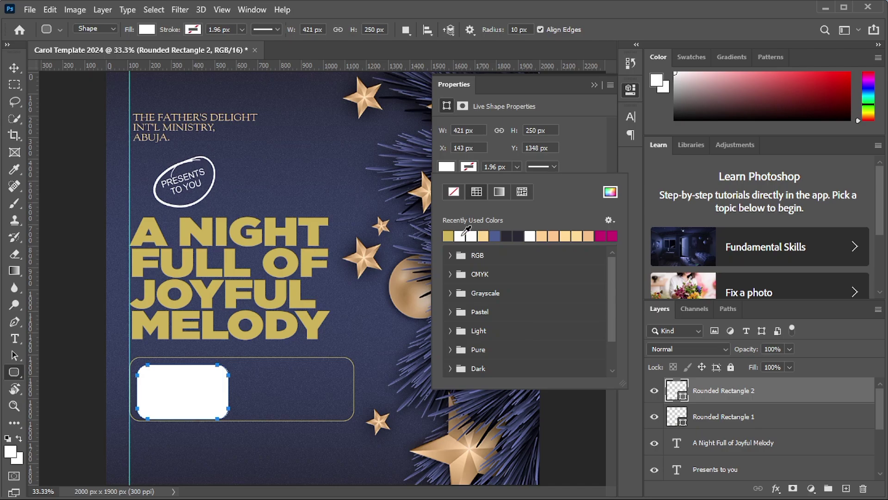
click(483, 236)
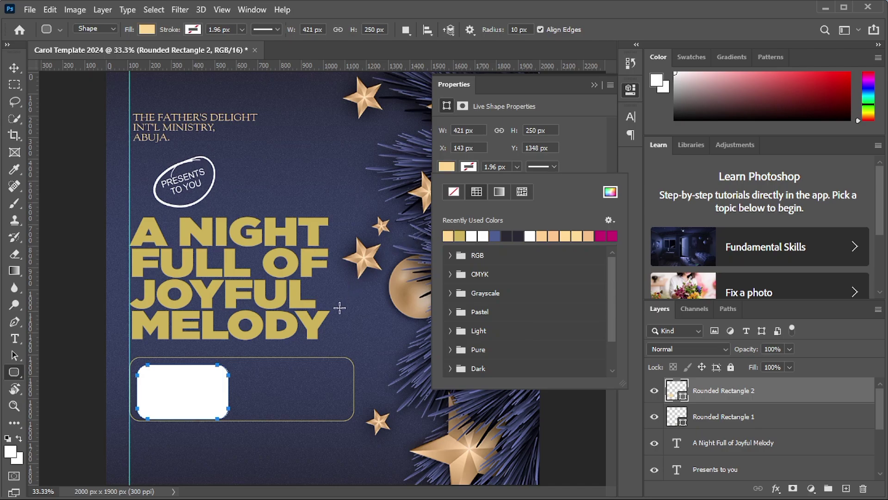
click(15, 69)
key(v)
drag(188, 389, 187, 385)
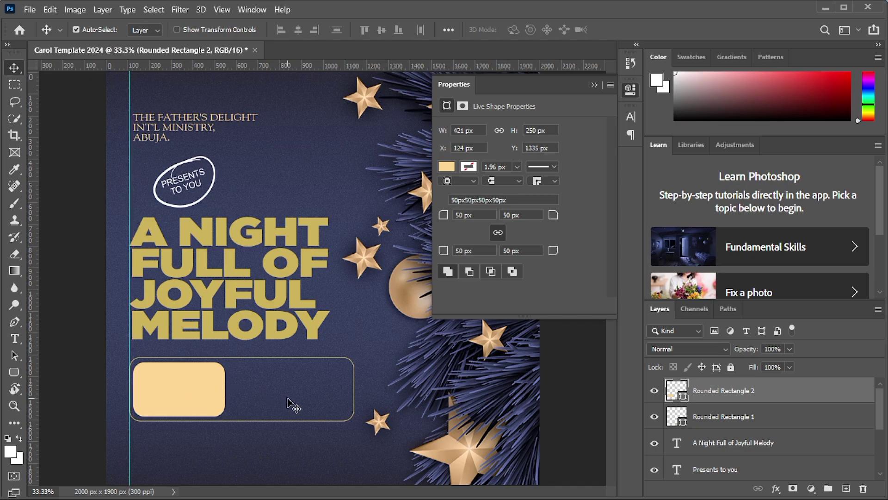
Scale the inner rectangle proportionally to 106%, extending it toward the right
key(ctrl)
key(ctrl+t)
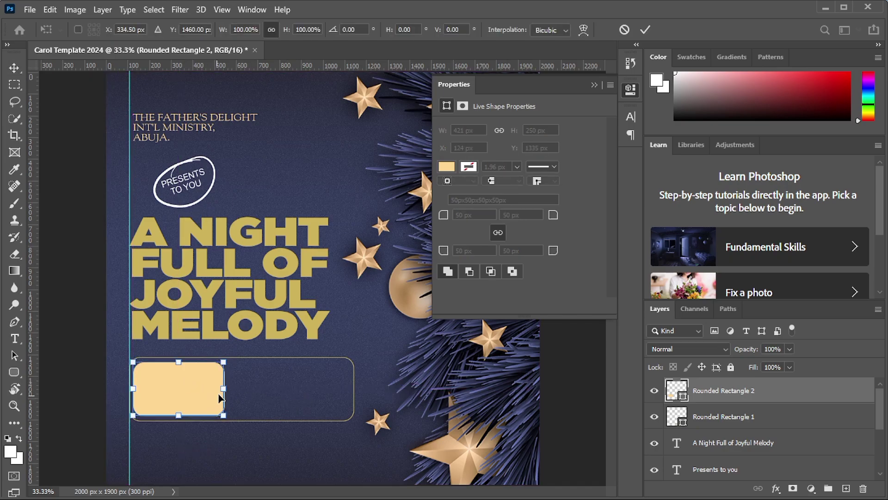
drag(224, 389, 228, 388)
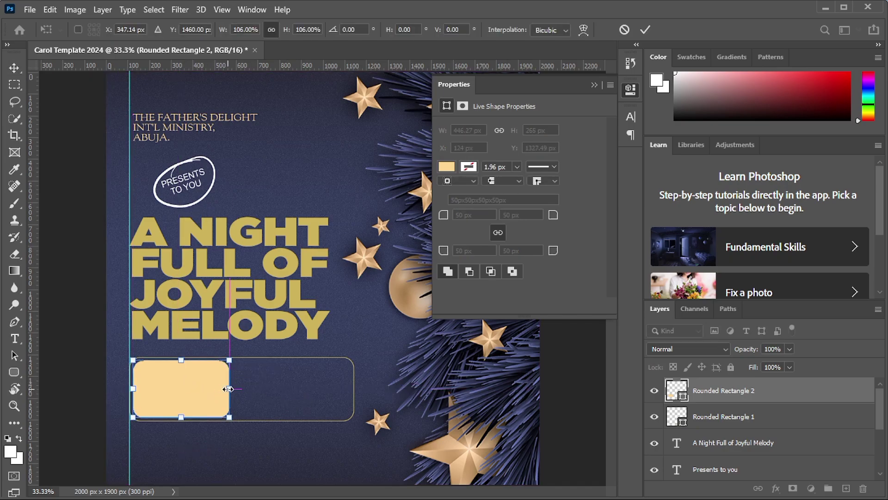
key(Return)
Nudge the inner rectangle left and up to about X 117, Y 1326 px, and collapse its shape properties
key(Left)
key(Left)
key(Left)
key(Left)
key(Left)
key(Left)
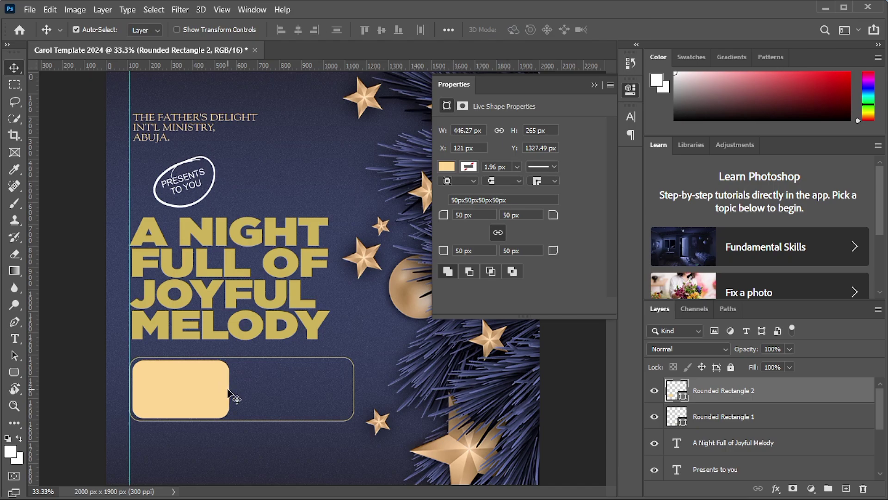
key(Left)
key(Up)
key(Up)
key(Up)
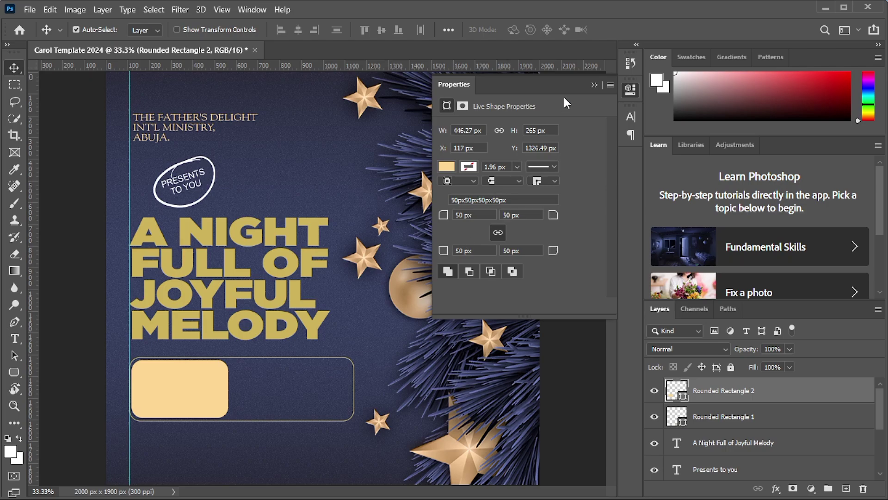
click(593, 83)
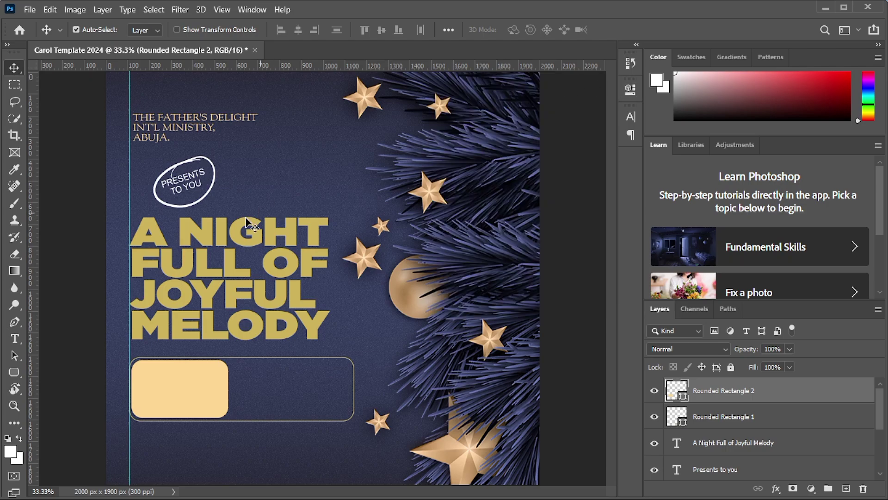
click(82, 270)
Change the inner rectangle's fill to the title's gold, ceb35a
click(179, 389)
click(631, 88)
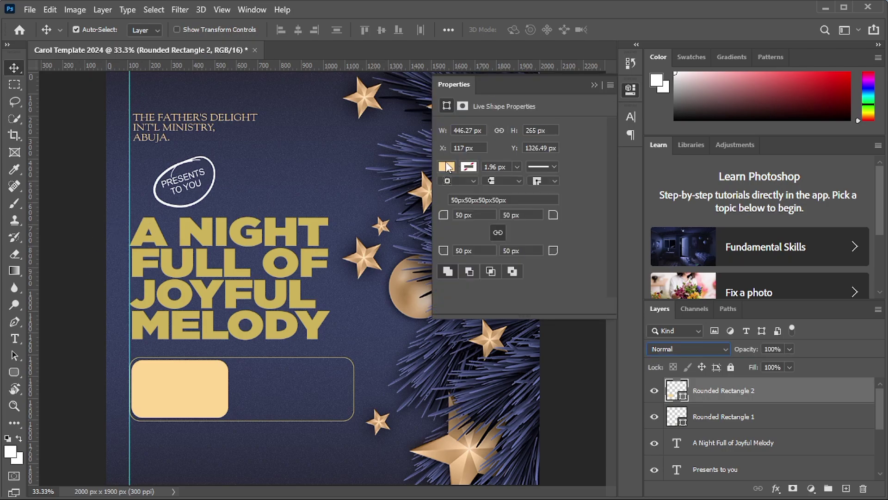
click(446, 165)
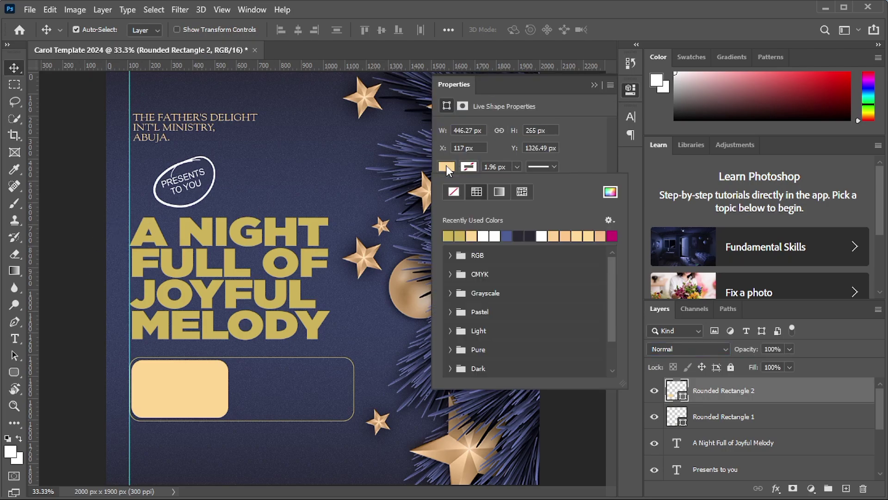
click(449, 236)
click(611, 191)
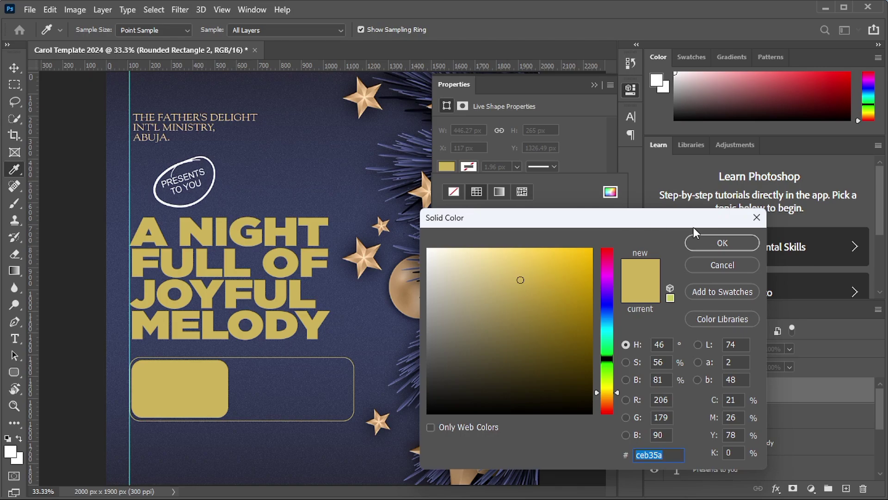
click(700, 244)
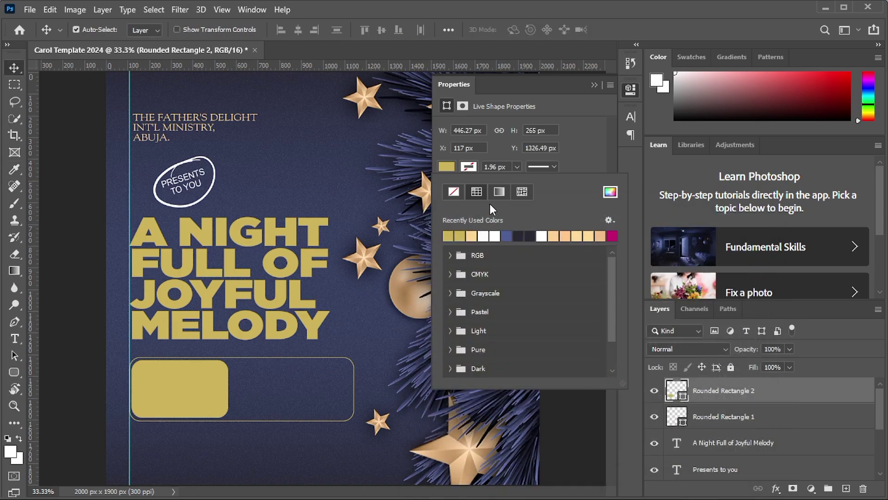
click(594, 85)
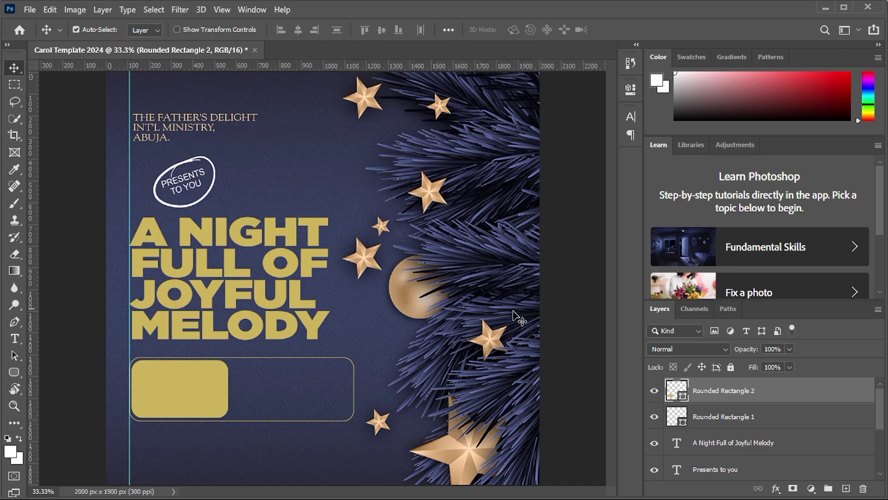
Check the outlined rectangle by hiding and showing its layer, and inspect its stroke colour
click(713, 419)
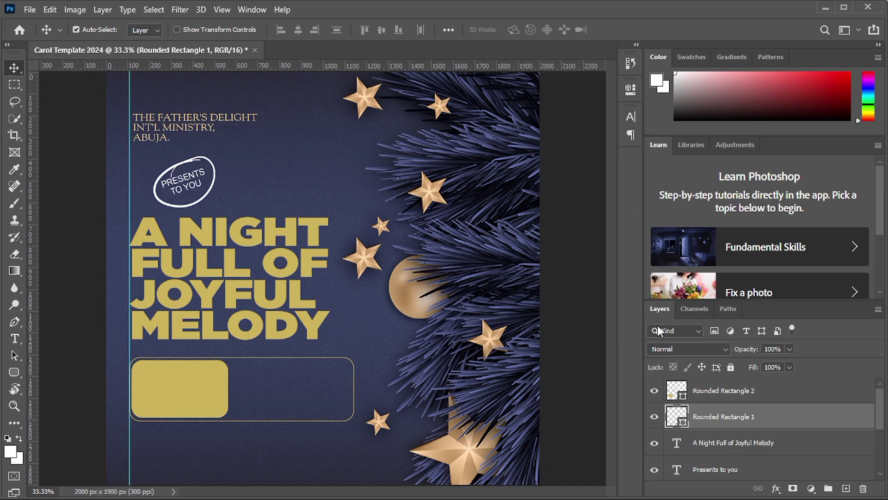
click(654, 417)
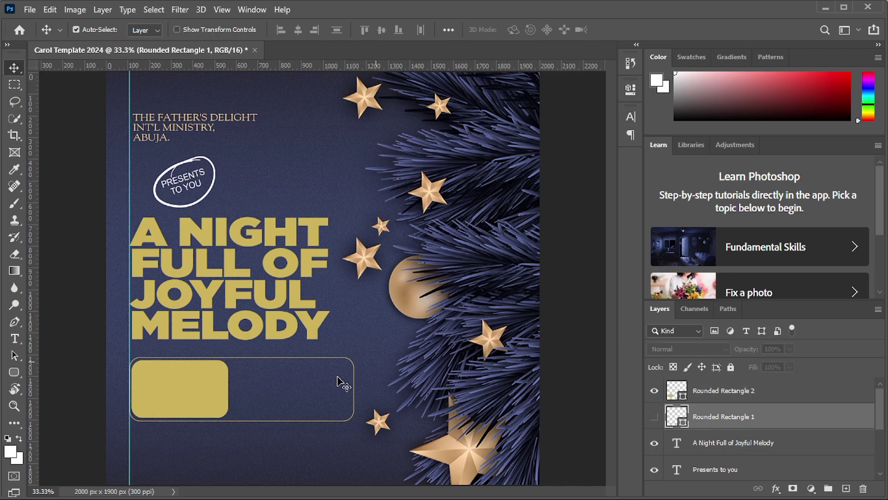
click(655, 418)
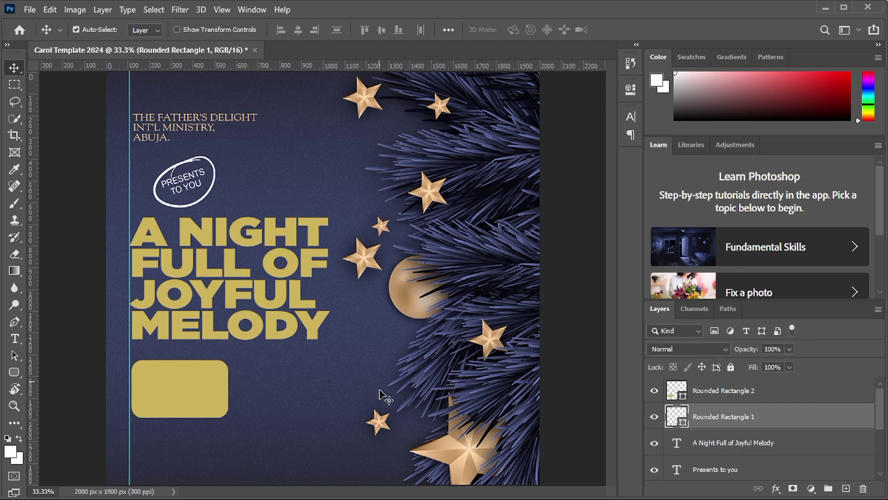
click(631, 88)
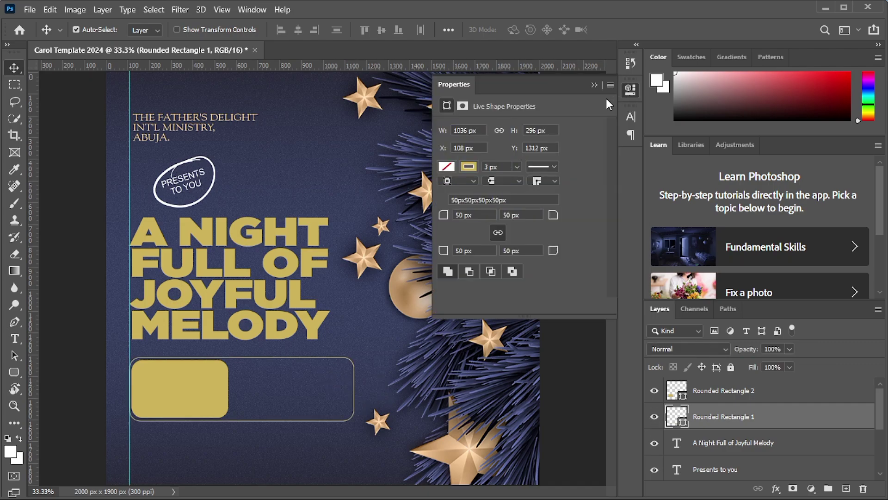
click(471, 168)
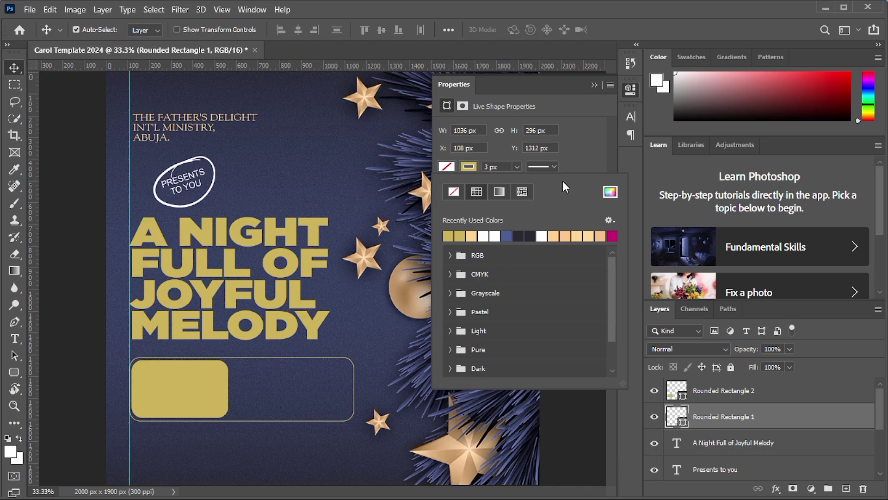
click(599, 87)
click(597, 86)
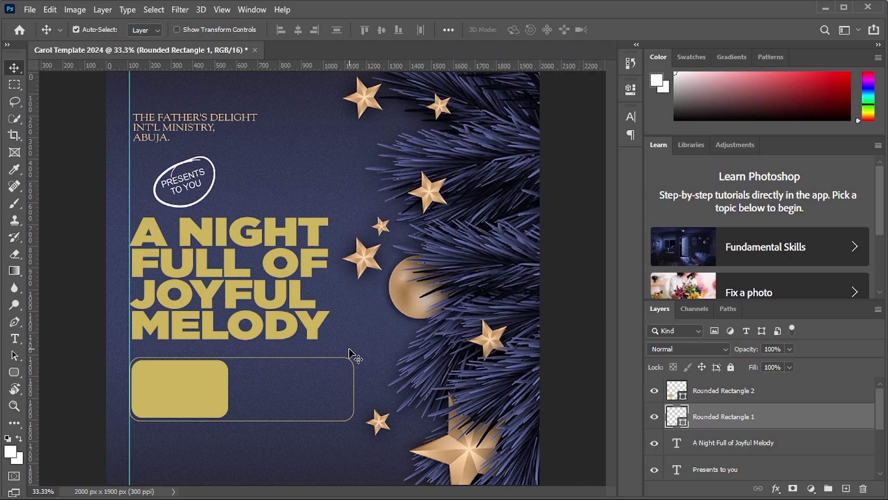
Set the blend mode of the "A Night Full of Joyful Melody" title to Color Dodge
click(273, 272)
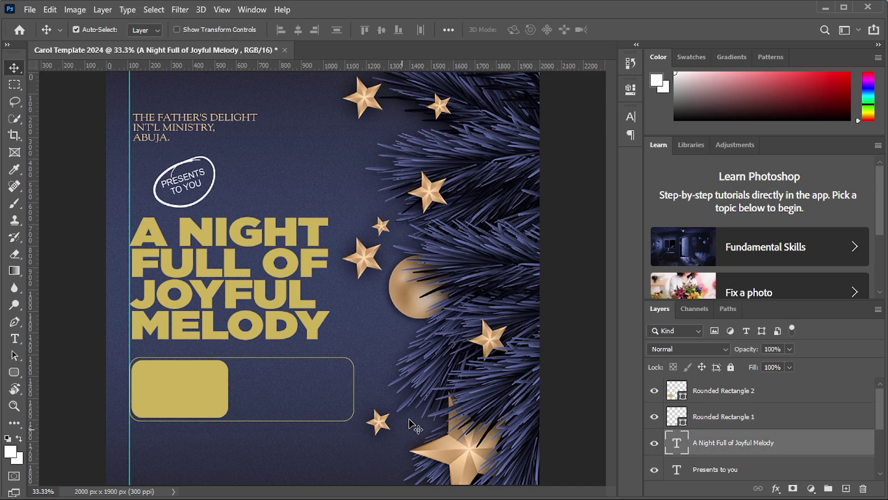
click(631, 95)
click(663, 349)
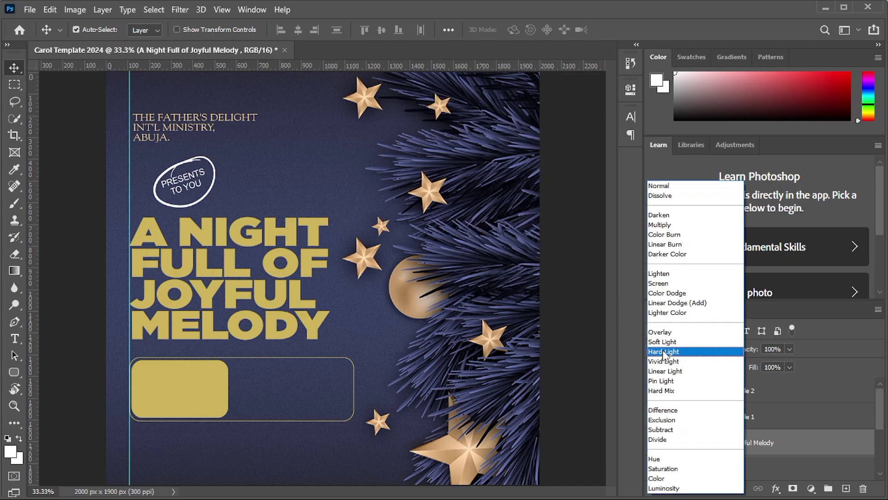
click(672, 294)
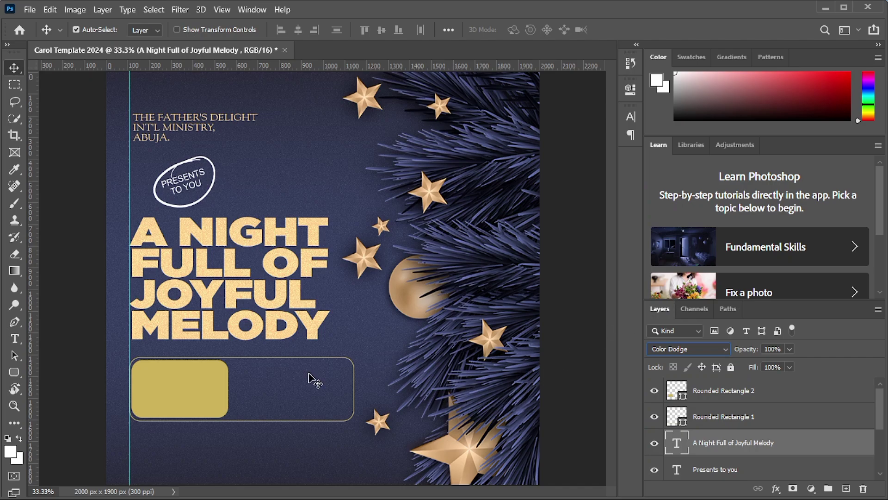
Apply the Color Dodge blend mode to the gold-filled inner rectangle
click(216, 393)
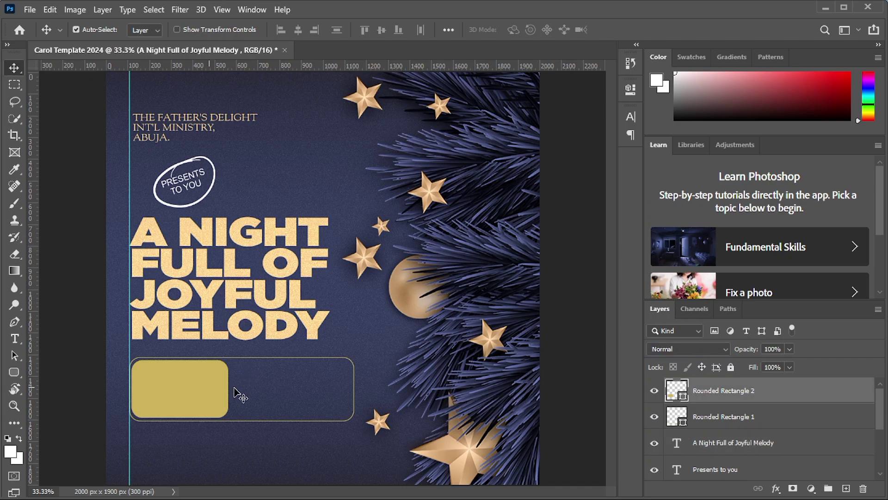
click(683, 350)
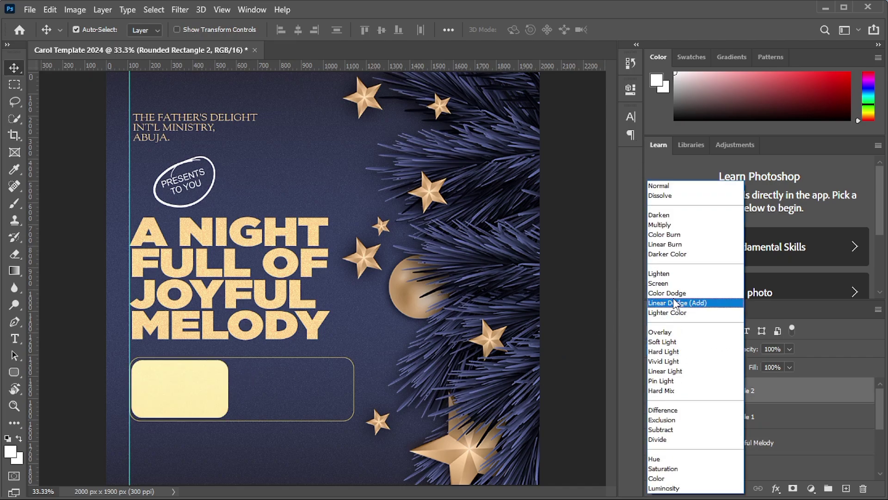
click(673, 294)
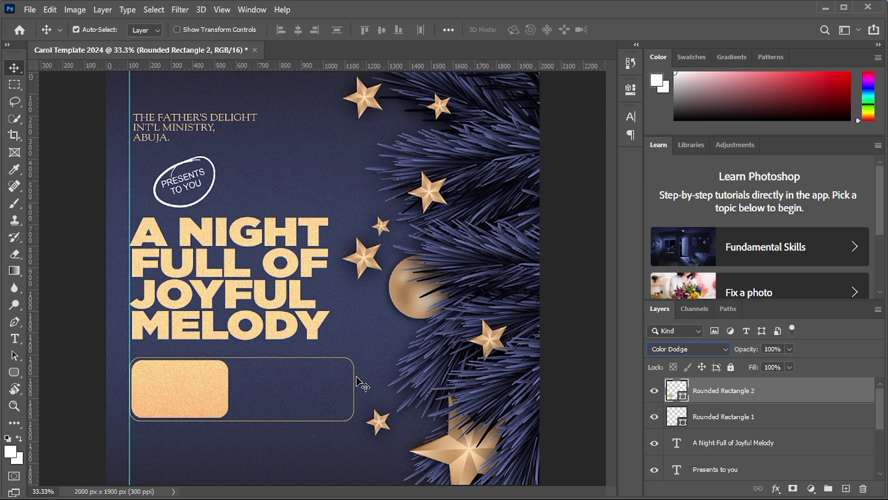
Set the outlined rectangle's blend mode to Color Dodge and deselect all layers
click(699, 417)
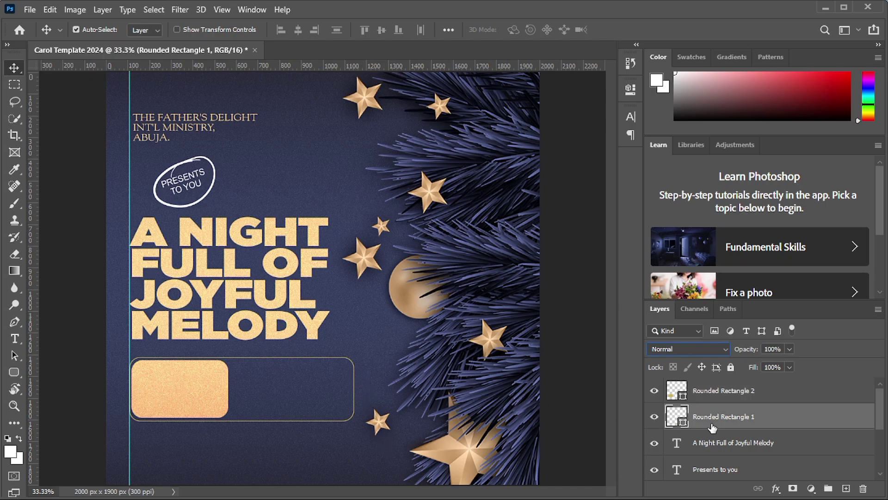
click(685, 354)
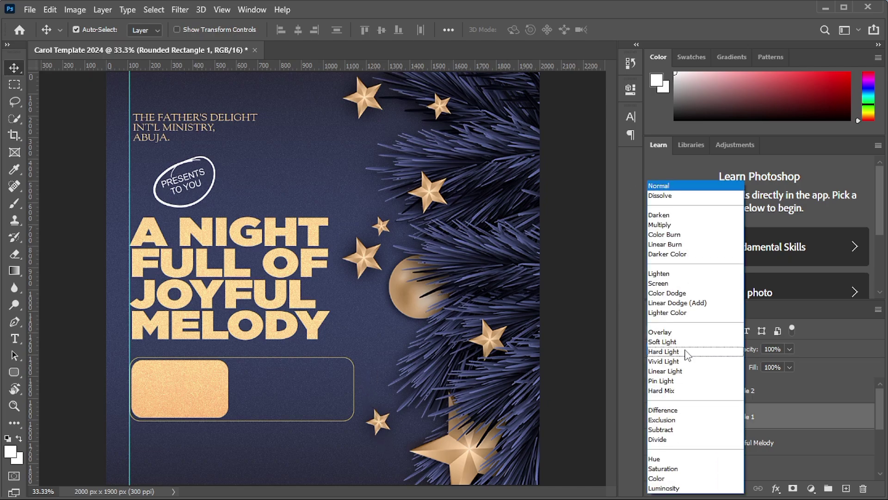
click(689, 295)
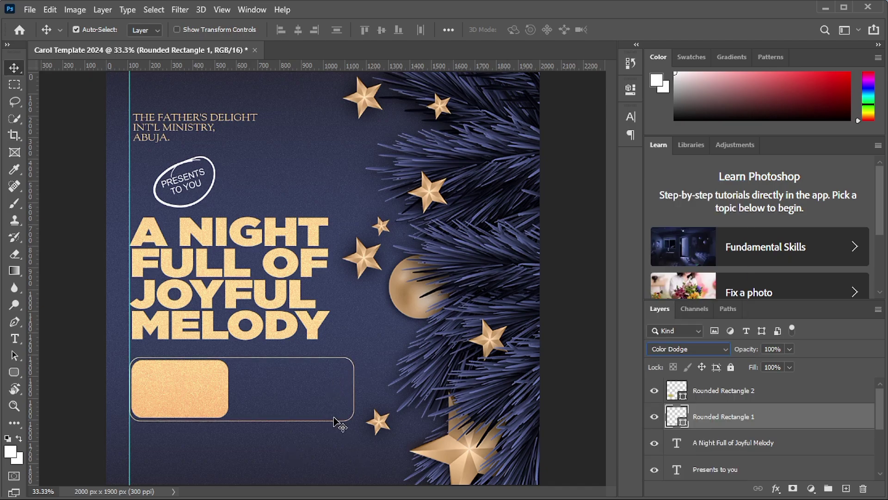
key(ctrl)
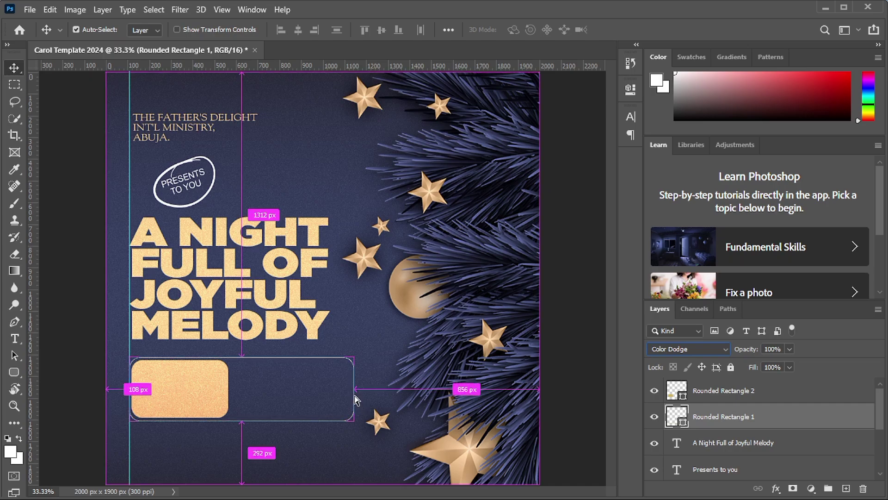
key(ctrl)
key(ctrl+minus)
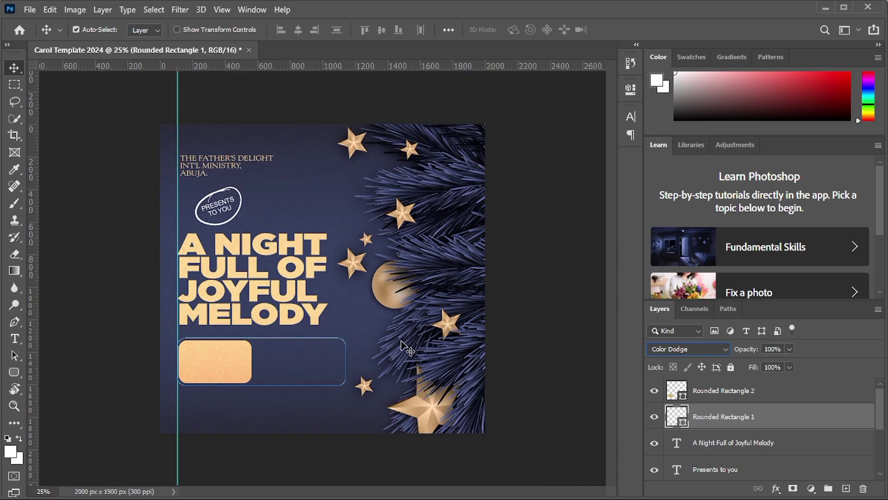
click(511, 383)
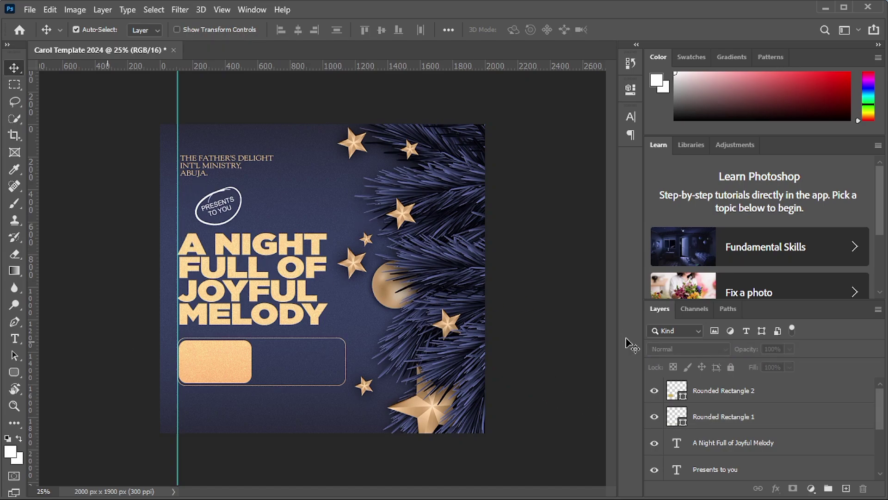
Move the circle layer below the ministry name text layer, directly above the chrismas-floral layer
scroll(753, 429, down, 3)
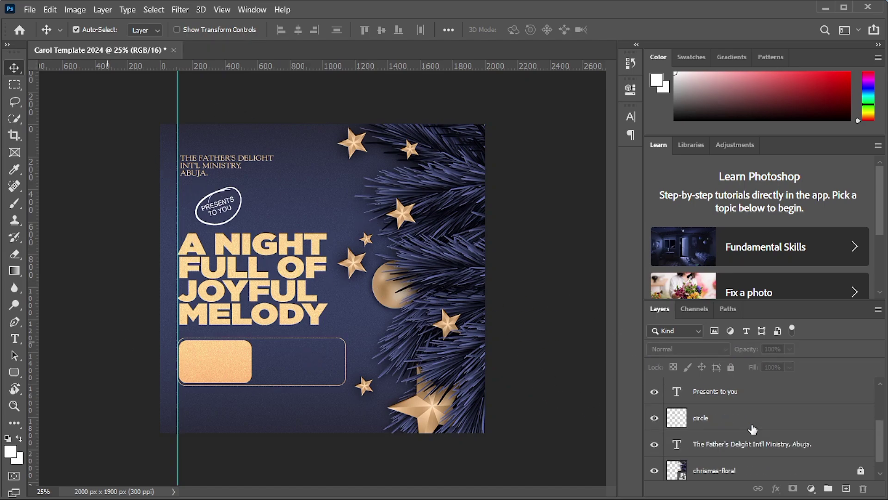
scroll(752, 430, up, 1)
scroll(753, 429, down, 2)
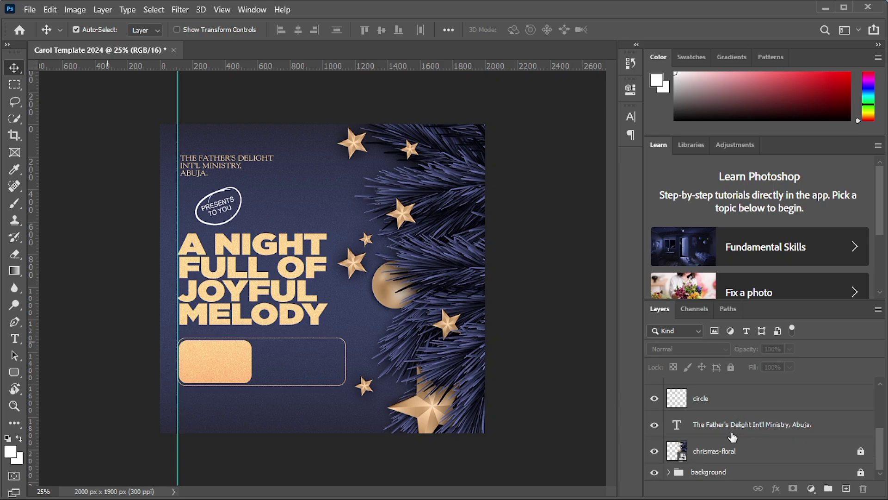
drag(736, 407, 730, 432)
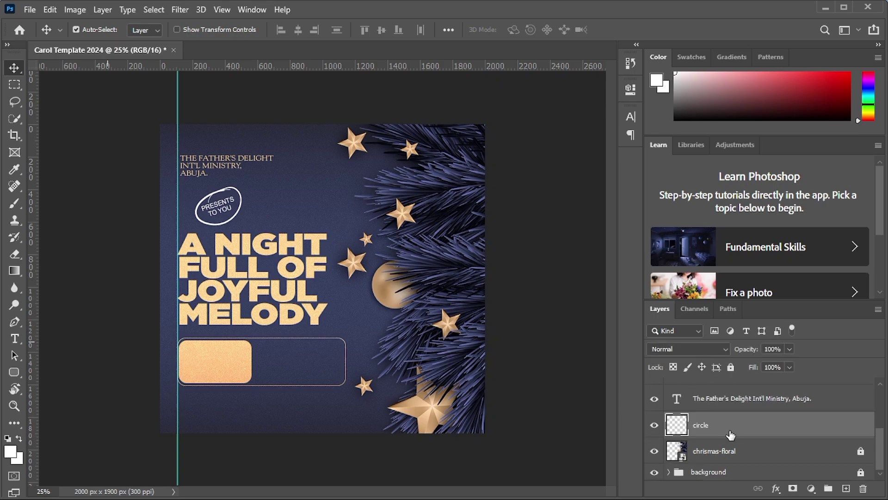
Rename the outlined rectangle's layer, Rounded Rectangle 1, as "footer border"
scroll(819, 434, up, 1)
scroll(819, 434, up, 1)
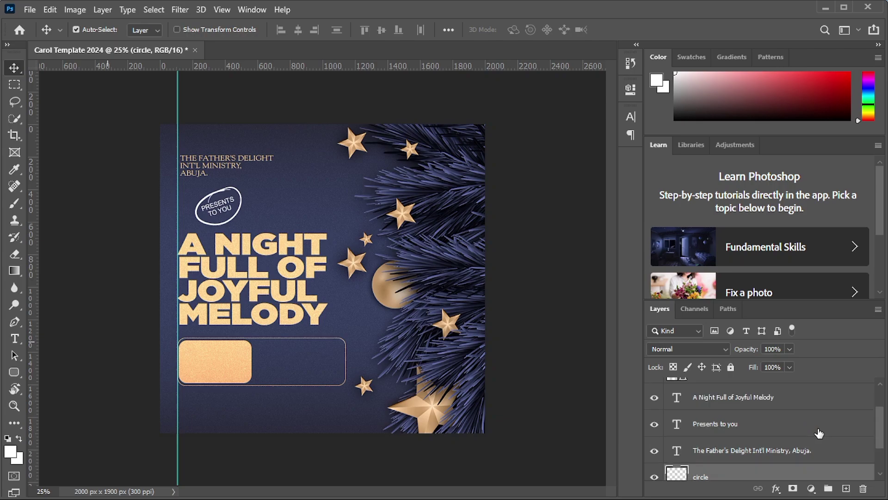
scroll(819, 434, up, 2)
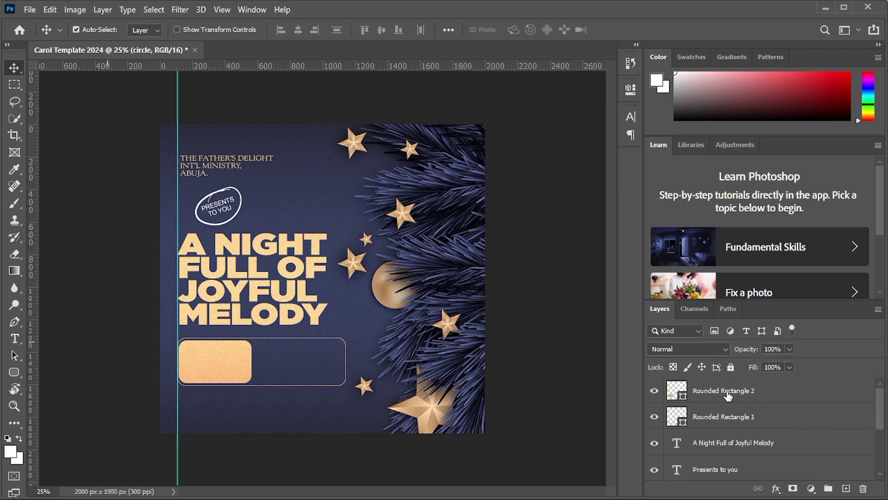
click(727, 396)
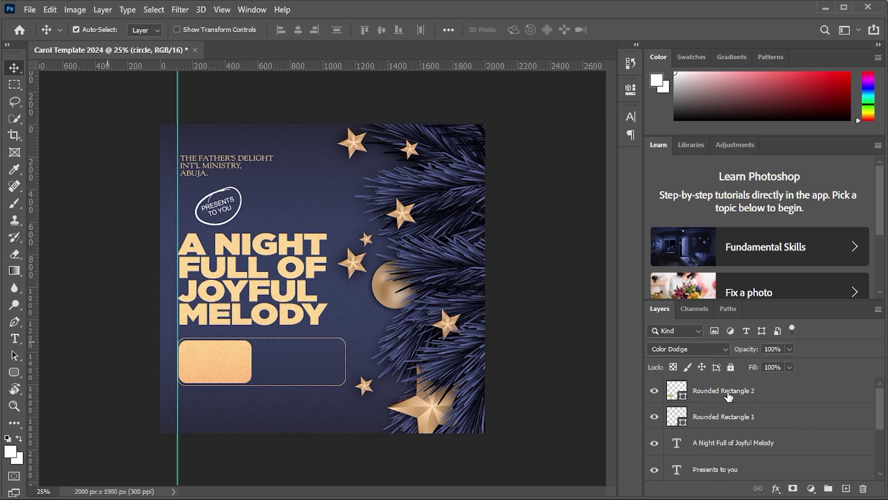
click(730, 417)
double_click(730, 418)
text(F)
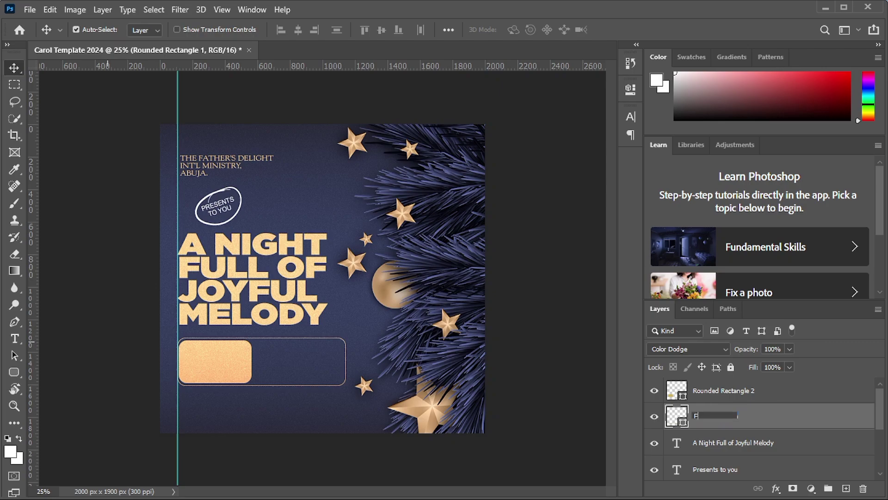
text(footer border)
key(Return)
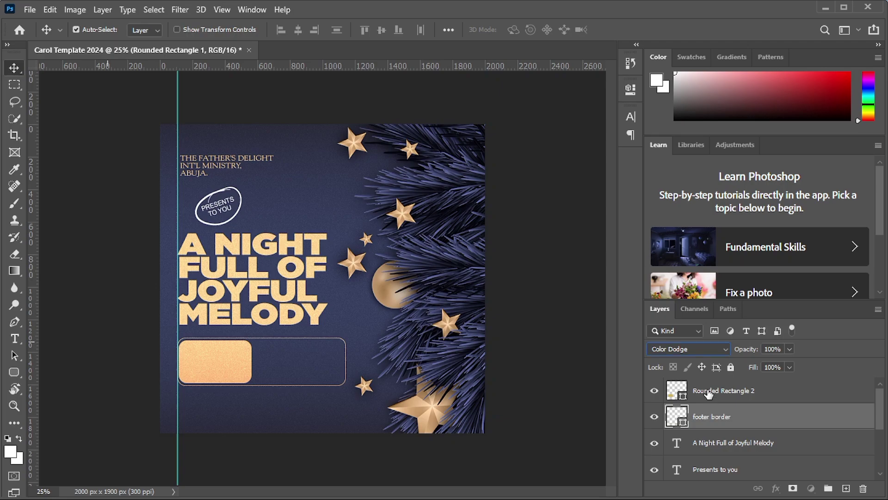
Rename the gold-filled rectangle's layer, Rounded Rectangle 2, as "footer"
double_click(711, 395)
text(foote)
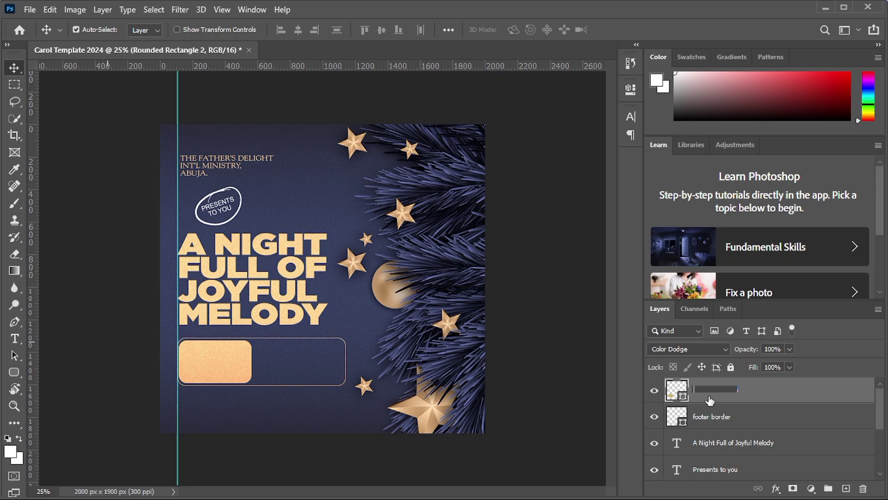
key(Escape)
click(761, 416)
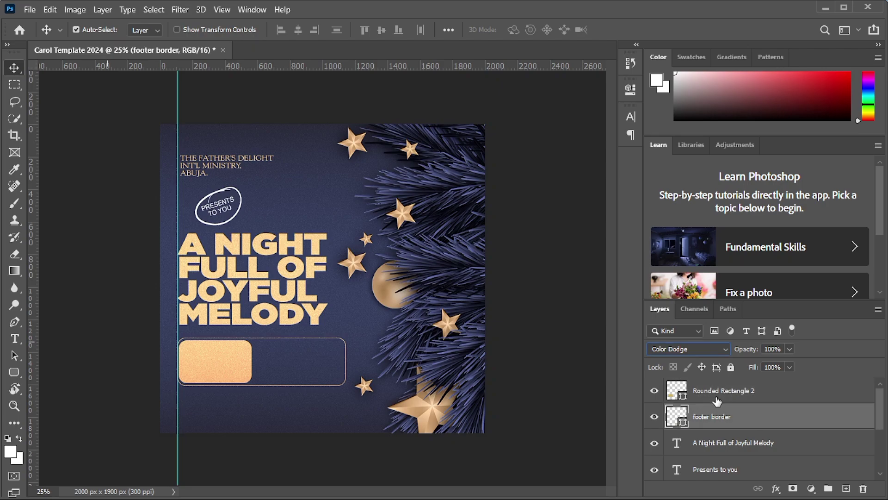
click(717, 394)
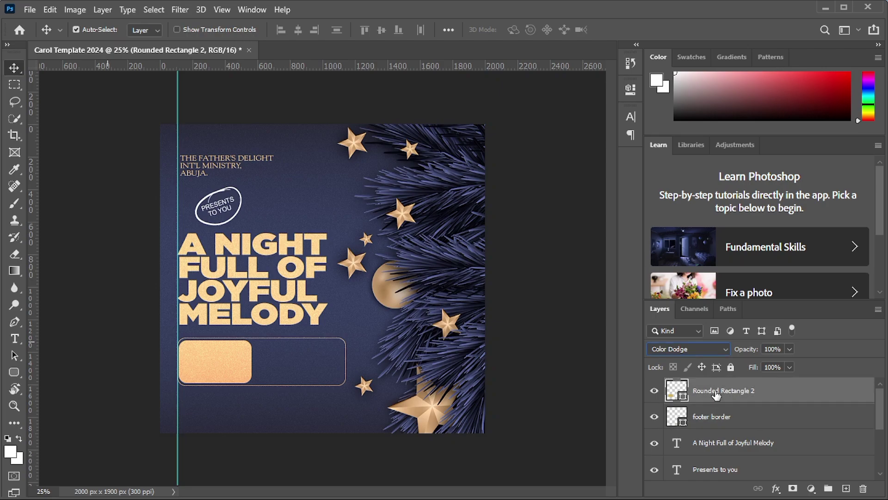
double_click(717, 392)
text(footer)
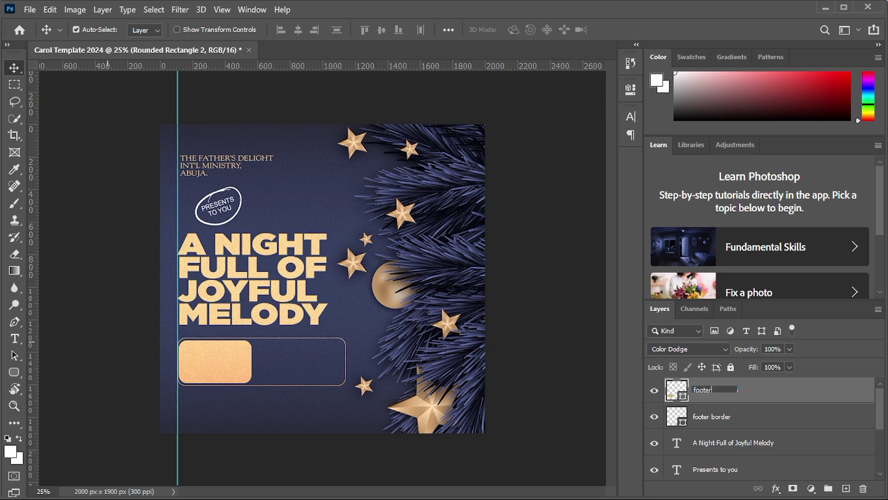
key(Return)
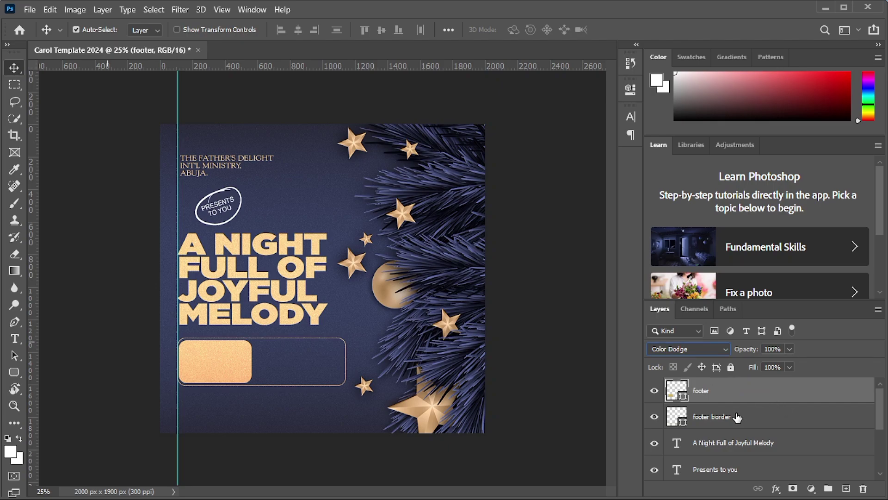
Move the footer and footer border layers together below the text layers, directly above the circle layer
key(Delete)
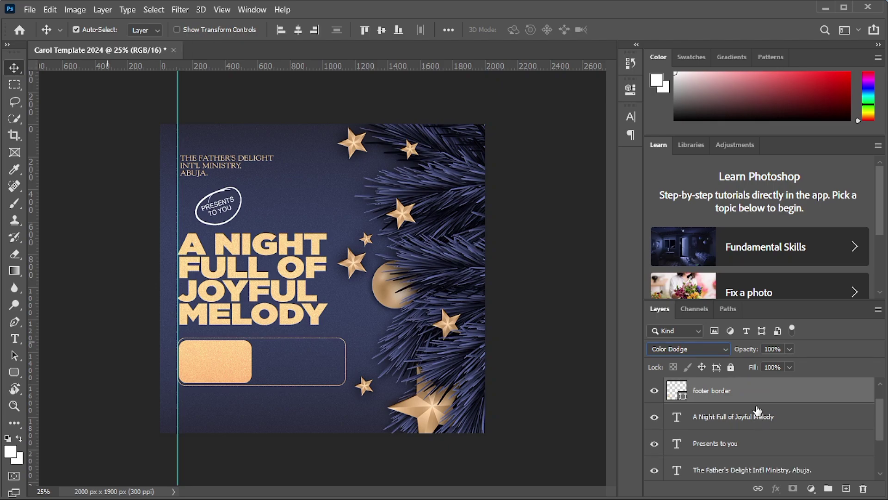
drag(756, 399, 751, 423)
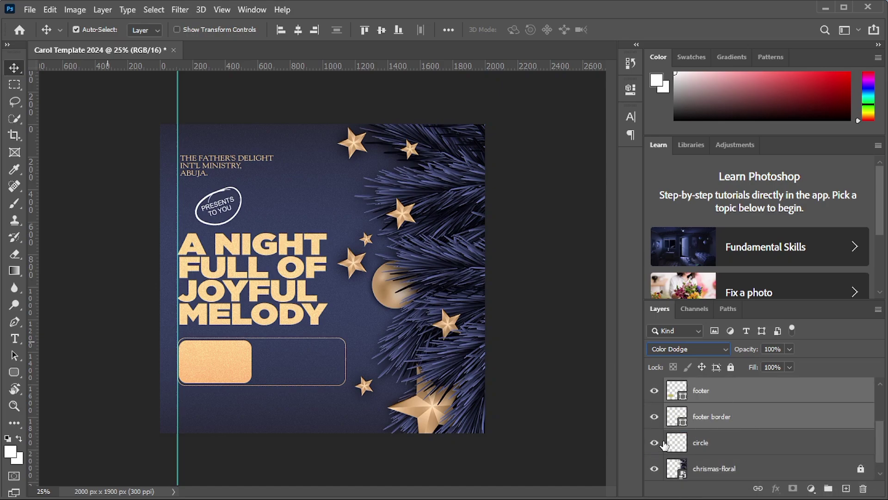
Unlock the chrismas-floral layer and group it with the footer, footer border and circle layers
scroll(765, 430, down, 1)
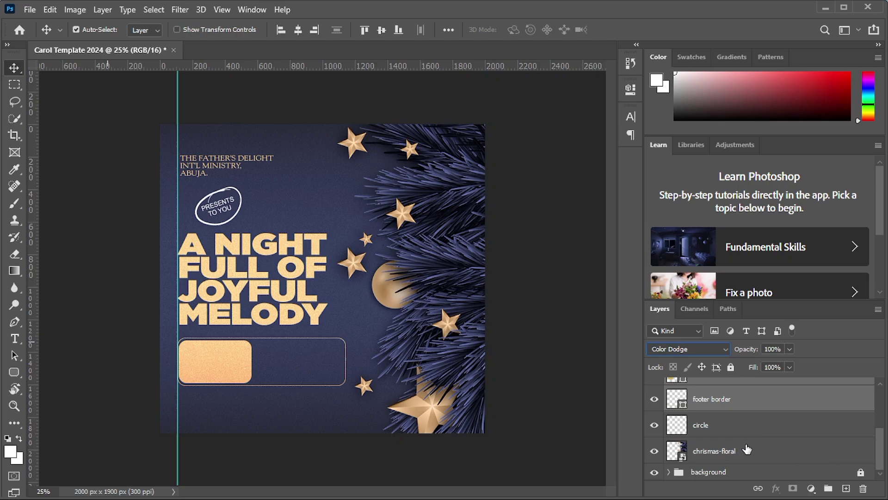
scroll(750, 448, up, 1)
click(753, 404)
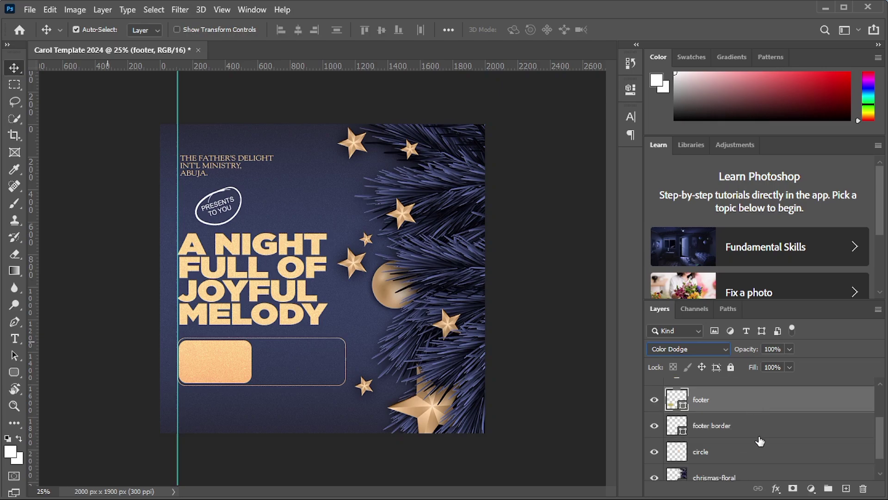
scroll(759, 441, down, 1)
shift+click(734, 453)
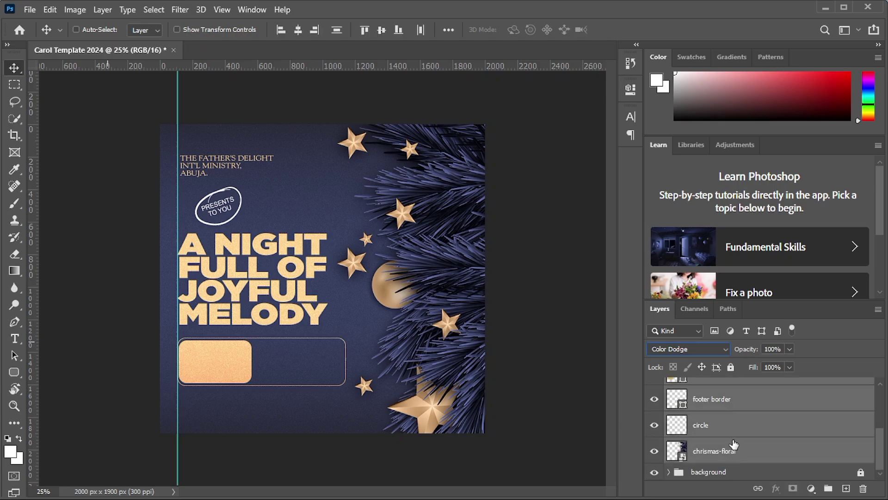
key(ctrl+g)
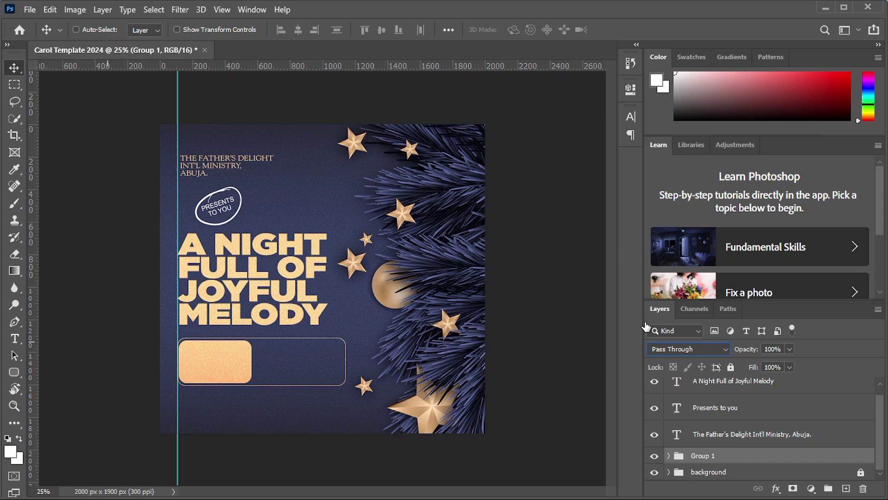
Name the new layer group "Elements" and lock it
double_click(702, 456)
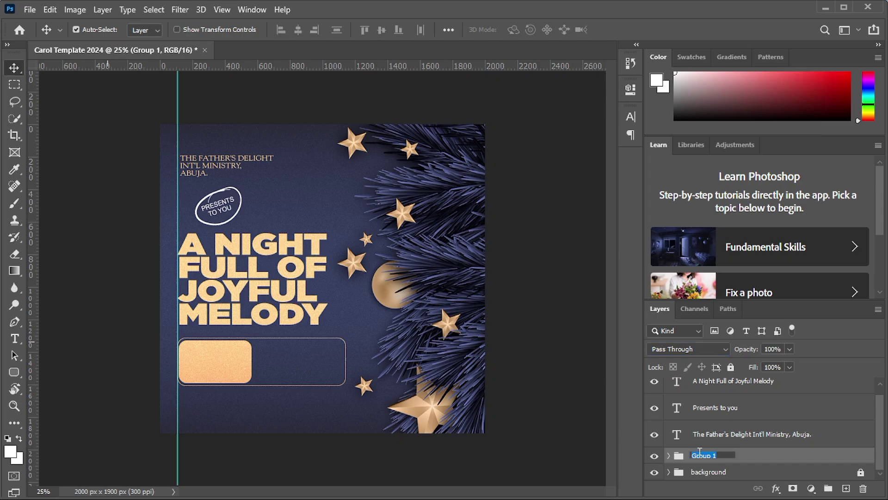
text(Ee)
text(ements)
key(Return)
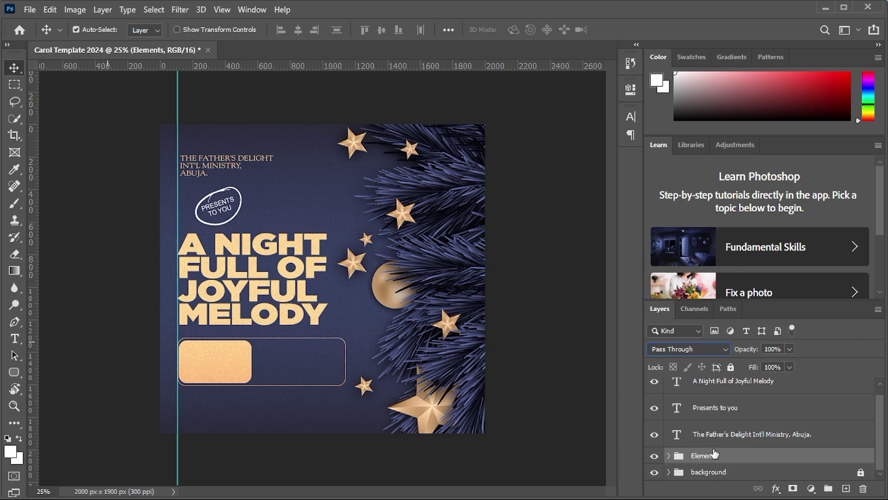
key(ctrl+slash)
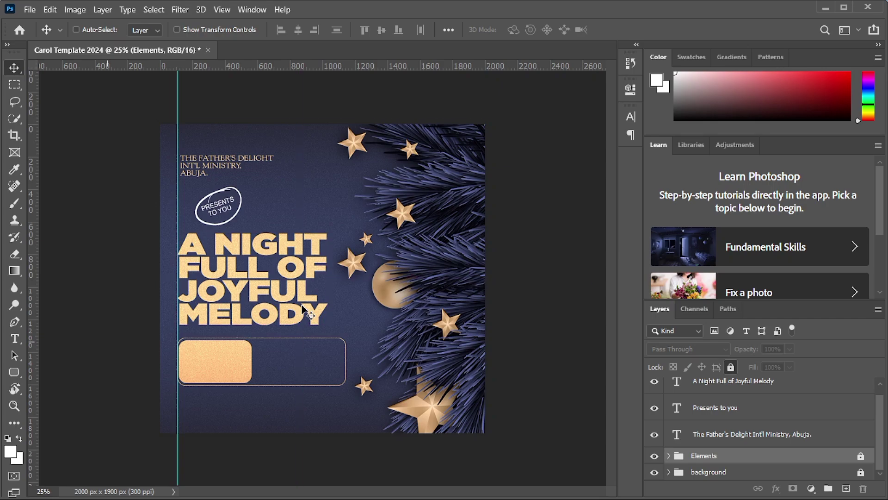
key(ctrl+plus)
key(ctrl+plus)
scroll(296, 291, down, 3)
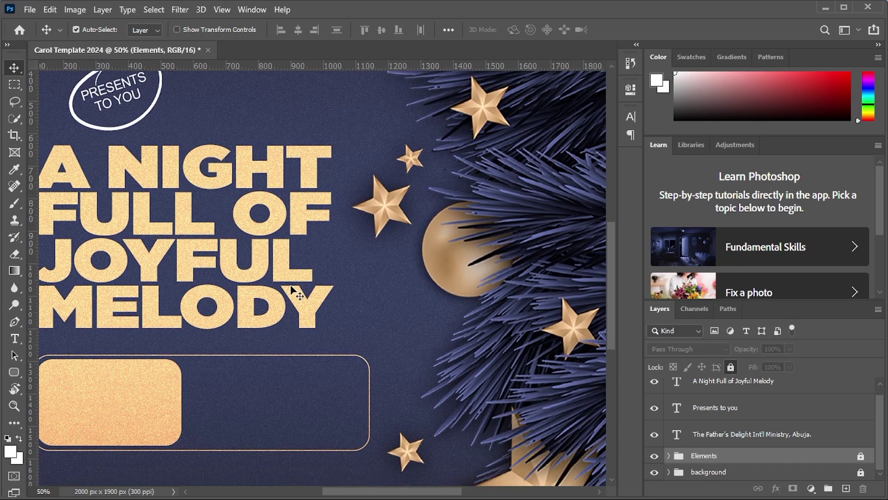
Add a two-line text reading "SUN. 17TH" and "DEC. 2024" over the gold footer box
drag(373, 492, 351, 492)
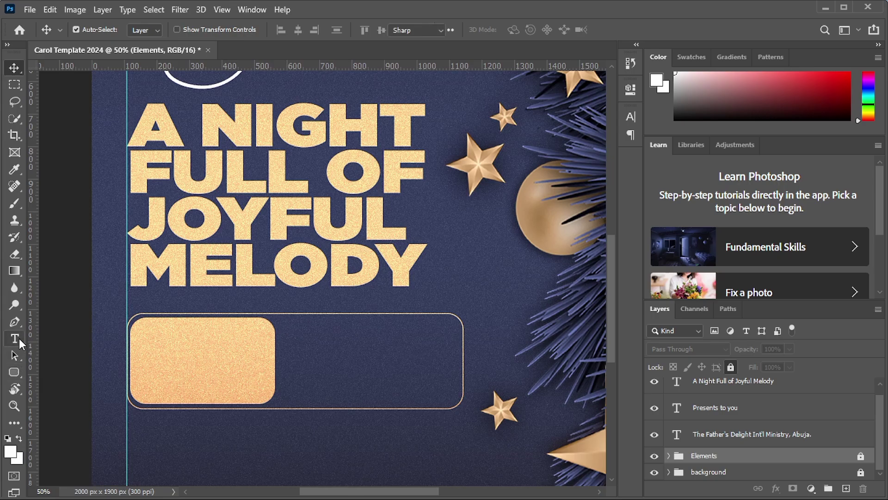
drag(21, 343, 69, 340)
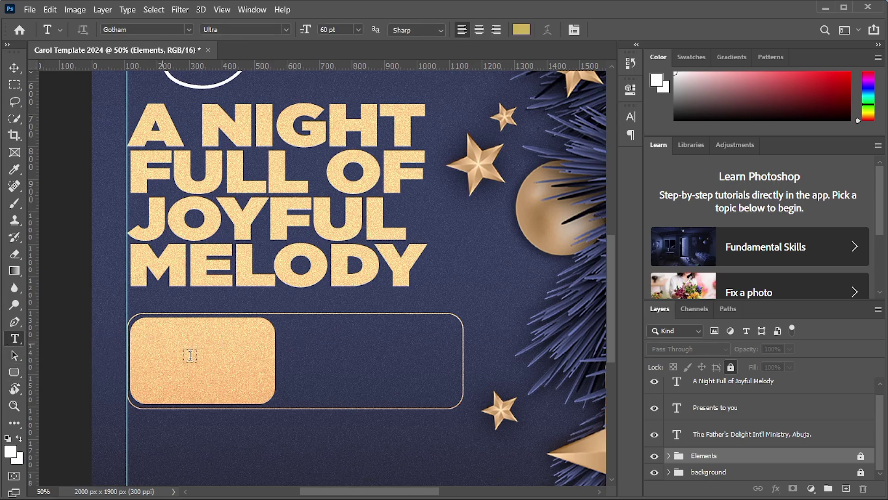
click(163, 352)
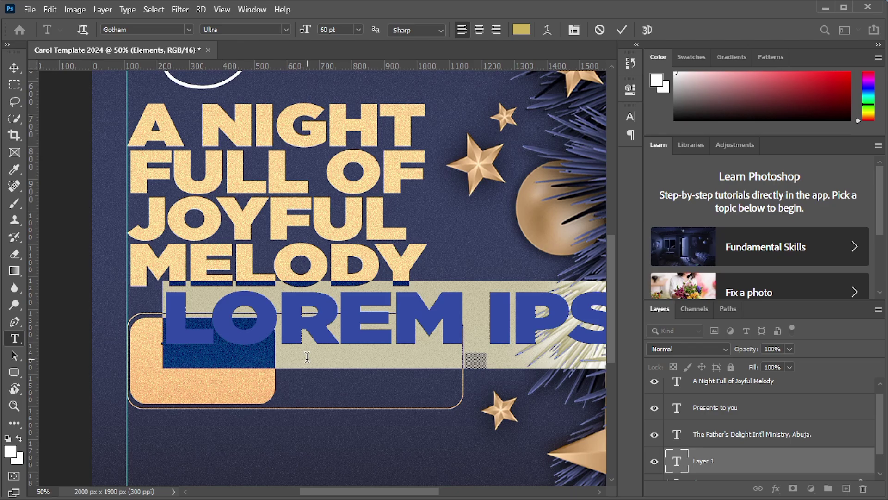
text(SU)
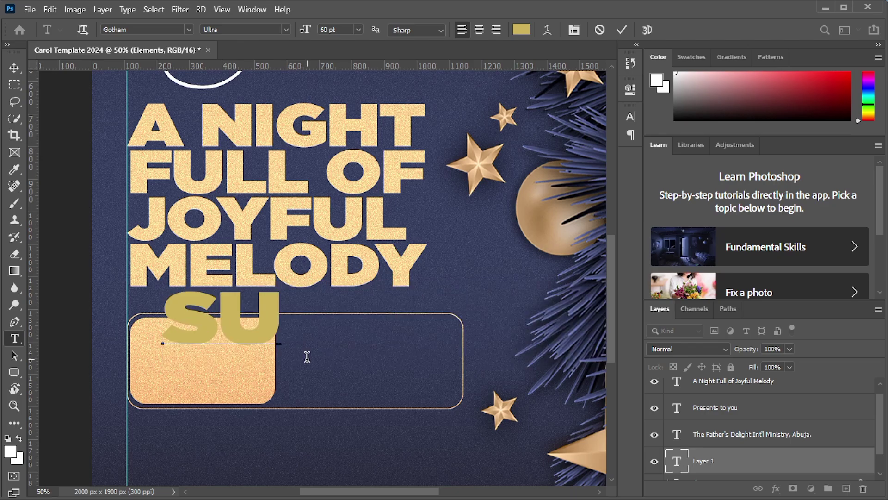
text(N)
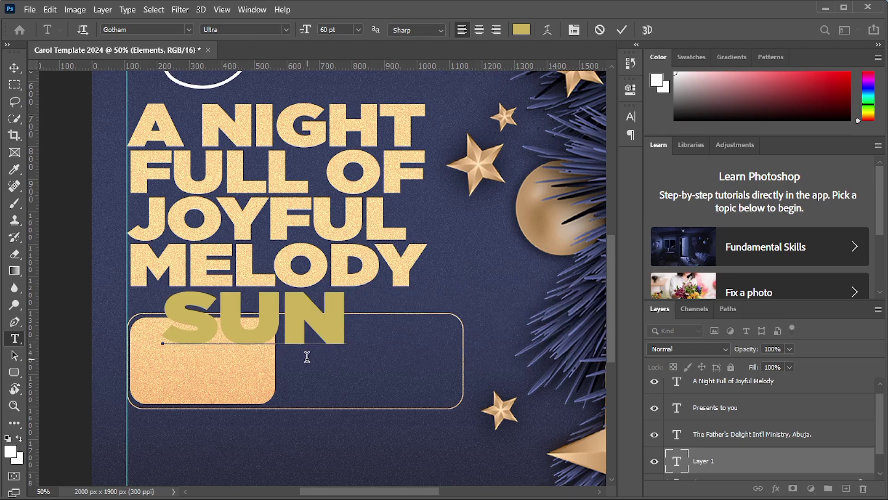
key(BackSpace)
text(. 17TH)
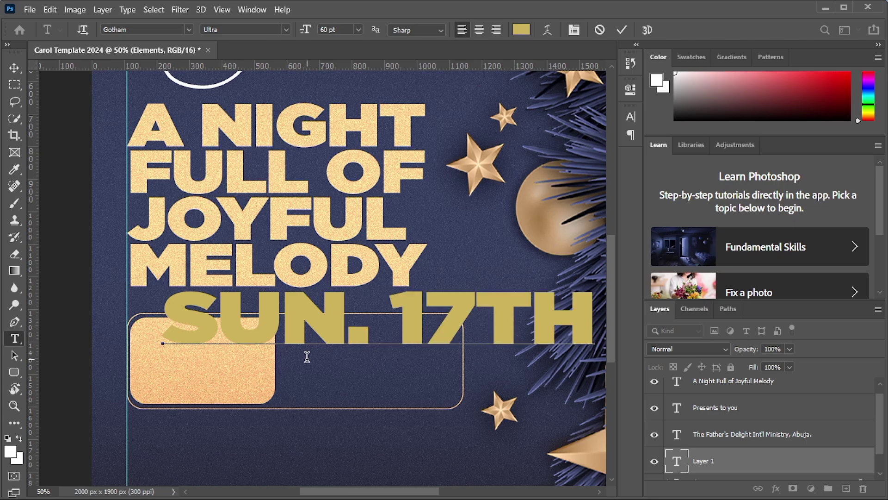
key(Return)
text(D)
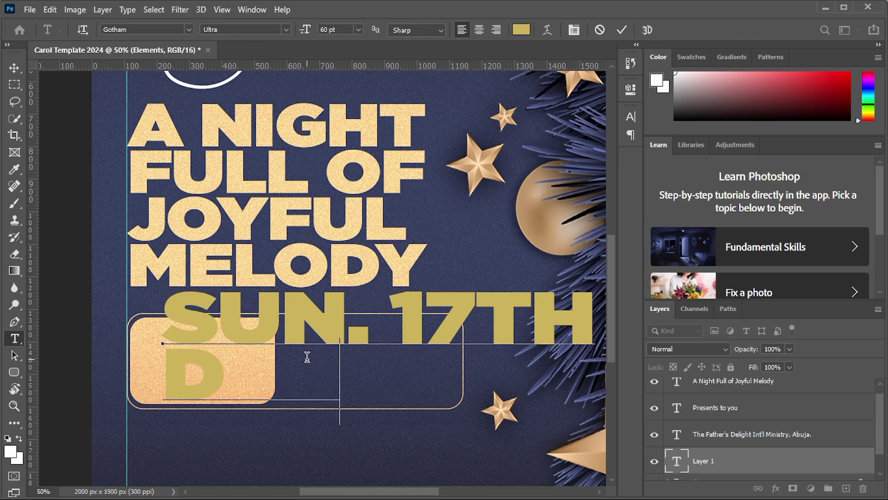
text(EC. )
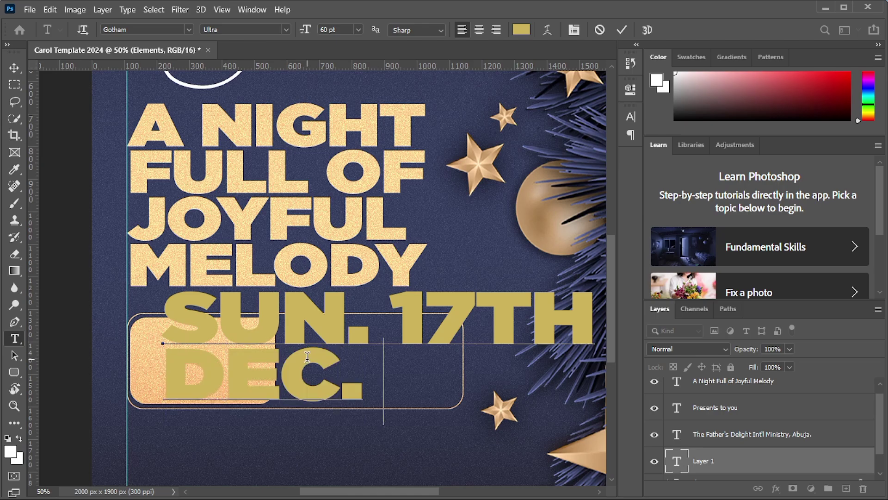
text(2024)
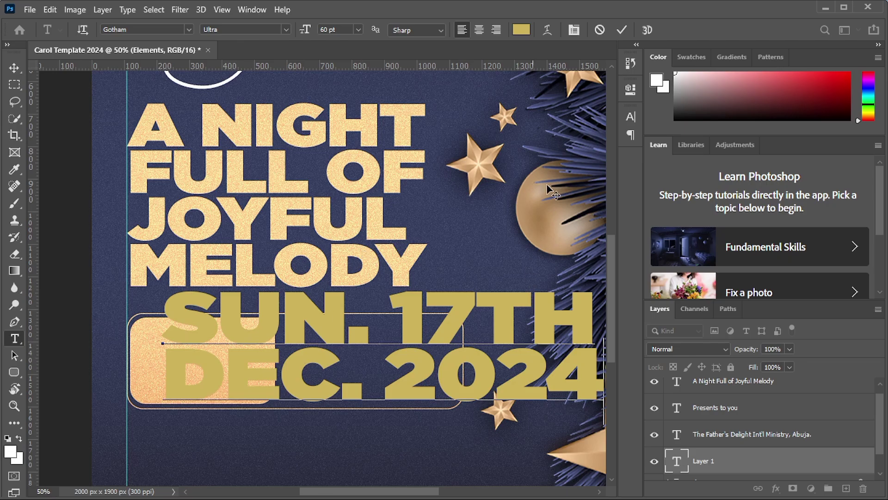
key(ctrl+Return)
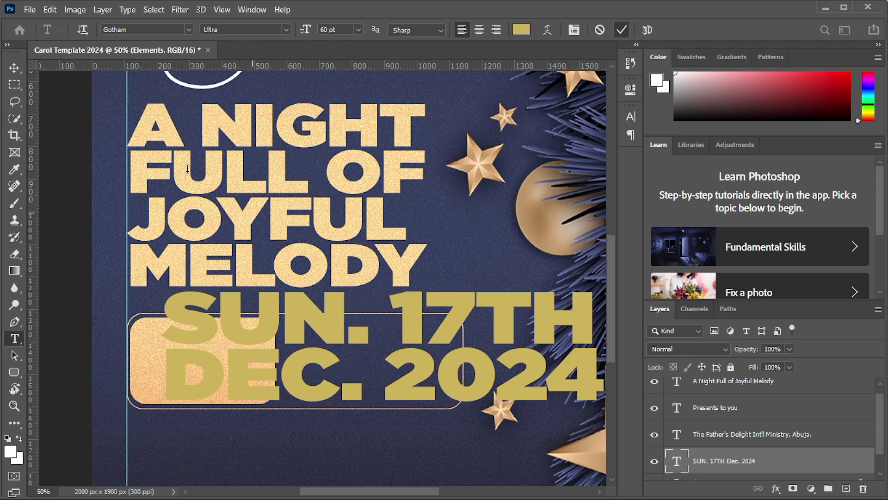
Move the date text and scale it proportionally to about 30% so it fits inside the gold footer box
key(v)
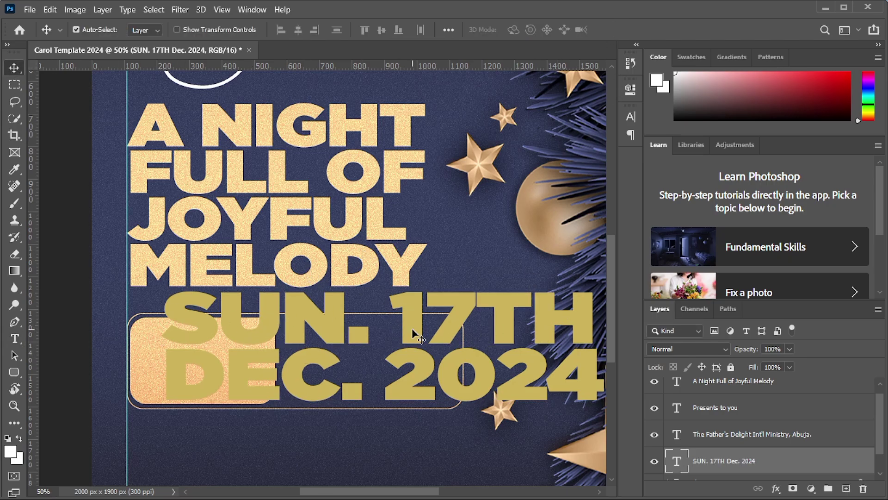
drag(407, 331, 383, 334)
key(ctrl+t)
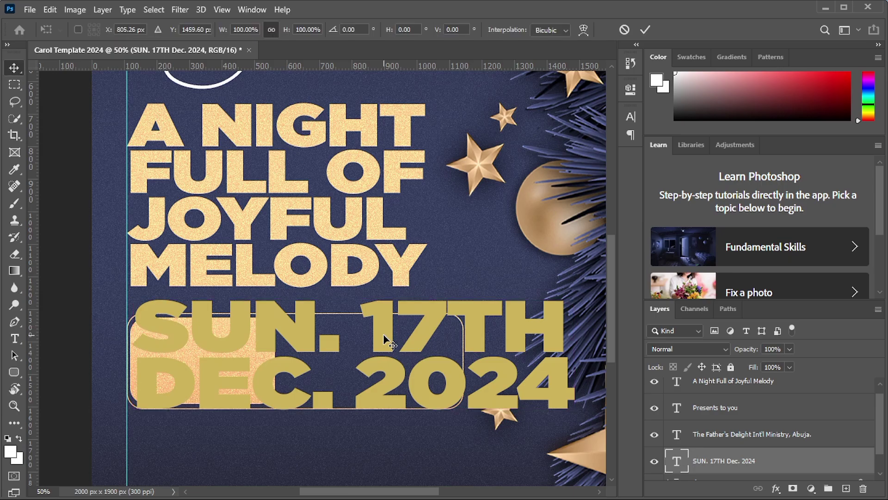
drag(574, 361, 251, 372)
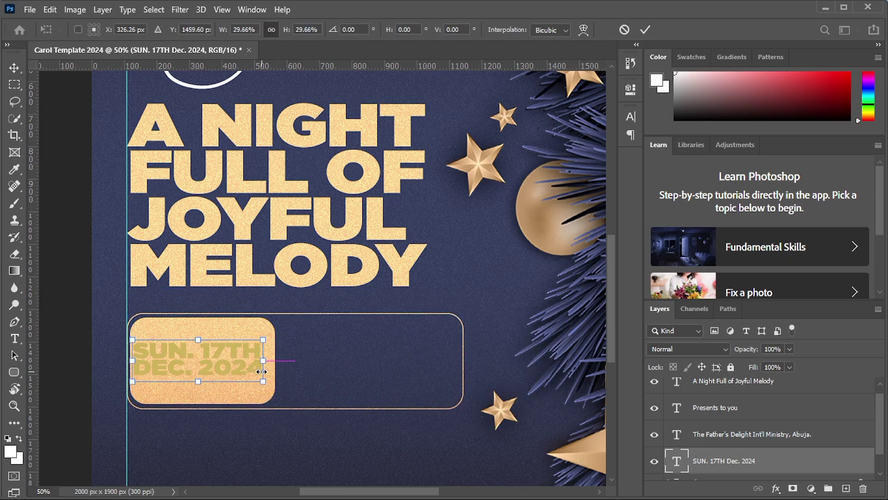
key(Return)
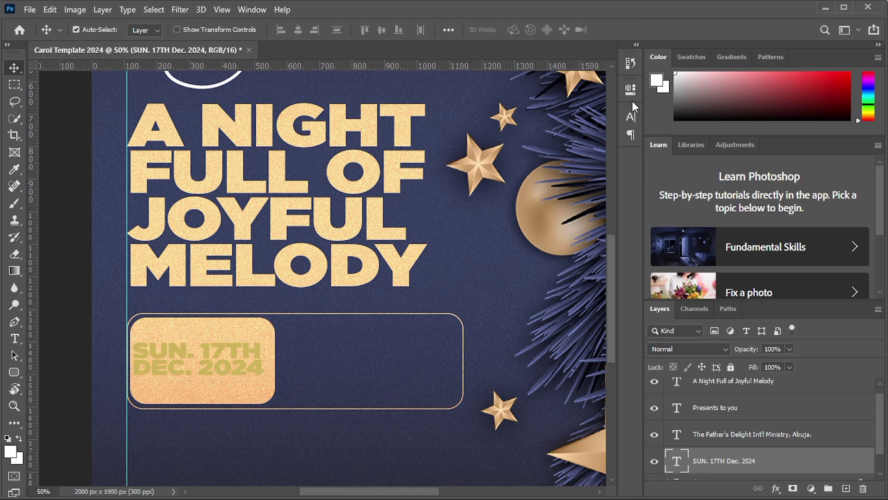
Format the date text as Gotham Medium at 17 pt with -25 tracking, keeping its current color
click(630, 119)
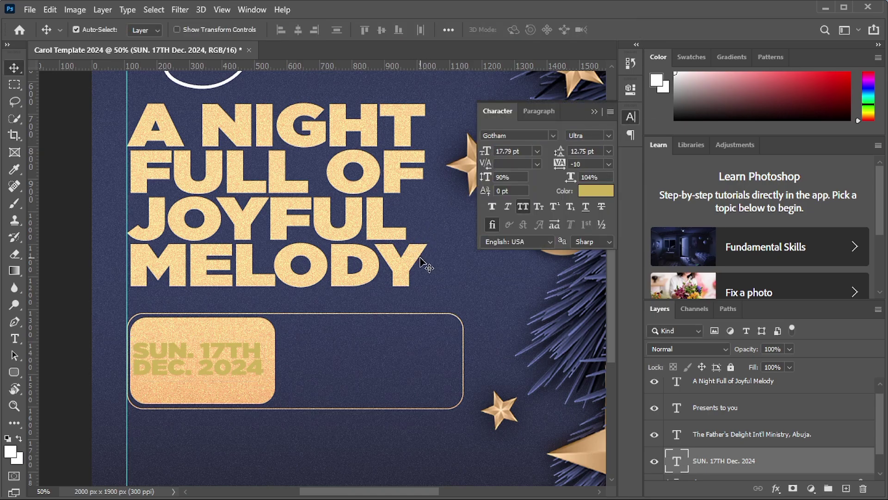
drag(523, 152, 433, 153)
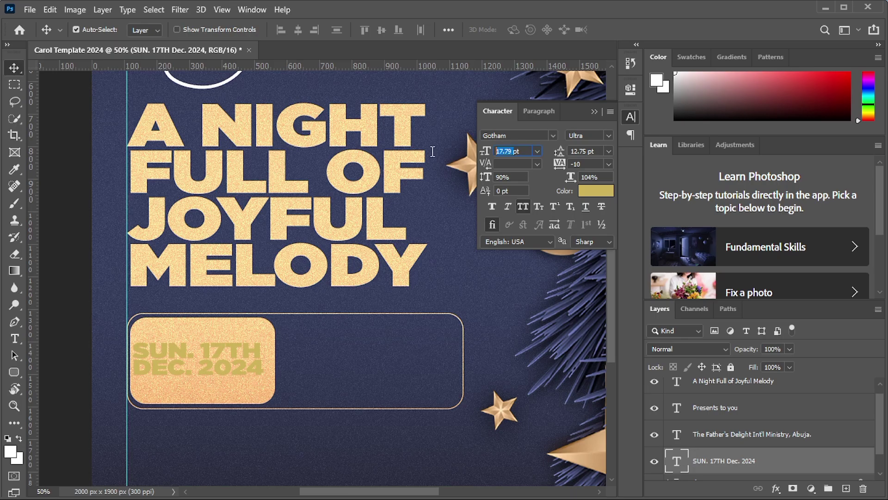
text(17pt)
click(609, 138)
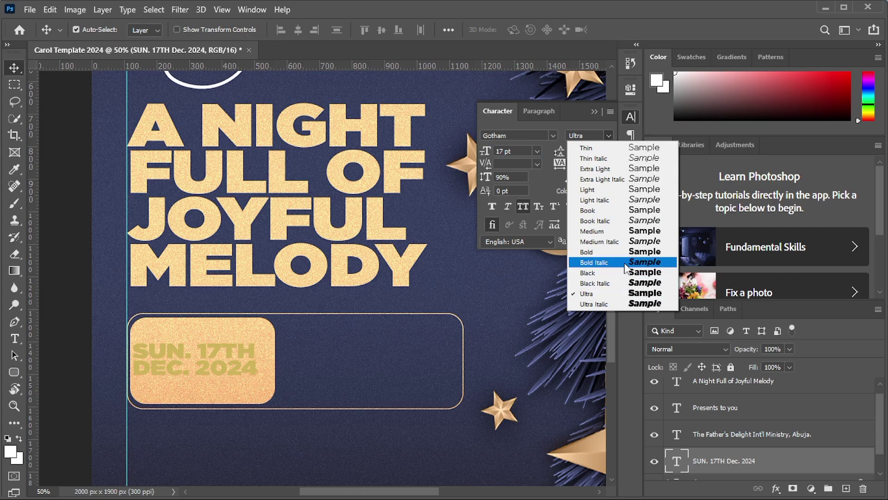
click(604, 231)
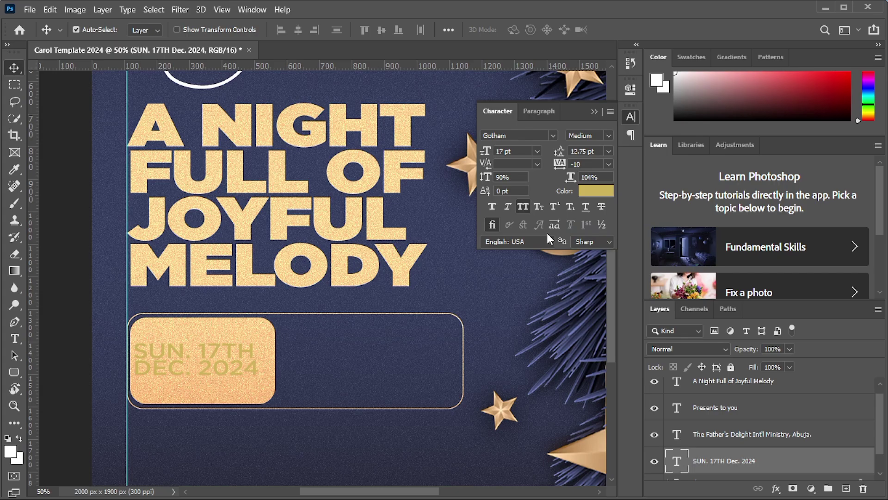
click(609, 164)
click(599, 204)
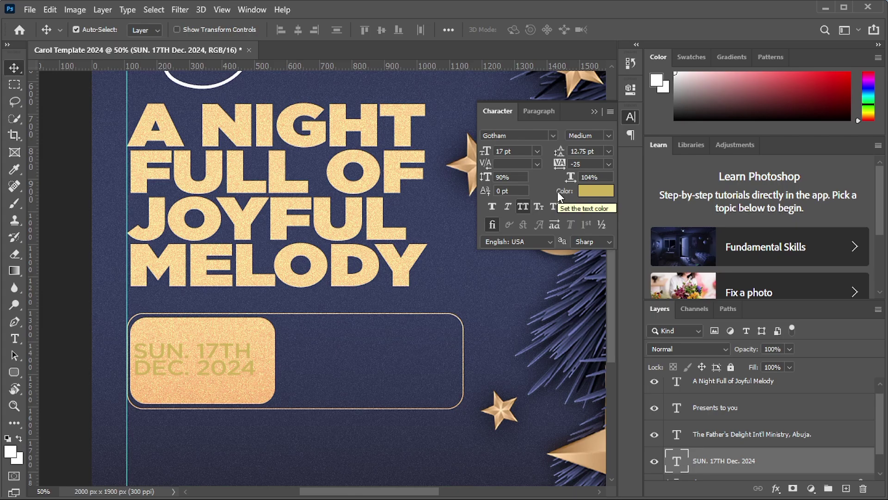
click(596, 194)
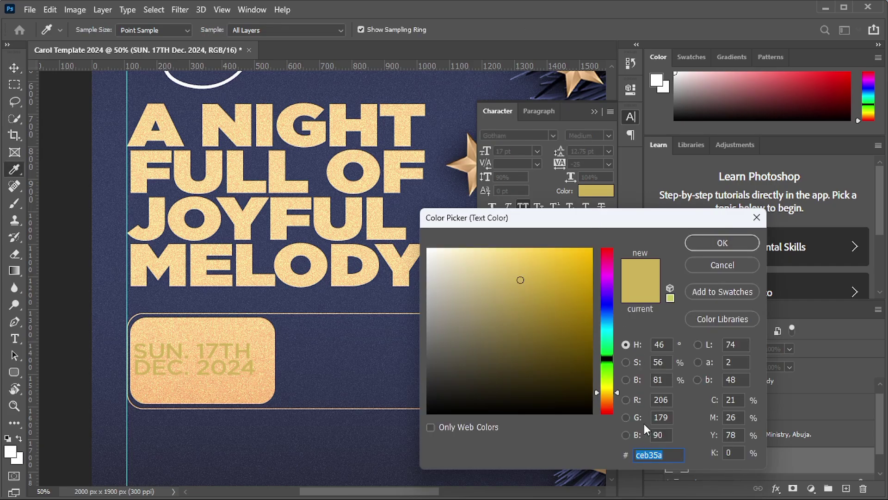
click(715, 243)
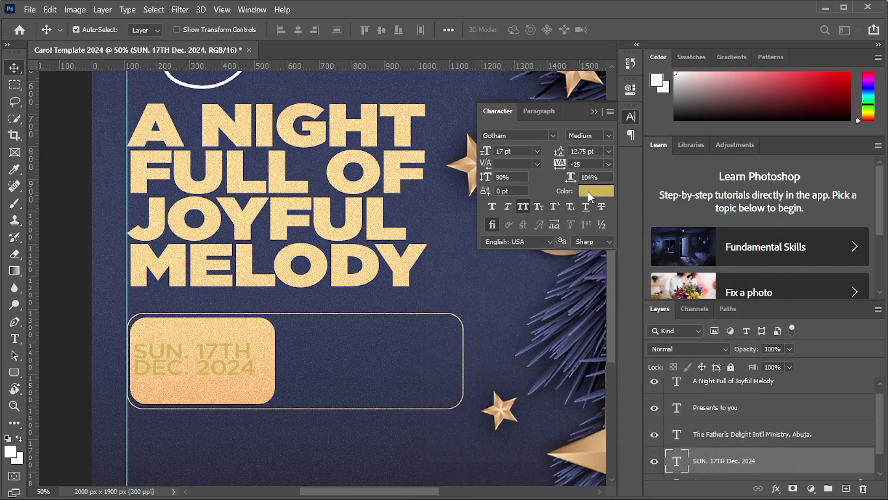
Move the date text to the upper part of the gold box and place a copy below it reading "4PM (WAT)"
drag(239, 361, 219, 346)
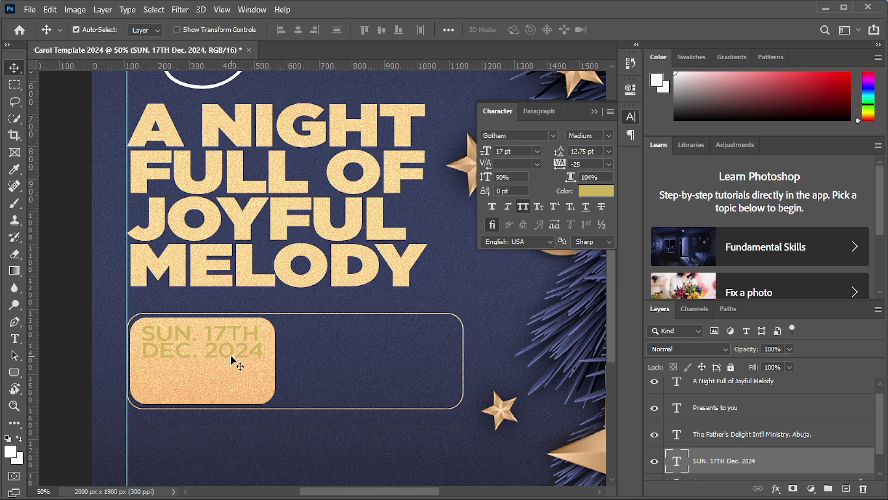
drag(231, 356, 208, 394)
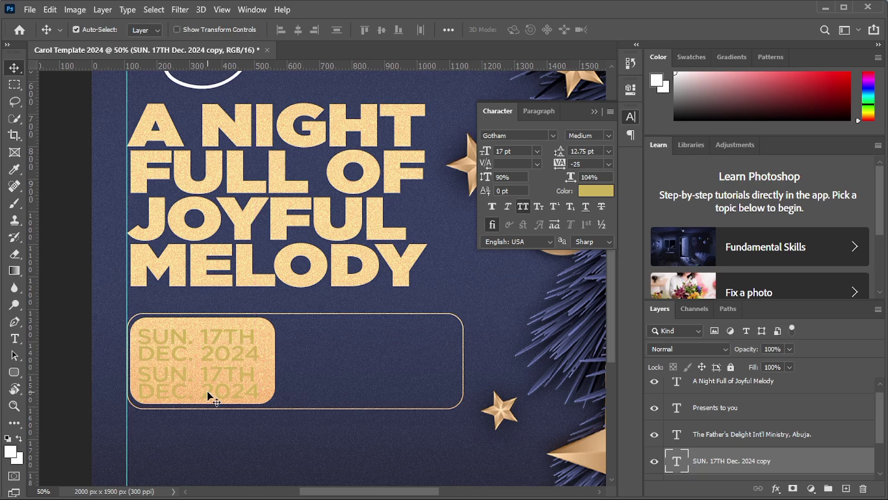
double_click(207, 394)
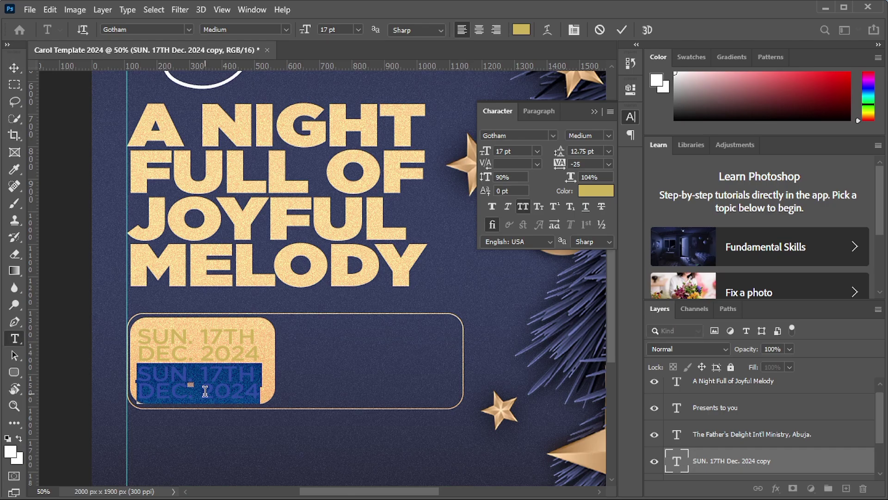
text(4PM)
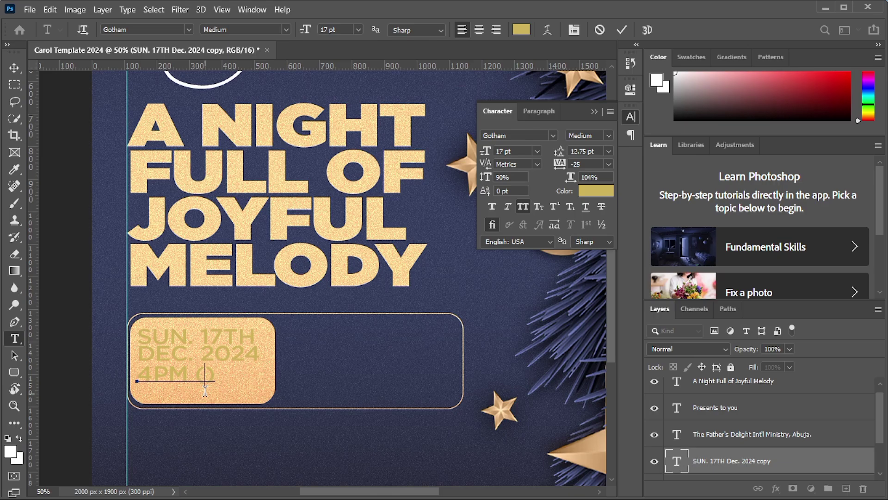
text( (WAT)
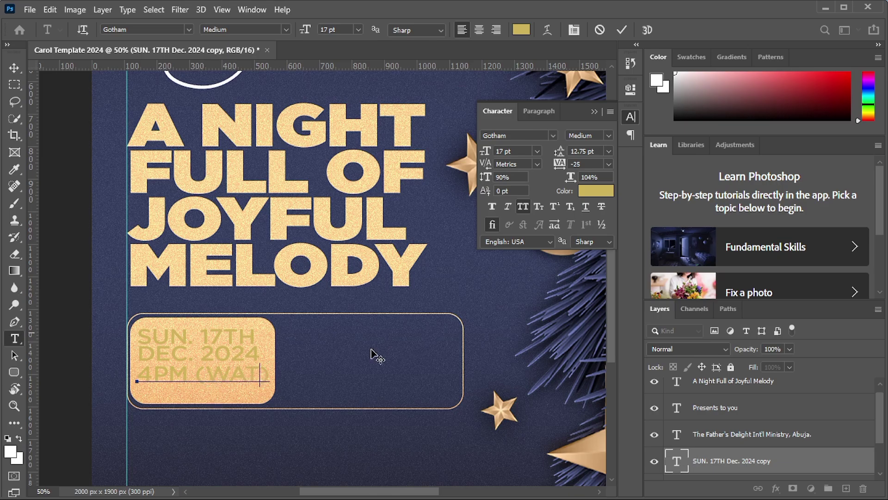
click(623, 30)
key(v)
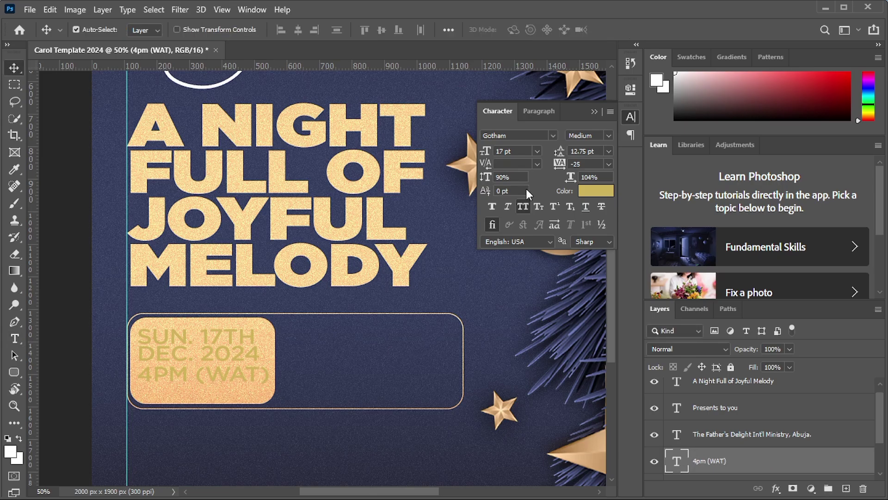
Format the 4PM (WAT) text as Medium Italic with faux bold and -75 tracking
click(611, 135)
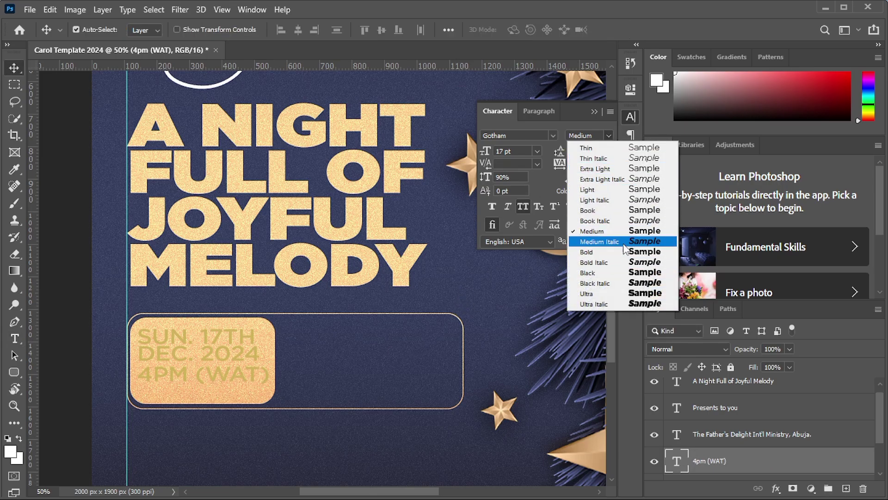
click(623, 242)
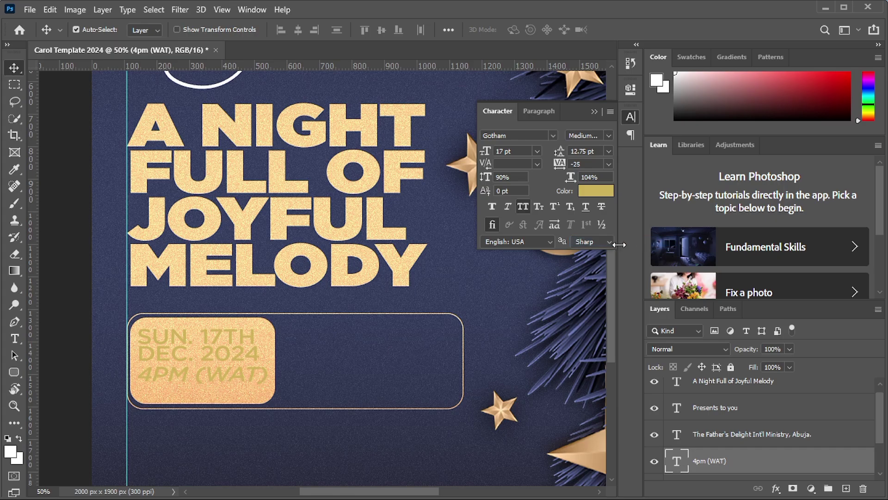
click(491, 207)
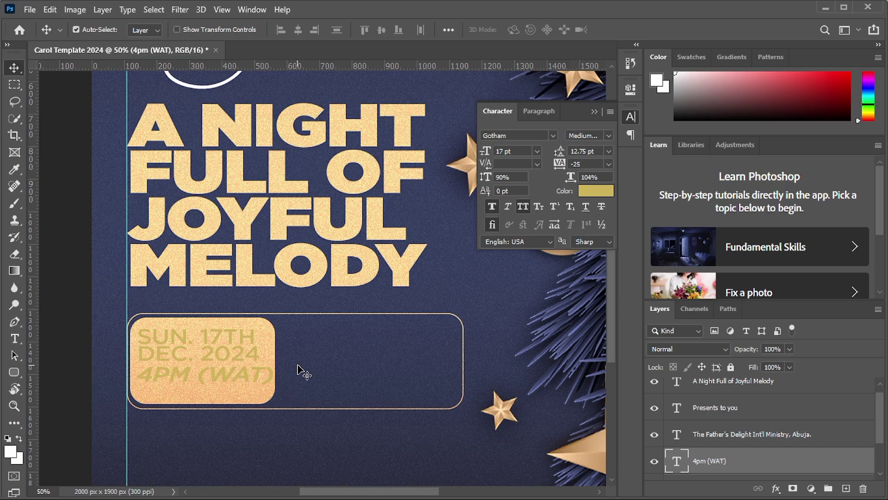
click(609, 163)
click(607, 186)
Shift the 4PM (WAT) text slightly lower to widen its gap from the date
drag(222, 383, 219, 384)
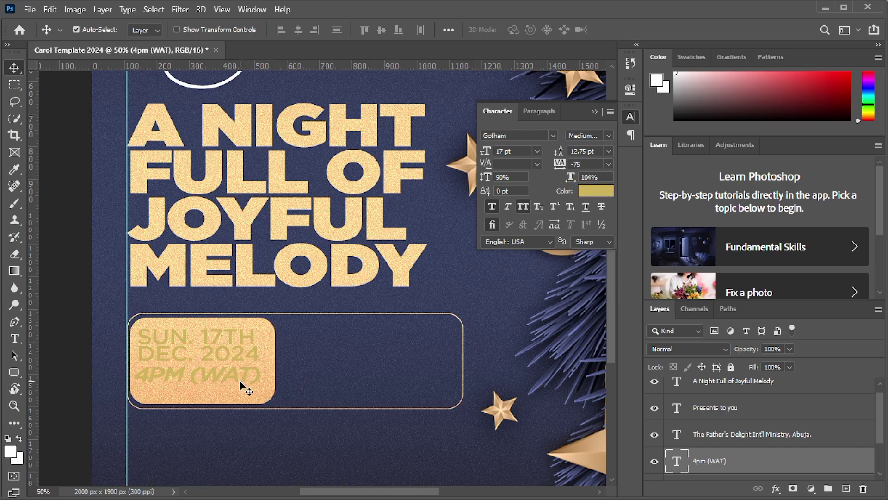
key(shift+Down)
key(shift+Down)
key(shift+Down)
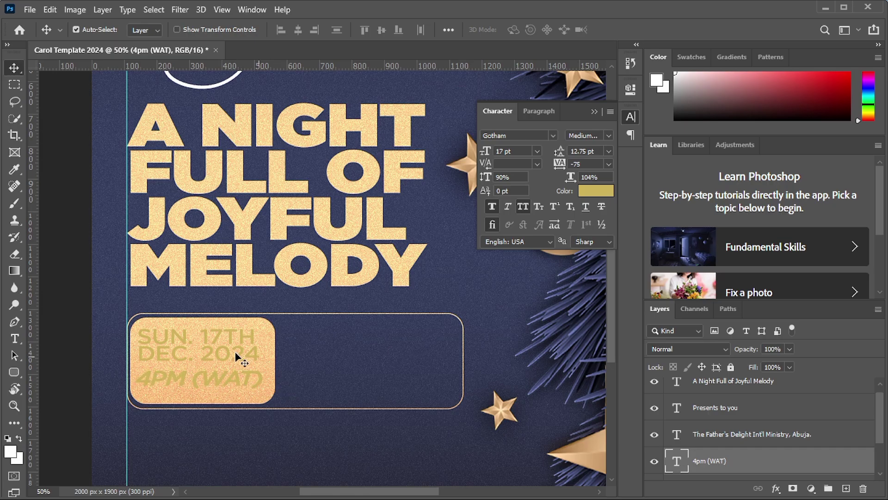
Nudge the date text slightly to the right and down inside the gold box
click(178, 364)
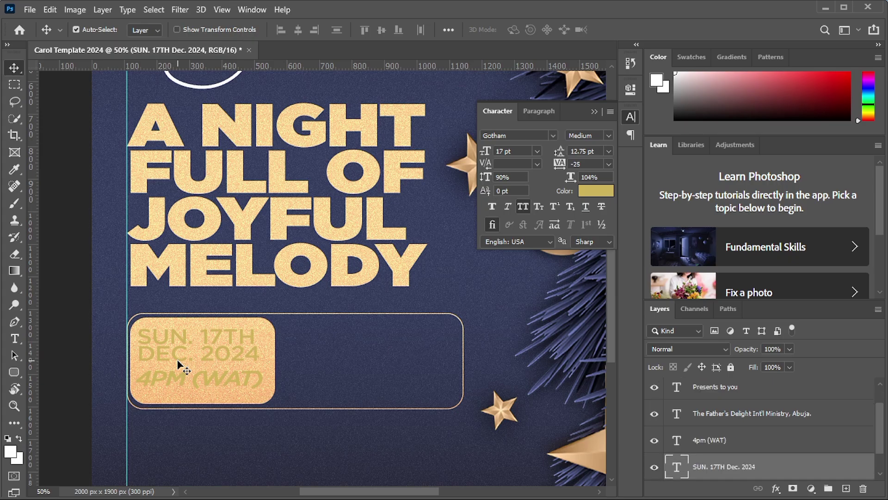
key(Right)
key(Right)
key(Right)
key(Right)
key(Right)
key(Right)
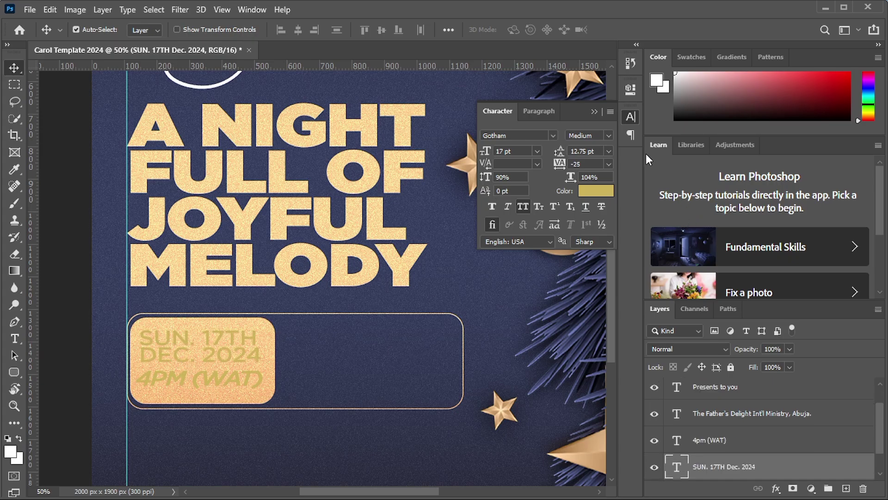
Set the date text's leading to 12 pt
double_click(589, 152)
text(12)
key(Return)
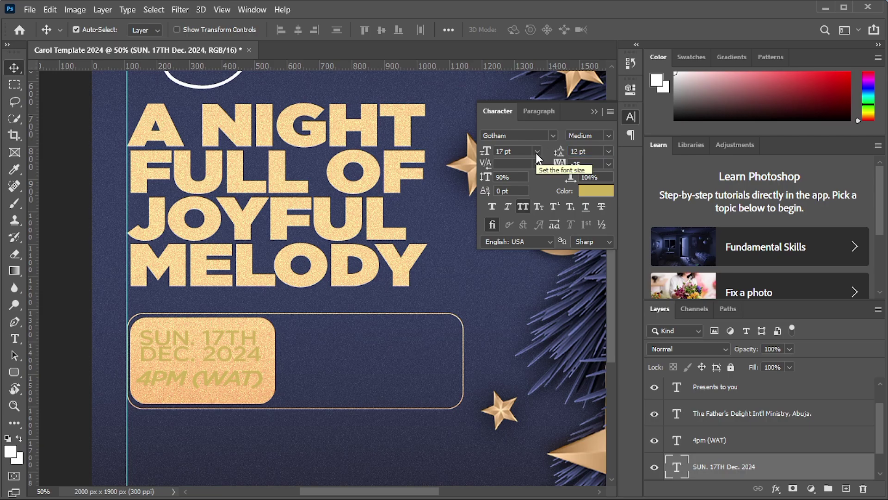
Set the date text's leading to 14 pt and recolour it dark blue #313957, sampled from the flyer background
double_click(581, 151)
text(14)
key(Return)
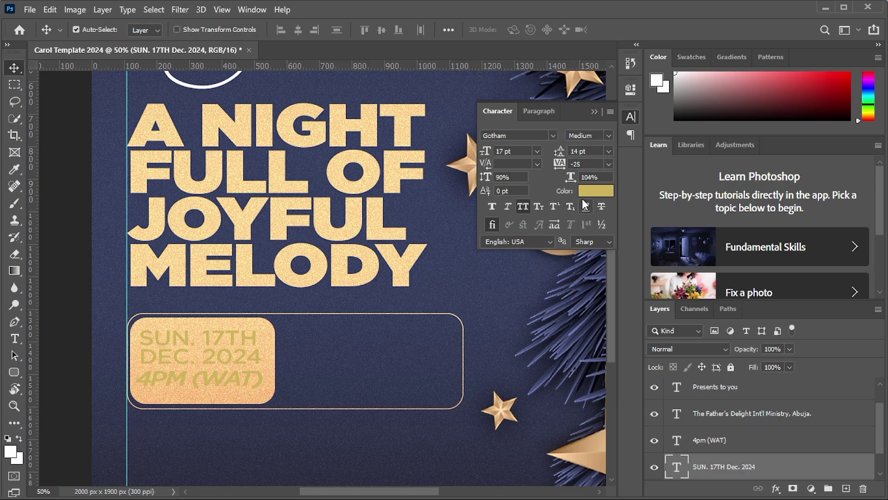
click(594, 191)
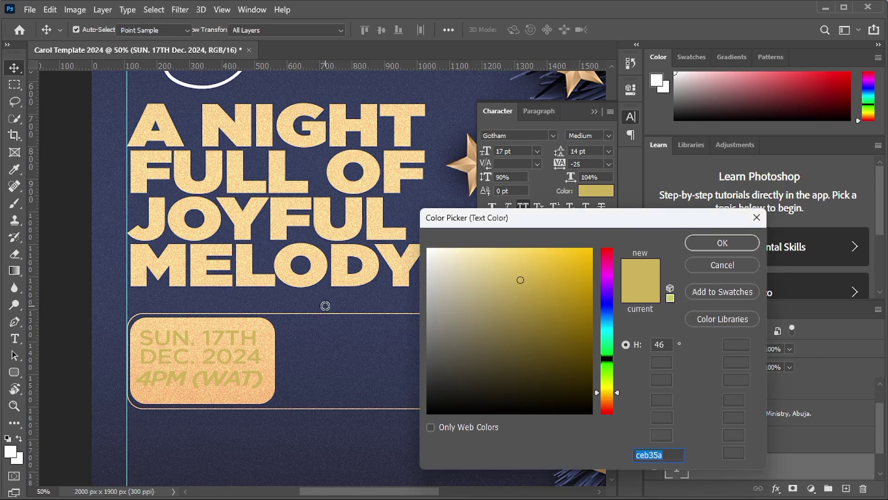
click(325, 306)
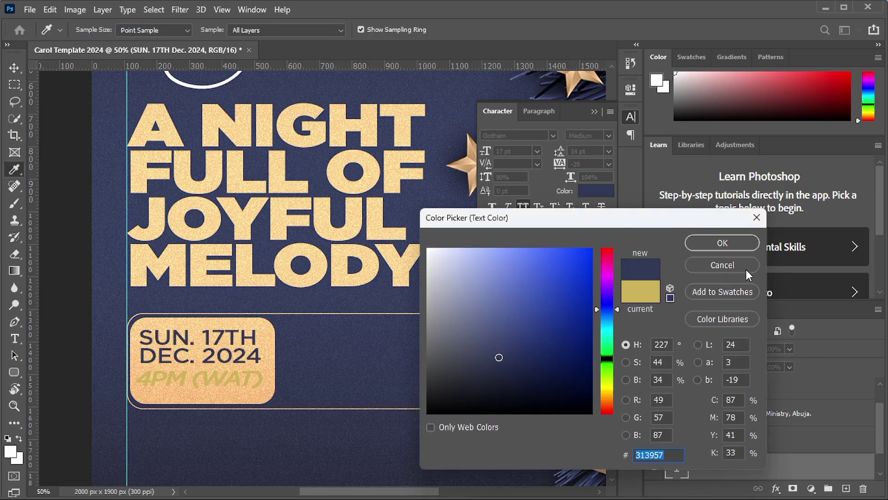
click(728, 241)
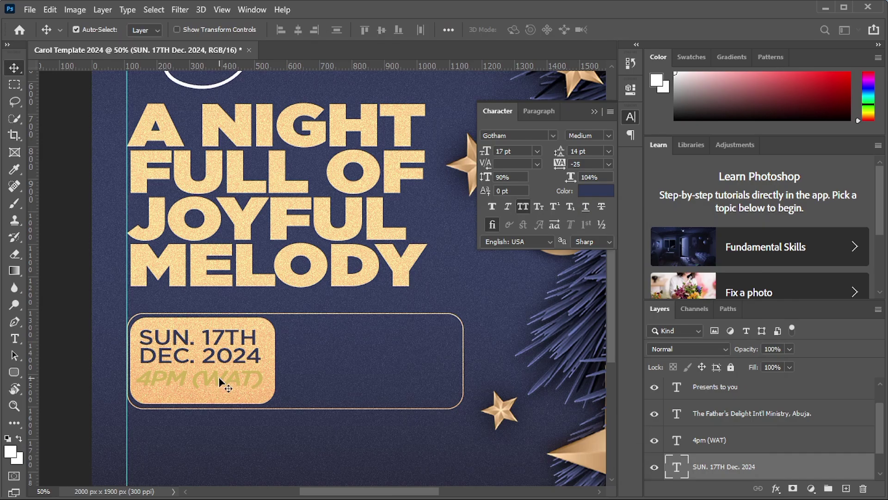
Recolour the 4PM (WAT) text in the gold box to vivid pink #fd0a71
click(221, 382)
click(596, 193)
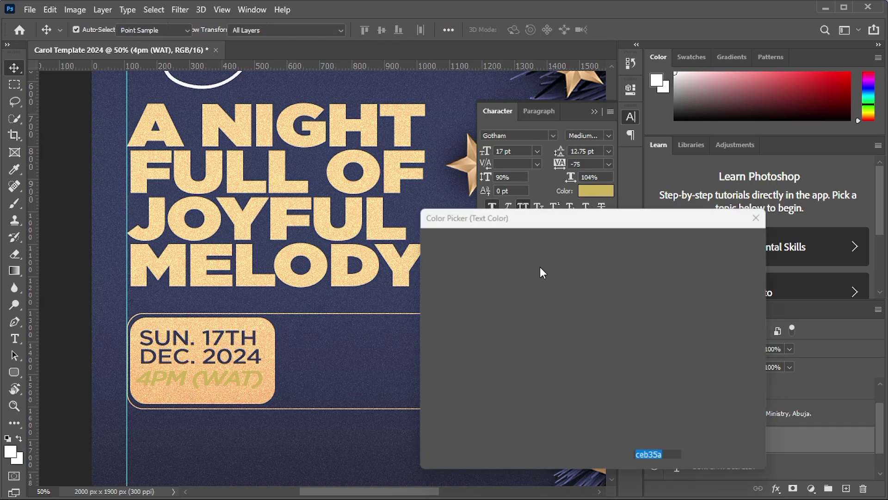
click(607, 270)
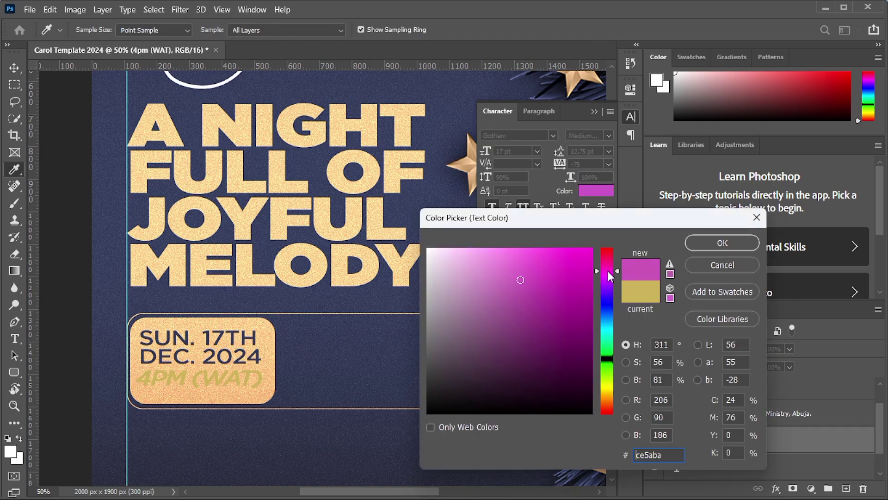
mouse_move(607, 271)
mouse_down()
mouse_move(578, 257)
mouse_move(586, 250)
mouse_up()
click(577, 258)
click(612, 263)
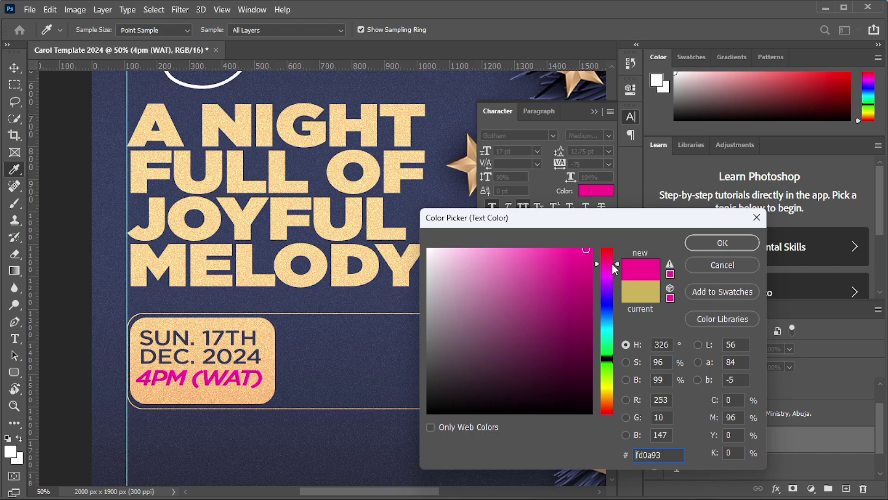
click(612, 263)
drag(612, 263, 614, 260)
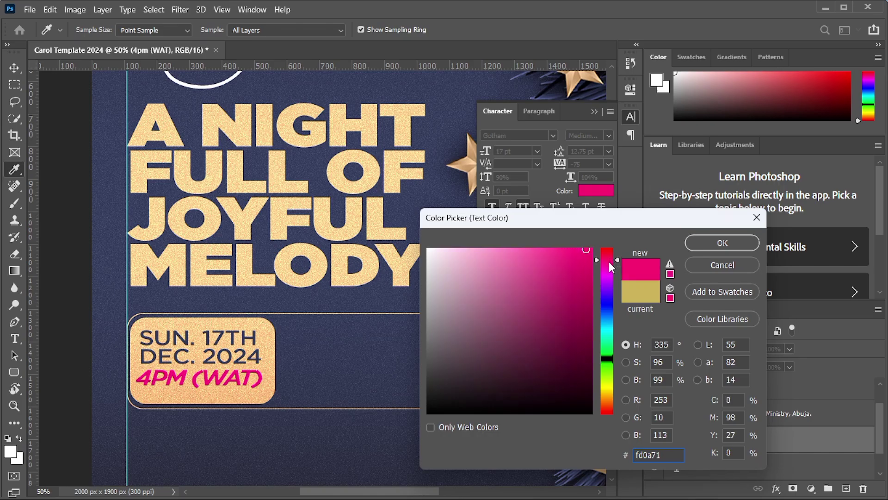
click(707, 243)
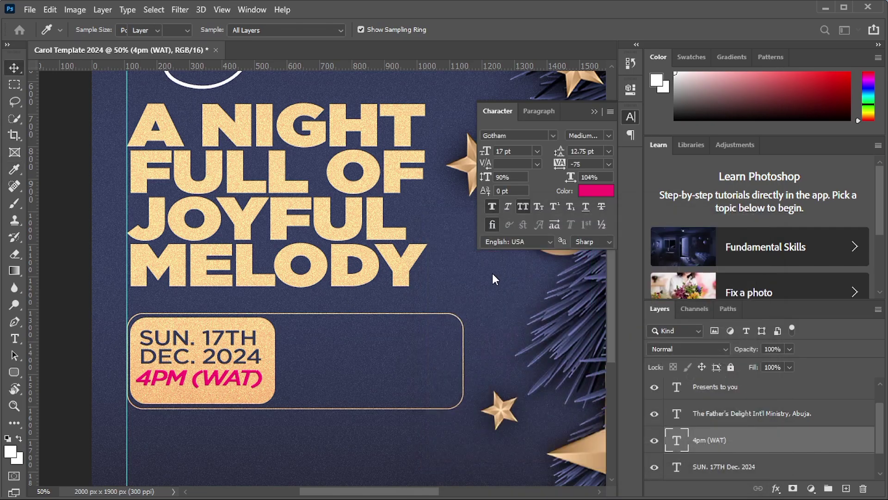
key(v)
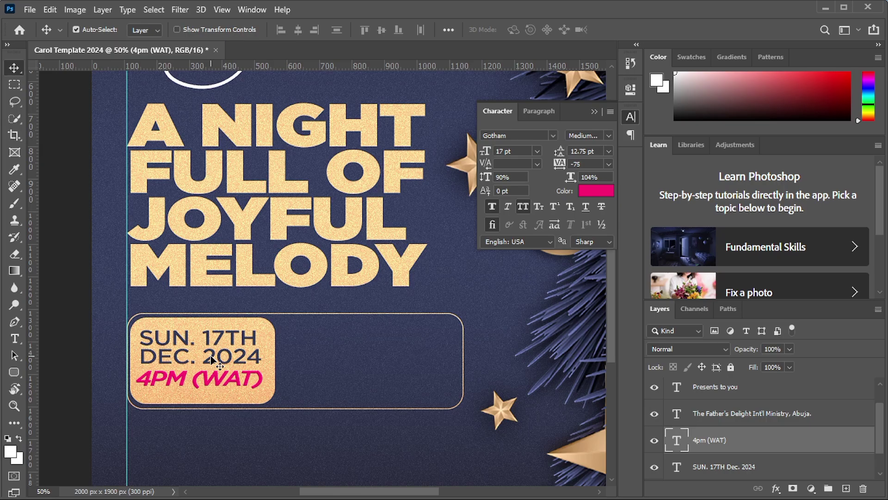
click(595, 111)
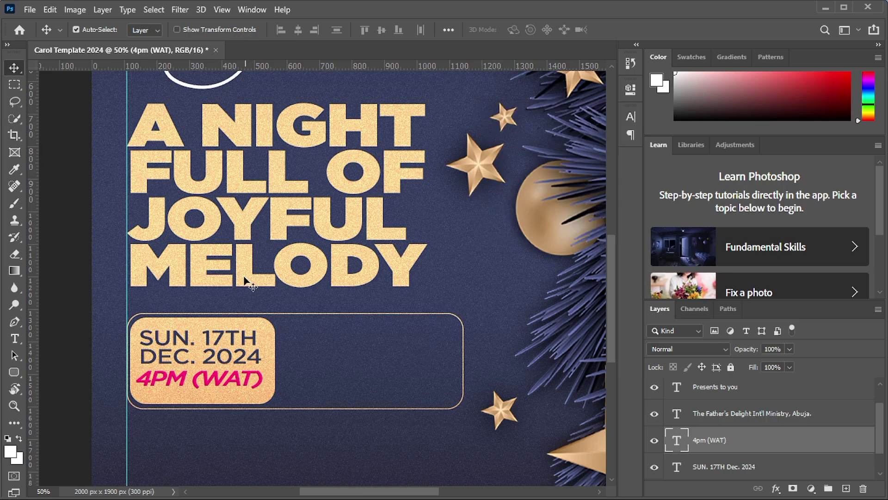
Duplicate the date text into the empty area of the outlined footer box, beside the gold box
key(ctrl+minus)
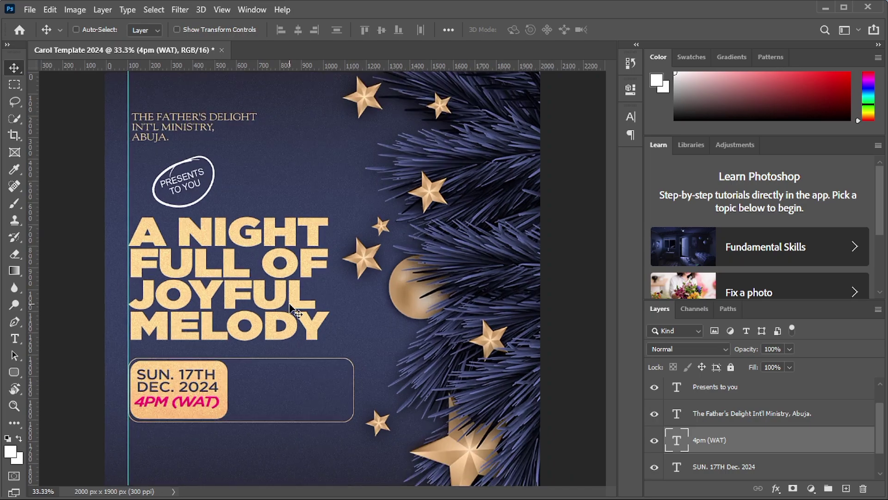
scroll(290, 309, up, 1)
scroll(290, 309, down, 1)
scroll(290, 309, up, 1)
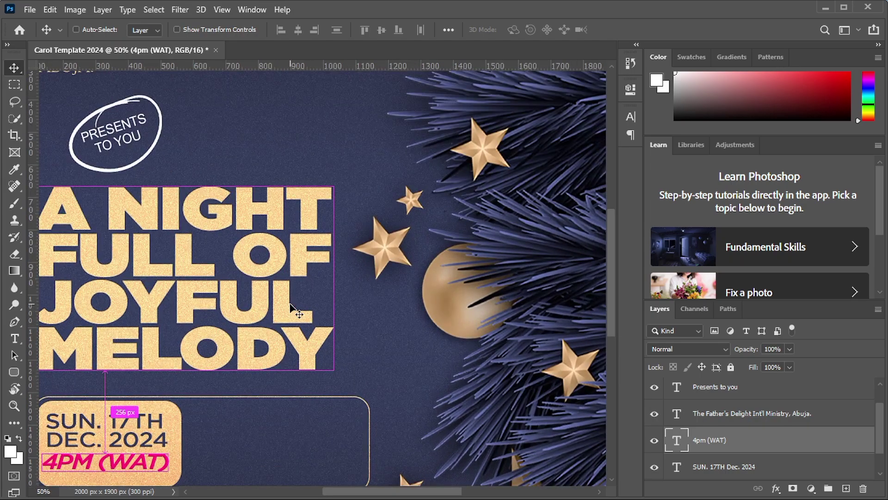
scroll(291, 309, down, 1)
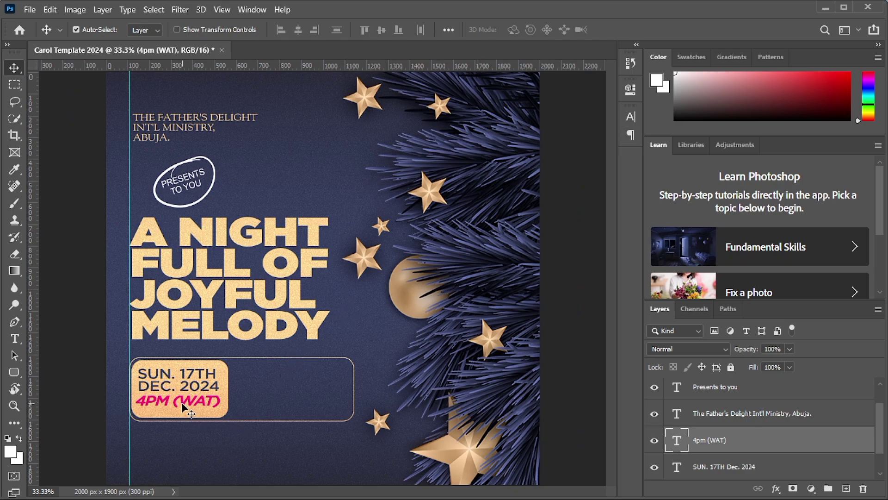
click(192, 374)
key(ctrl)
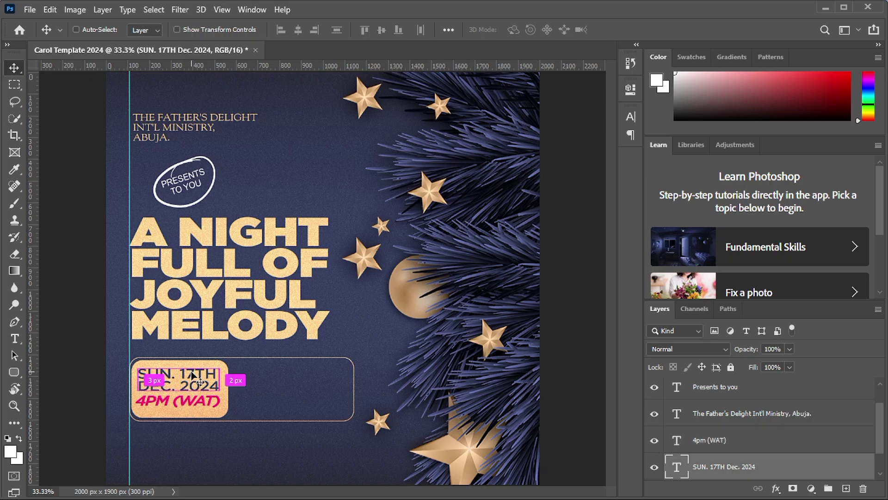
drag(192, 374, 284, 376)
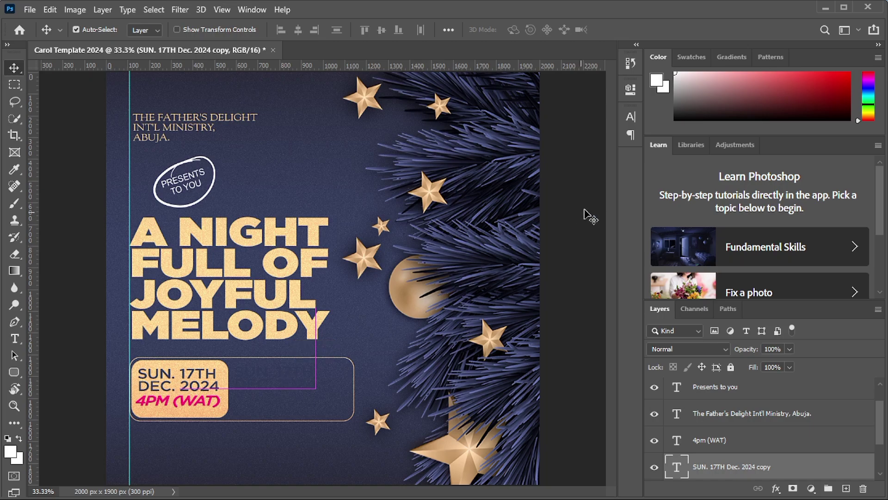
Recolour the duplicated date text light gold #ffcf91, sampled from the title lettering
click(628, 119)
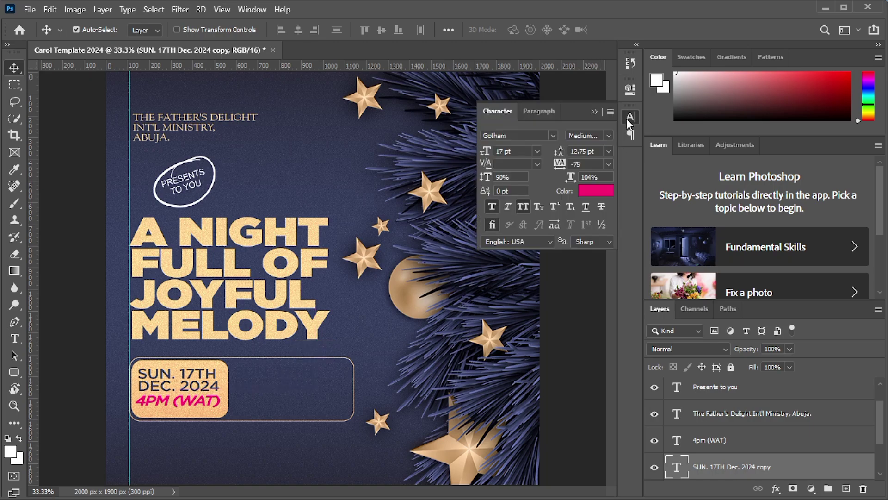
click(597, 192)
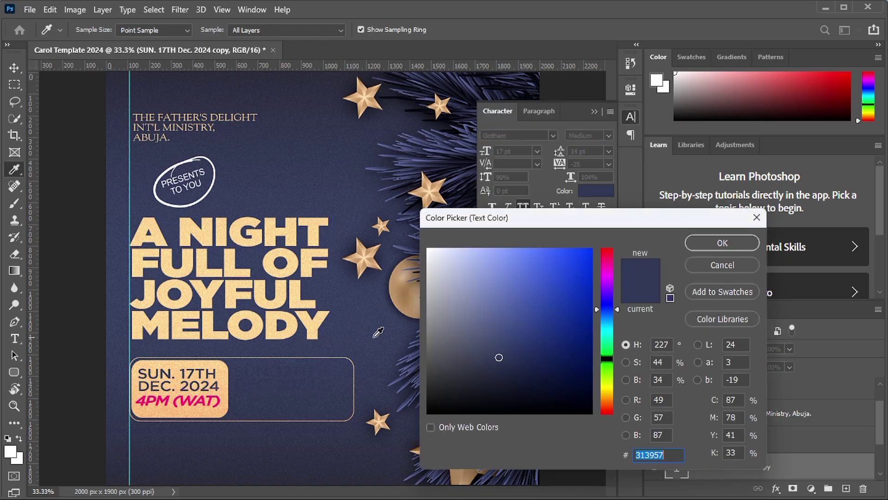
click(236, 290)
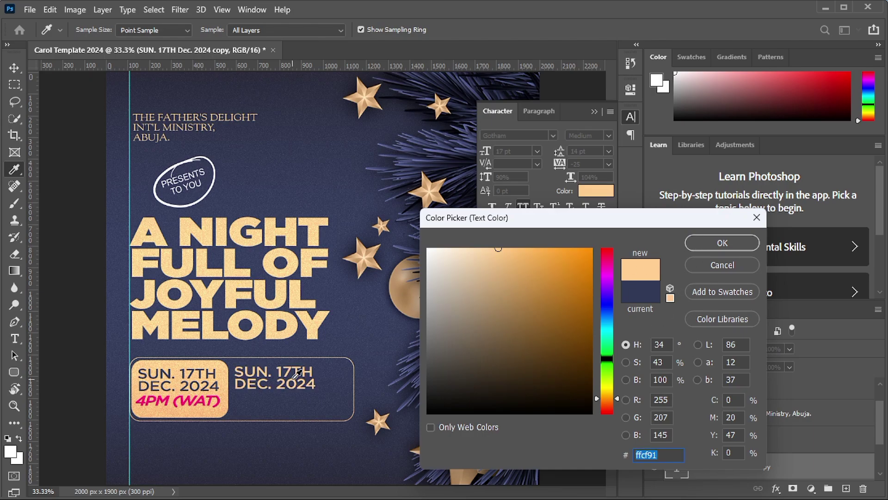
click(728, 246)
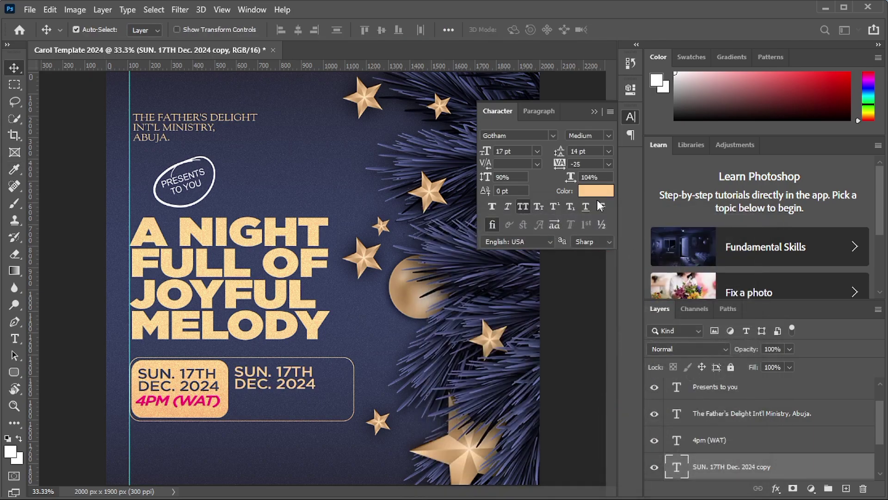
Open the duplicated date text for editing with all its characters selected
double_click(673, 470)
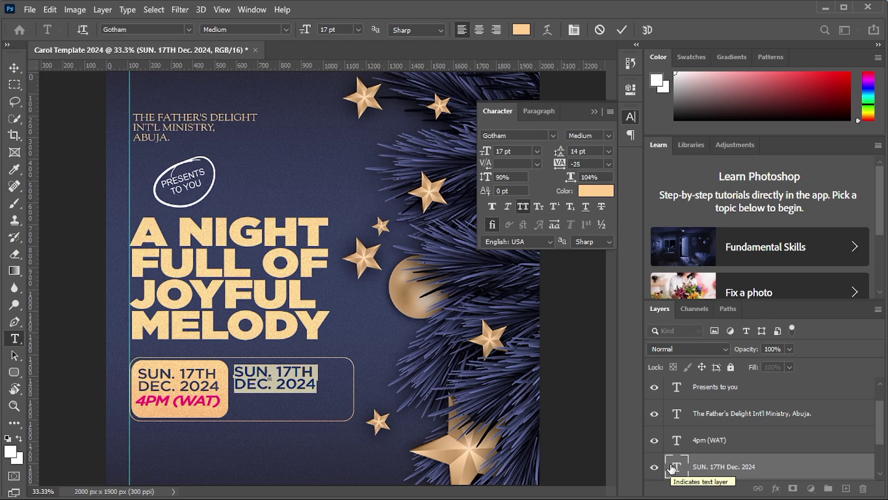
Replace the duplicated date text beside the date box with "CHRUCH VENUE:" and commit the edit
key(Right)
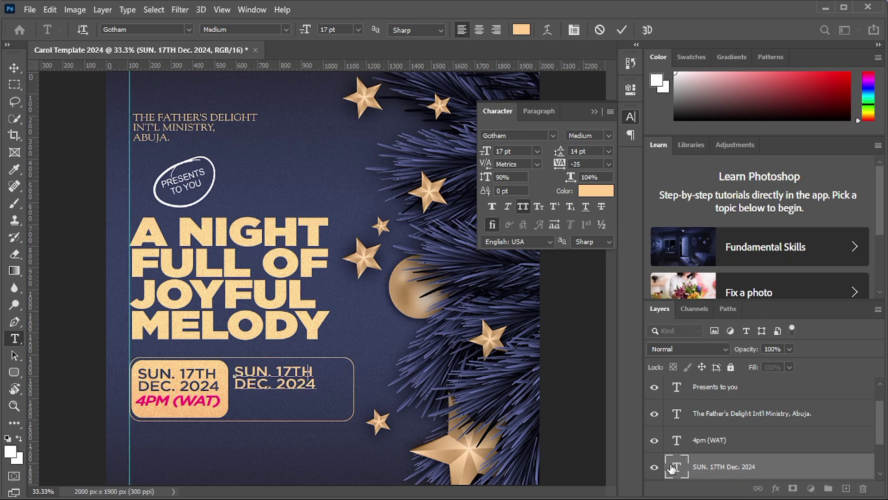
key(ctrl+a)
text(CHRUCH VENUE)
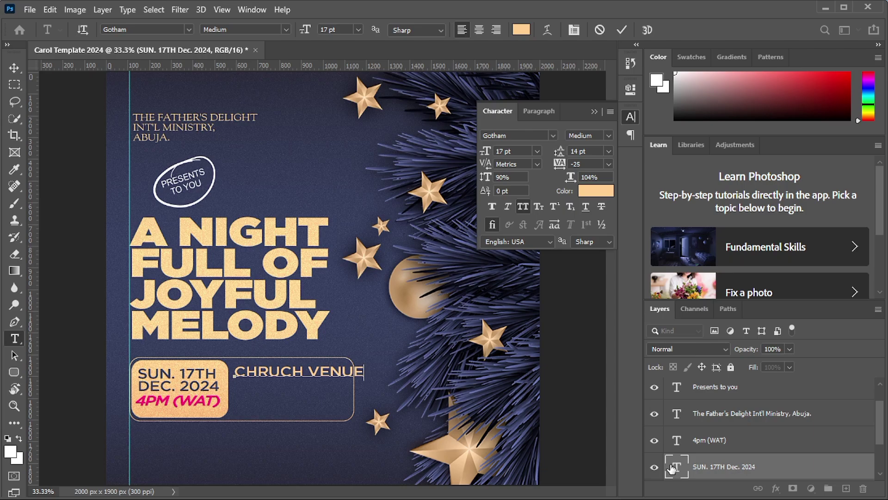
text(:)
click(621, 30)
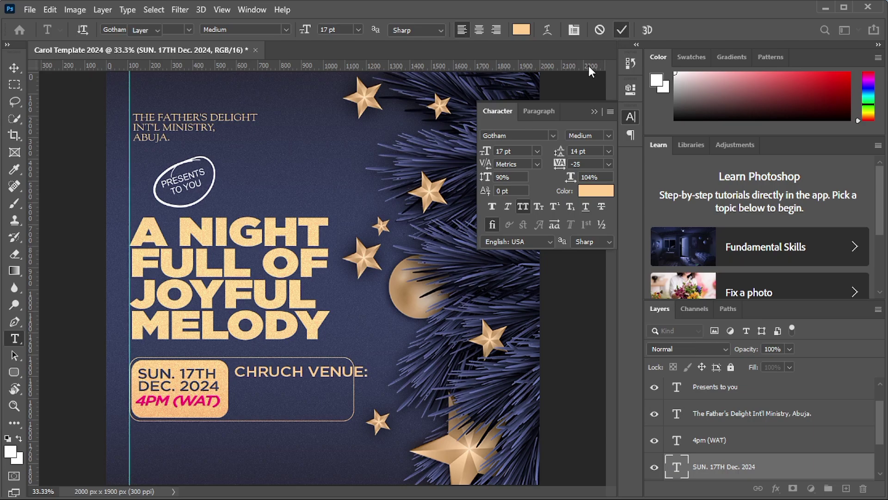
key(v)
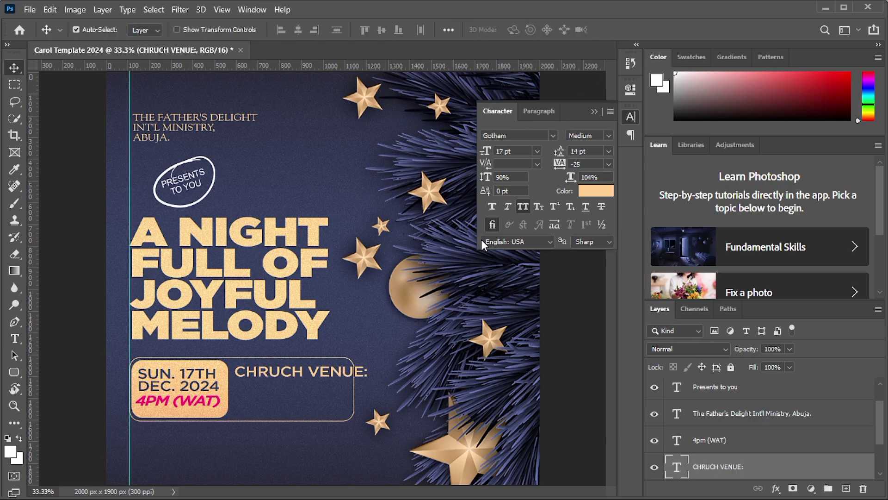
Set the "CHRUCH VENUE:" heading's tracking to -75 and reposition it inside the outlined box beside the date
click(606, 164)
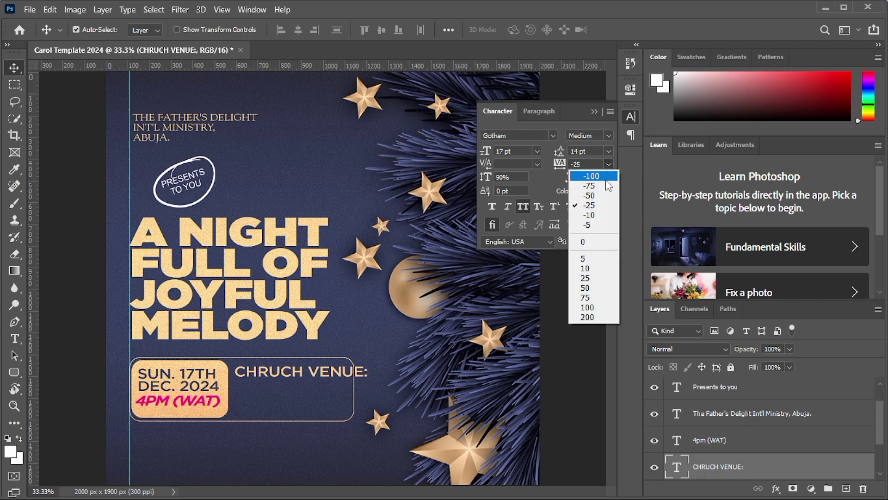
click(602, 181)
drag(305, 380, 317, 375)
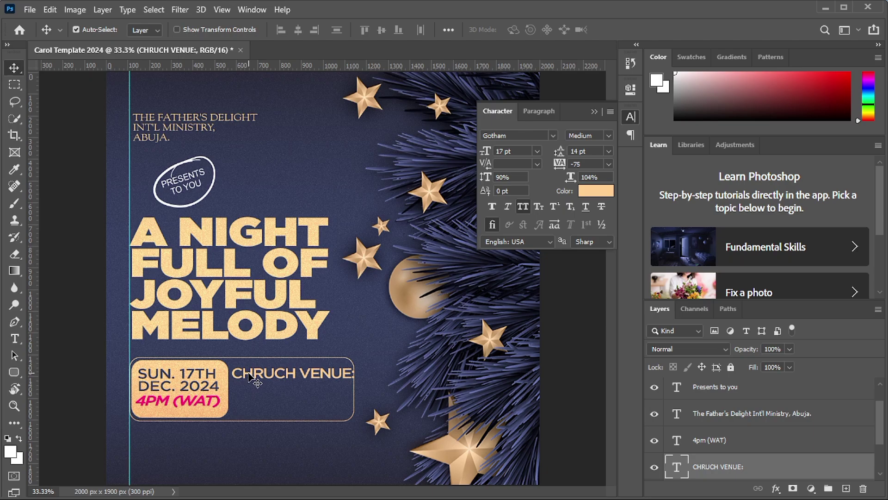
Duplicate the "CHRUCH VENUE:" heading and place the copy directly below the original
key(ctrl+j)
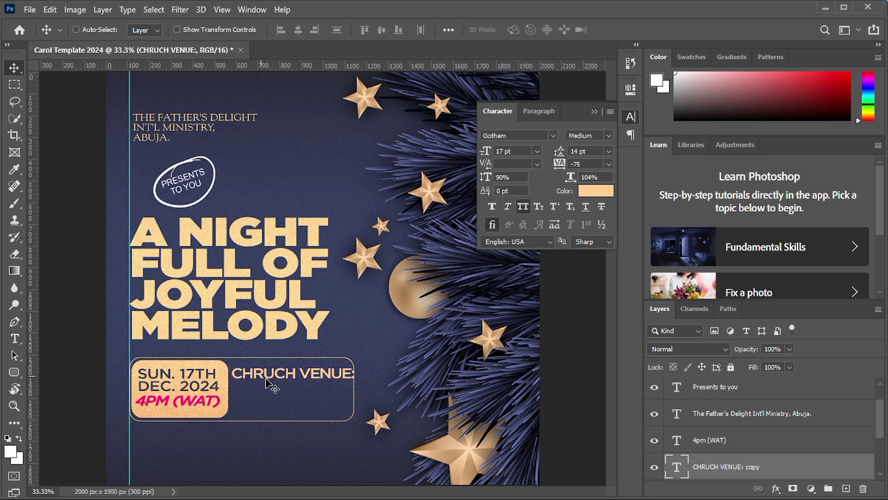
drag(270, 383, 278, 403)
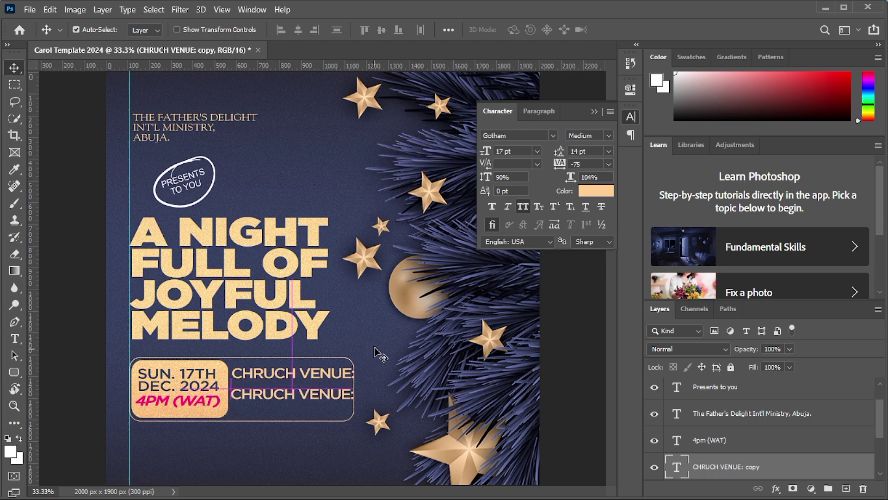
Switch to Notepad and copy the full venue address from Chrismas Carol.txt, without the "Venue:" label
click(820, 5)
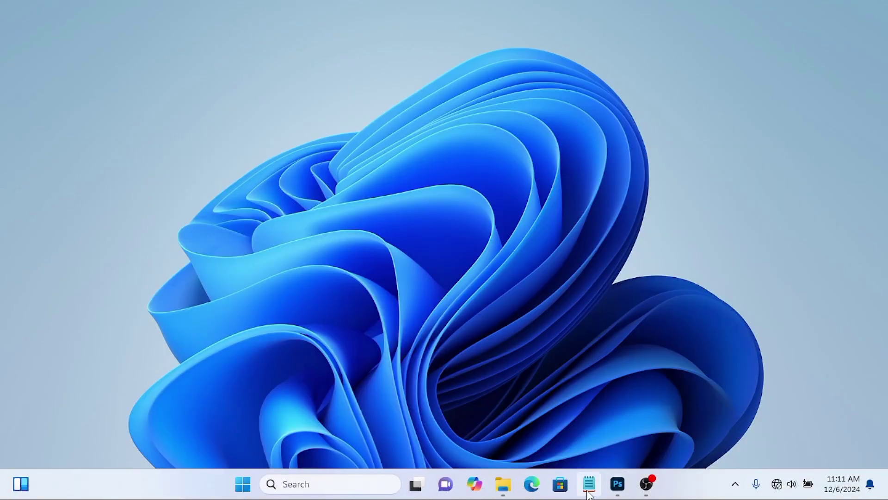
click(589, 487)
click(213, 253)
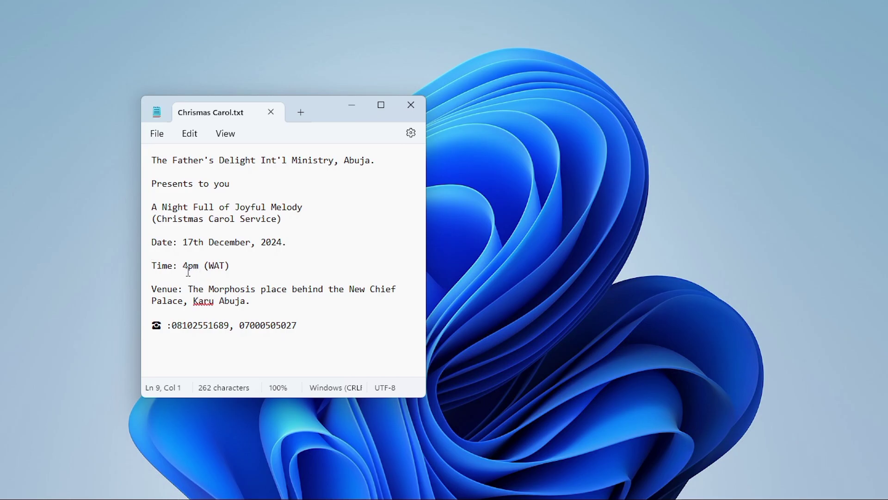
drag(188, 289, 249, 306)
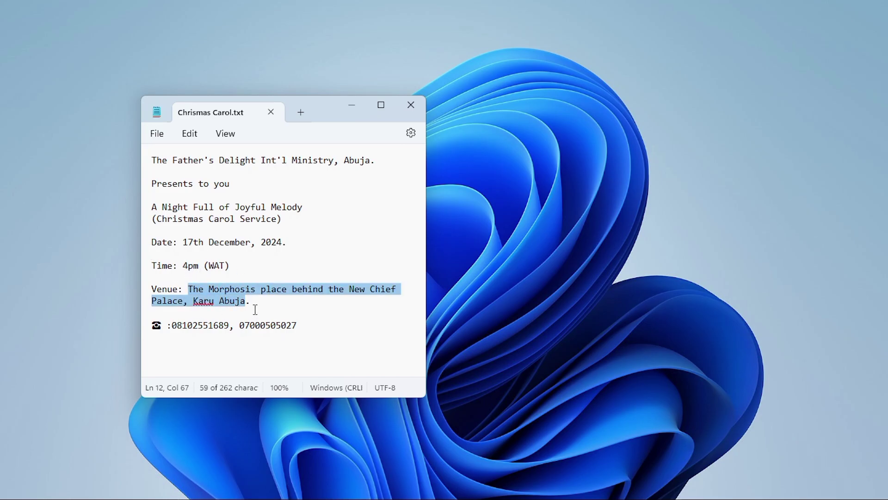
click(254, 308)
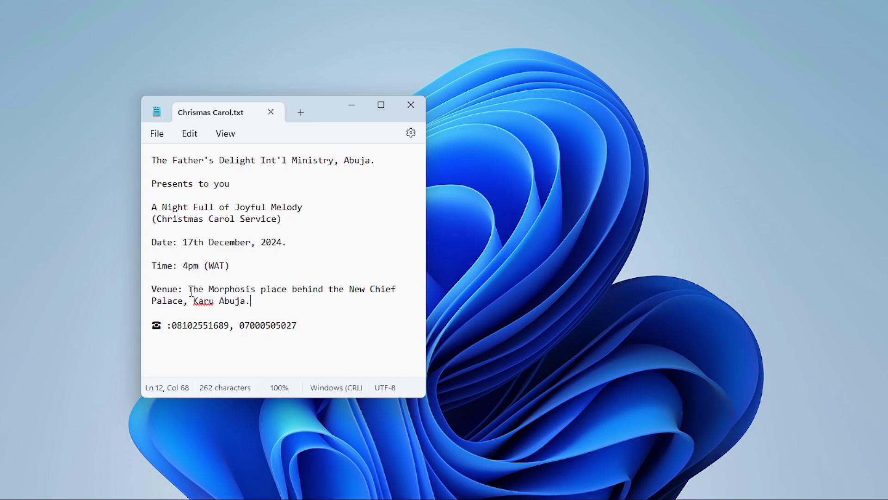
drag(190, 289, 267, 300)
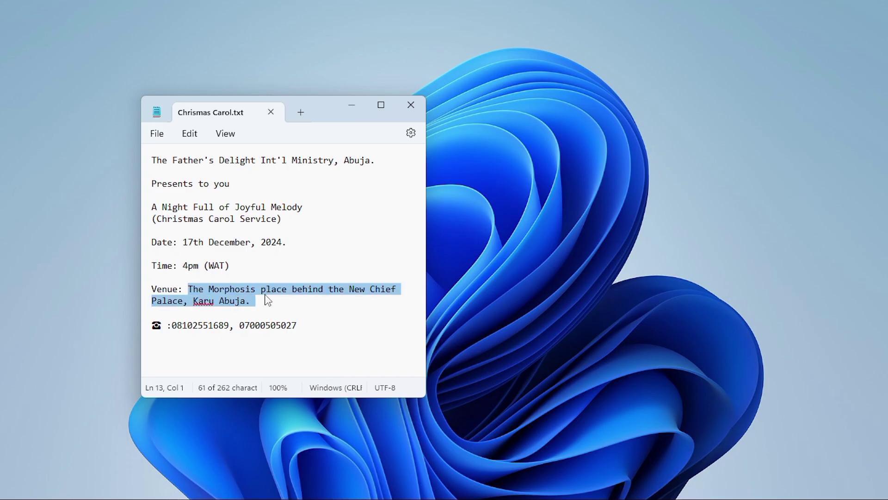
click(347, 110)
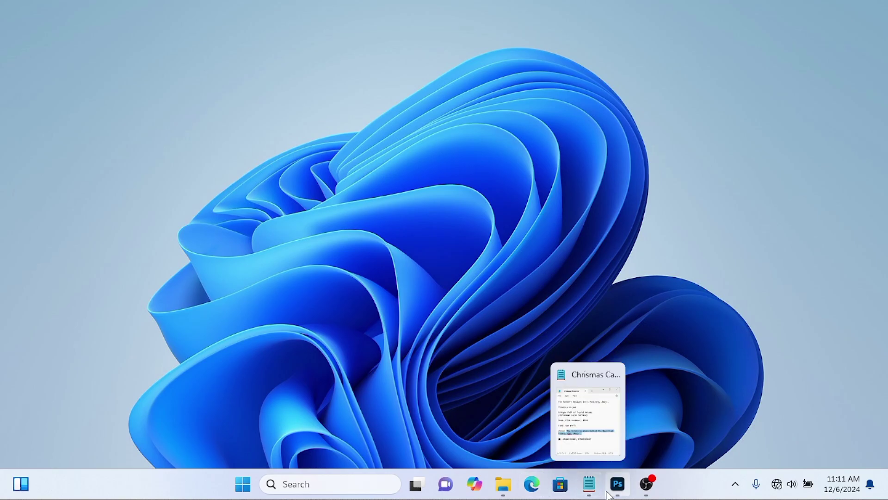
Switch back to Photoshop and replace the lower "CHRUCH VENUE:" copy with the copied venue address, preceded by "@"
click(614, 421)
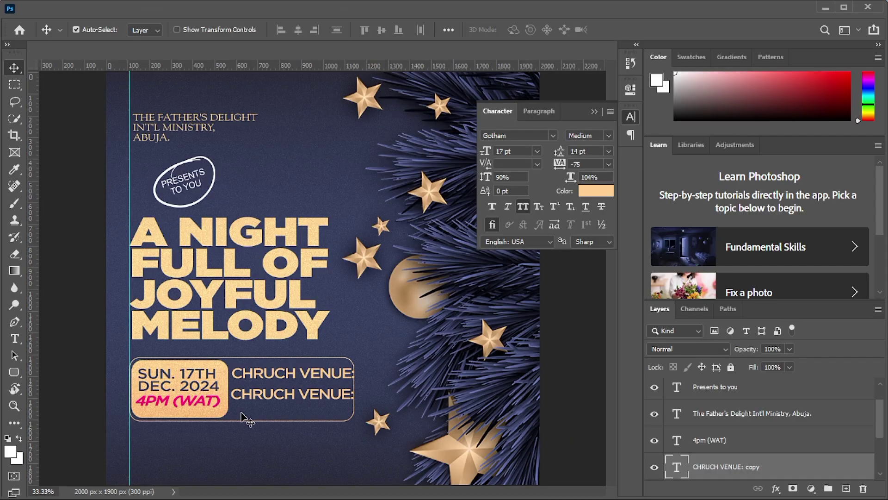
double_click(674, 472)
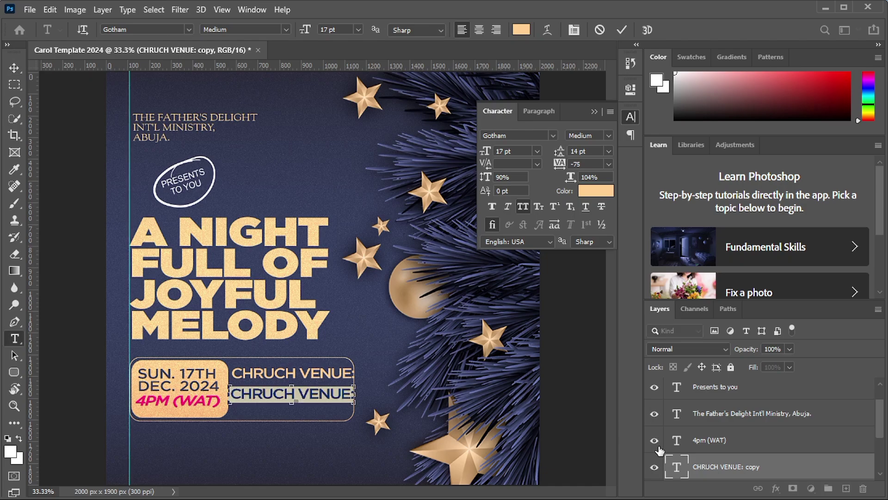
key(ctrl+v)
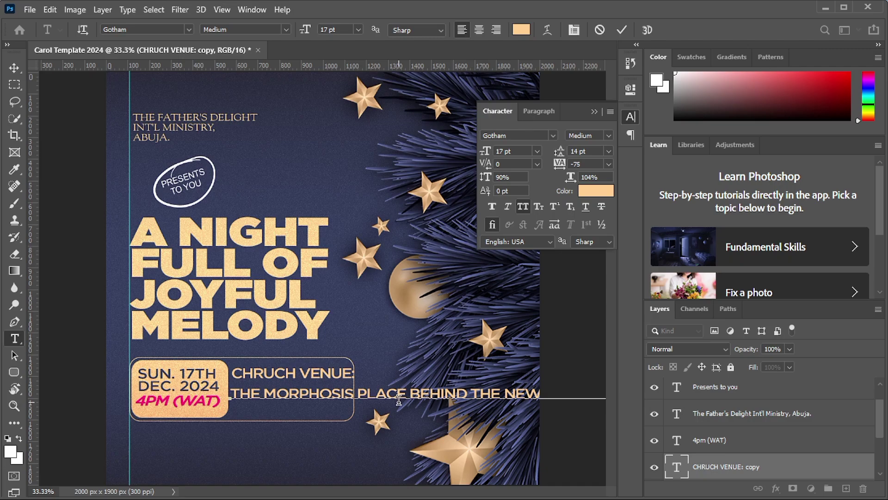
text(@)
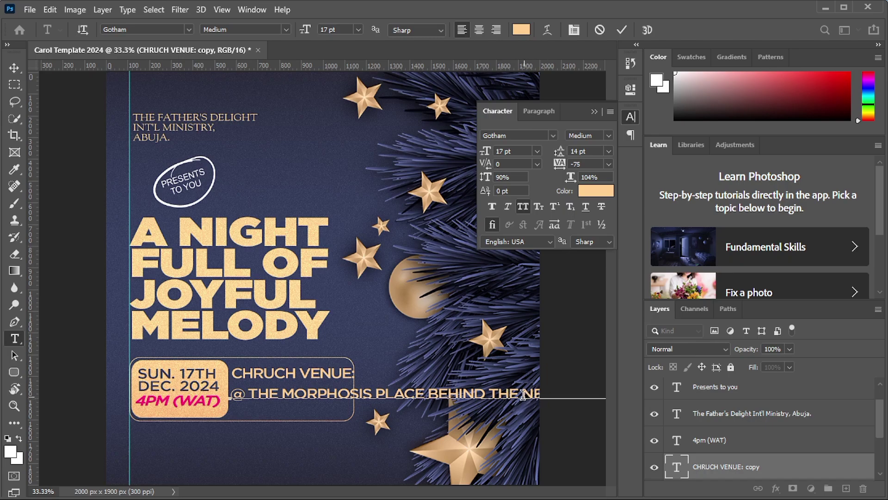
Break the venue address text into three lines and commit the edit
click(433, 394)
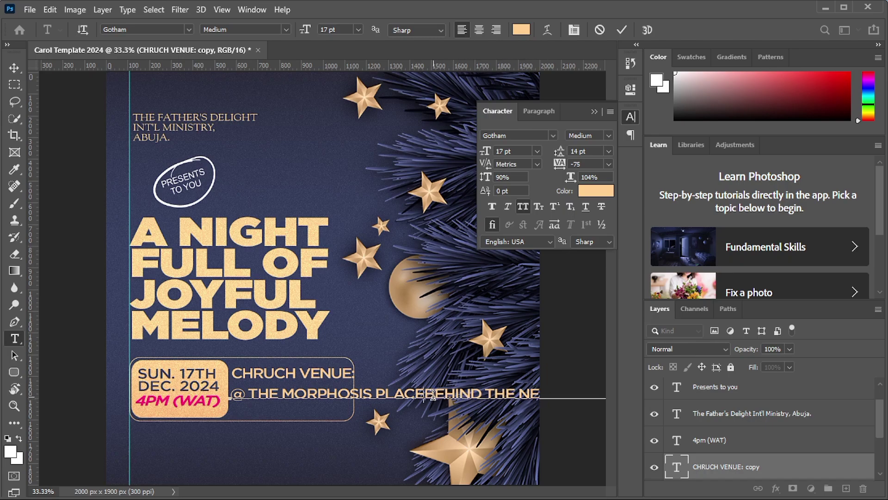
key(Return)
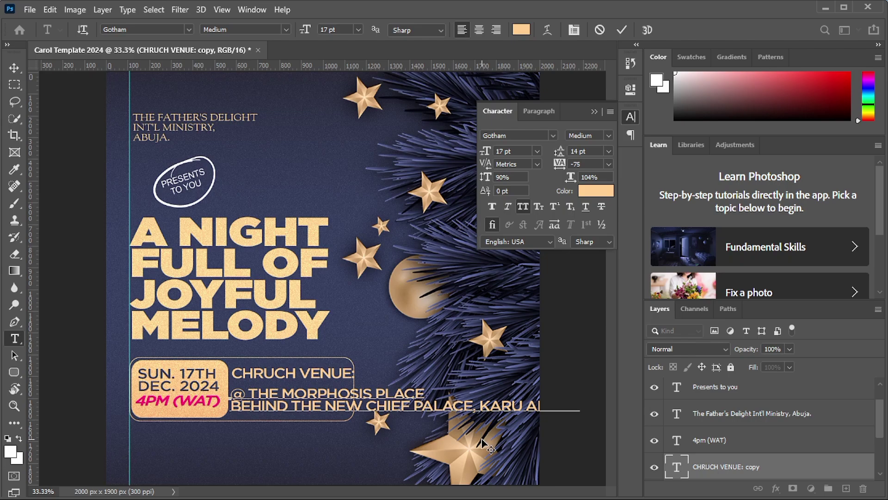
key(BackSpace)
key(Return)
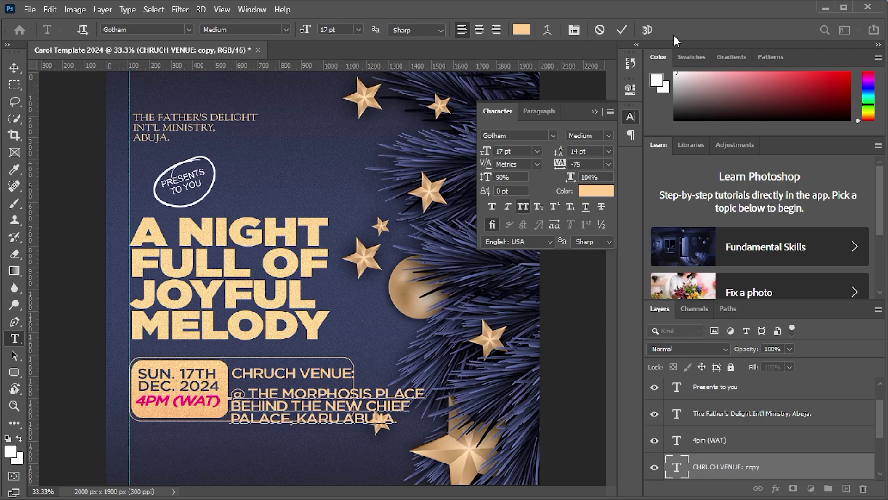
click(622, 30)
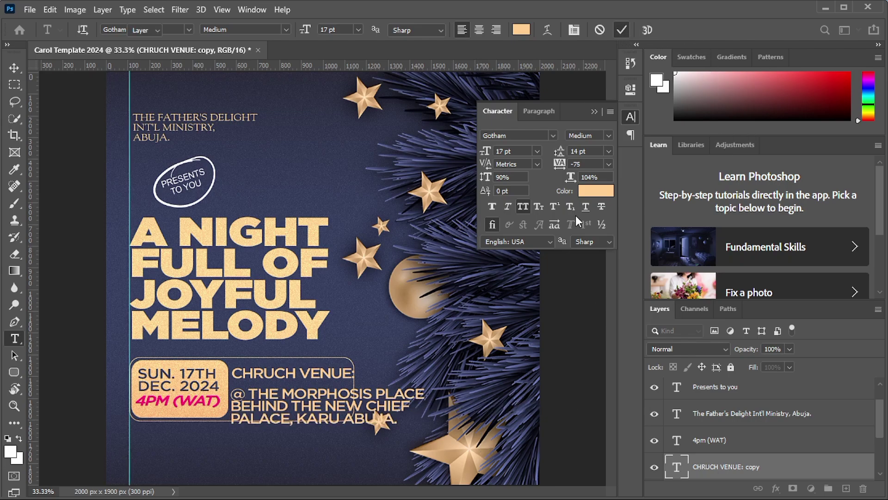
Set the venue address to Gotham Light at 8 pt and move it up beneath the "CHRUCH VENUE:" heading
key(v)
click(608, 136)
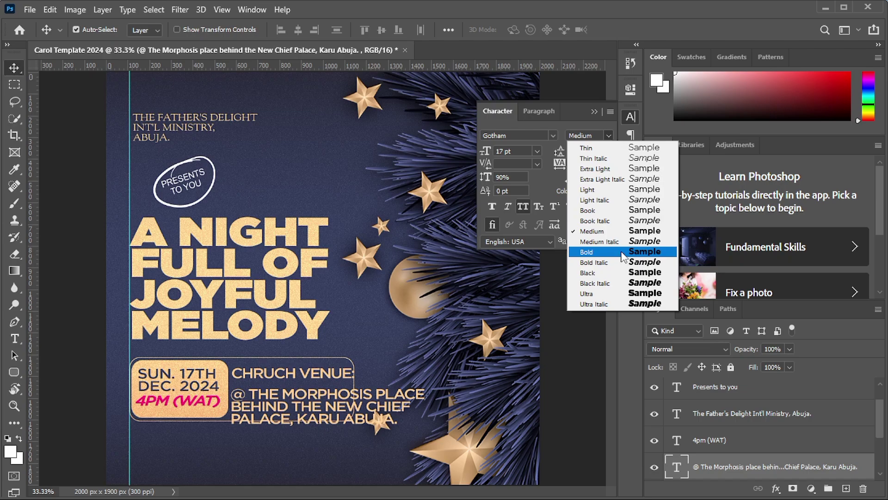
click(626, 192)
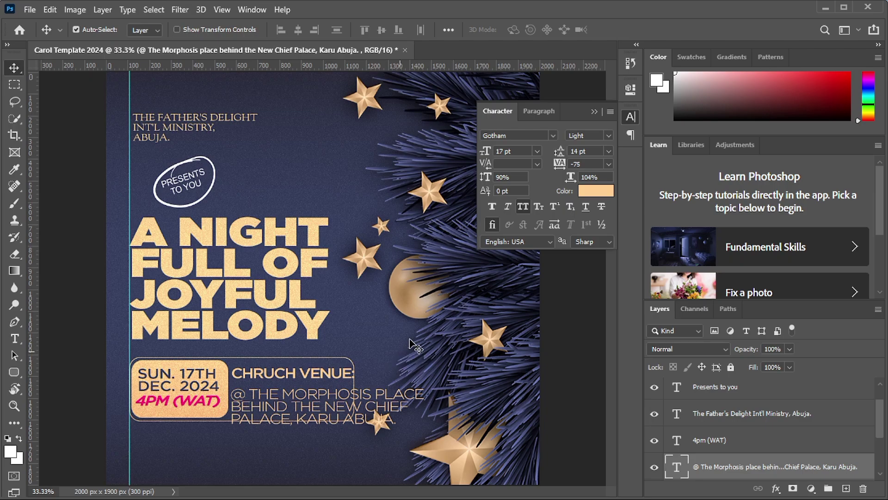
click(538, 152)
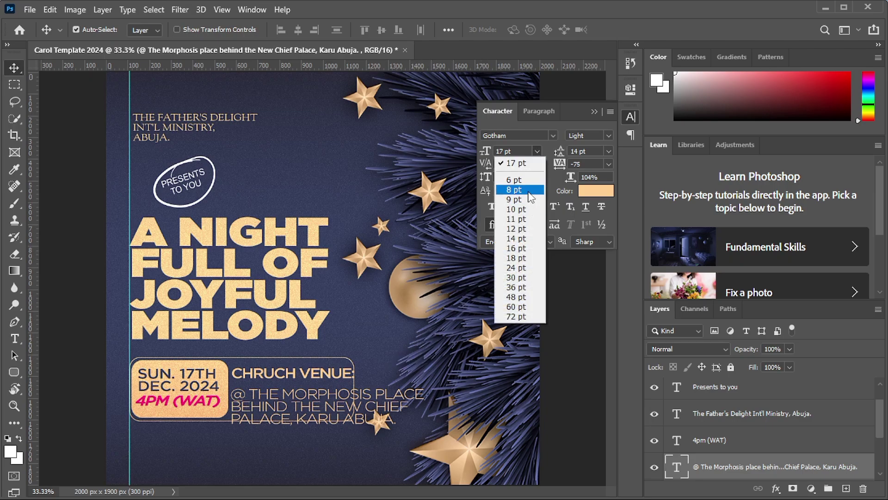
click(530, 190)
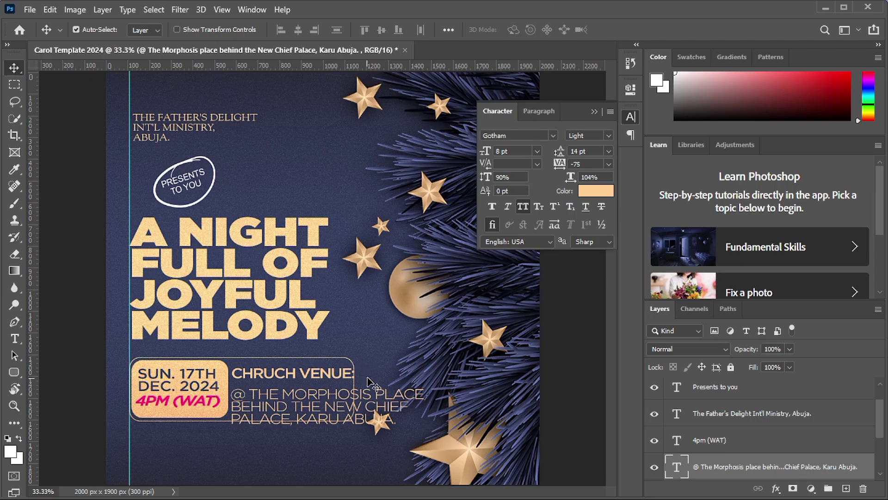
mouse_move(292, 397)
mouse_down()
mouse_move(303, 388)
mouse_move(296, 386)
mouse_up()
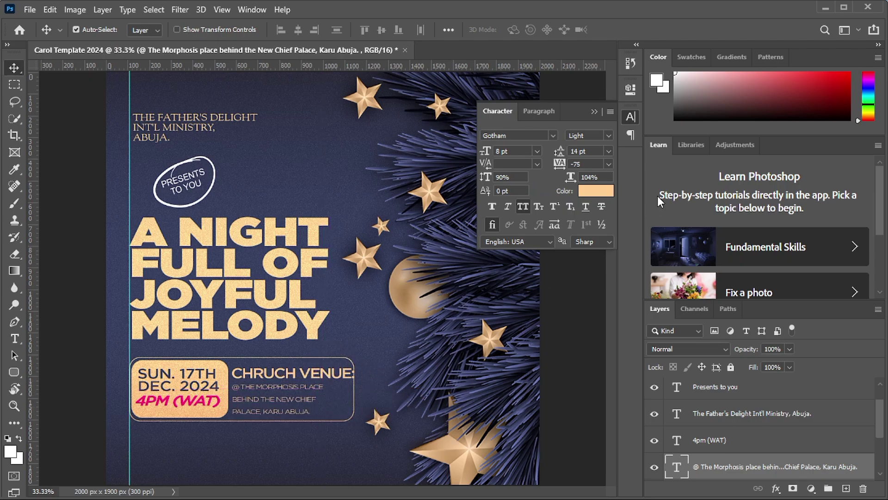
Set the venue address's tracking to 75 and its leading to 8 pt
click(607, 161)
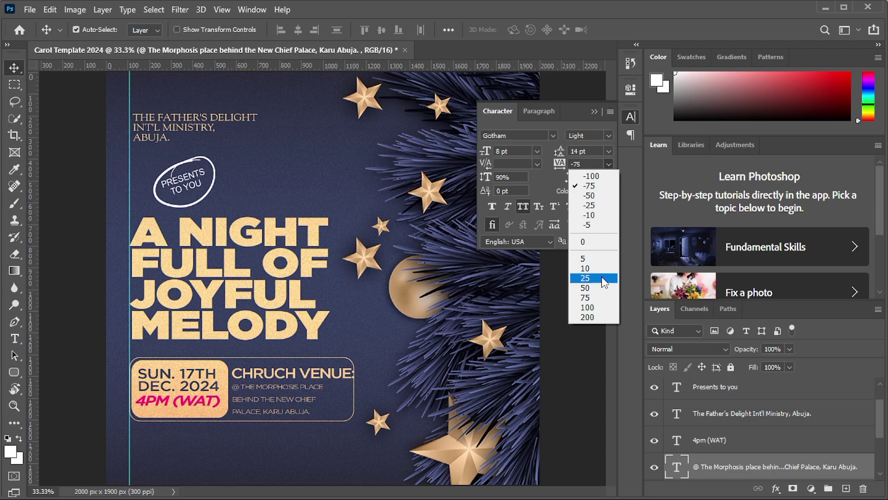
click(595, 300)
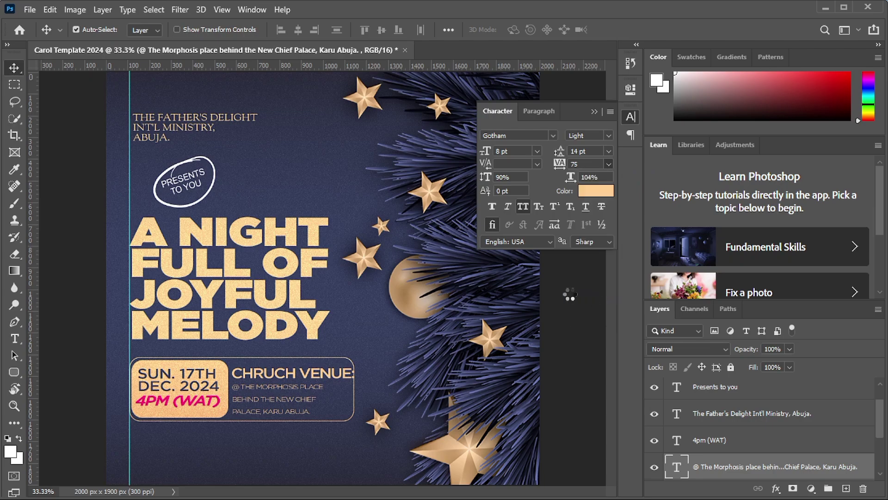
click(609, 151)
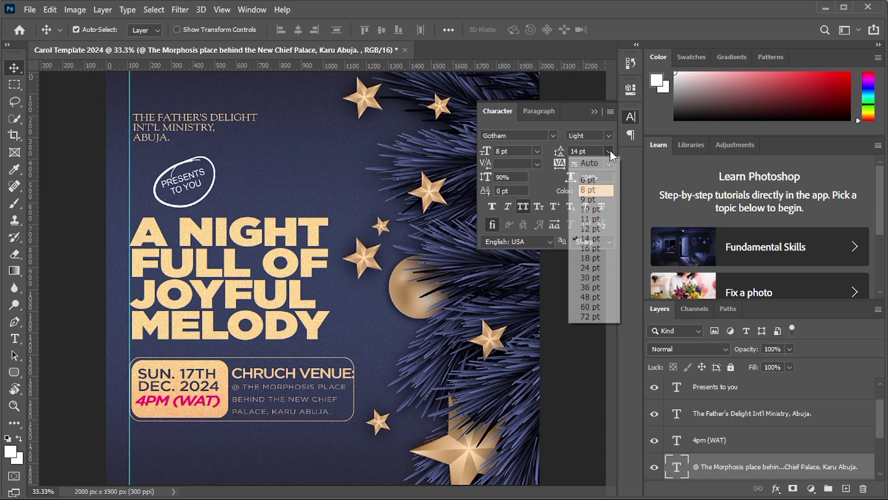
click(597, 191)
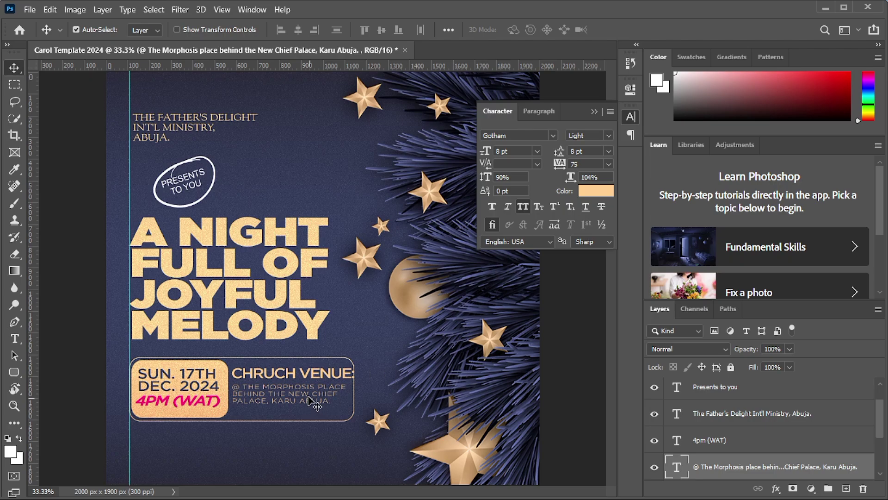
Nudge the venue address slightly down beneath the heading, apply Faux Bold to it and deselect the layer
drag(292, 394, 301, 396)
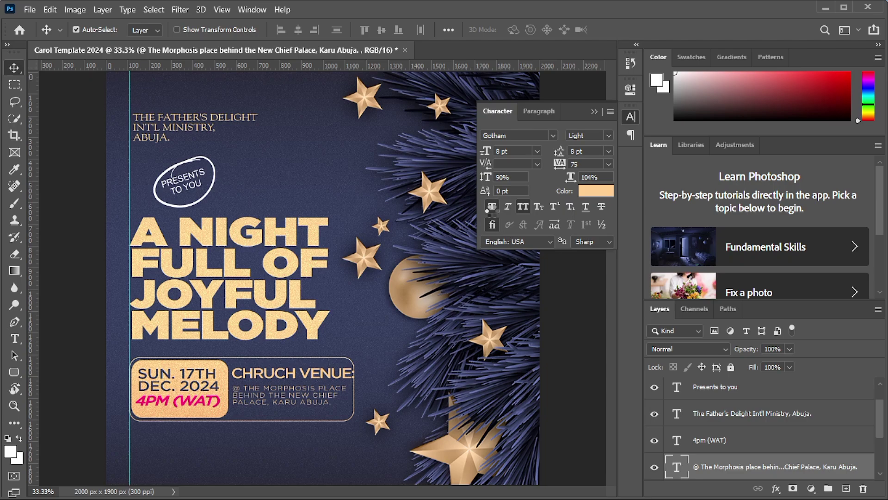
click(492, 207)
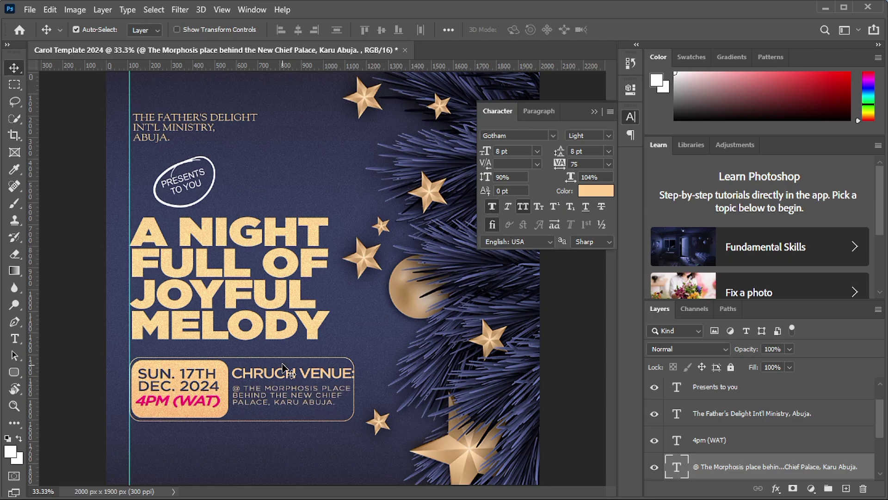
click(557, 443)
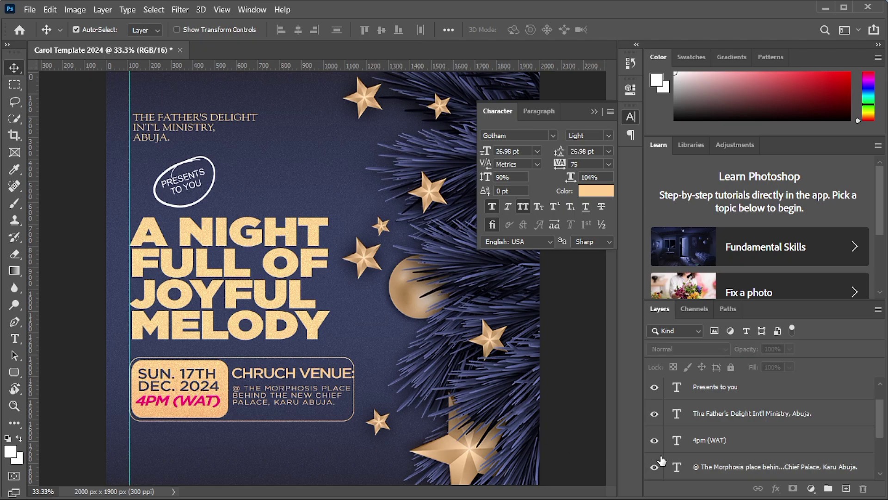
Correct the misspelled venue heading to read "CHURCH VENUE:" and commit the text edit
click(261, 382)
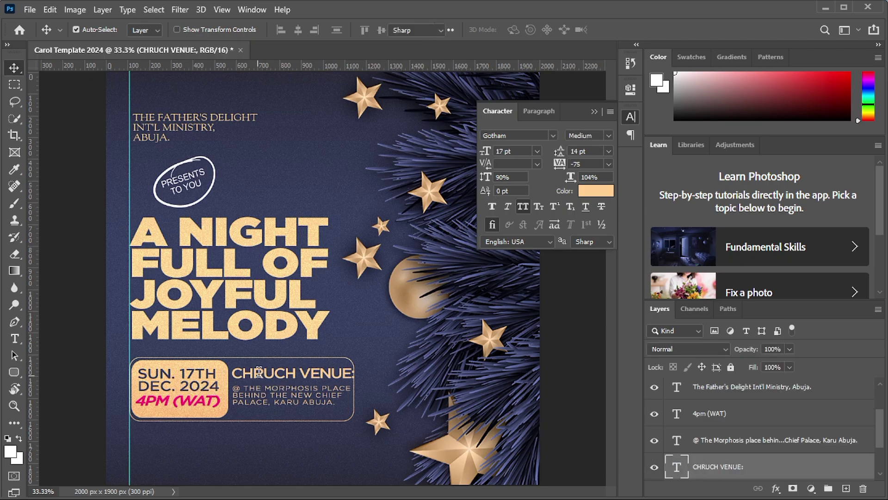
double_click(265, 375)
click(273, 374)
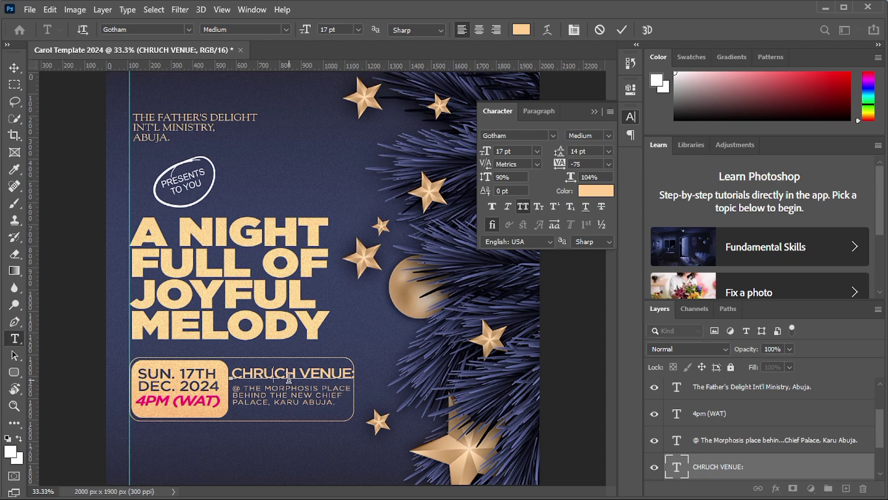
key(Left)
key(BackSpace)
key(Right)
text(R)
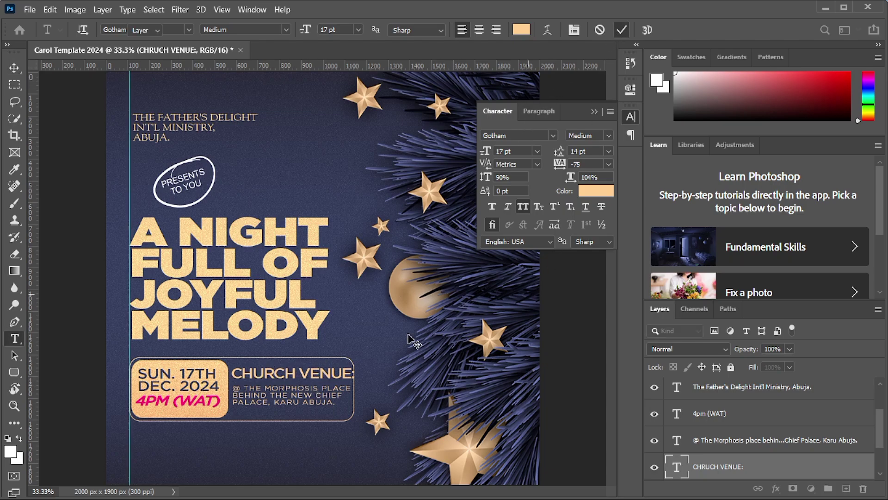
click(621, 30)
Set the "CHURCH VENUE:" heading's font size to 16 pt and deselect the layer
click(502, 152)
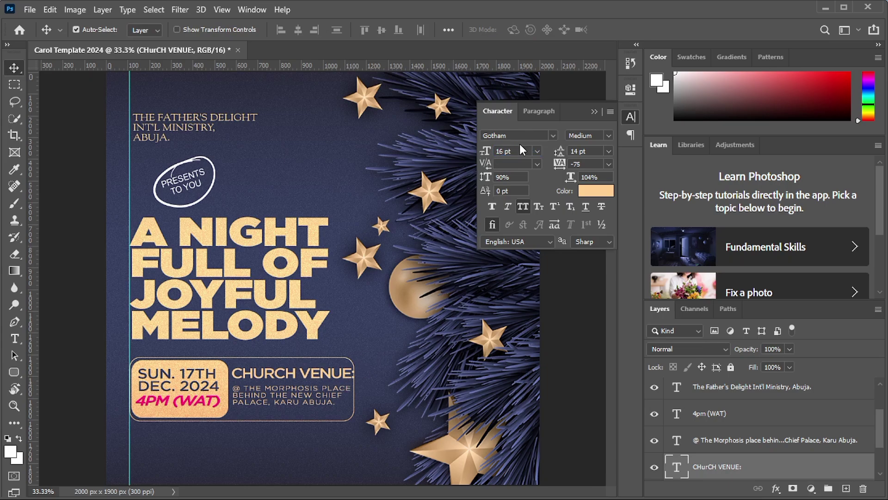
key(Return)
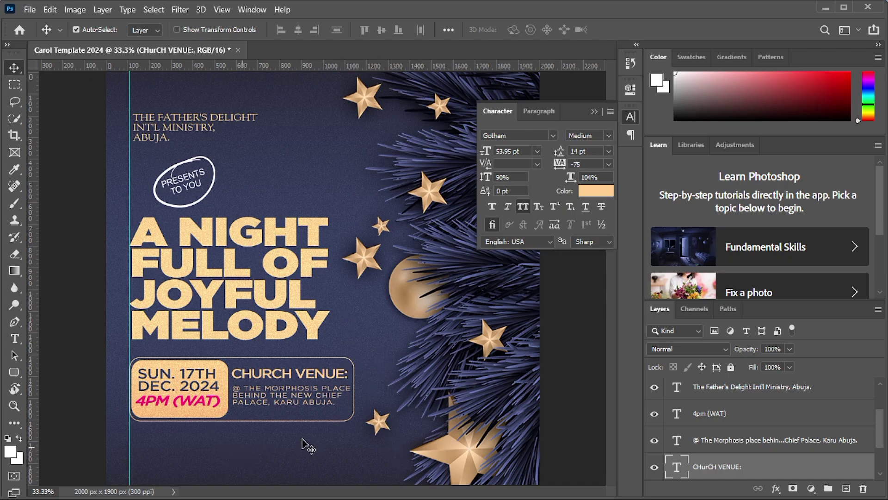
click(332, 440)
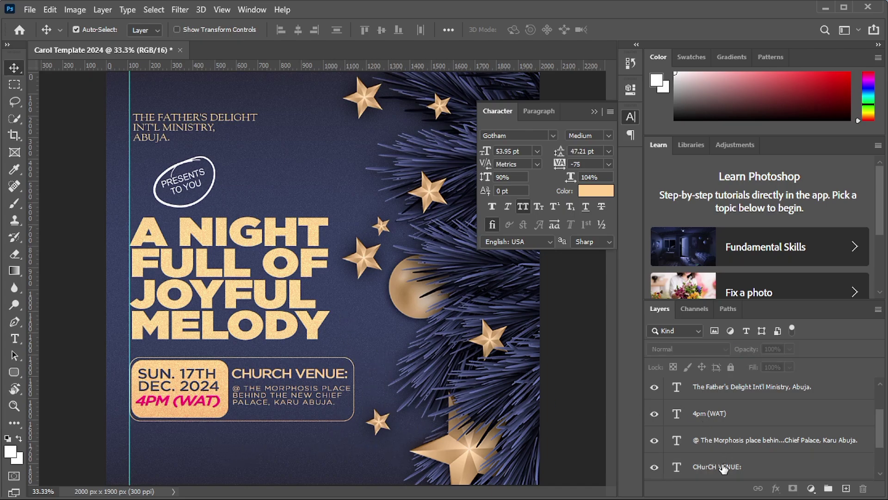
Unlock the Elements group and stretch its footer border rightward to a width of 102.89%, committing the transform
scroll(754, 460, down, 2)
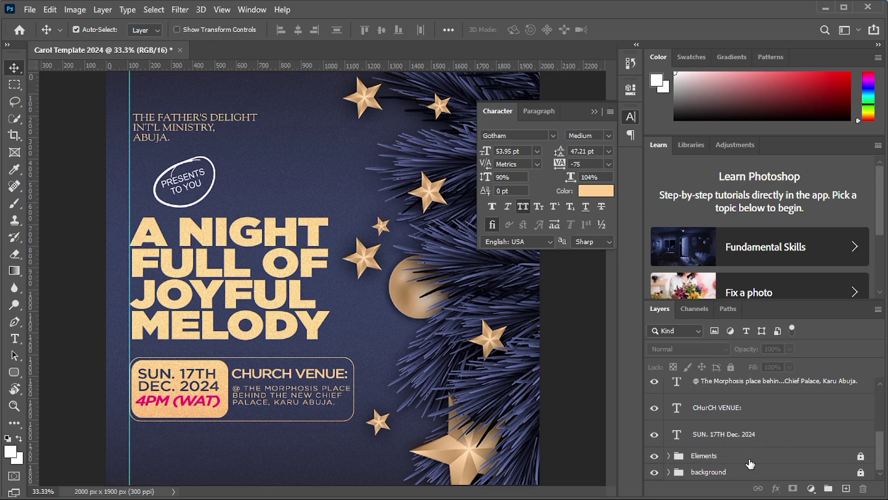
click(861, 456)
drag(354, 365, 351, 362)
scroll(764, 467, down, 2)
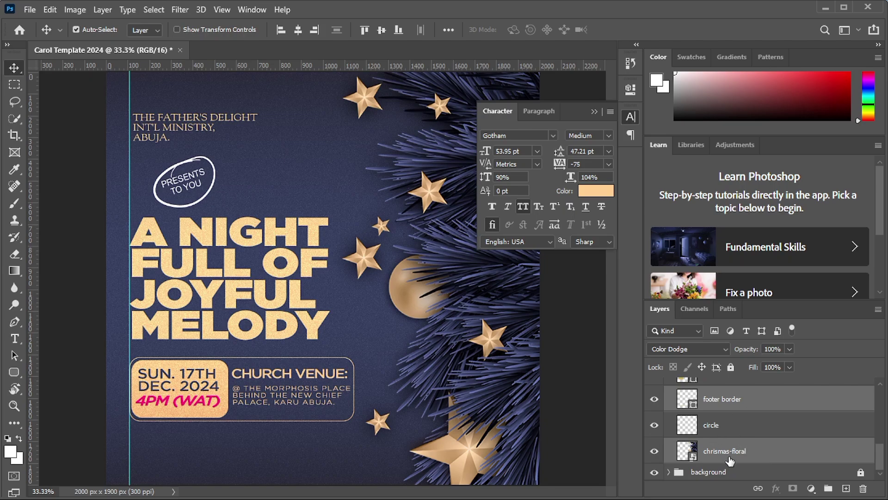
click(742, 403)
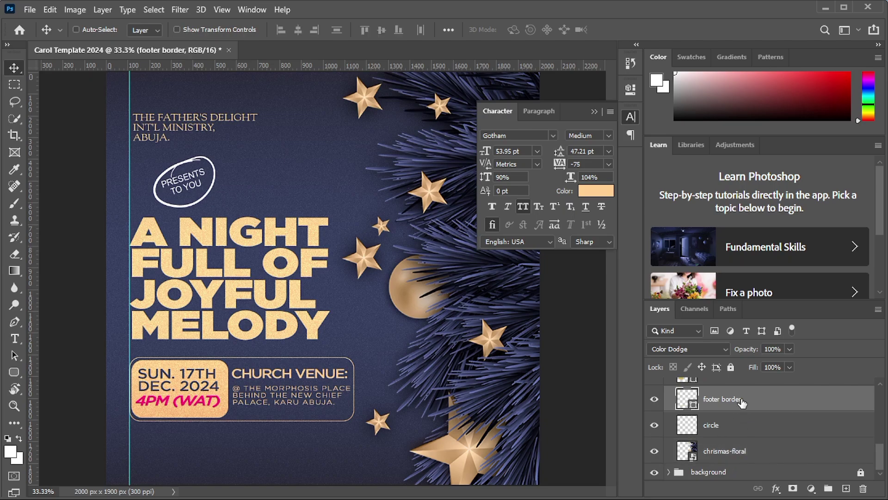
key(ctrl+t)
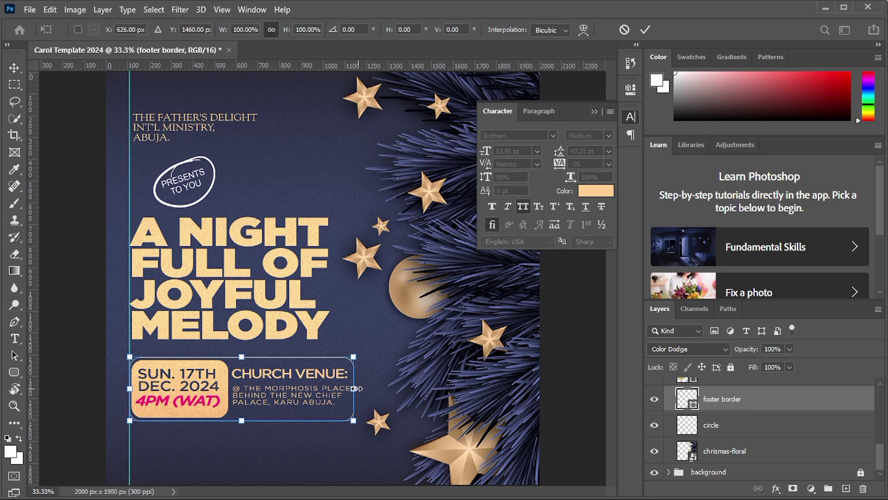
drag(354, 388, 361, 389)
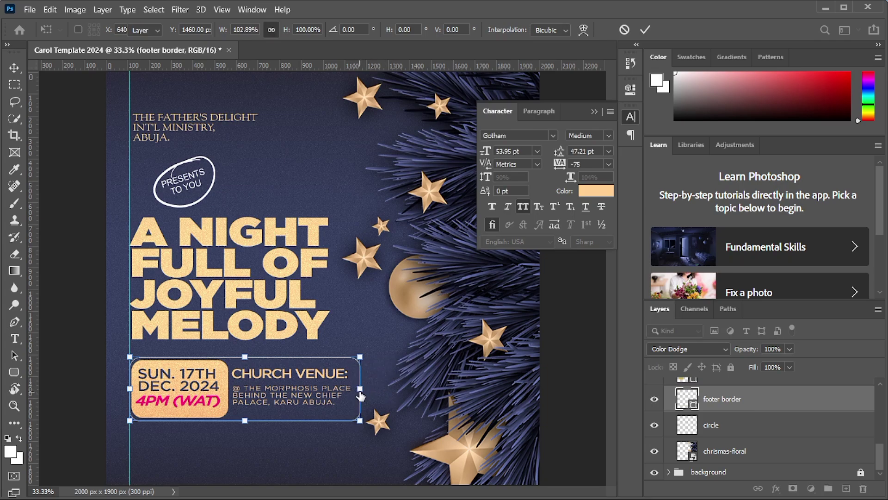
key(Return)
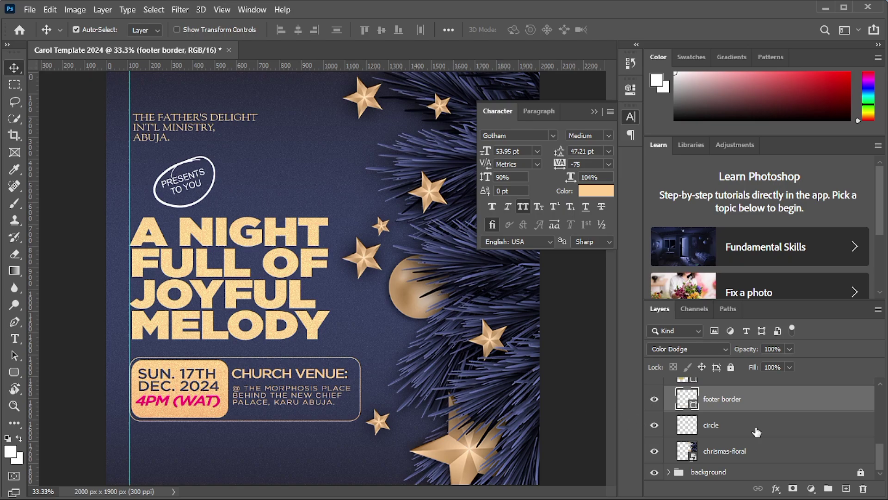
Collapse the Elements group and lock it again
scroll(756, 430, up, 2)
click(669, 406)
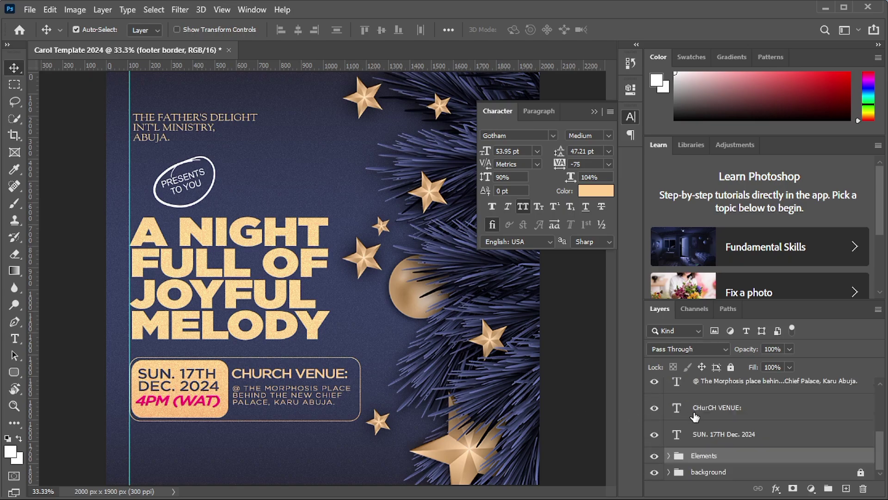
click(725, 457)
key(ctrl+slash)
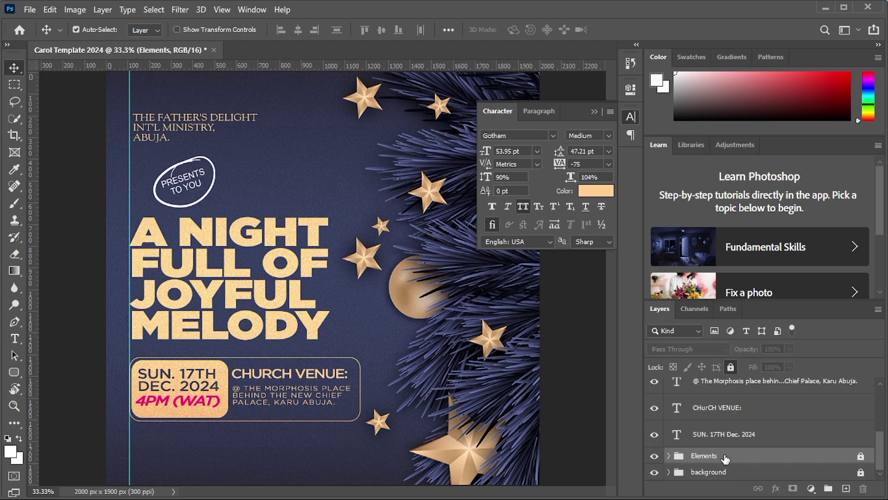
Set the venue address's leading to 9 pt and move the text slightly right inside the footer border
click(278, 402)
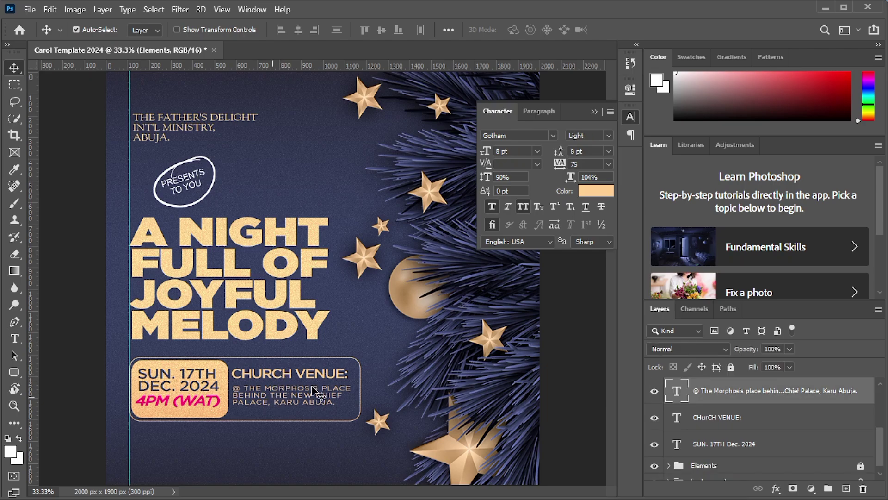
click(608, 153)
click(597, 201)
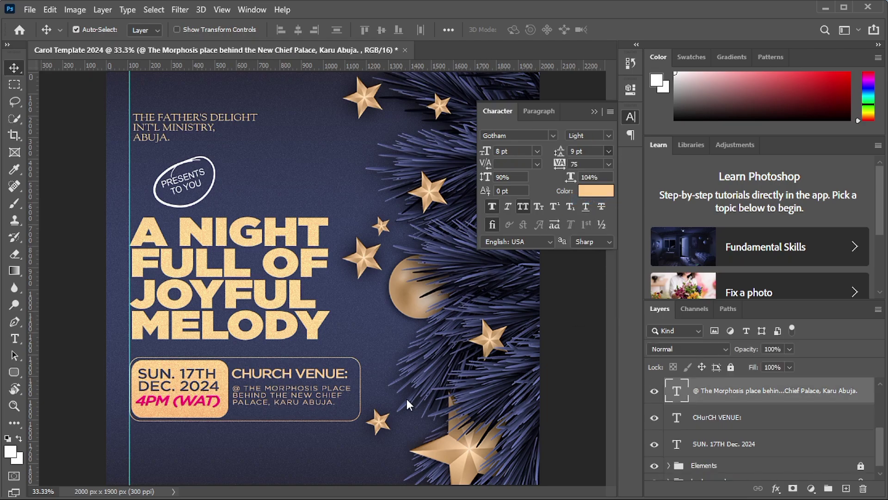
drag(282, 401, 286, 398)
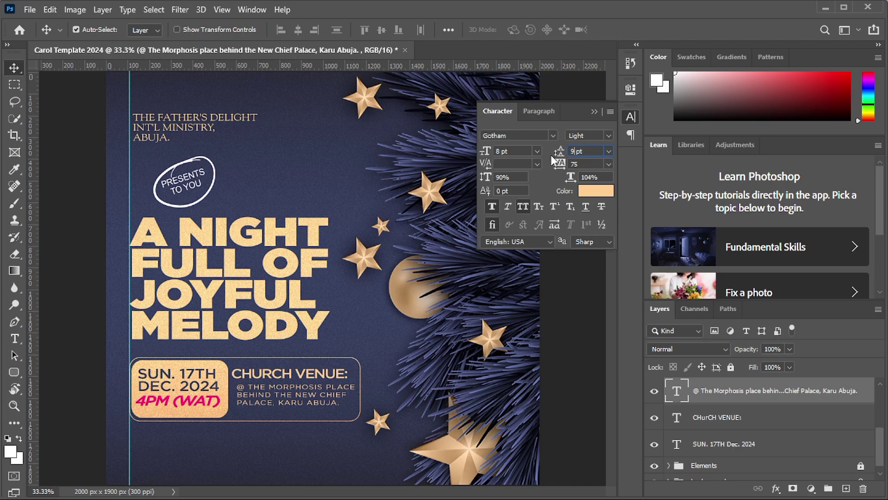
Set the venue address's leading to 9.5 pt and its vertical scale to 100%
text(.5)
key(Return)
click(490, 178)
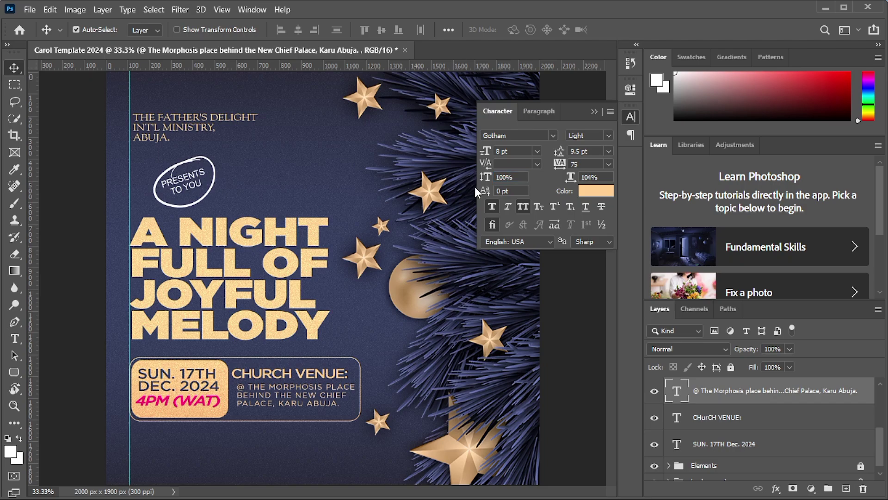
Move the "CHURCH VENUE:" heading slightly right and down so it sits directly above the venue address
drag(269, 376, 277, 377)
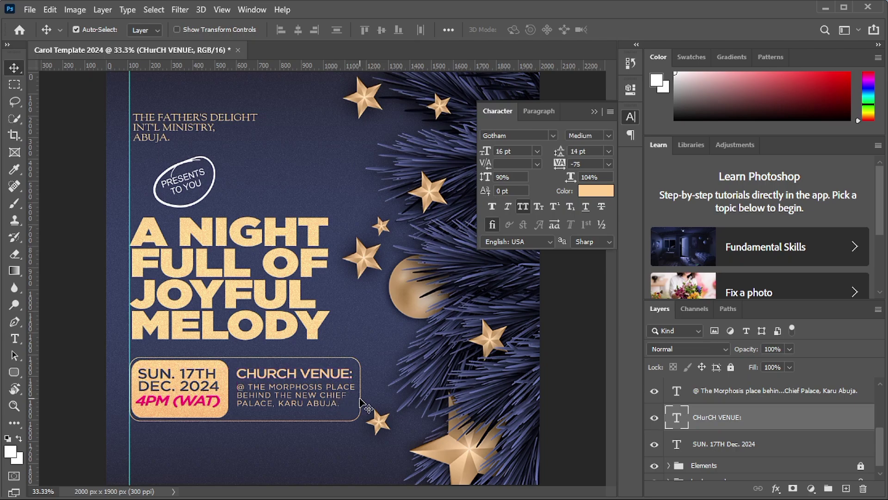
key(shift+Left)
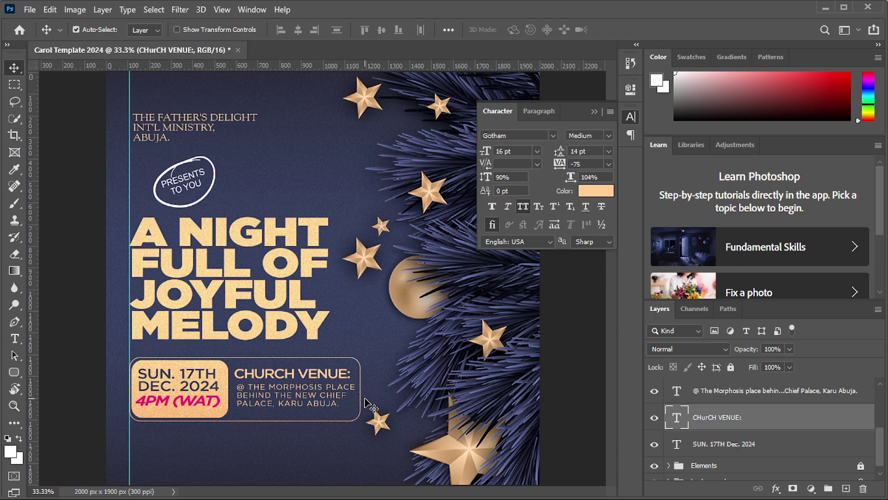
key(shift+Down)
key(shift+Right)
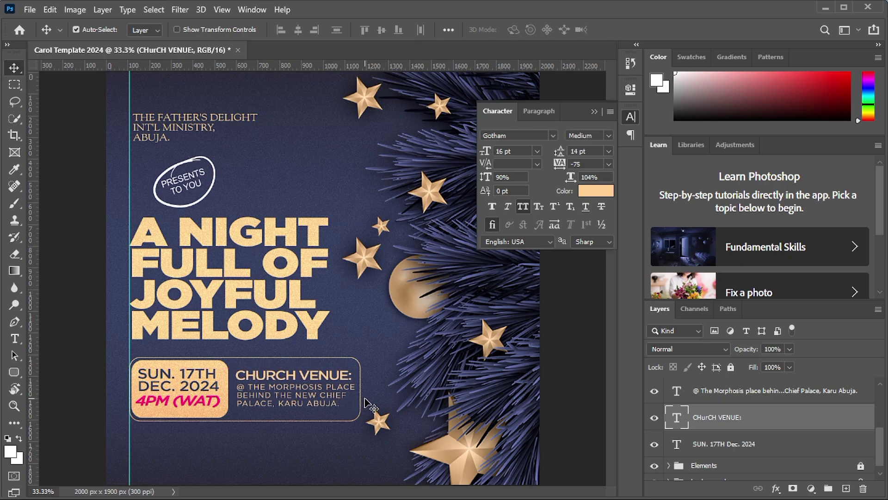
Nudge the venue address slightly down and left beneath the "CHURCH VENUE:" heading
click(284, 404)
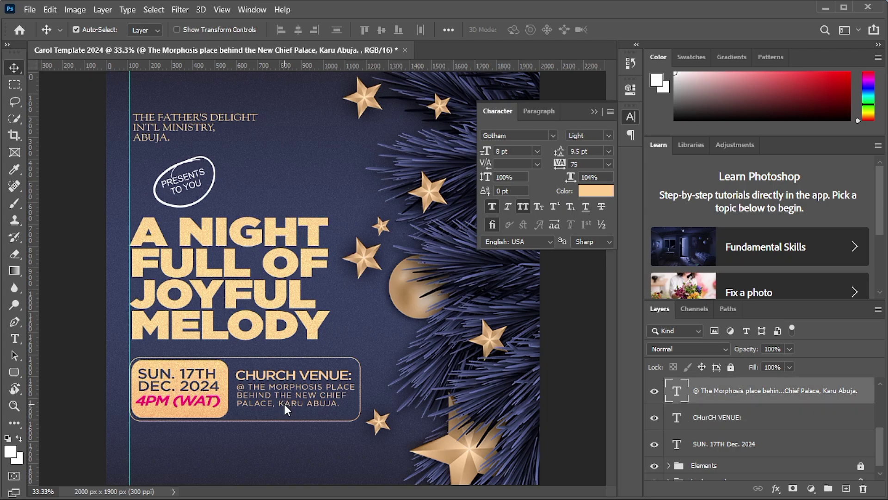
drag(284, 404, 285, 405)
key(shift+Left)
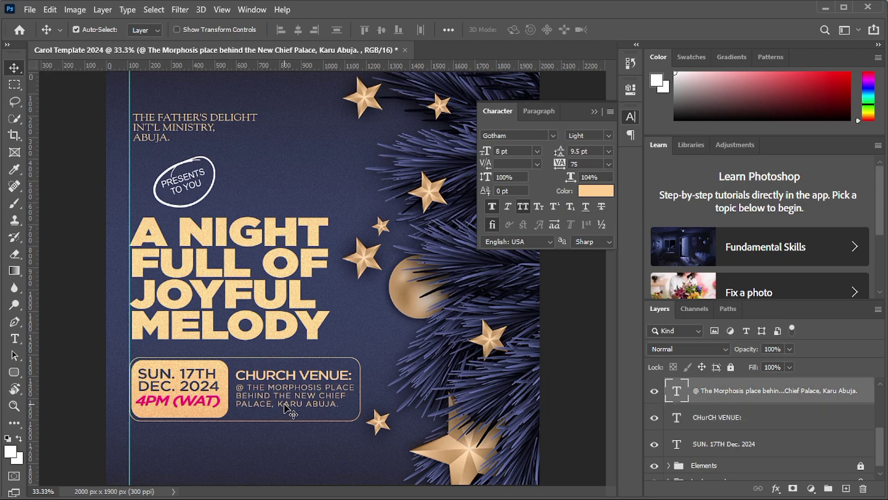
key(Left)
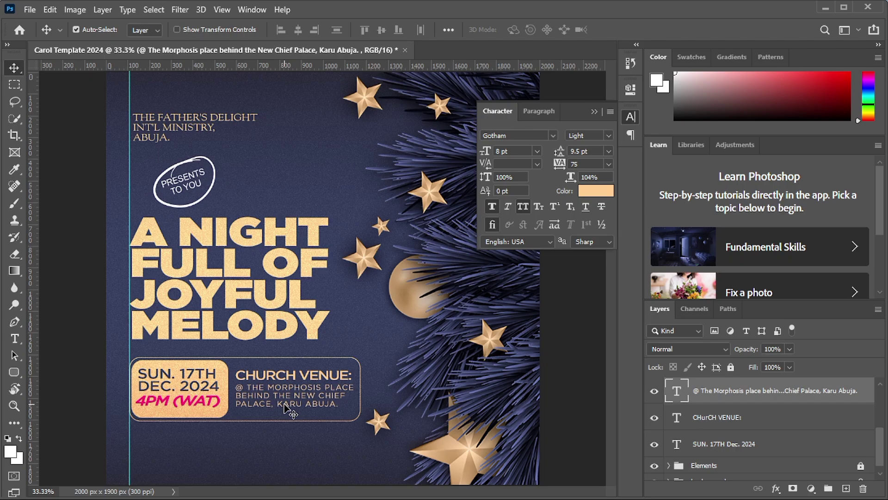
key(shift+Left)
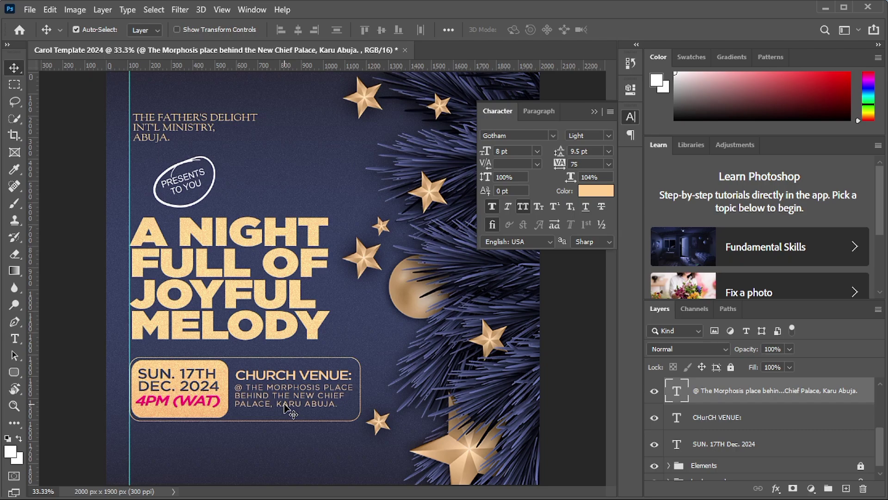
Nudge the "CHURCH VENUE:" heading left until its edge aligns with the venue address
click(275, 378)
key(Left)
key(Left)
key(Left)
key(Left)
key(Left)
key(Left)
key(Left)
key(Left)
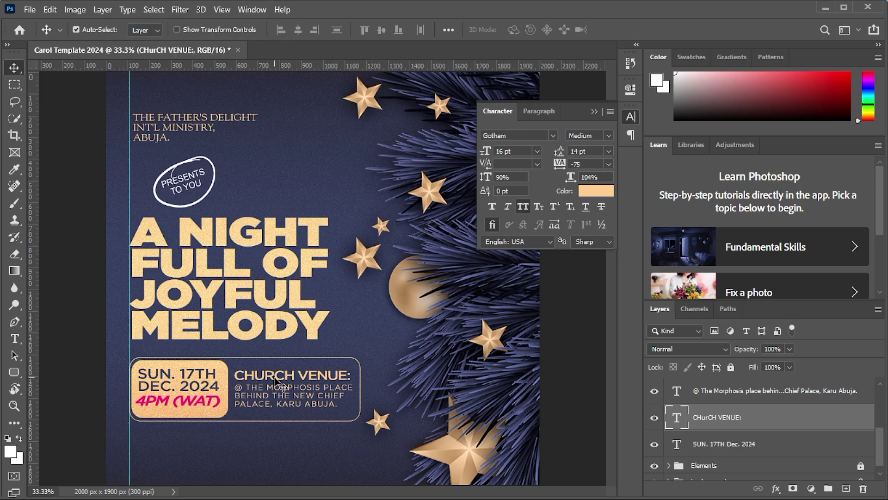
Check the venue block up close and the whole flyer at 25% zoom, and collapse the character settings
key(ctrl+plus)
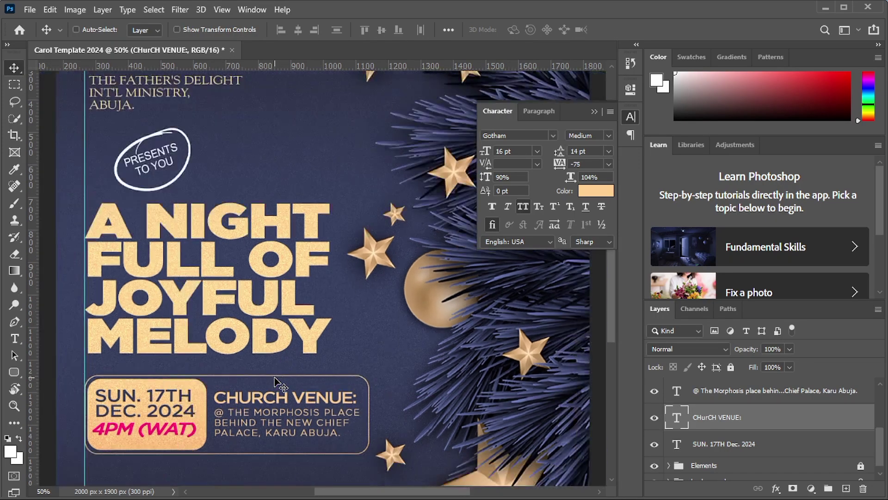
key(ctrl+minus)
key(ctrl+minus)
key(ctrl+plus)
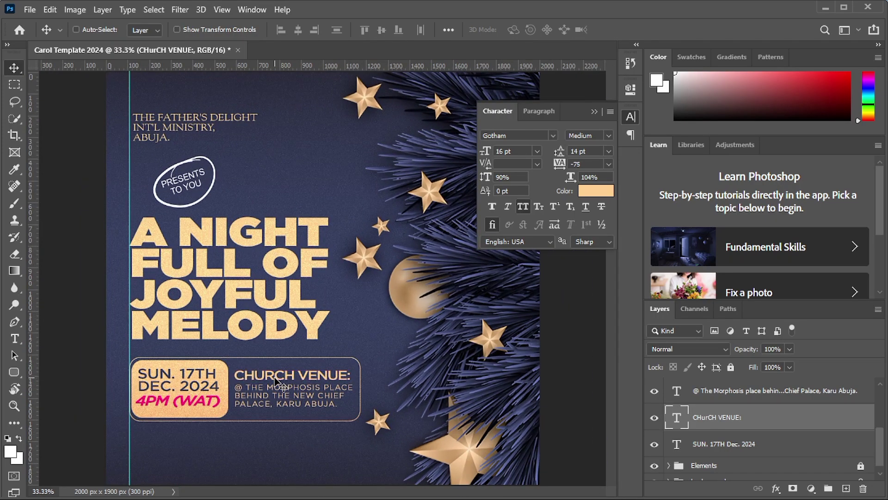
key(ctrl+minus)
key(ctrl+plus)
key(ctrl+minus)
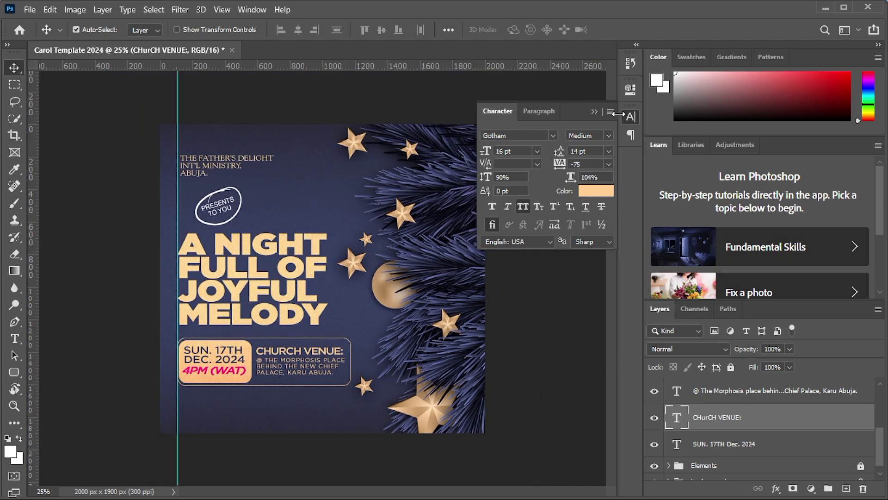
click(594, 111)
Group all the text layers, from the "A Night Full of Joyful Melody" title down to the date, and name the group "Text"
scroll(740, 411, up, 2)
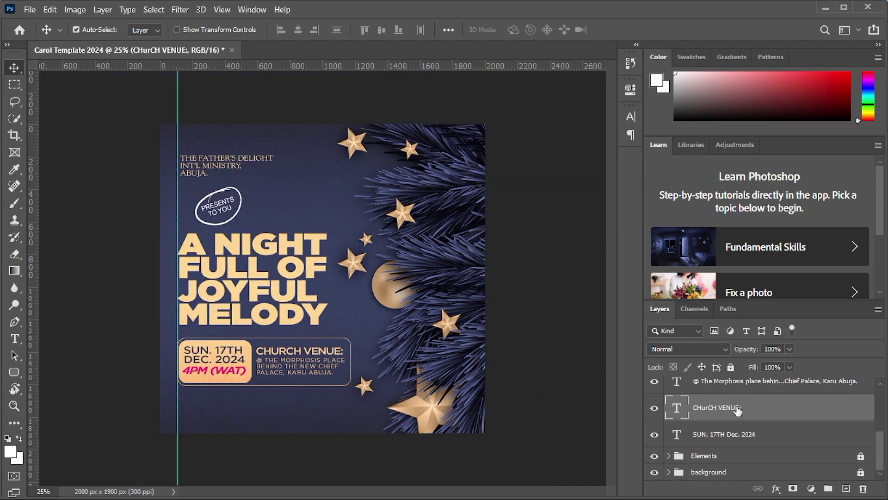
scroll(740, 410, up, 3)
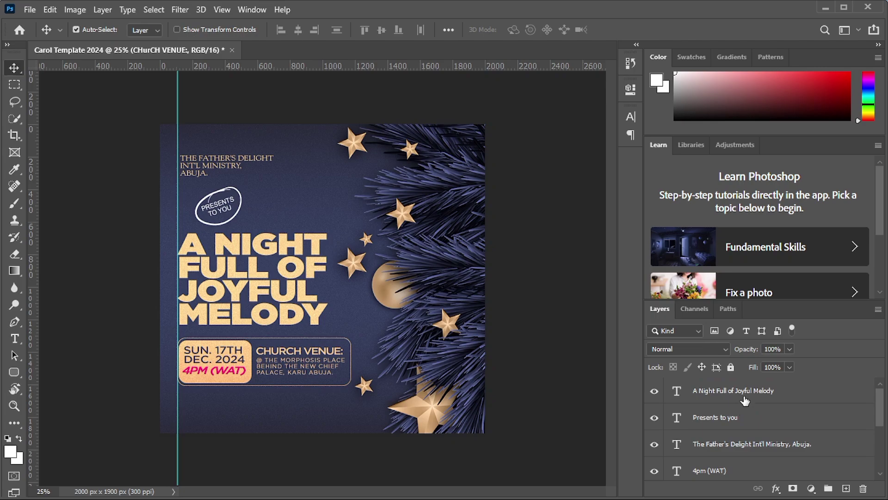
key(shift+alt+d)
click(730, 398)
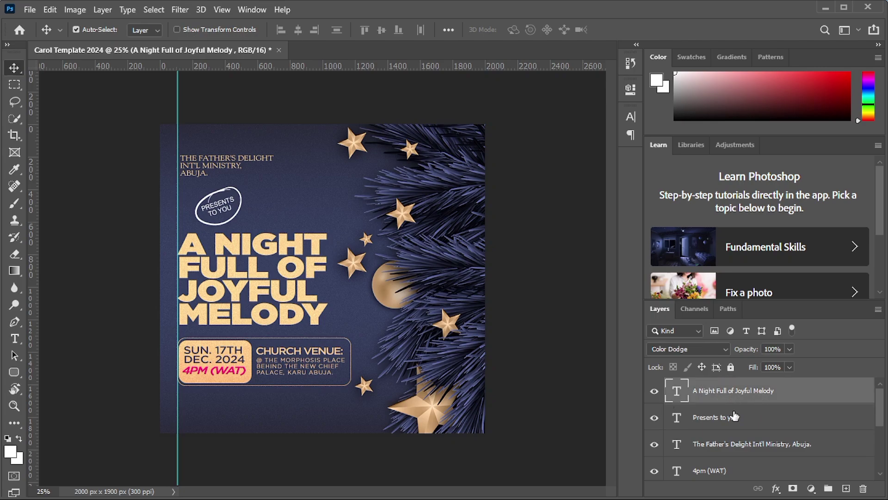
scroll(735, 417, down, 5)
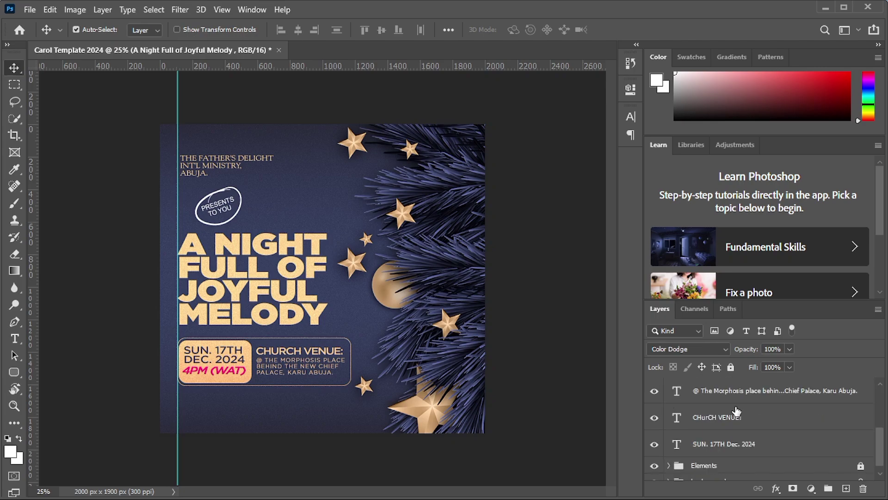
shift+click(717, 431)
key(ctrl+g)
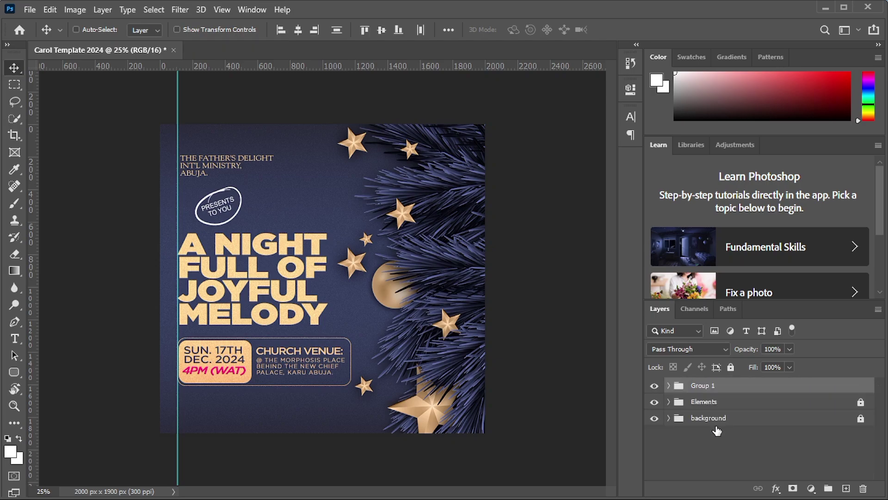
double_click(704, 386)
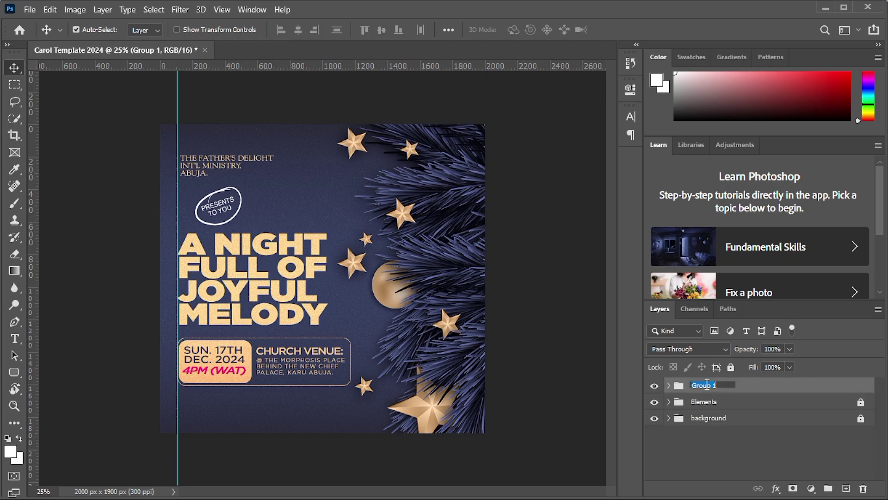
text(Text)
key(Return)
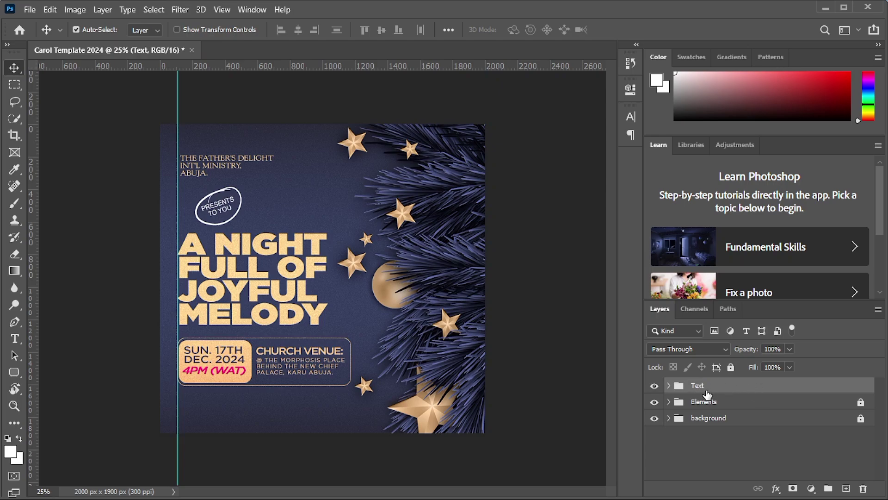
Check what the Text and Elements groups contain by hiding them and showing them again
click(653, 386)
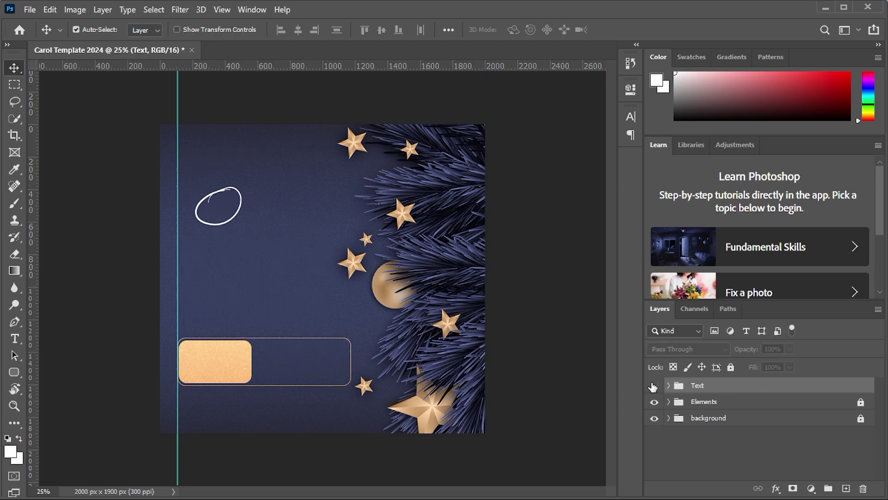
click(654, 385)
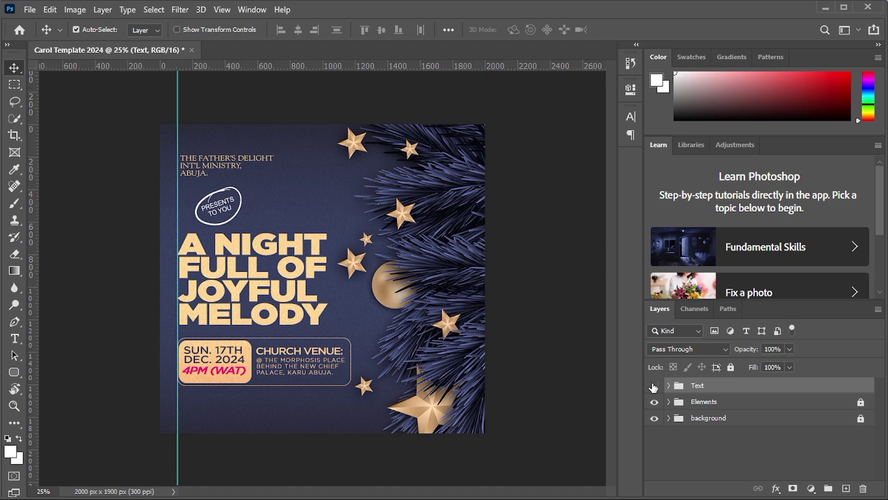
click(653, 386)
click(657, 402)
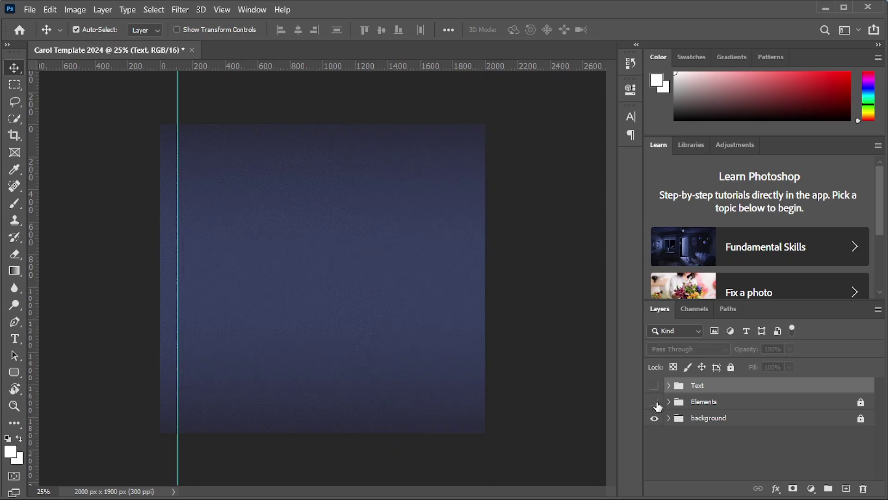
click(655, 402)
click(654, 385)
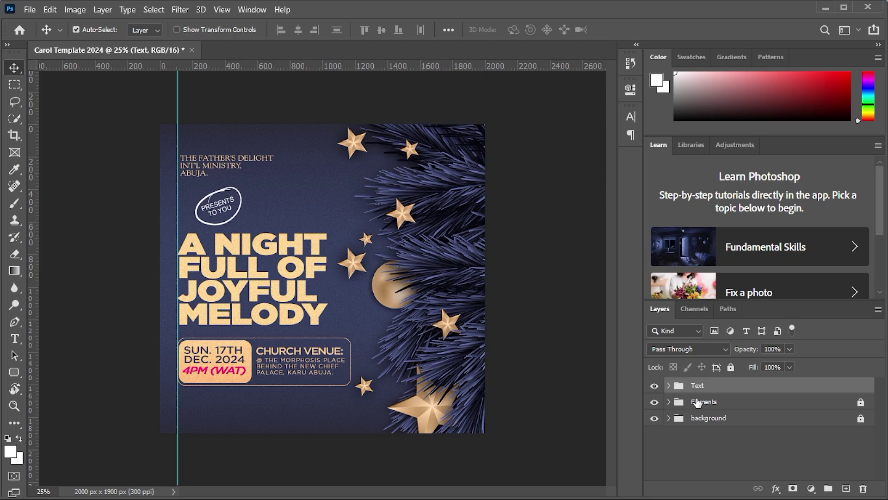
Draw a rectangular strip about 1996 by 80 px across the flyer below the date and venue block, and fill it with pink
click(18, 368)
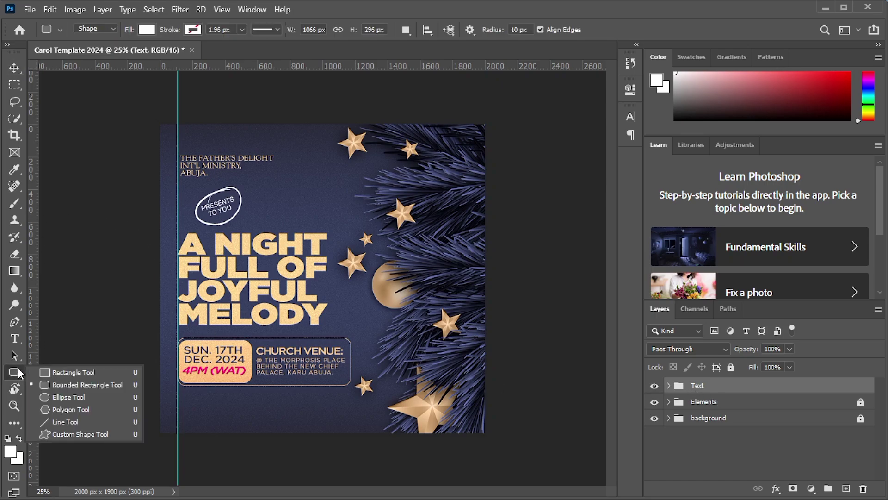
click(64, 373)
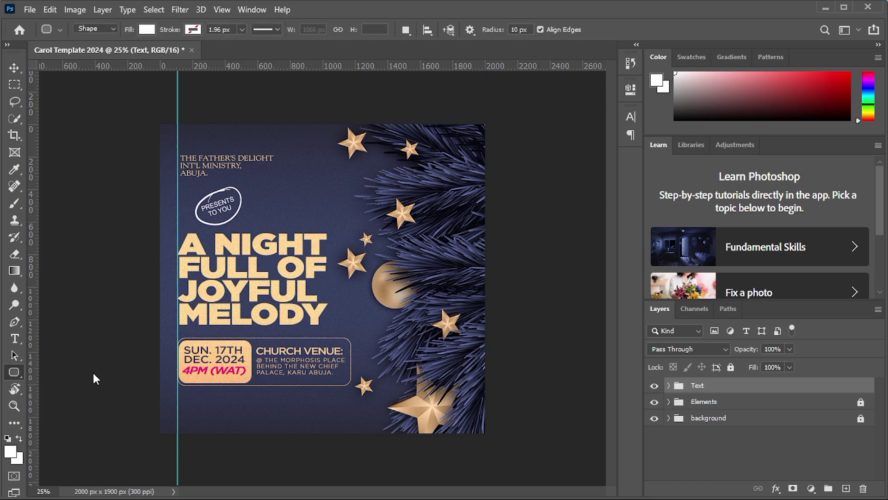
click(56, 376)
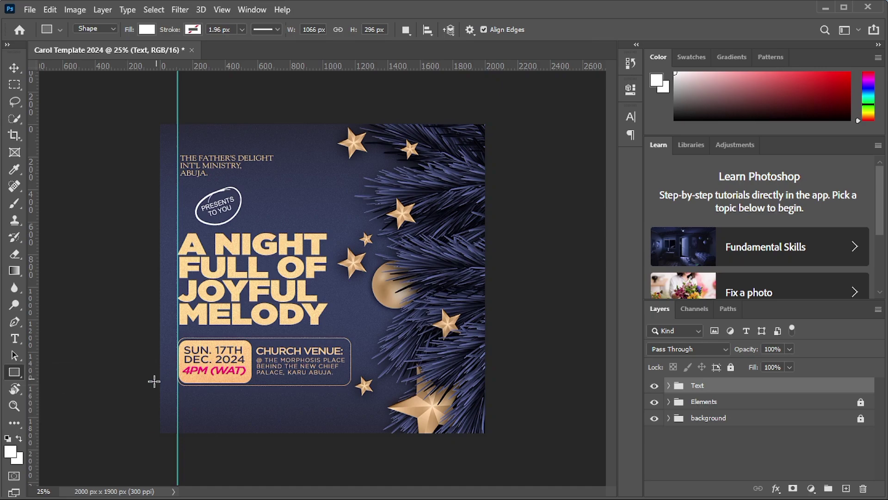
mouse_move(160, 399)
mouse_down()
mouse_move(239, 410)
mouse_move(485, 411)
mouse_up()
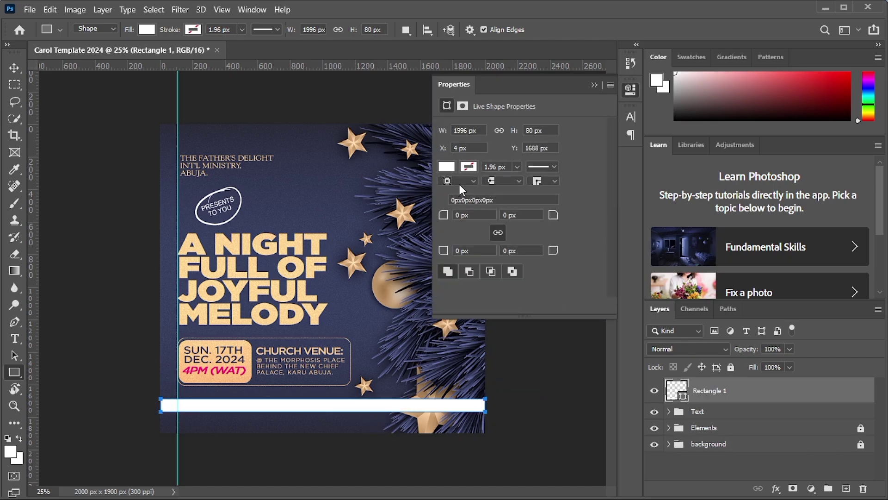
click(447, 167)
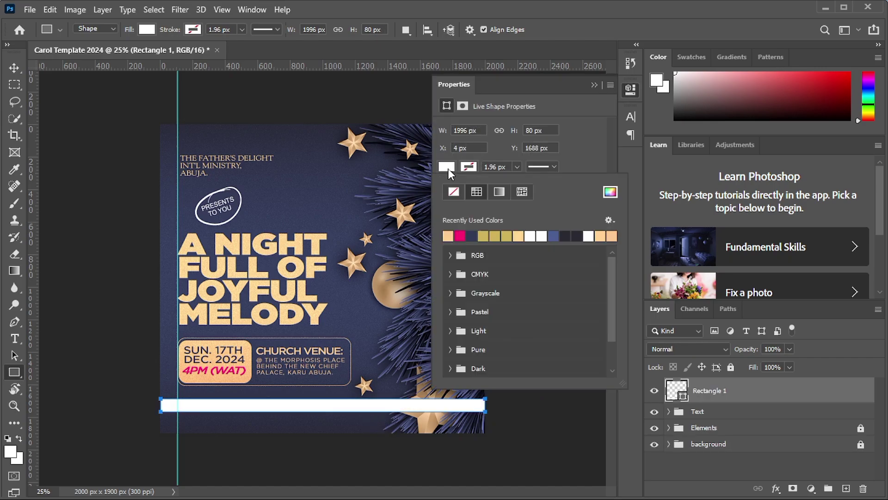
click(460, 235)
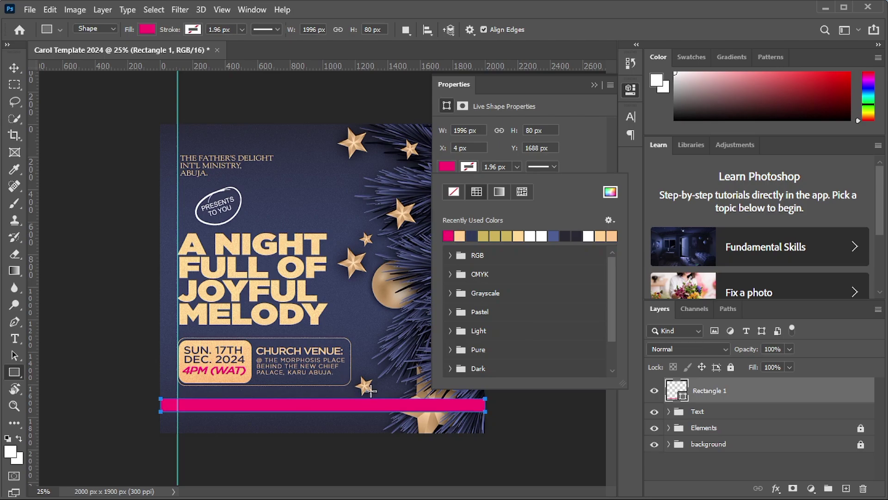
Set the pink strip's blend mode to Luminosity
click(14, 69)
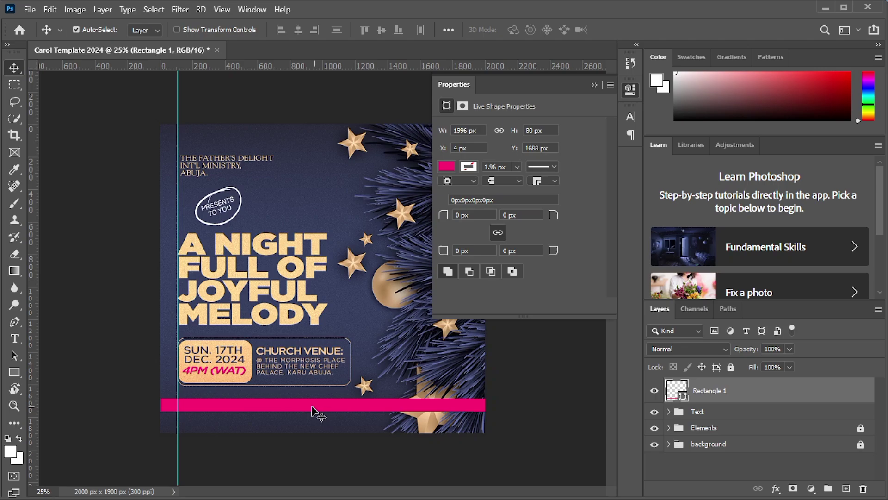
click(689, 350)
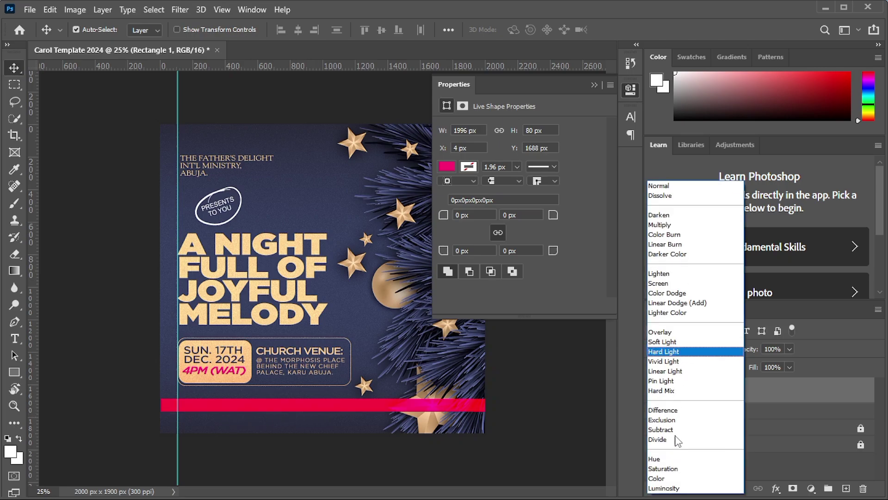
click(667, 488)
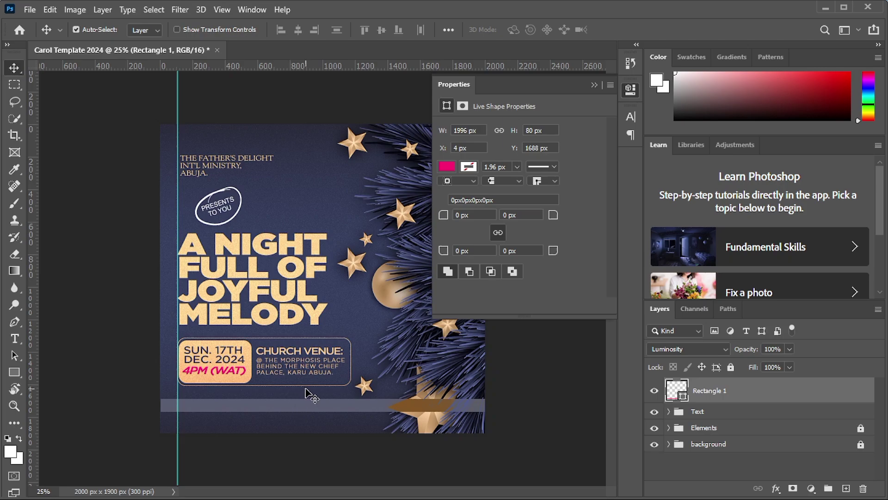
Reduce the strip's height to about 65 px, keeping its upper edge in place
key(ctrl+plus)
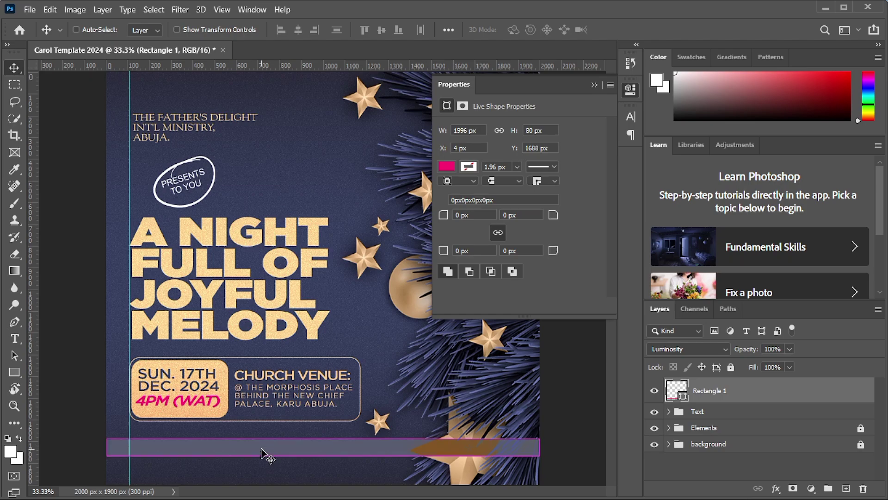
key(ctrl+t)
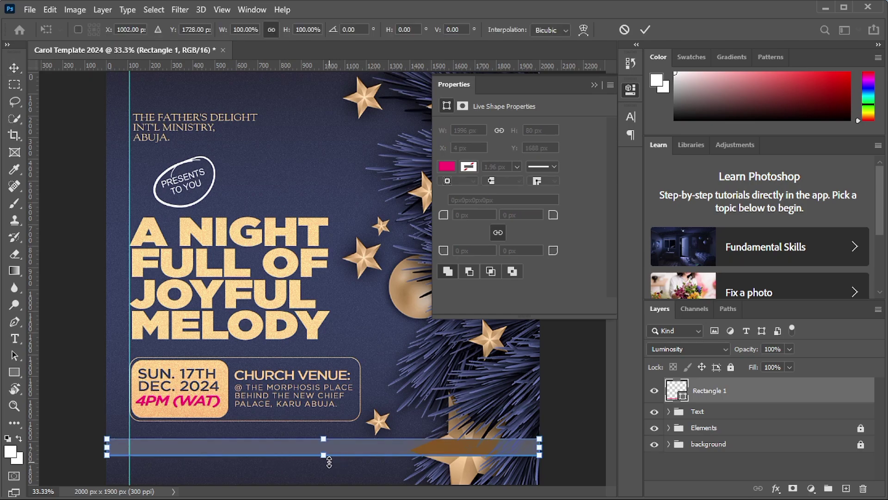
drag(329, 460, 330, 459)
key(Return)
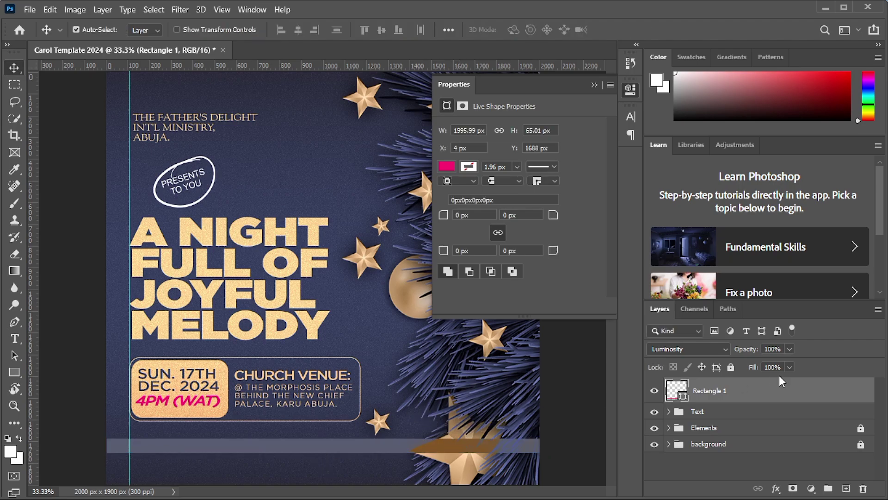
Rename the strip layer "tin-line", move it into the Elements group, and collapse the shape properties
double_click(717, 394)
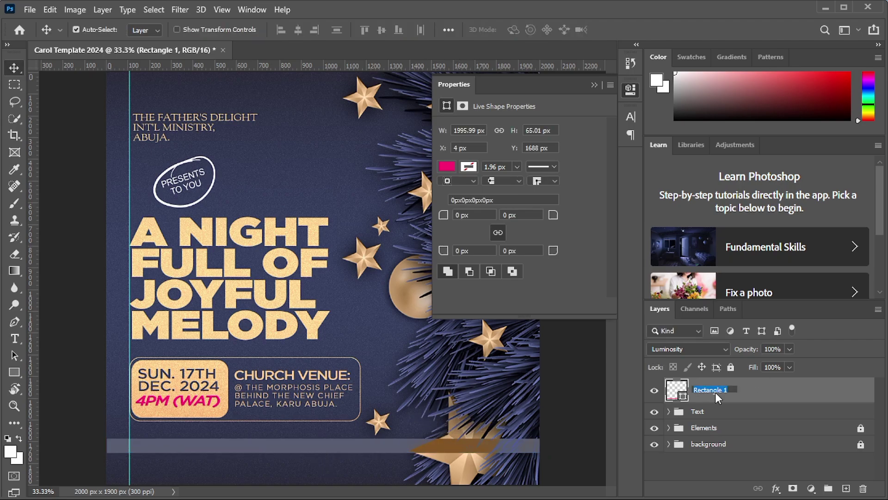
text(tin-line)
click(768, 393)
drag(767, 392, 759, 424)
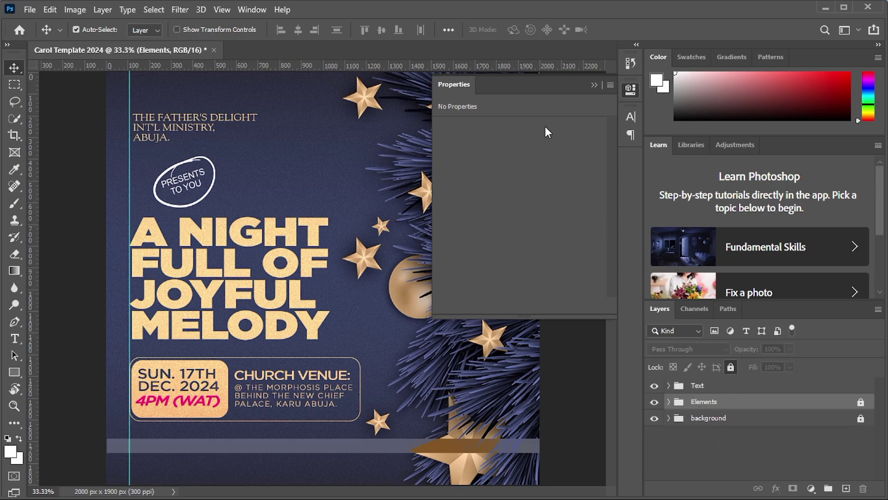
click(594, 85)
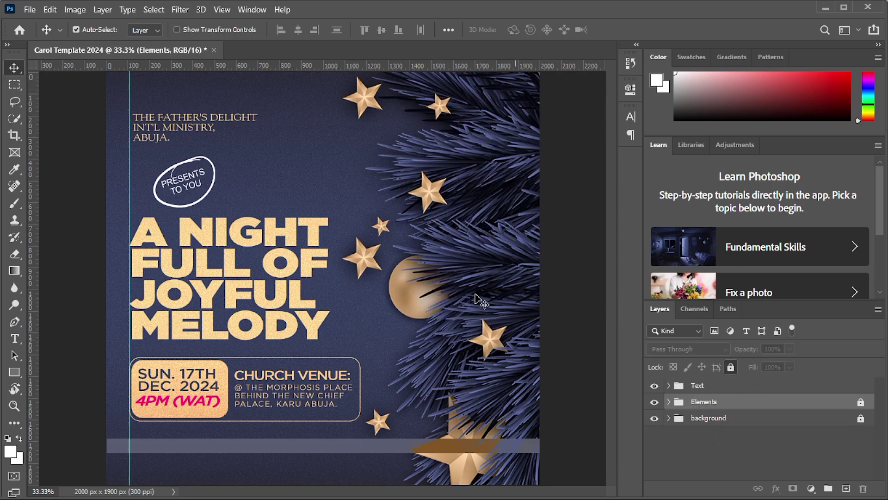
Duplicate the "Presents to you" text and place the copy on the strip below the venue address
click(185, 183)
key(ctrl+j)
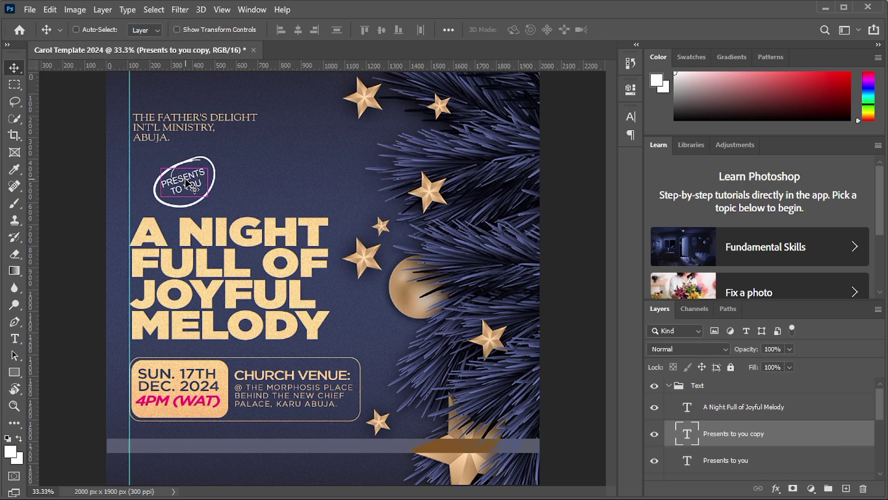
drag(187, 183, 276, 447)
key(ctrl)
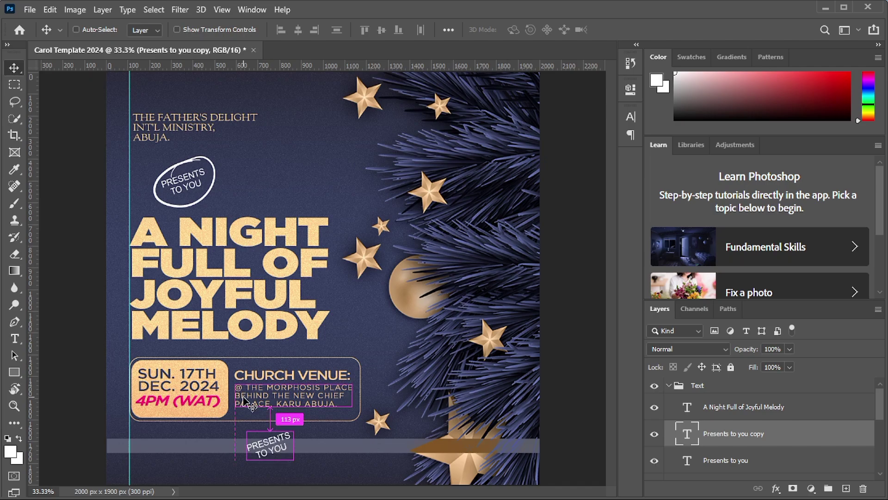
Rotate the copied text about 16.22° so it sits level, and delete its wording
key(ctrl+t)
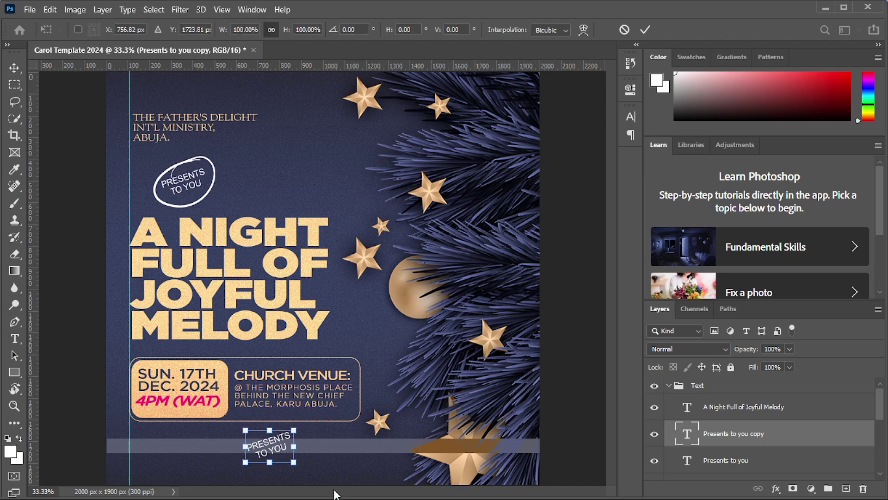
drag(318, 430, 336, 443)
key(Escape)
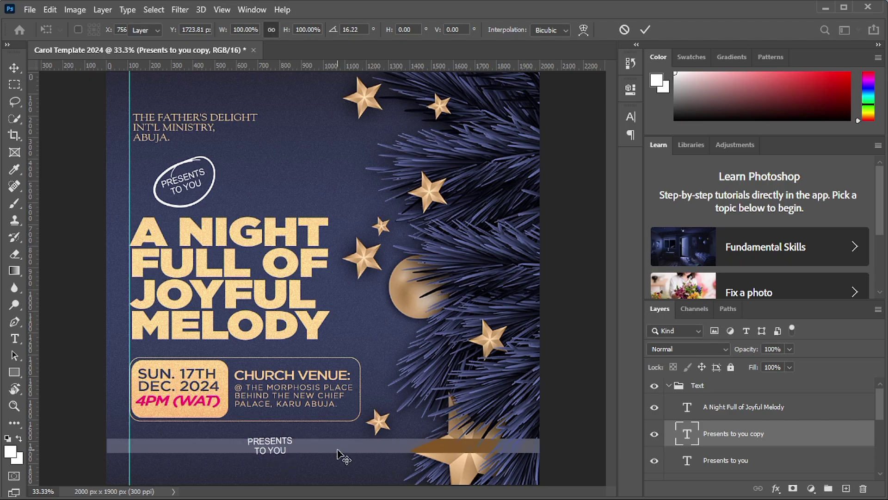
double_click(278, 443)
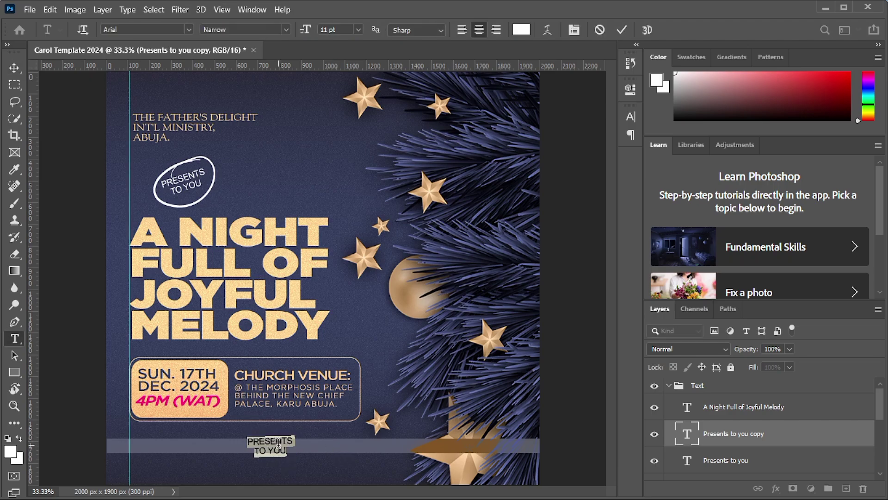
key(BackSpace)
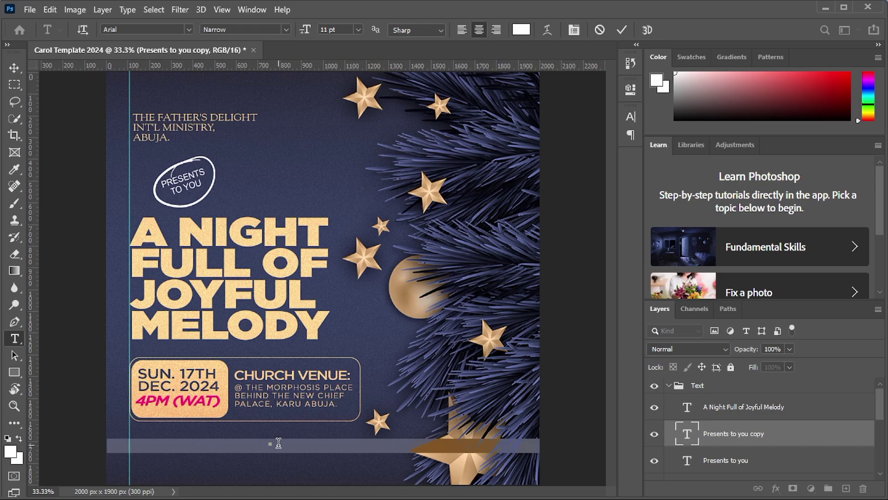
Switch to the Chrismas Carol.txt notes in Notepad and copy the two contact phone numbers
click(826, 7)
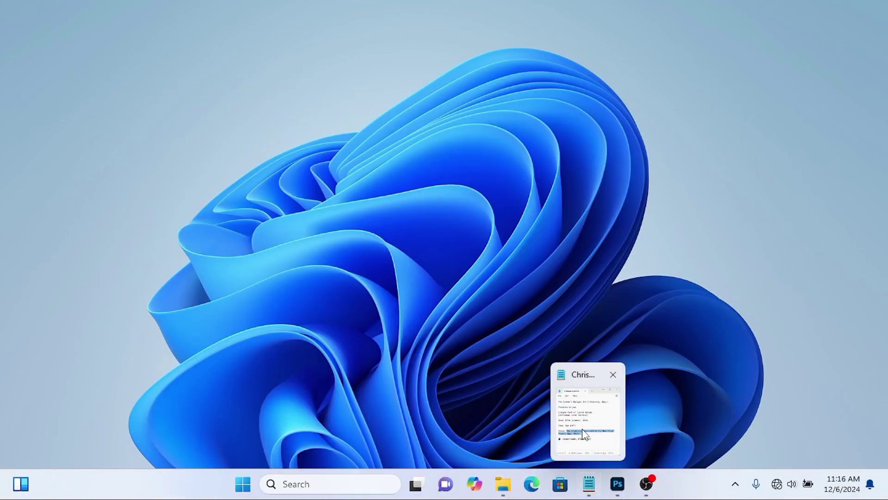
click(596, 490)
click(274, 329)
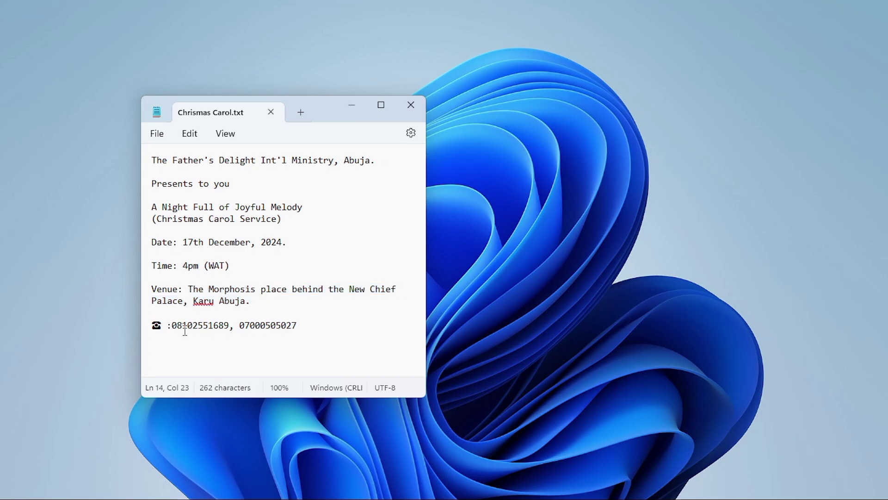
drag(176, 329, 318, 337)
key(ctrl+c)
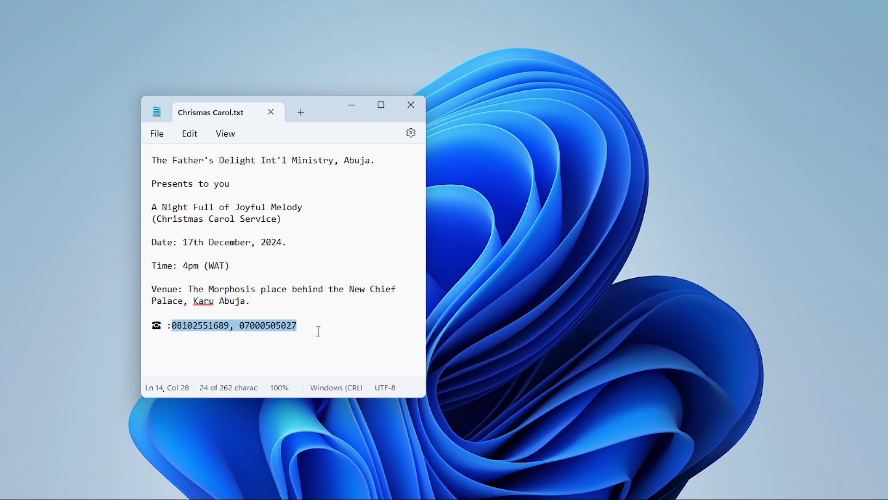
Switch back to the flyer in Photoshop and paste the two contact phone numbers into the emptied text on the strip
click(356, 108)
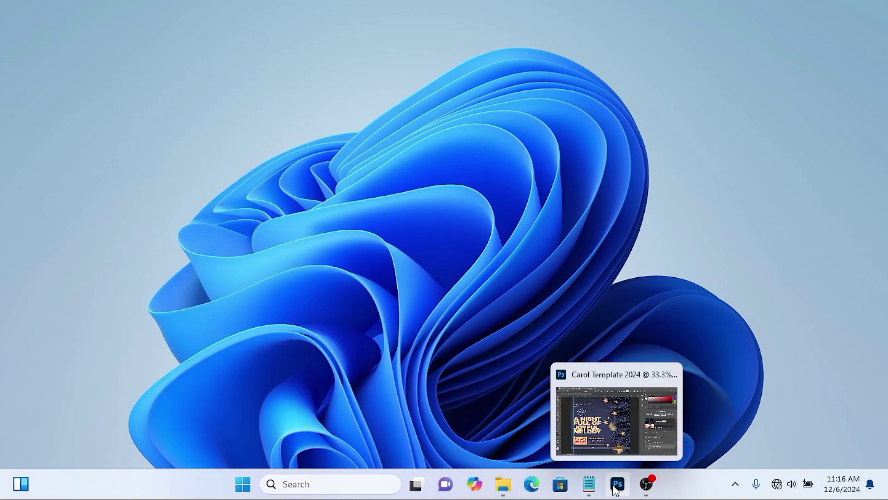
click(617, 421)
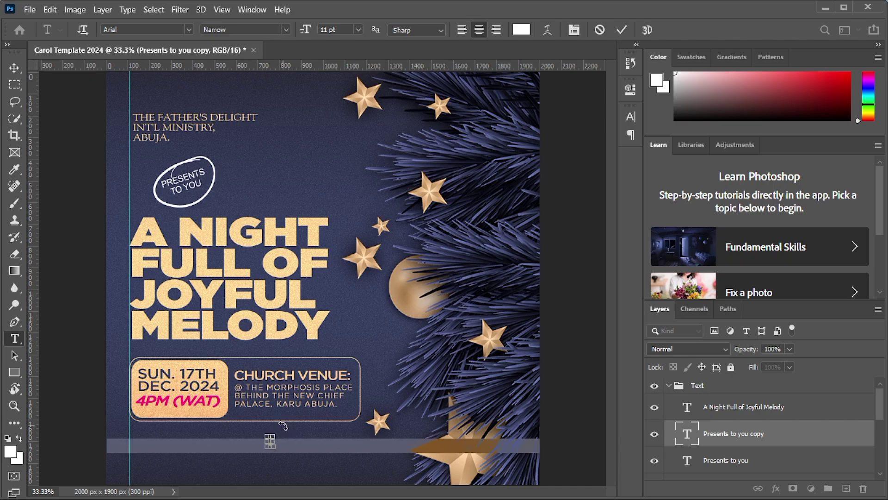
key(ctrl+v)
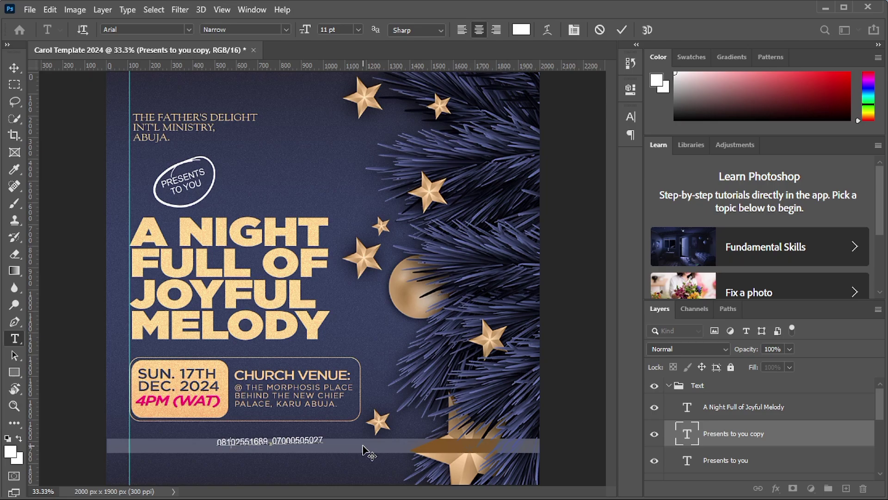
Insert "FOR MORE INFO." before the phone numbers and commit the text edit
text(FOR M)
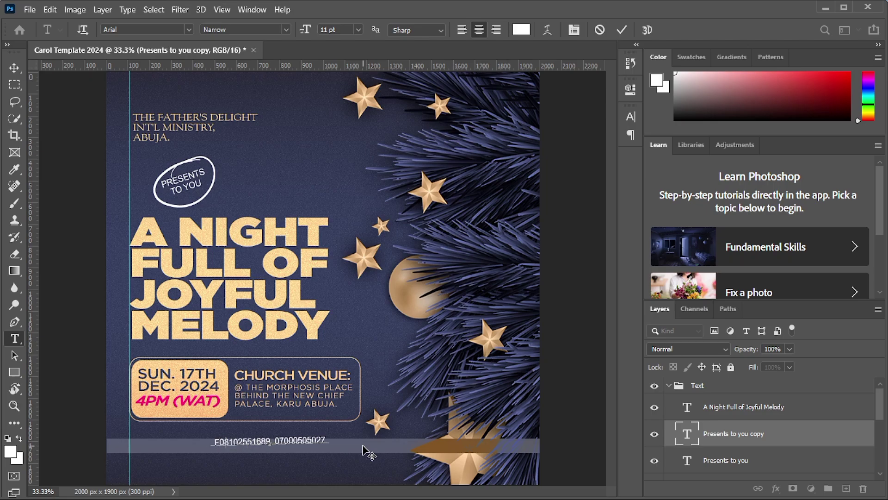
text(OFF)
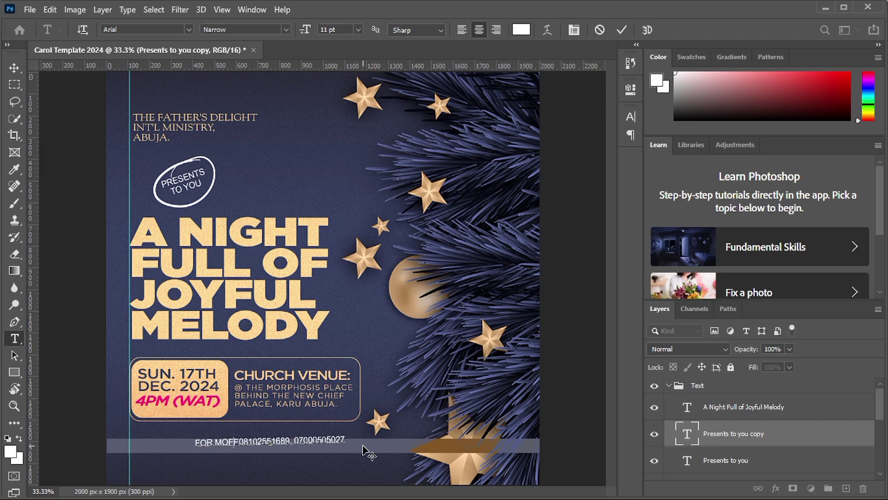
key(BackSpace)
key(BackSpace)
text(RE)
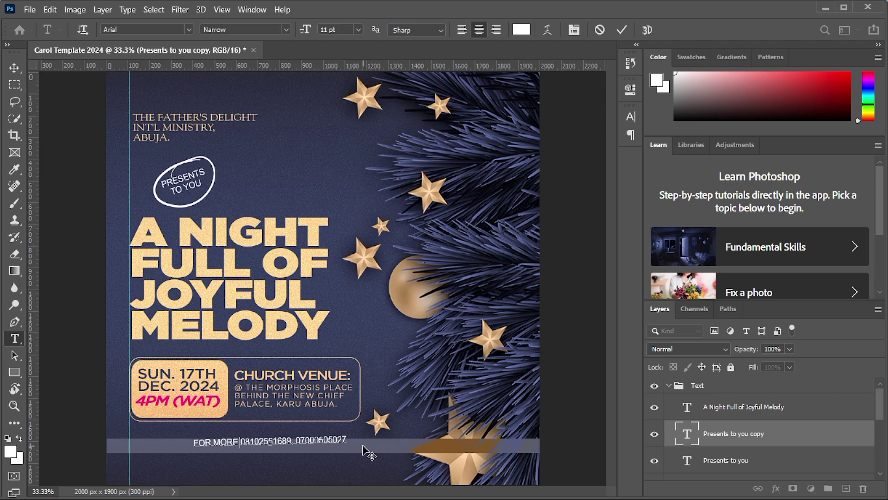
key(BackSpace)
key(BackSpace)
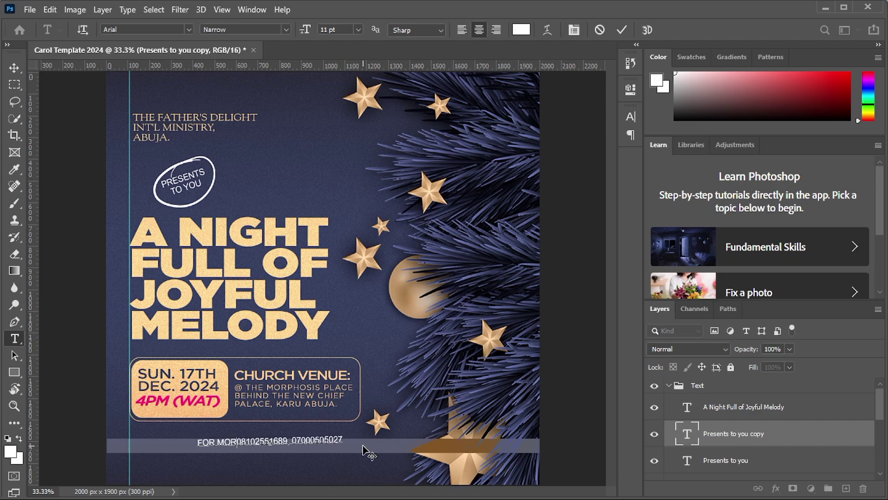
text(E)
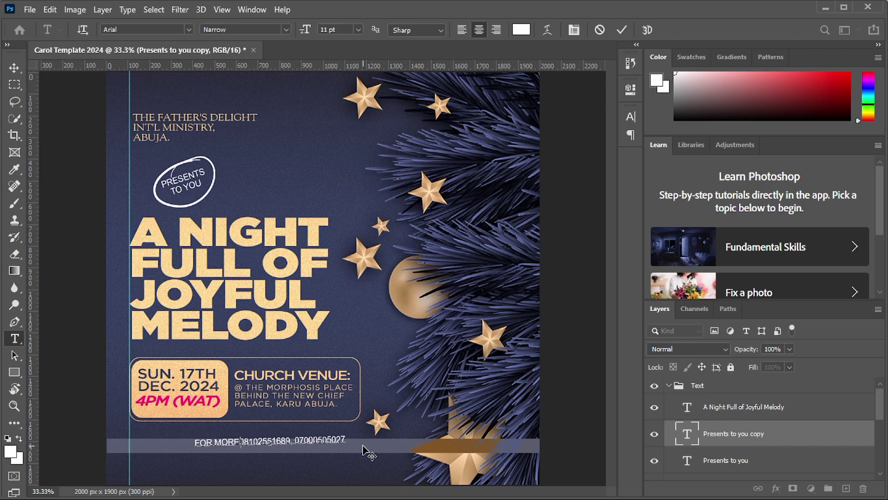
text( INFOR)
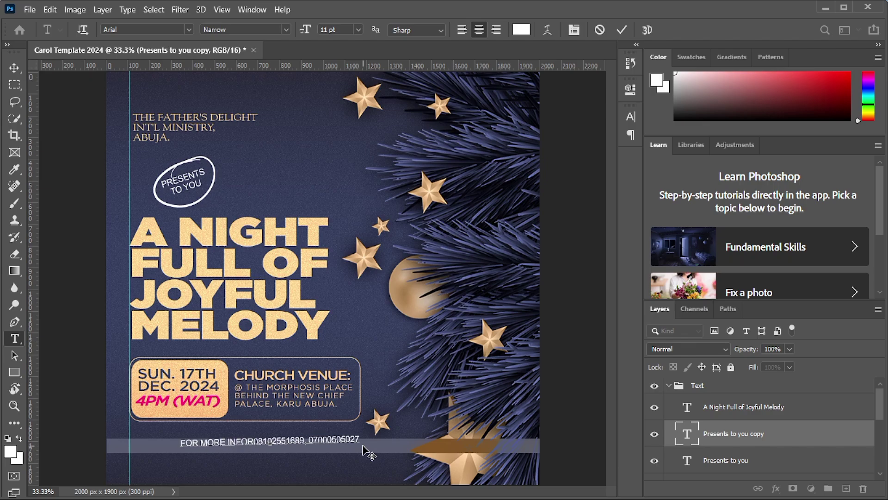
key(BackSpace)
text(.)
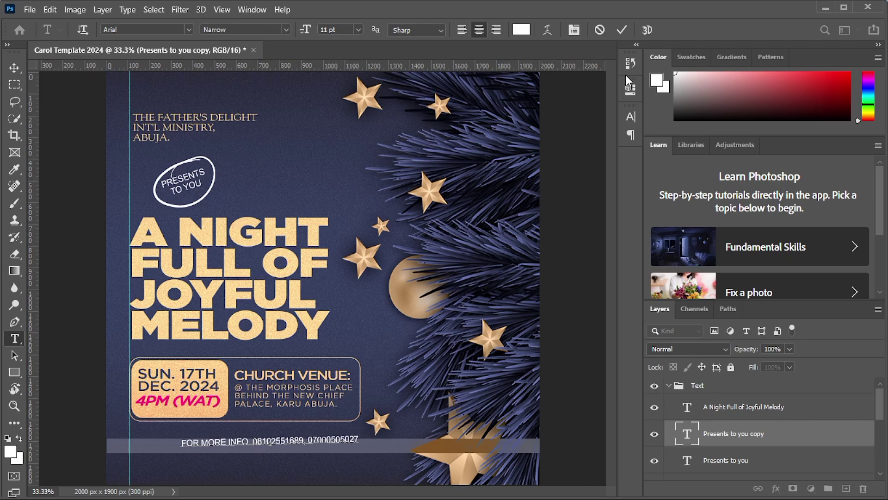
click(621, 30)
Move the contact text down onto the strip and rotate it 1.25° so it sits level
key(ctrl+plus)
key(ctrl+plus)
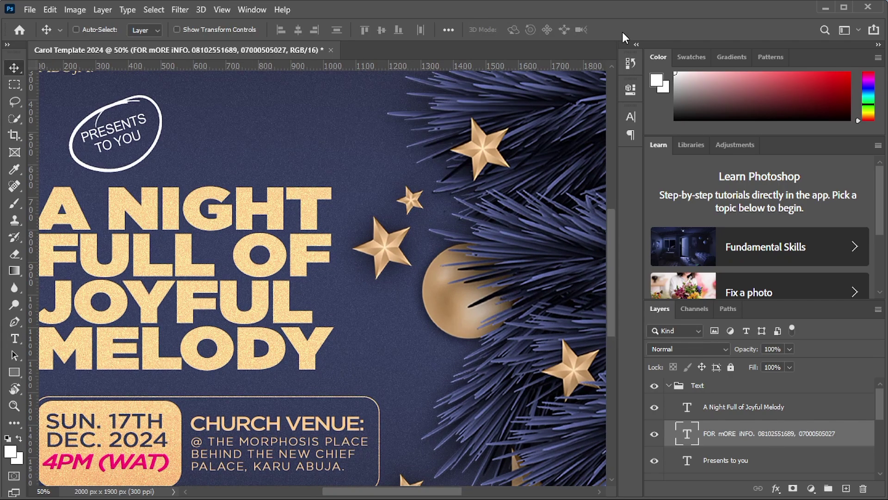
scroll(473, 279, down, 5)
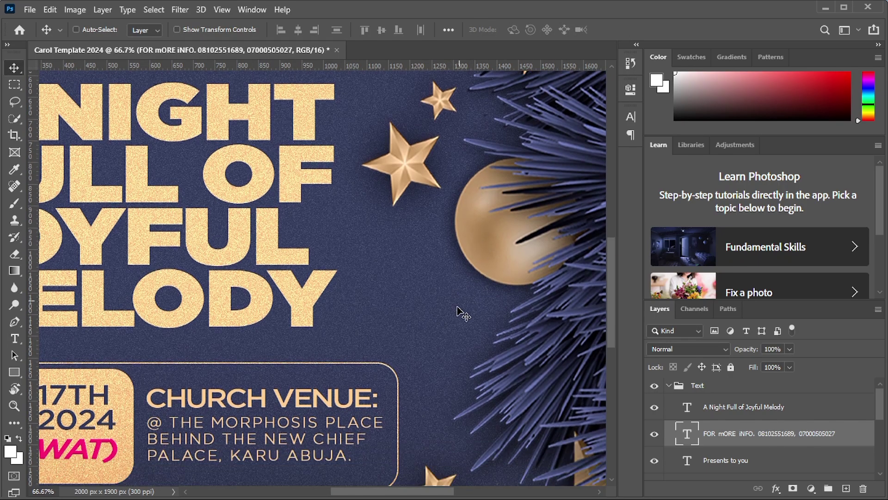
scroll(465, 308, down, 4)
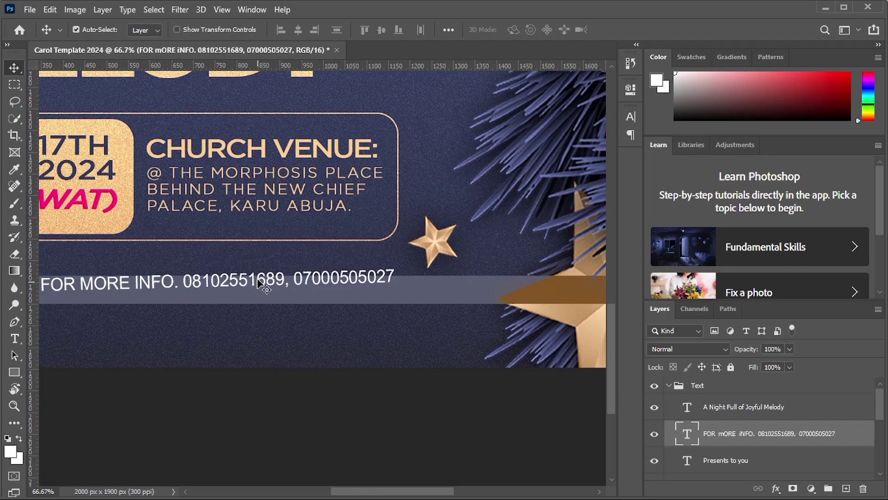
drag(282, 280, 316, 287)
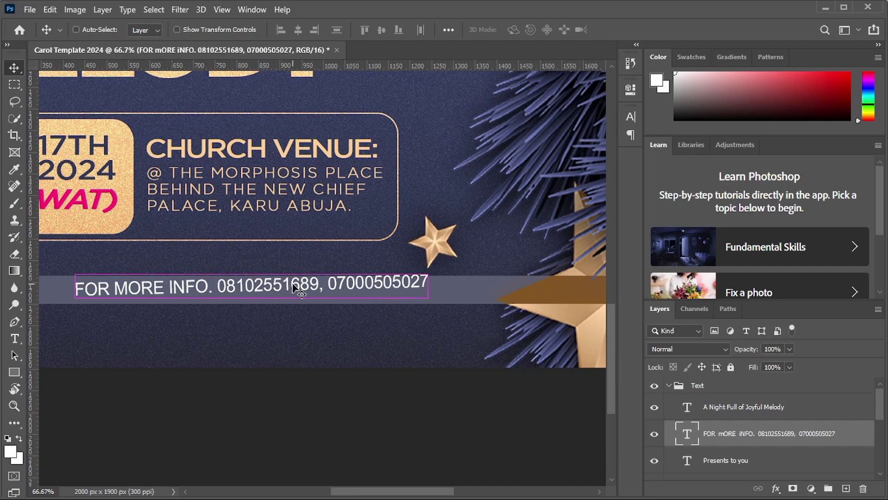
key(ctrl+t)
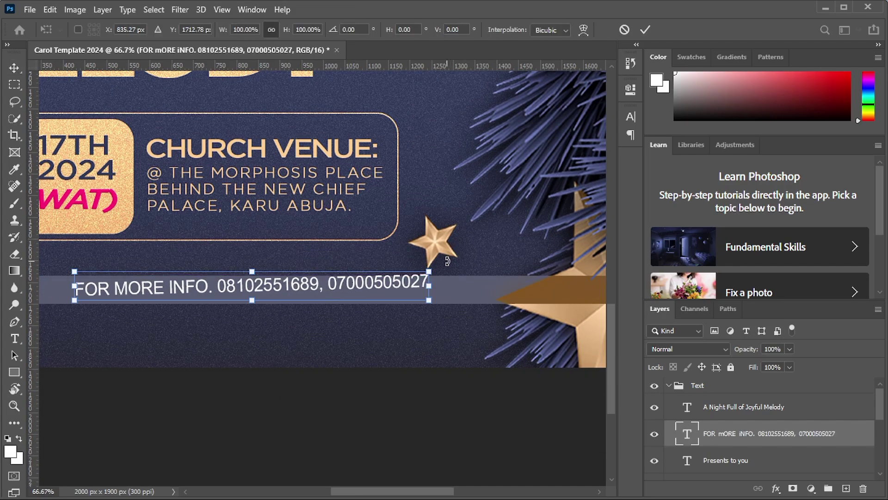
drag(447, 261, 457, 264)
click(645, 29)
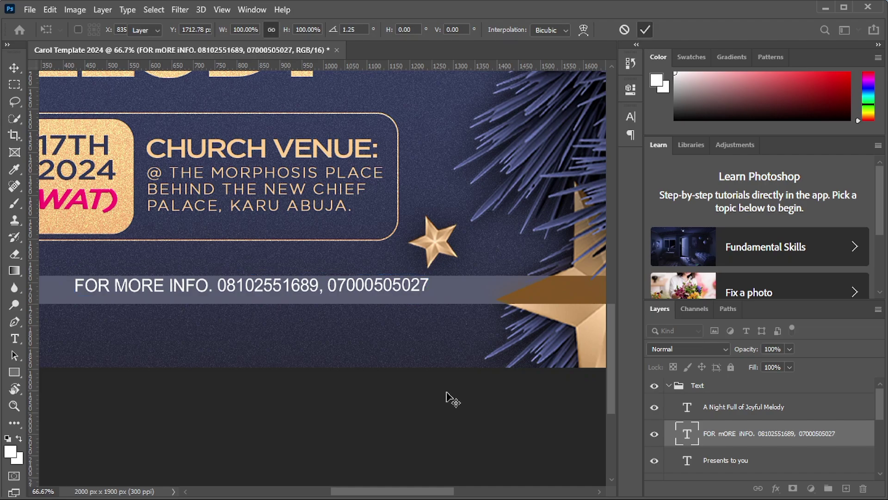
Set the contact text's size to 10 pt and position it within the strip's height below the venue box
drag(263, 291, 319, 296)
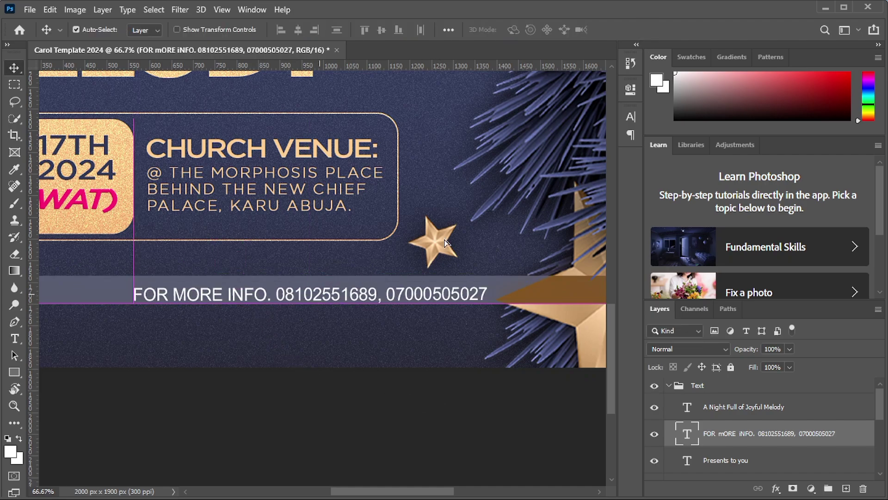
click(628, 119)
click(502, 150)
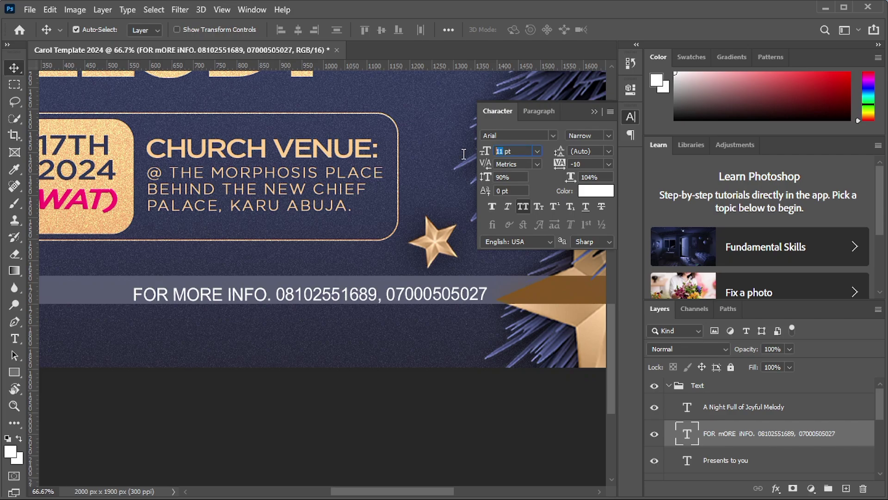
text(10)
drag(298, 301, 292, 294)
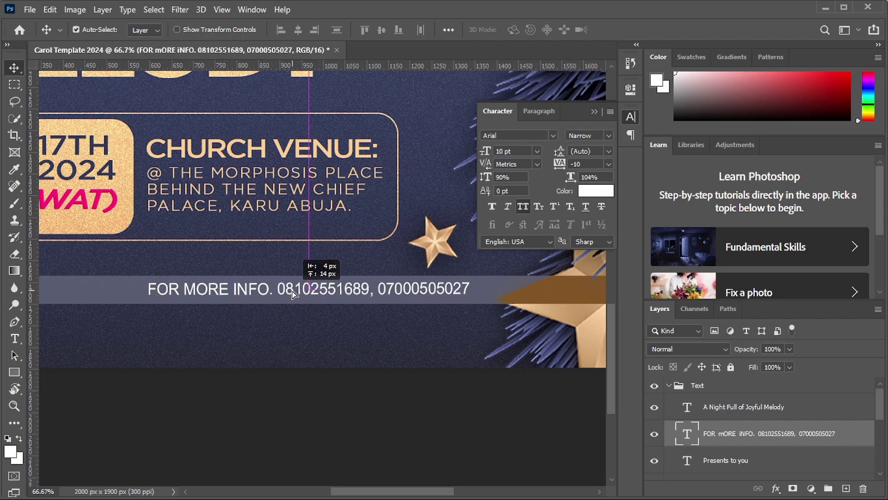
Set the contact text's tracking to 500 and shift the spread-out line slightly along the strip
click(583, 166)
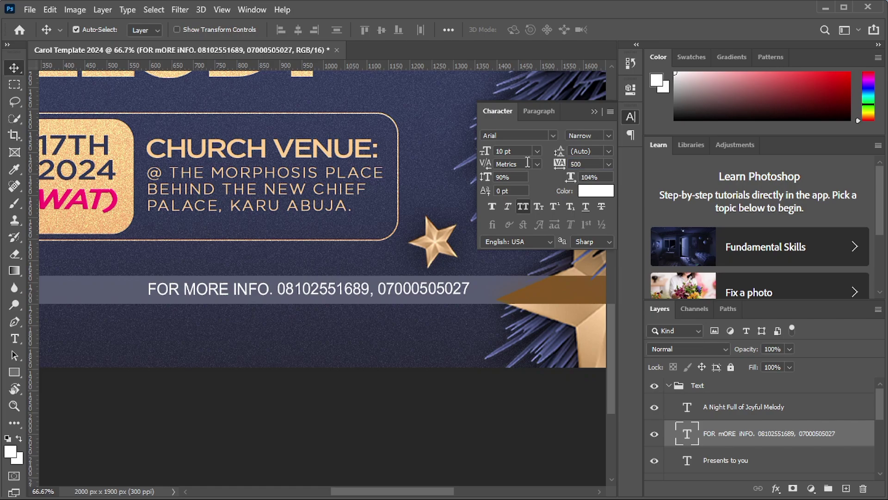
click(595, 112)
key(ctrl+minus)
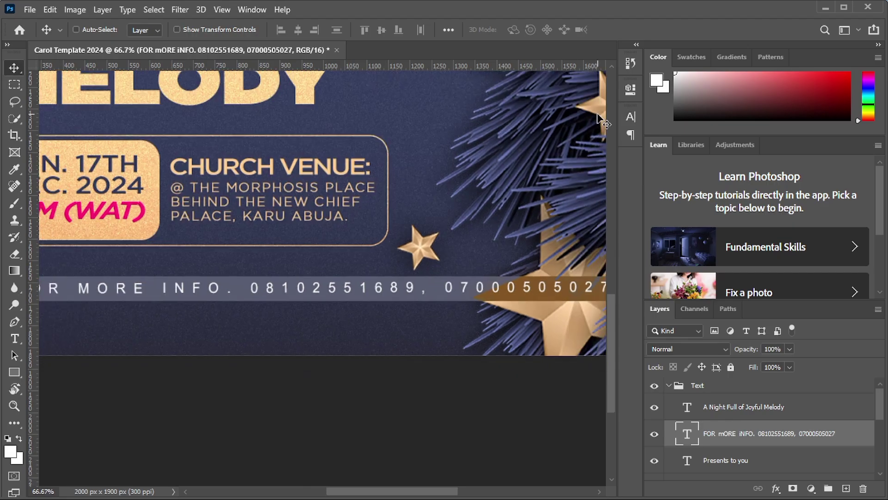
key(ctrl+minus)
key(Down)
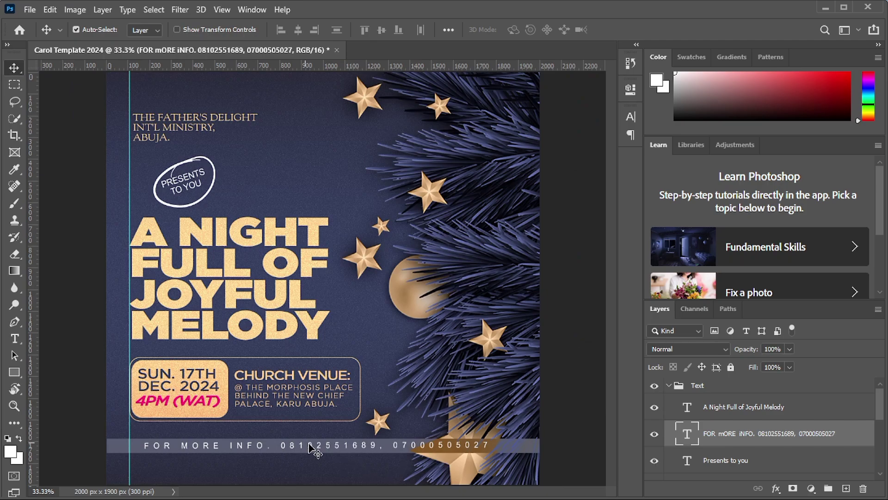
key(ctrl)
drag(330, 448, 338, 449)
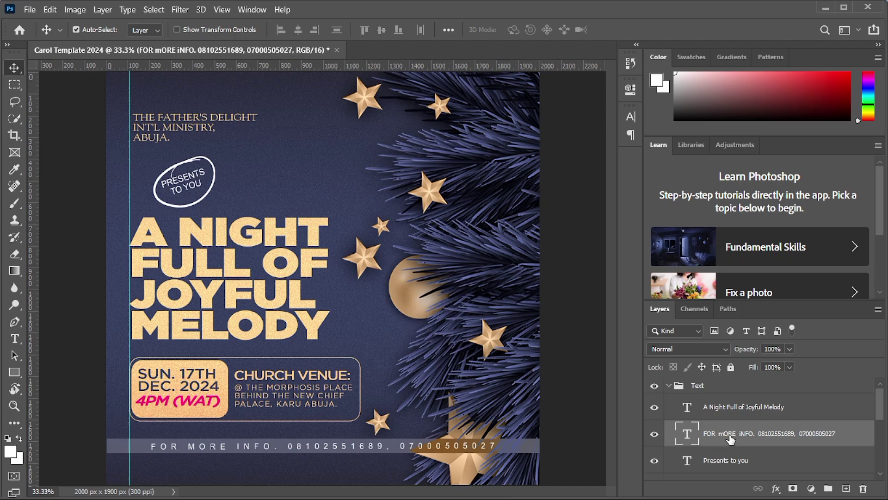
Select the whole canvas, center the contact text horizontally within it, and deselect
key(ctrl)
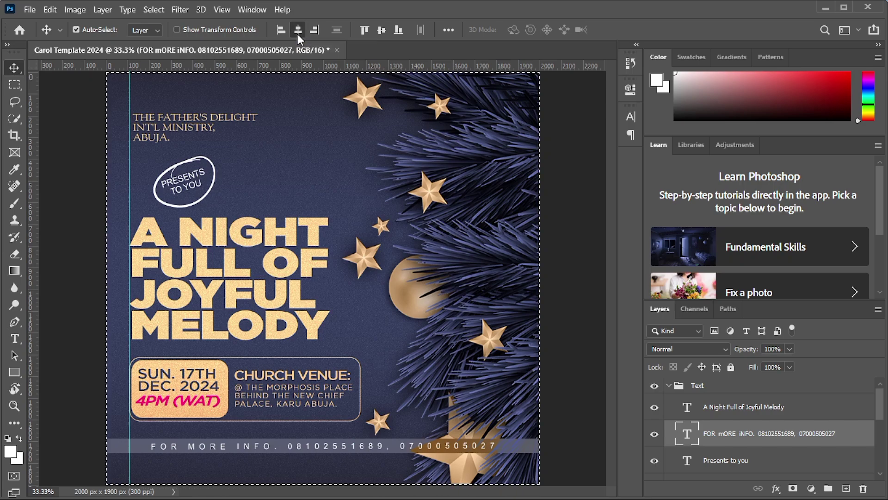
click(283, 33)
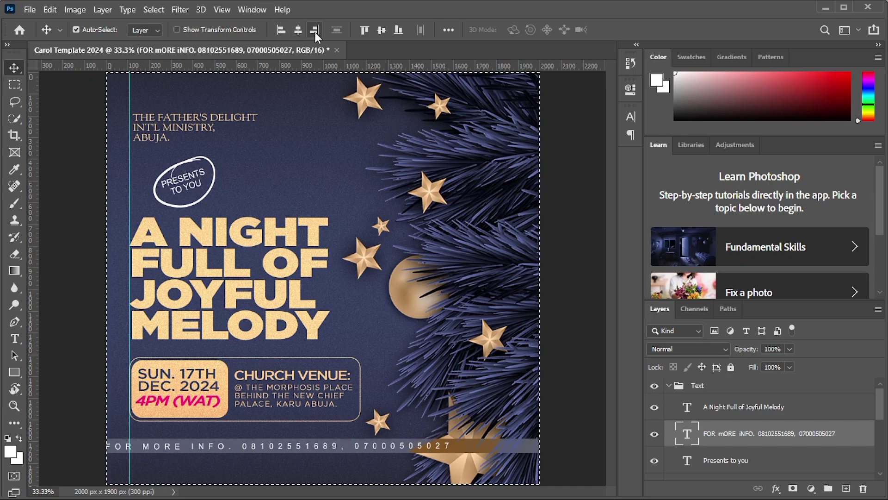
click(297, 32)
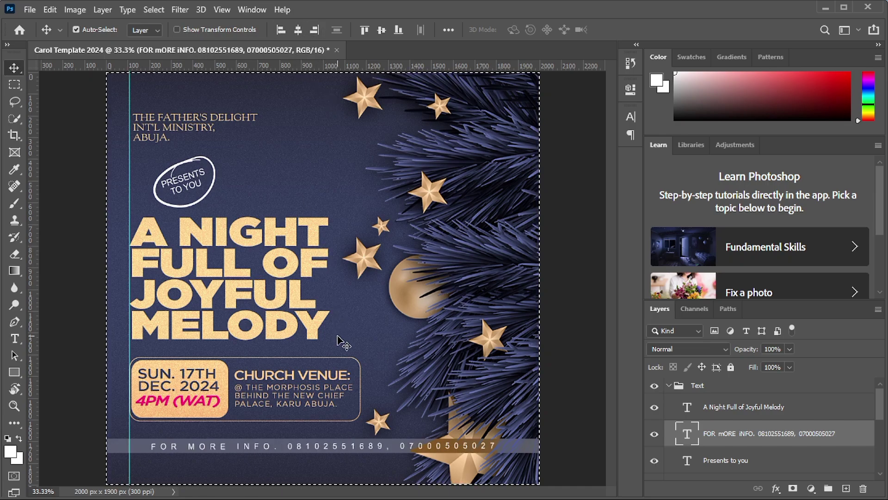
key(ctrl)
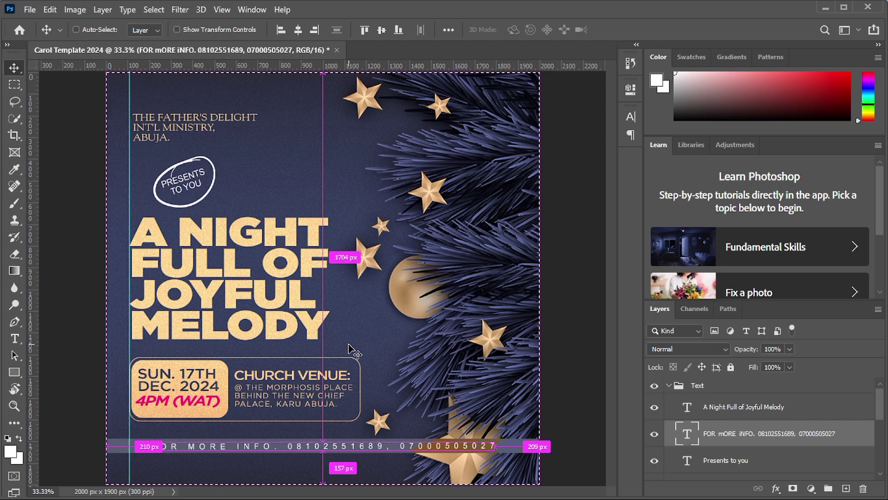
key(ctrl+d)
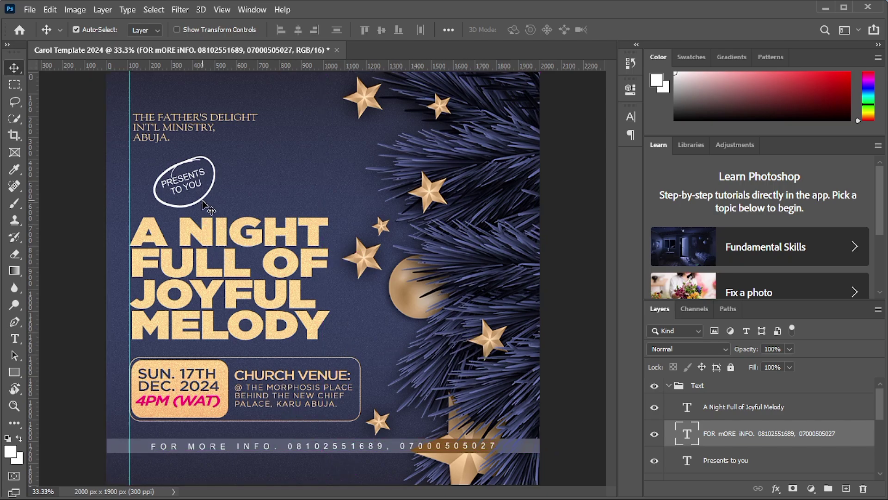
Scale the "Presents to you" text to 88.05% and center it inside the hand-drawn circle
click(124, 178)
click(191, 178)
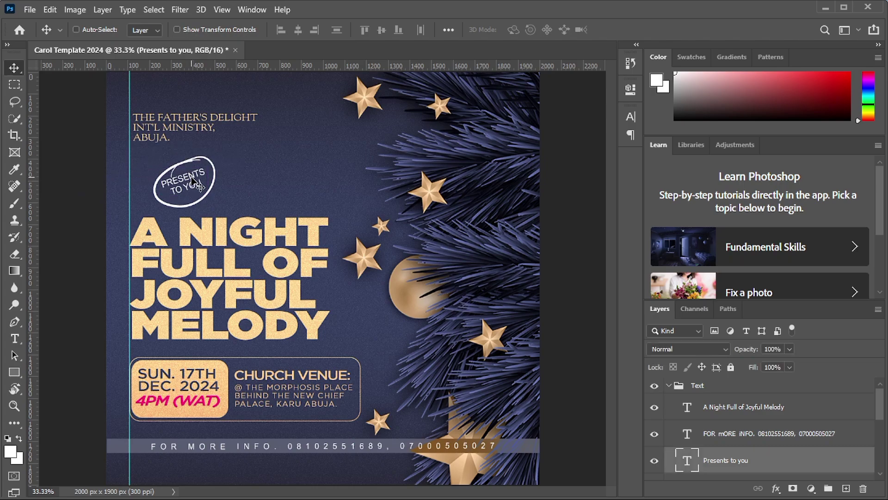
key(ctrl+t)
drag(185, 200, 184, 196)
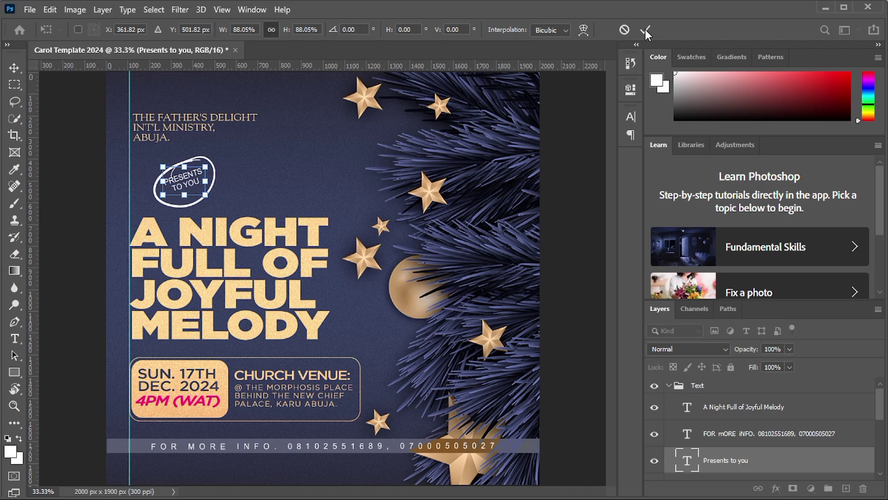
click(645, 31)
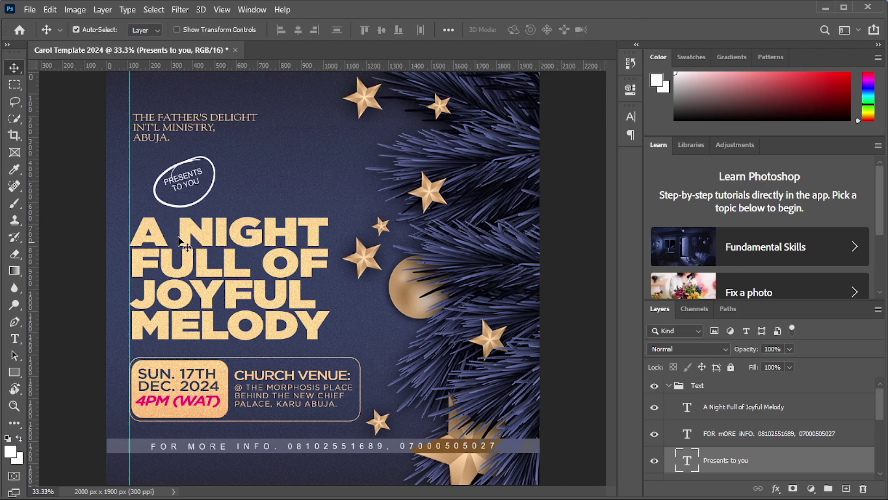
Nudge the "A Night Full of Joyful Melody" headline slightly upward
click(208, 248)
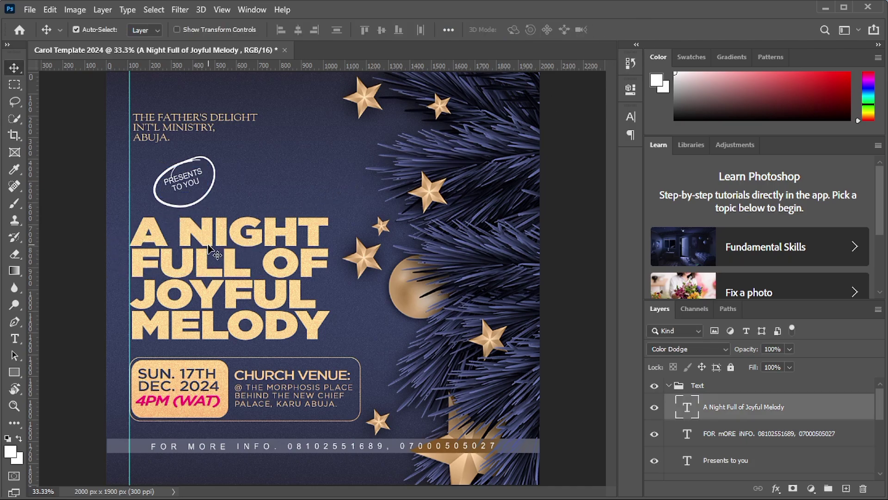
key(shift+Up)
key(shift+Up)
key(shift+Up)
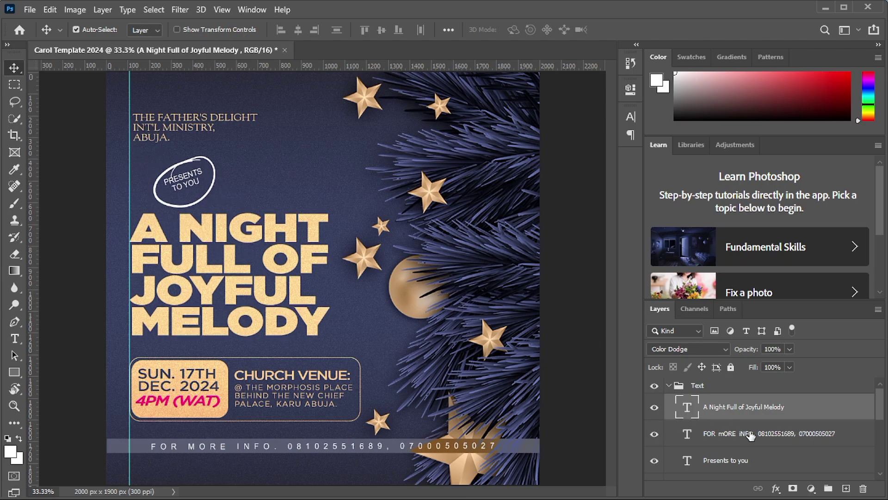
Unlock the Elements group and nudge the hand-drawn circle around "Presents to you" slightly upward
scroll(751, 436, down, 5)
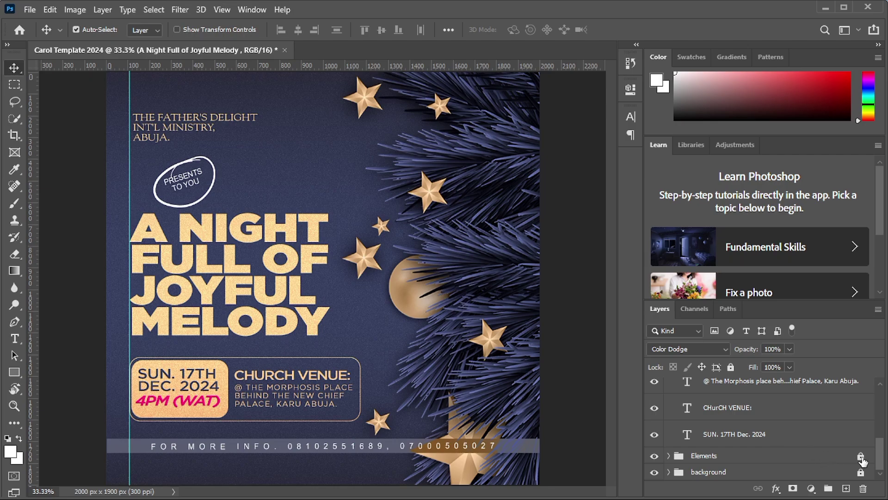
click(196, 205)
key(shift+Up)
key(shift+Up)
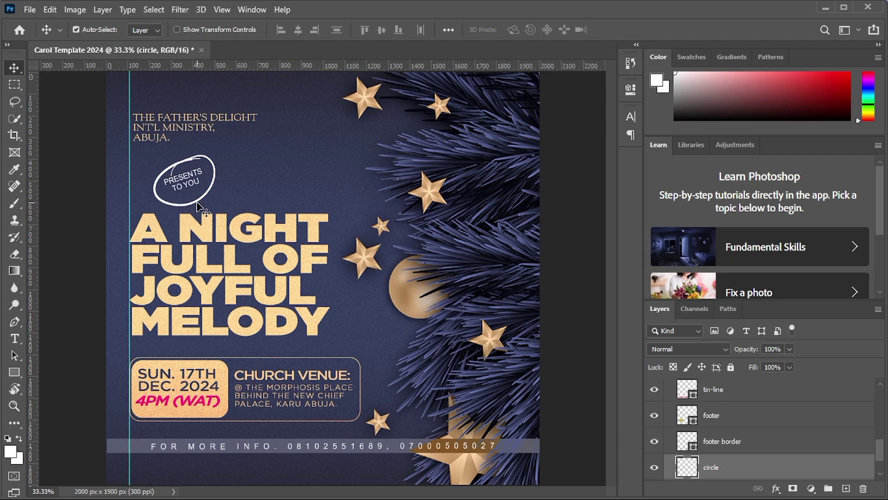
Scale the hand-drawn circle around "Presents to you" down to 82.30%, keeping its lower edge in place
key(ctrl)
key(ctrl+t)
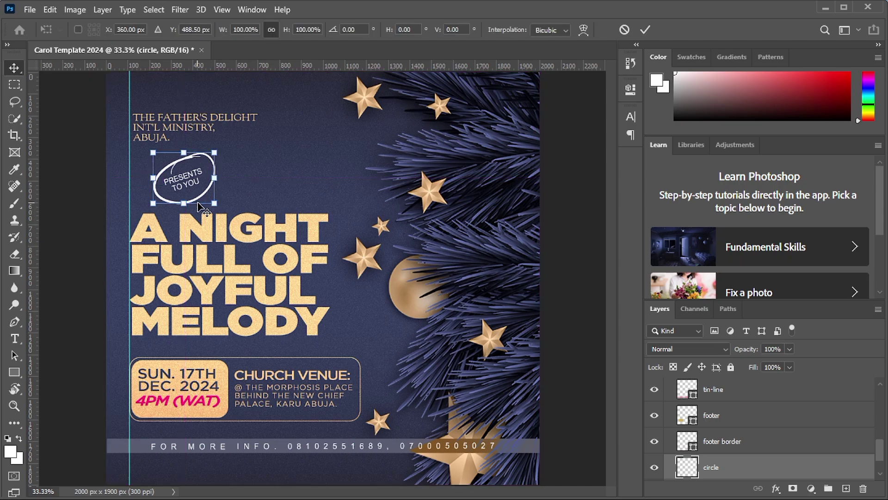
drag(185, 149, 185, 158)
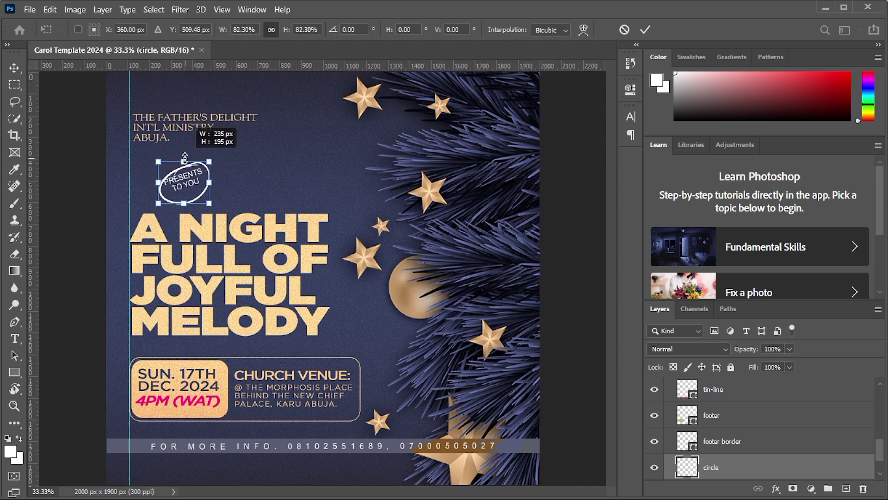
key(Return)
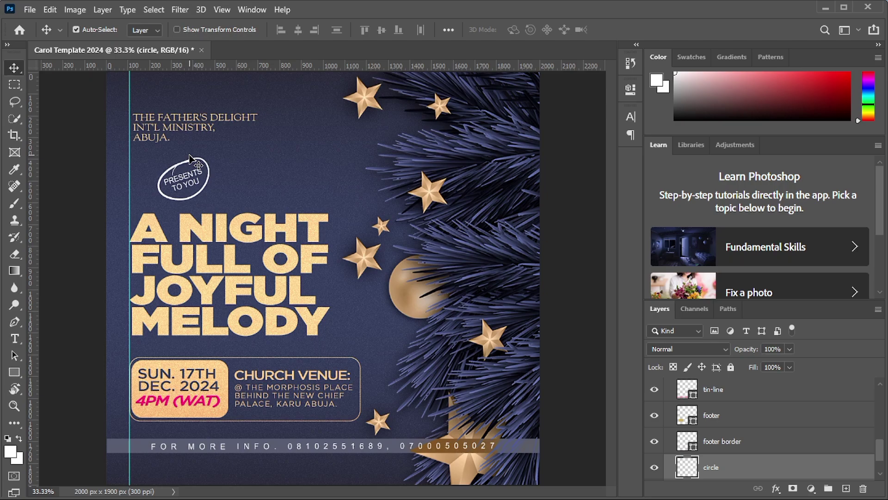
Lock the chrismas-floral layer so area selections on the canvas ignore it
drag(64, 174, 201, 191)
click(491, 218)
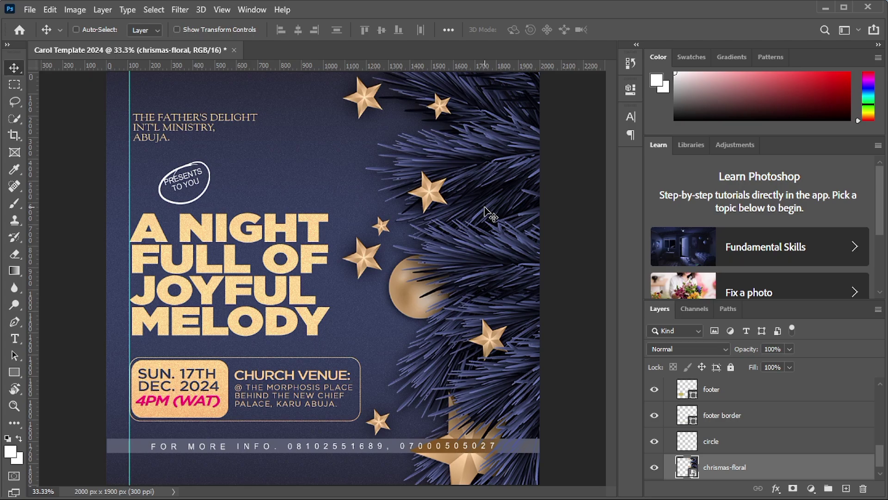
key(ctrl+/)
Nudge the hand-drawn circle slightly upward and to the left so it surrounds the "Presents to you" text evenly
drag(93, 175, 217, 191)
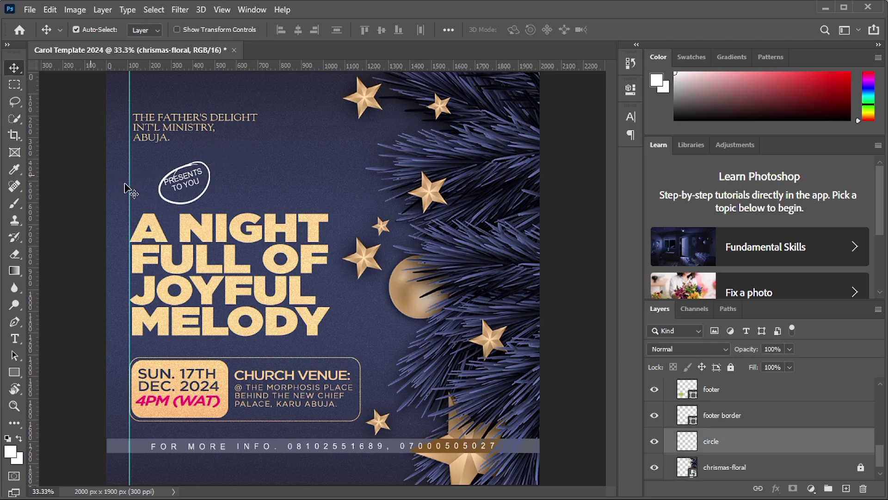
click(169, 205)
key(shift+Up)
key(shift+Up)
key(shift+Up)
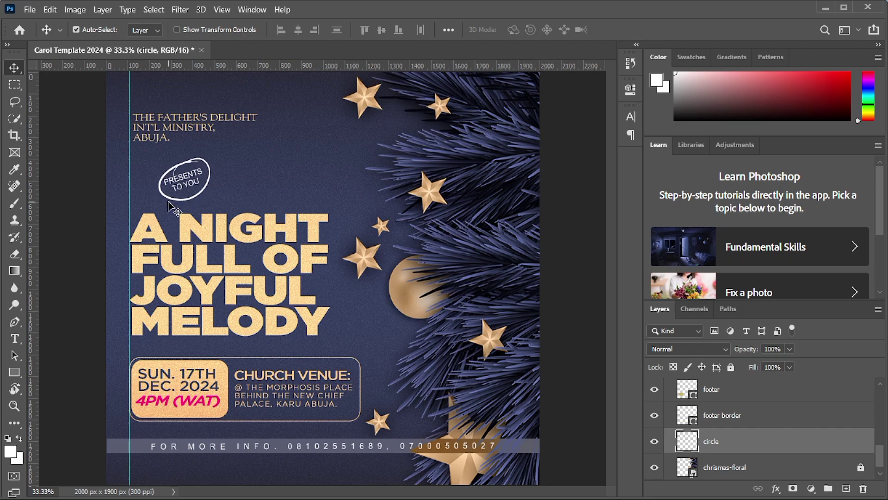
key(shift+Left)
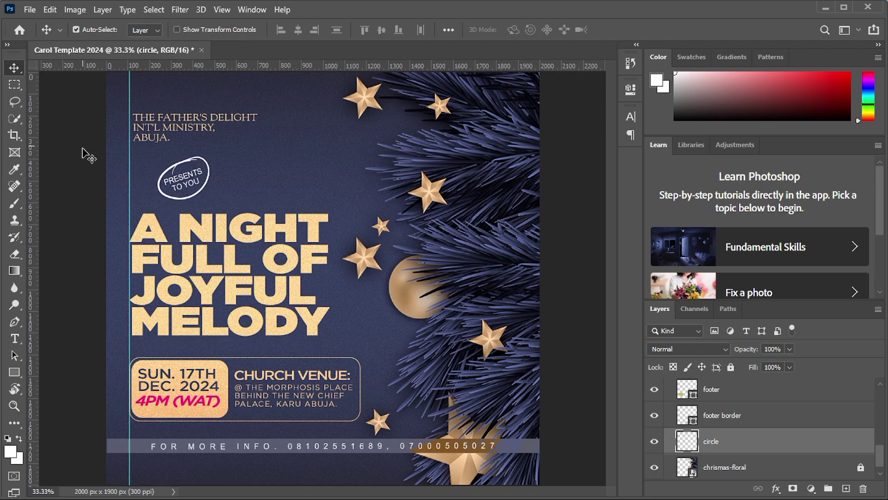
Select the circle together with its "Presents to you" text and nudge both slightly up and to the left
drag(80, 162, 250, 186)
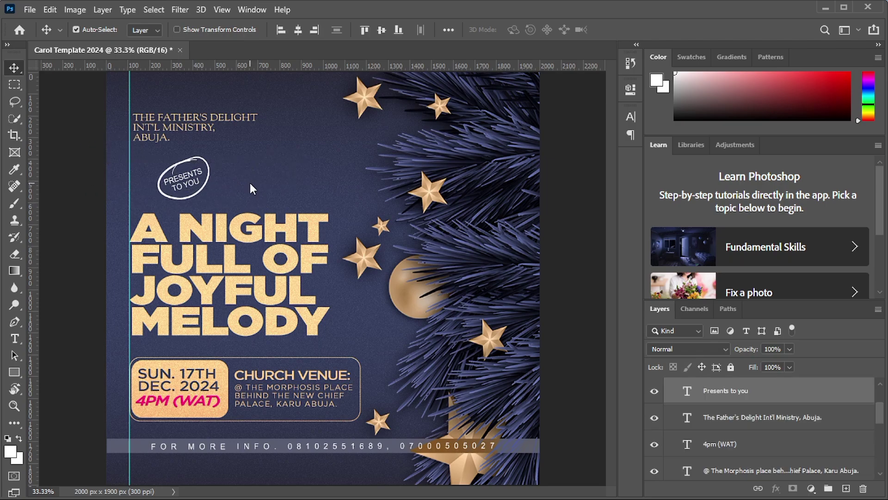
key(shift+Up)
key(shift+Up)
key(shift+Up)
key(shift+Left)
key(shift+Left)
key(shift+Left)
key(shift+Left)
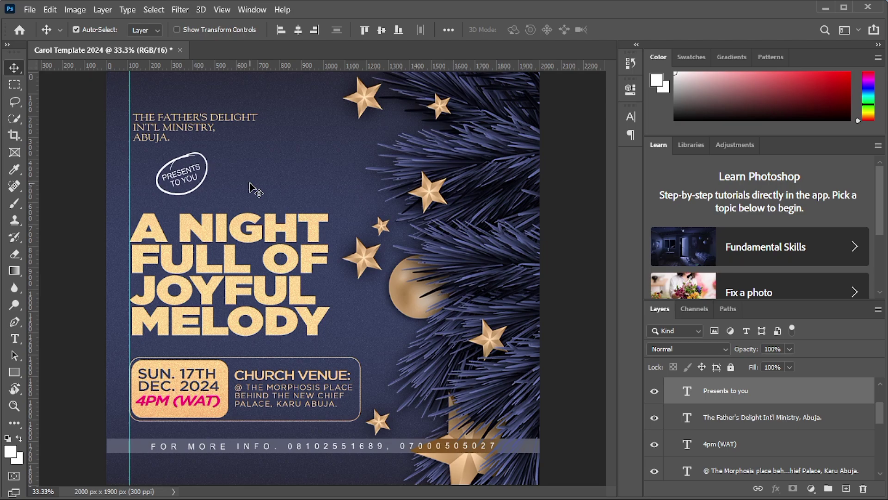
key(shift+Down)
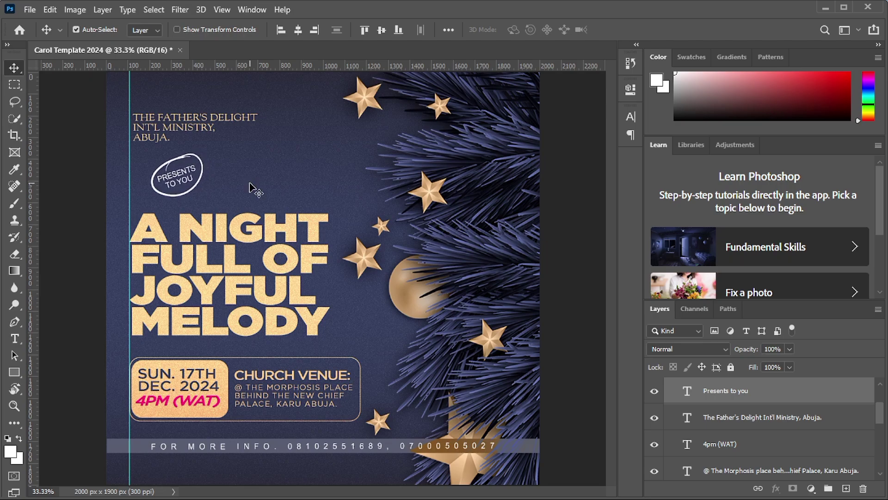
Nudge the "A Night Full of Joyful Melody" headline upward, closer to the "Presents to you" circle
click(148, 232)
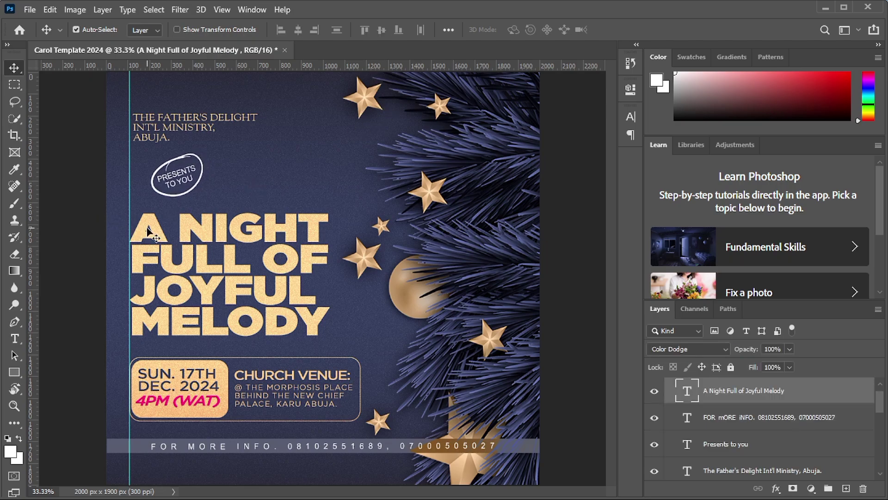
key(shift+Up)
key(shift+Up)
key(shift+Up)
key(shift+Up)
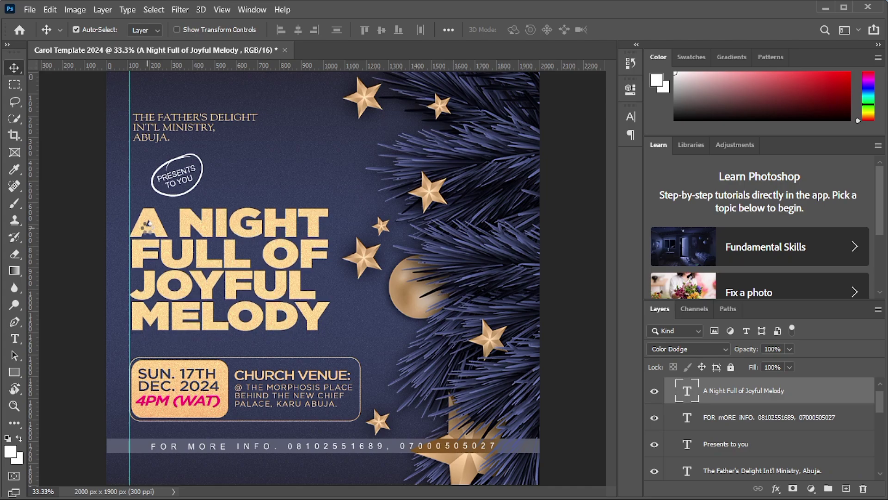
key(shift+Up)
key(shift+Up)
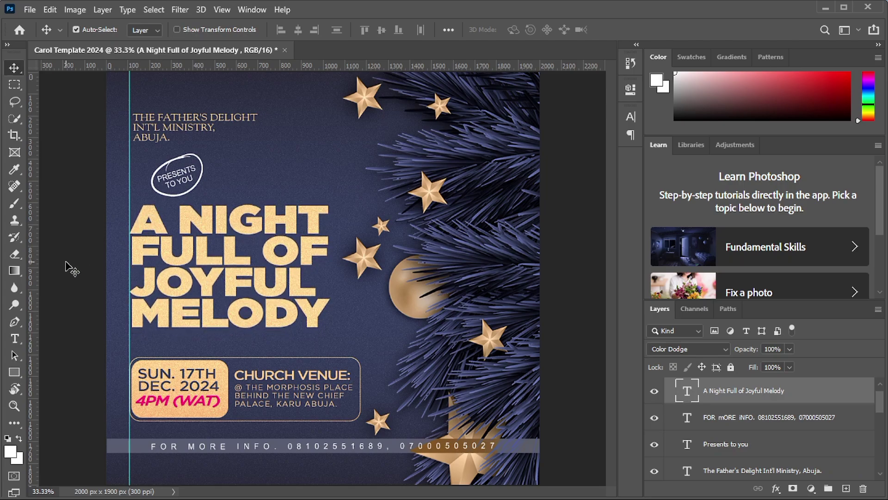
Select the date and church venue block with its frame, nudge it slightly down toward the footer strip, and deselect
drag(85, 369, 337, 400)
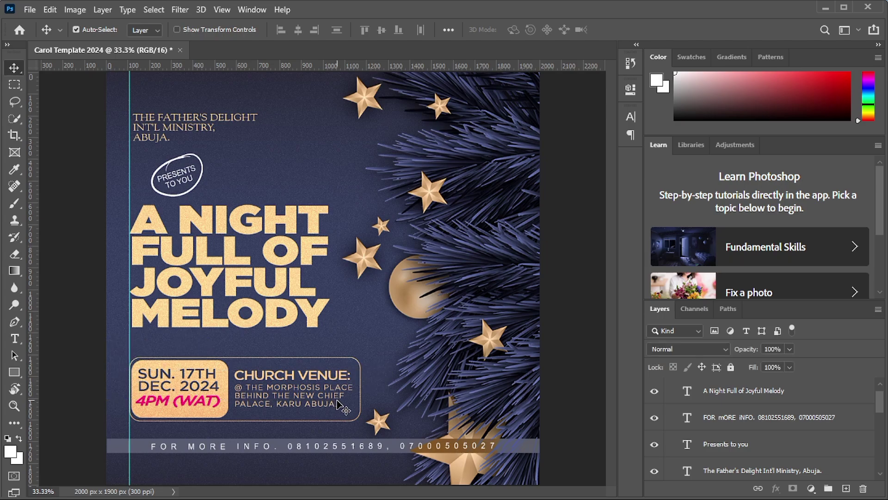
key(shift+Down)
key(shift+Down)
key(shift+Down)
key(shift+Down)
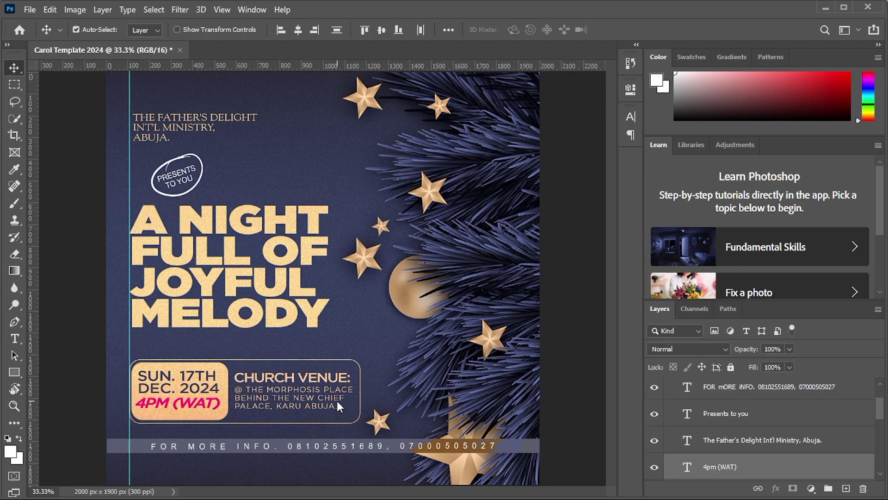
key(shift+Down)
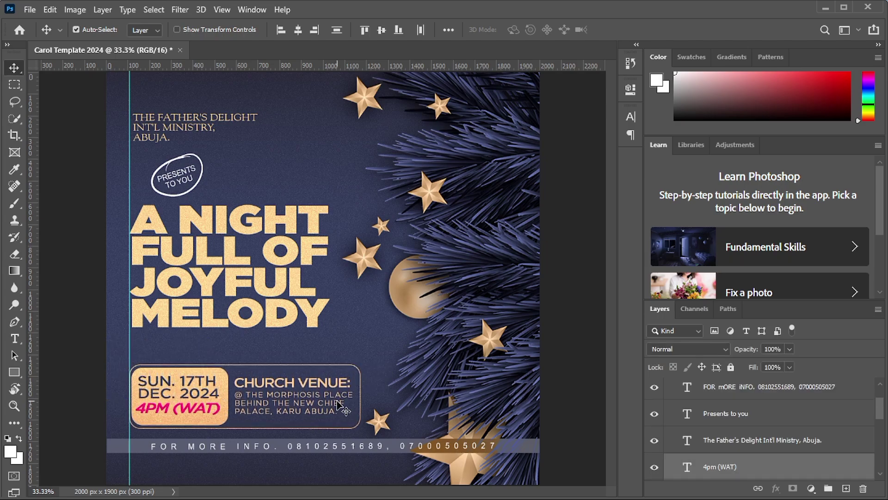
key(shift+Up)
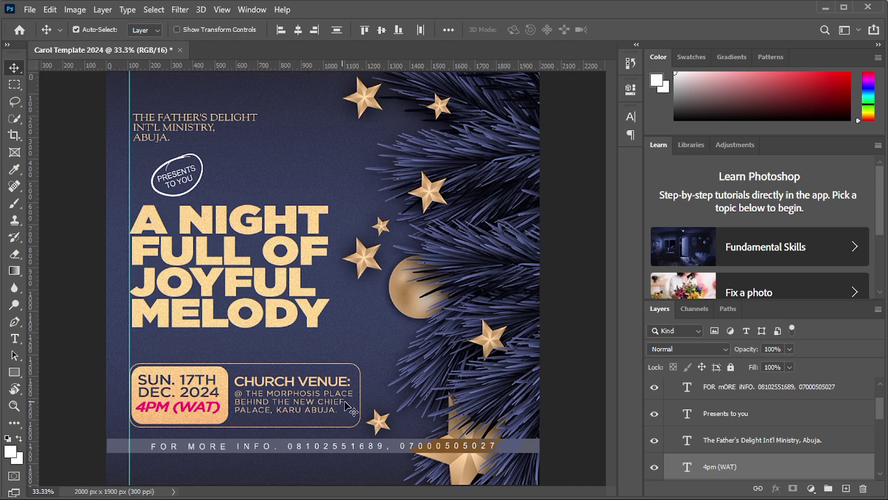
click(74, 185)
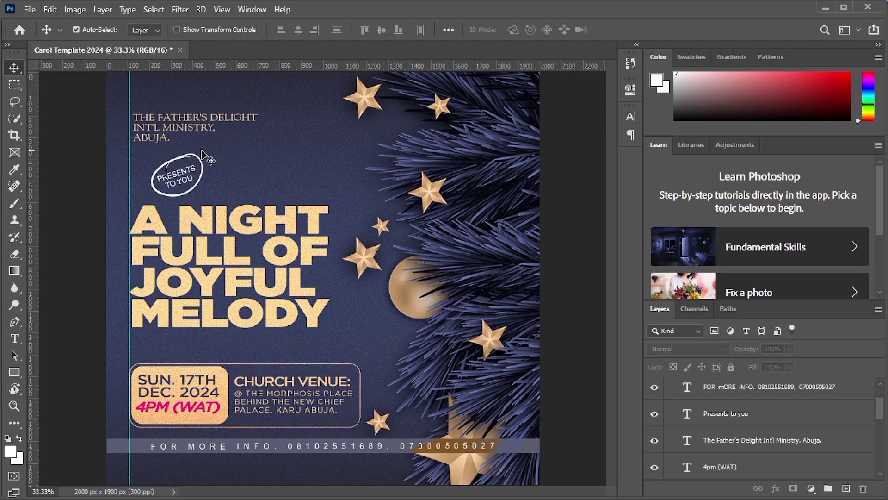
Duplicate the "The Father's Delight Int'l Ministry, Abuja." text and place the copy to the right of the "Presents to you" circle
click(199, 132)
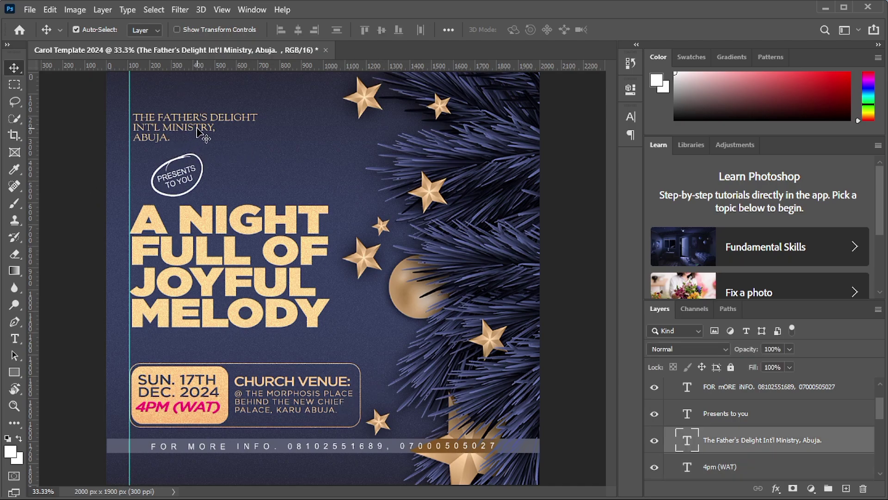
key(ctrl)
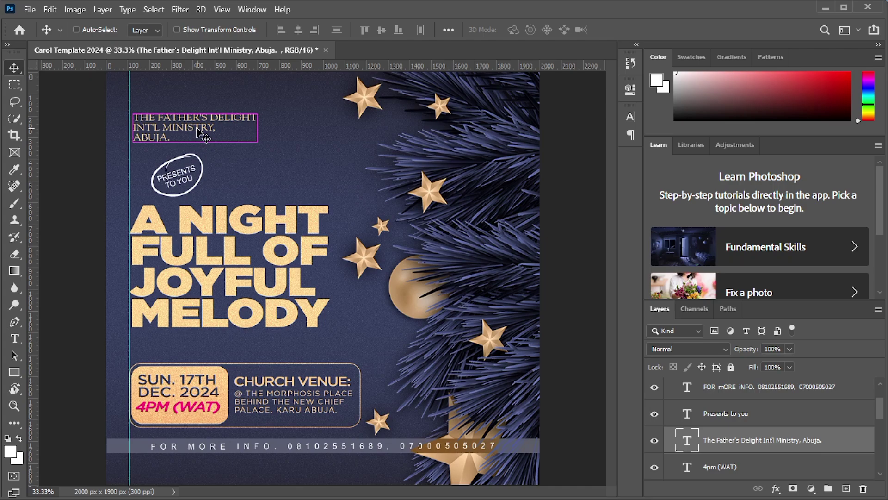
key(ctrl+j)
drag(198, 128, 352, 96)
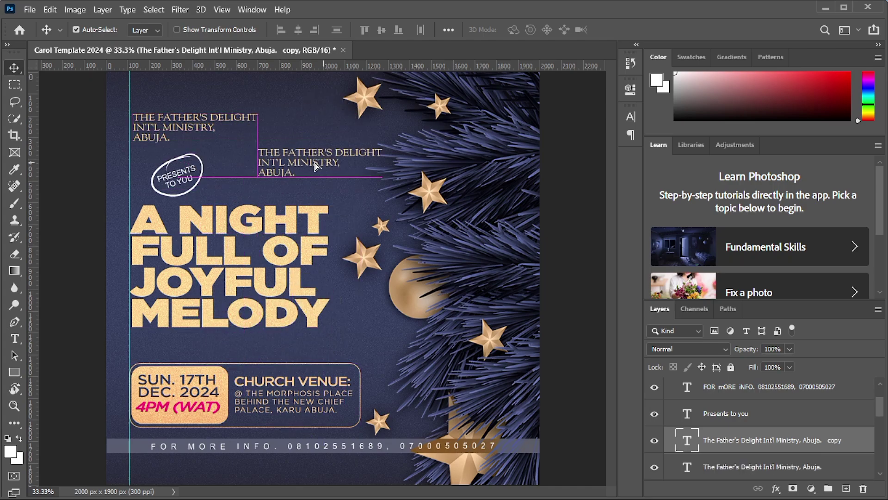
Replace the copied text with "CAROL SERVICE" and move it slightly down and left above the headline
double_click(314, 159)
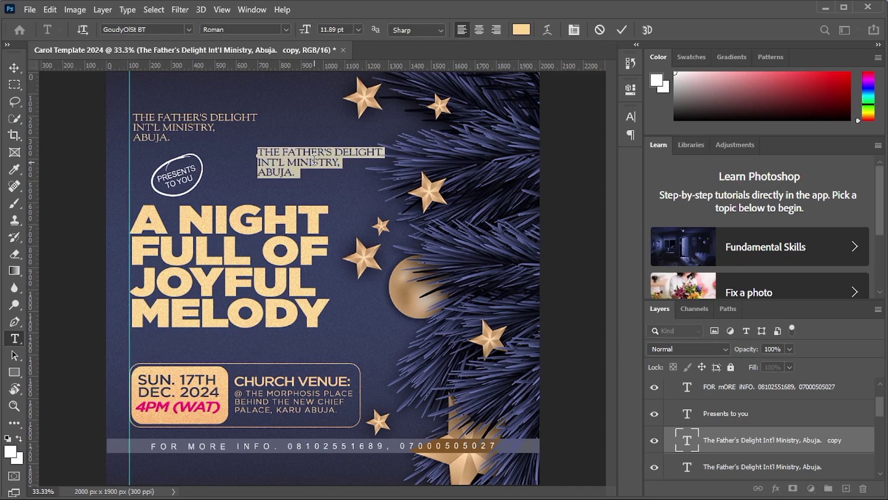
key(BackSpace)
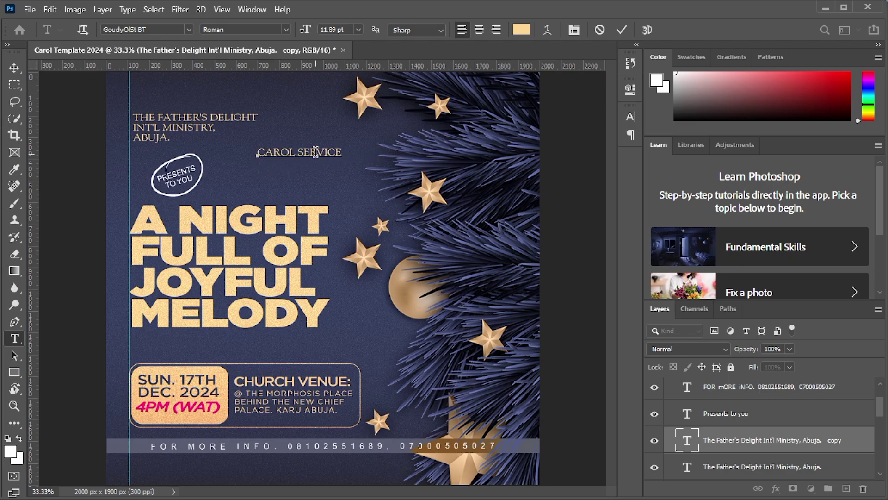
text(cAROL sERVICE)
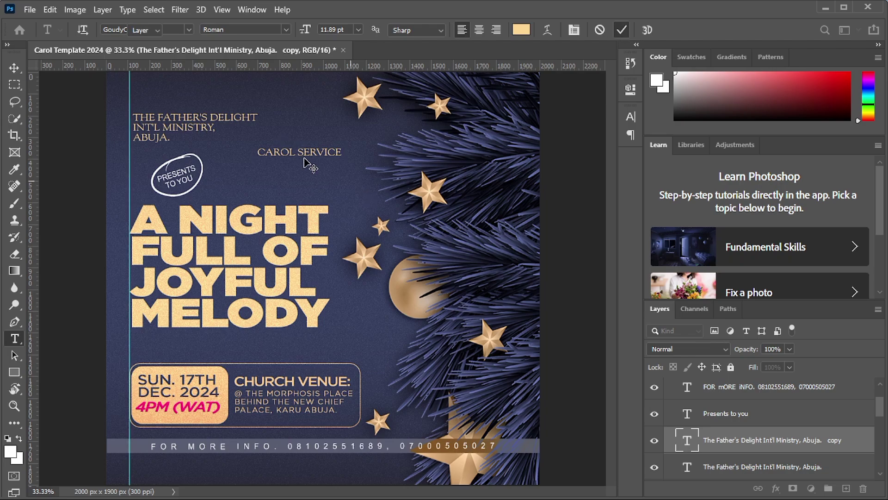
key(Escape)
key(v)
drag(312, 155, 306, 163)
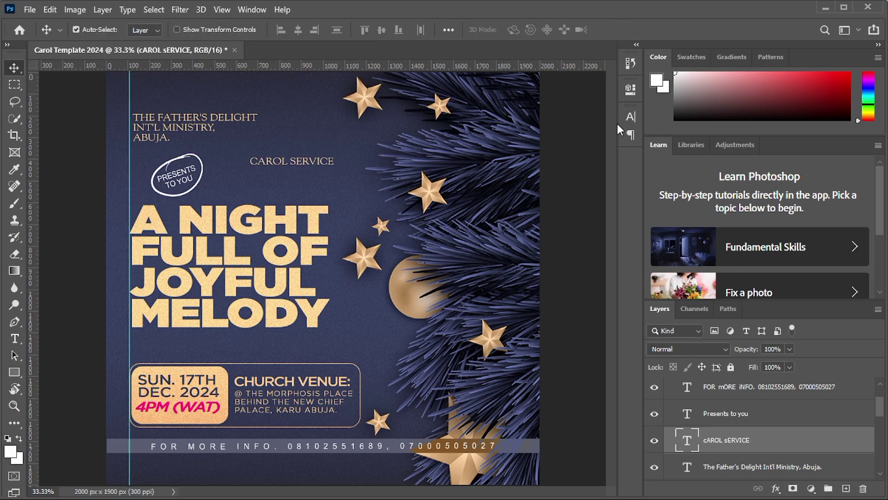
Set the "CAROL SERVICE" text color to white (ffffff) and its font to Ballondior
click(631, 117)
click(595, 191)
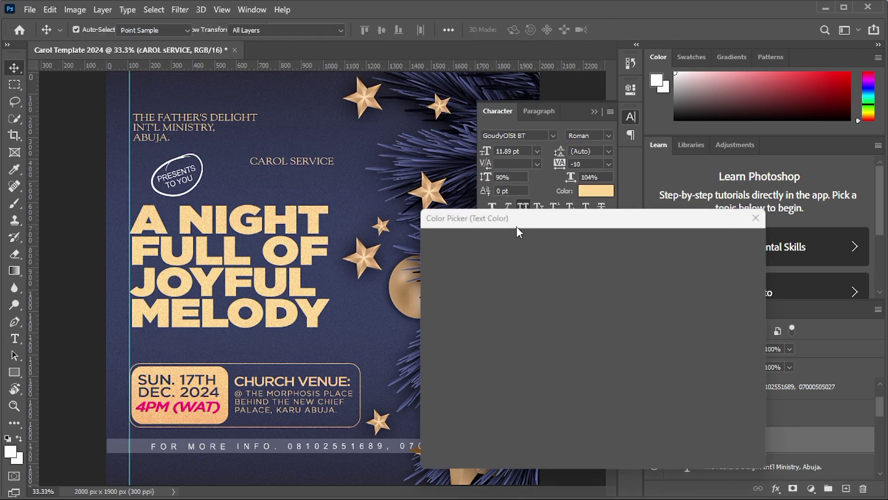
text(ffffff)
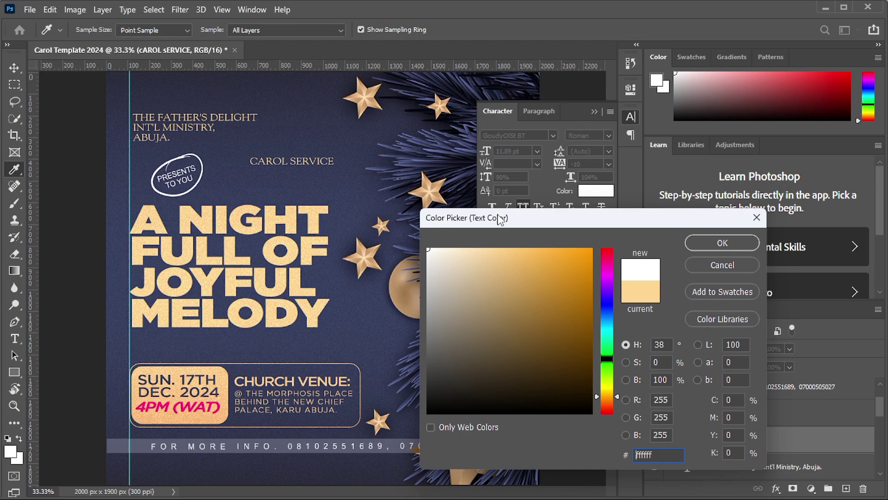
click(722, 243)
click(553, 135)
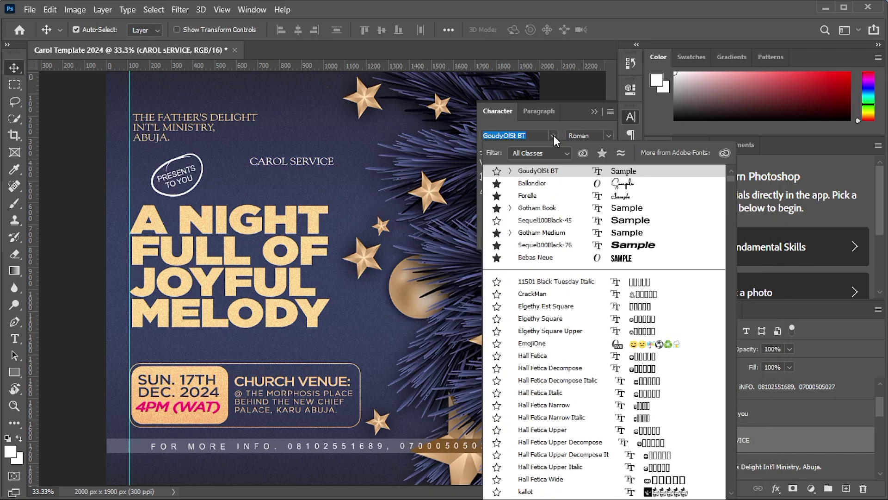
click(548, 183)
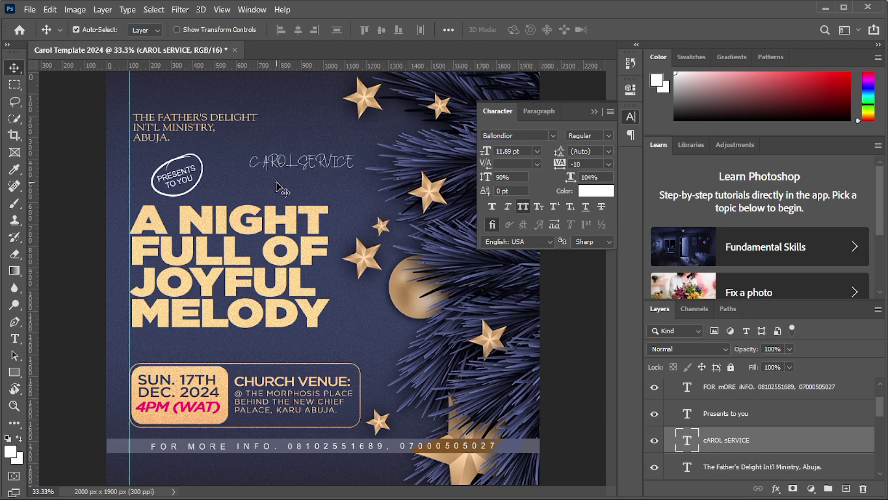
Move the "CAROL SERVICE" text slightly down and left, then enlarge it to 140.41%
drag(278, 168, 273, 173)
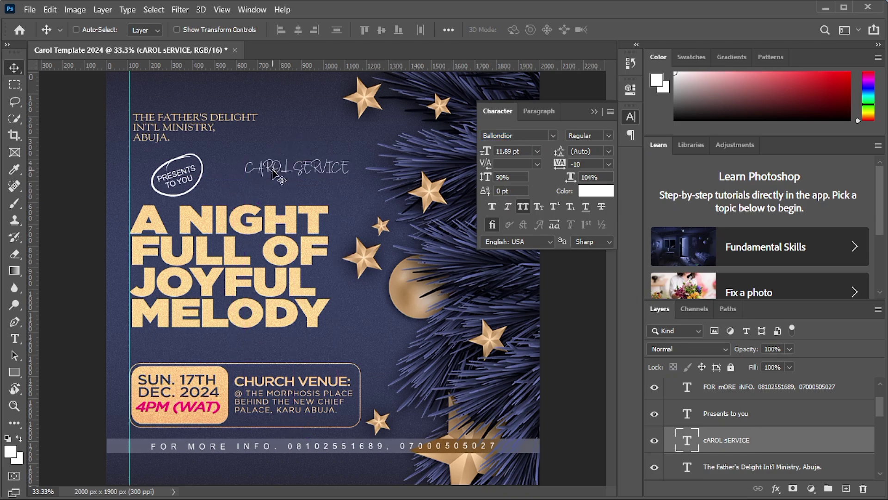
key(ctrl+t)
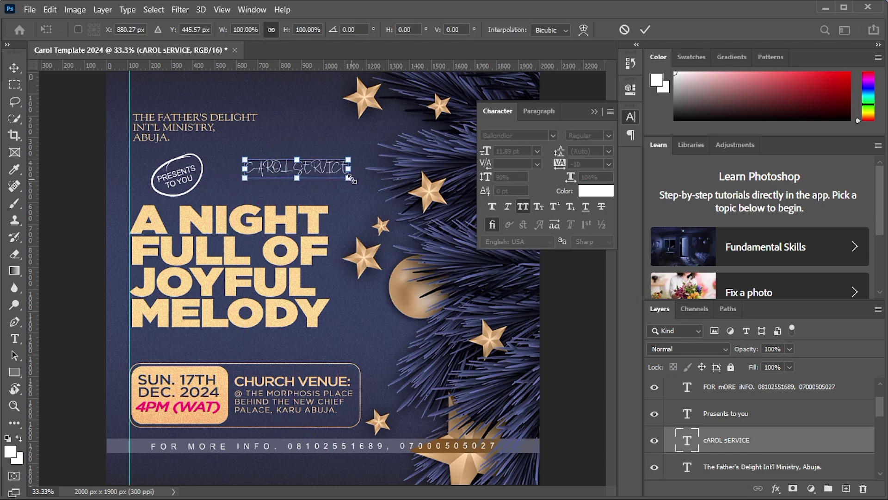
drag(350, 177, 391, 189)
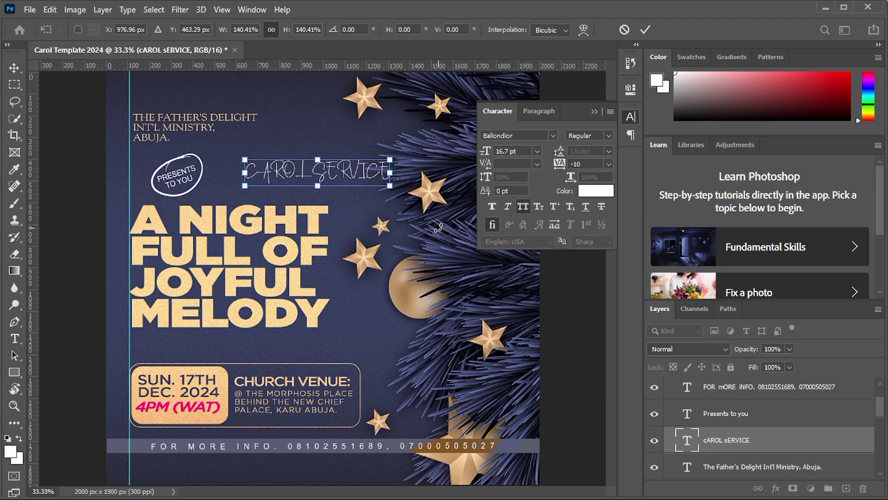
click(647, 29)
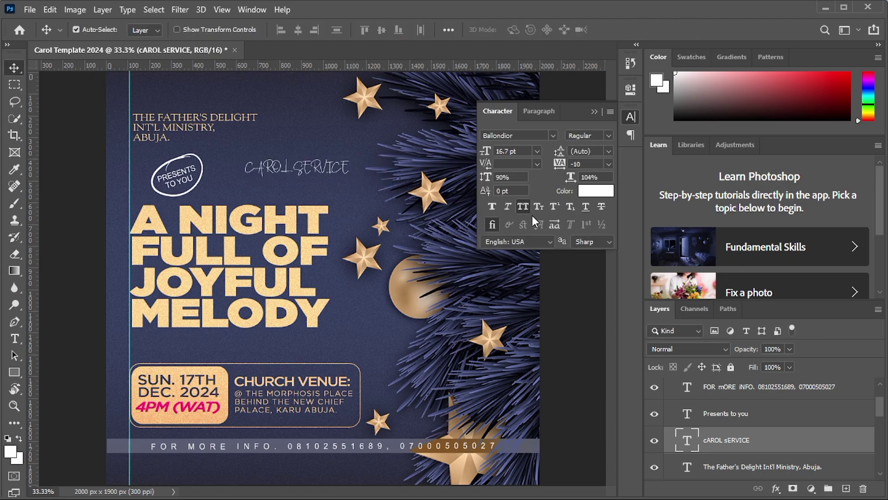
Turn off All Caps for the "CAROL SERVICE" text and shift it slightly left toward the circle
key(ctrl+shift+k)
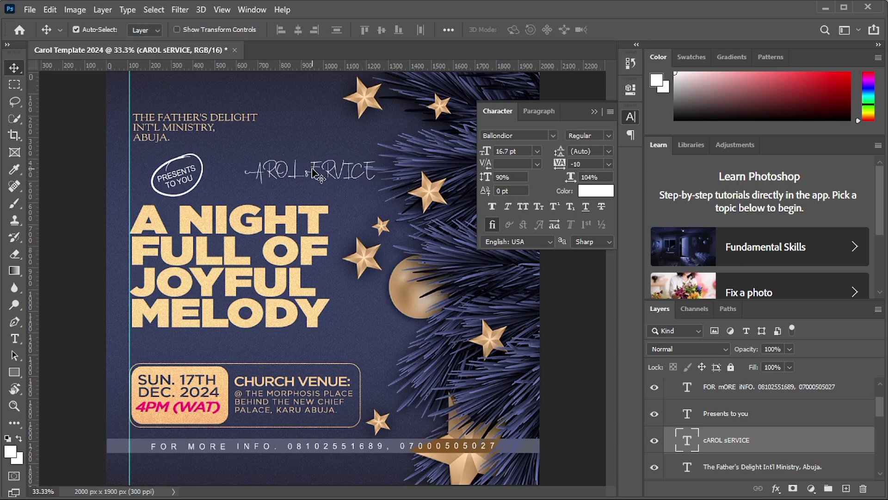
drag(302, 177, 288, 170)
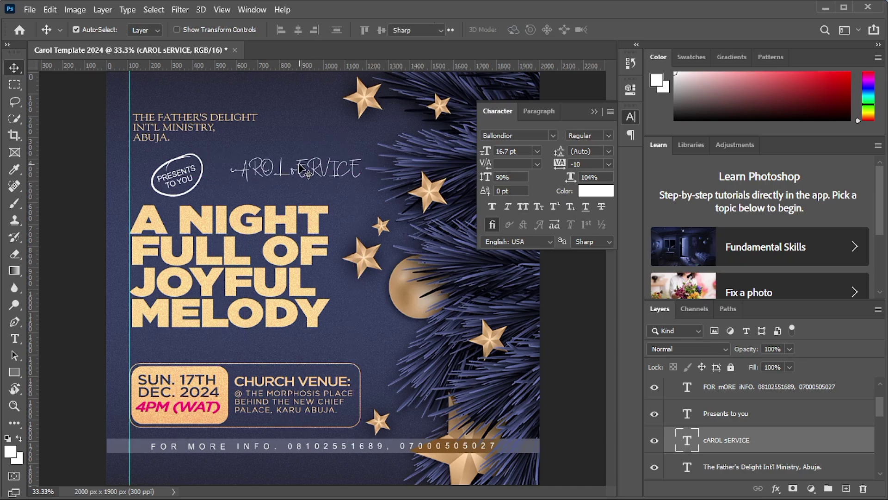
Replace the script text above the headline with "Carol Service" in title case and commit the edit
double_click(299, 161)
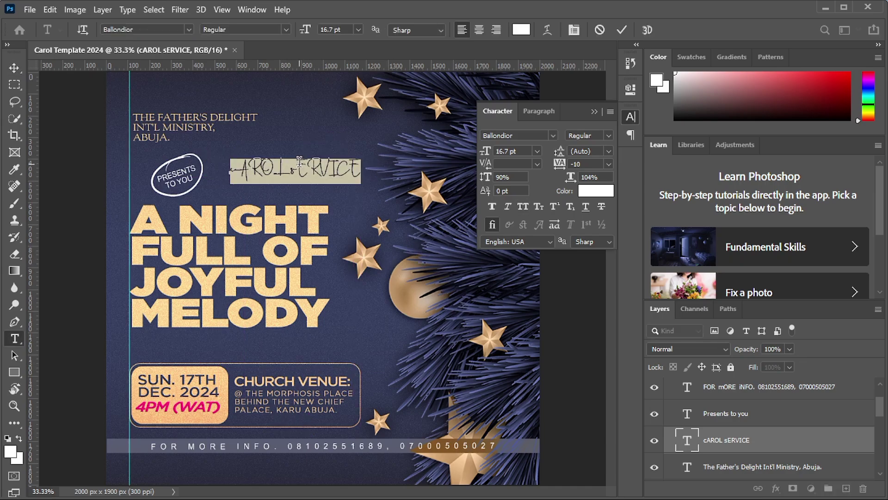
key(BackSpace)
key(BackSpace)
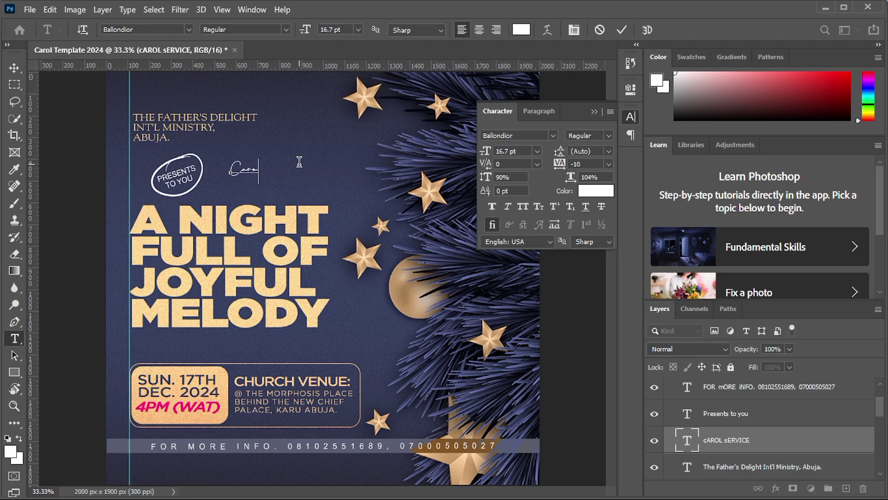
text(Carol sERVIC)
key(BackSpace)
key(BackSpace)
text(Service)
click(622, 30)
key(v)
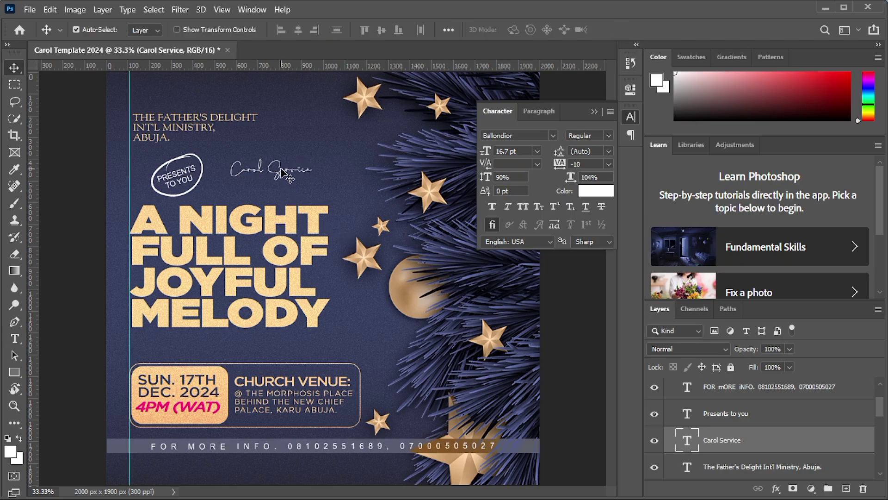
Move the "Carol Service" text between the headline and the date box, and enlarge it to 193.44%
drag(287, 174, 213, 349)
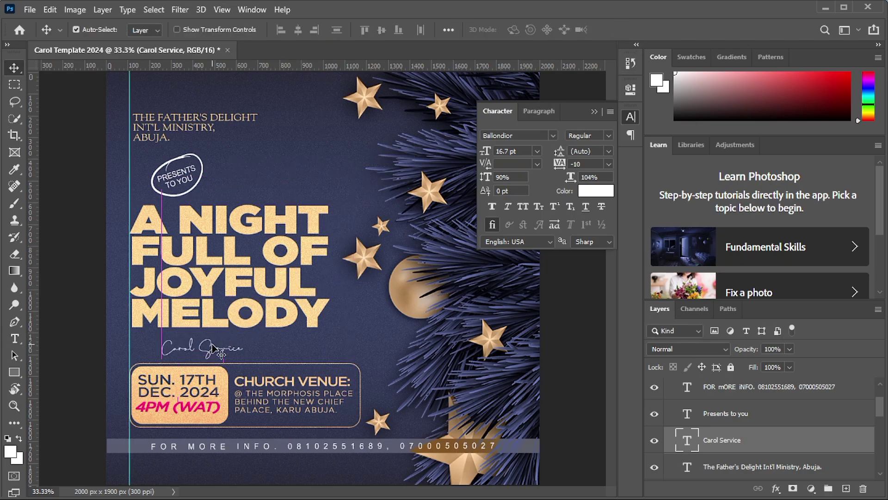
key(ctrl+t)
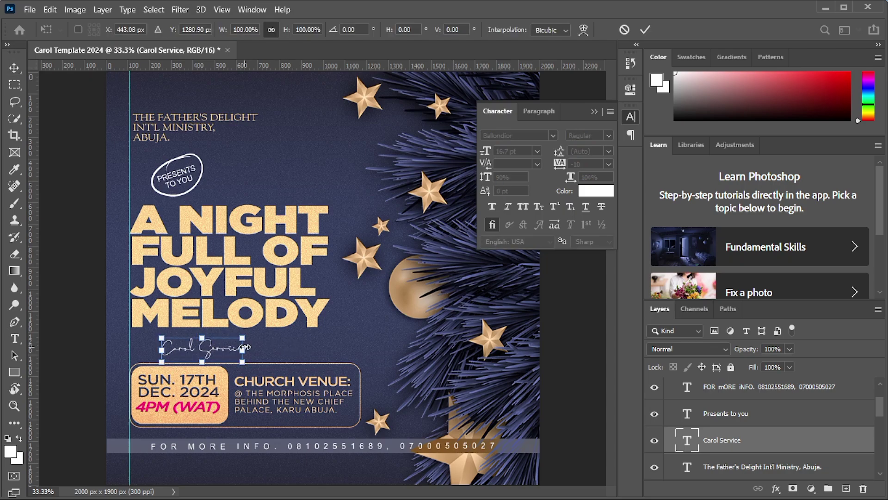
drag(243, 338, 318, 313)
click(645, 30)
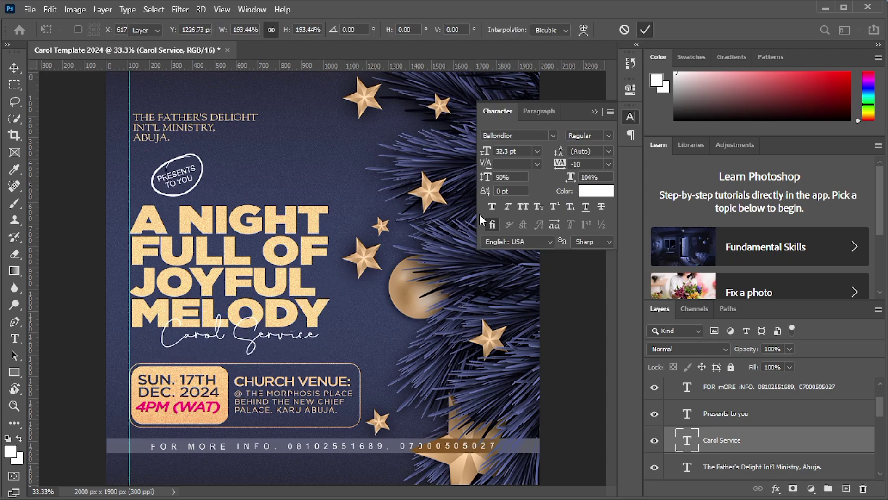
Make the "Carol Service" text faux bold with a 60% vertical scale, and shift it slightly down and left below the headline
click(492, 208)
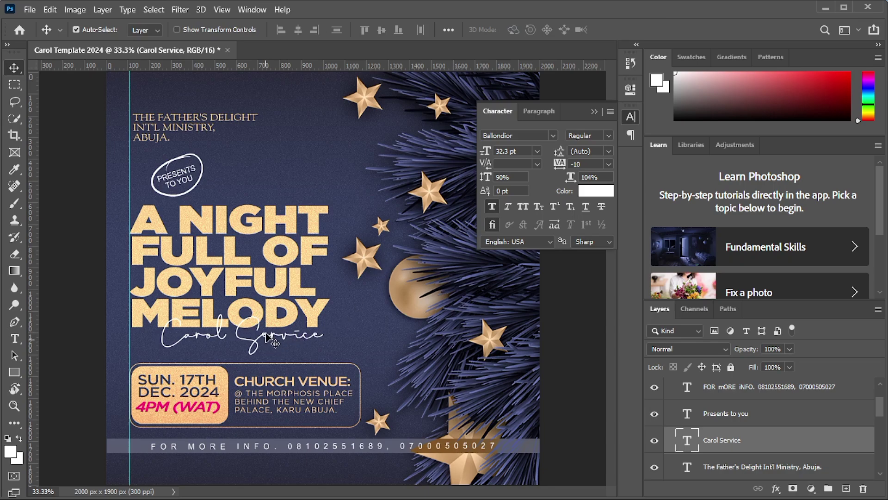
drag(265, 341, 240, 349)
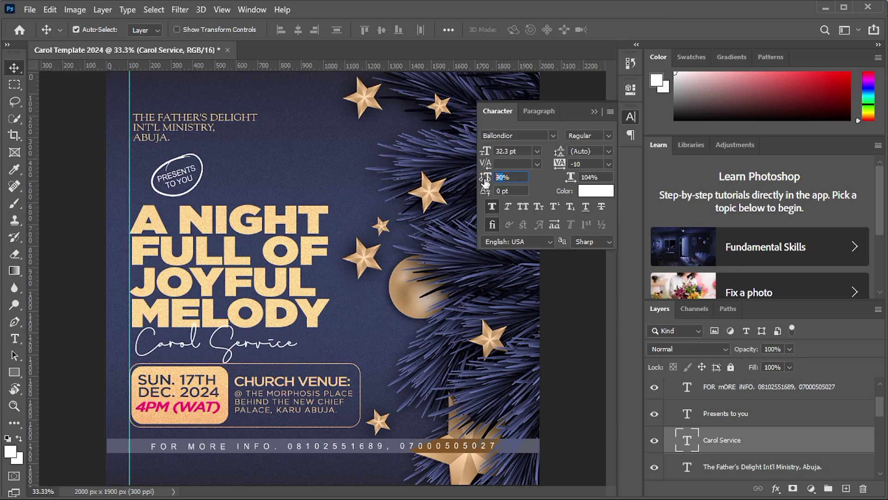
text(50)
key(Return)
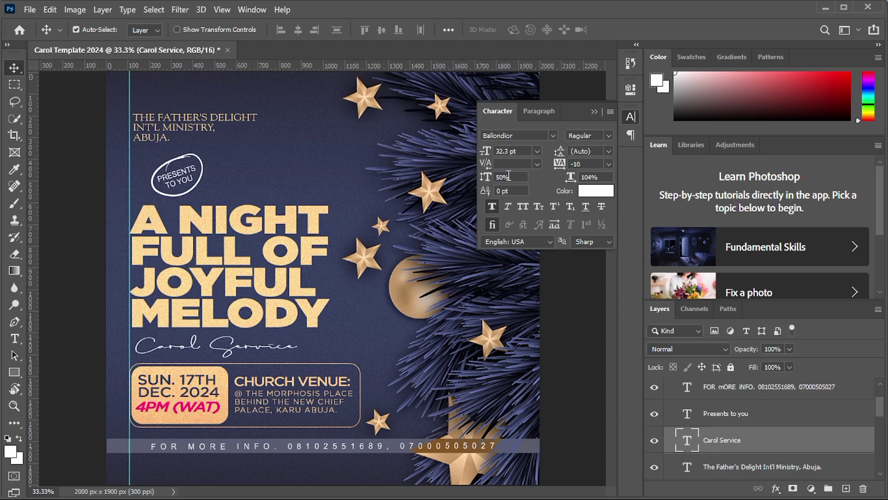
text(60)
key(Return)
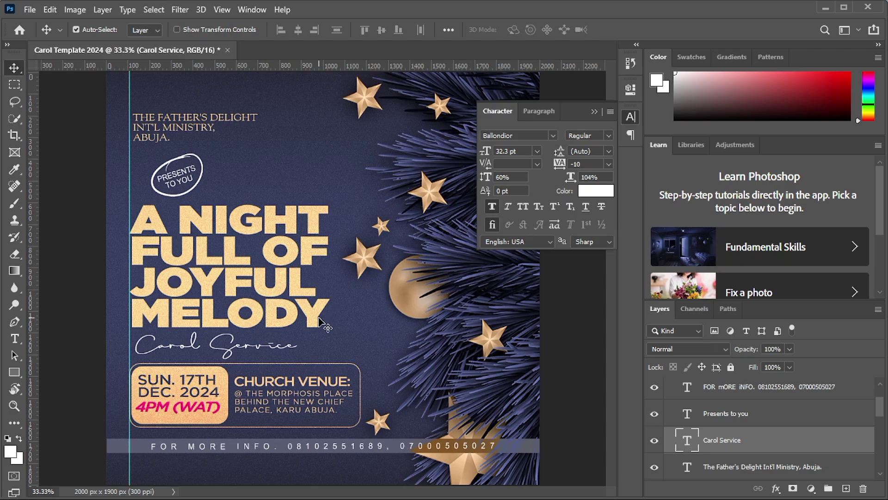
Enlarge the "Carol Service" text to about 37.16 pt and align its left edge with the vertical guide
key(ctrl+t)
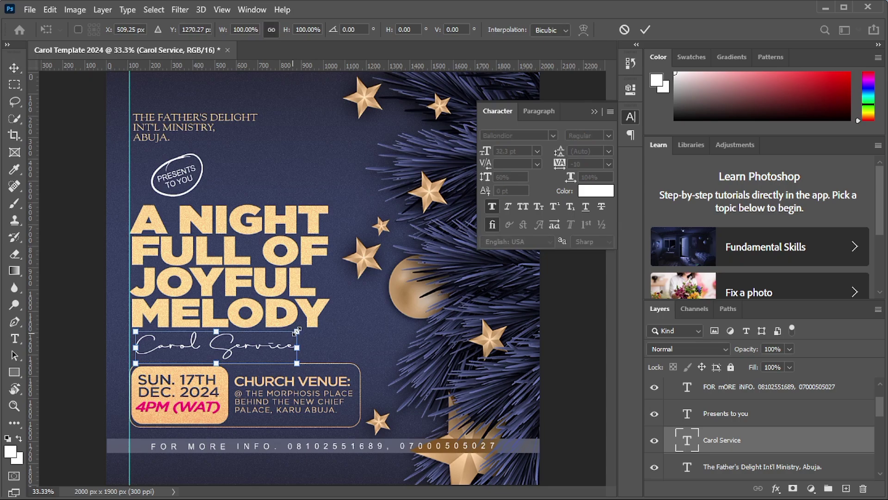
drag(297, 331, 316, 319)
click(645, 29)
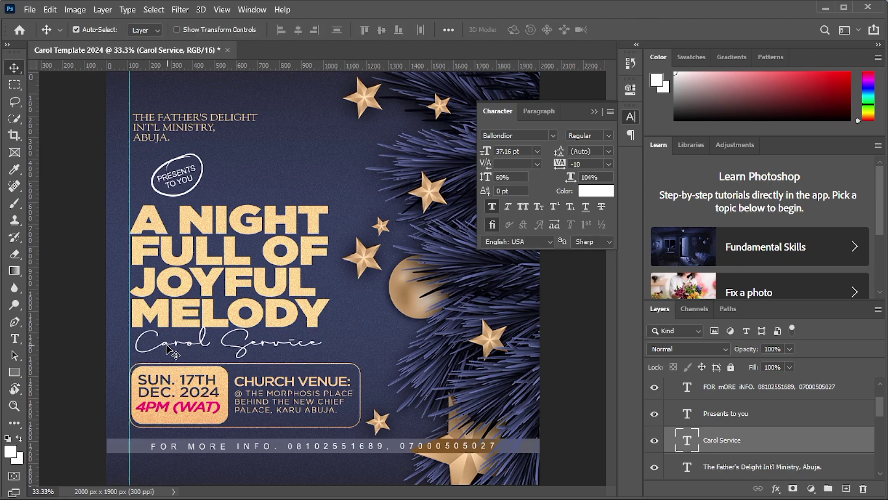
mouse_move(174, 347)
mouse_down()
mouse_move(192, 370)
mouse_move(191, 348)
mouse_move(168, 351)
mouse_up()
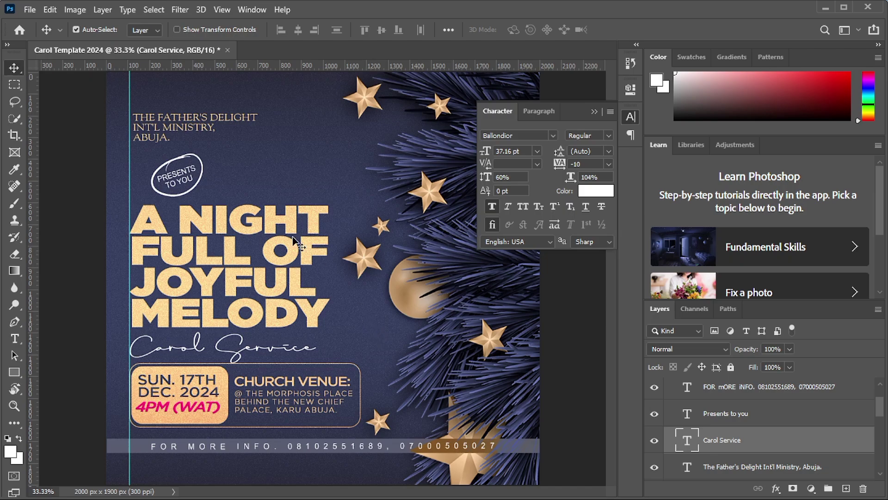
Nudge the "Presents to you" text and its hand-drawn circle up toward the ministry name
click(192, 176)
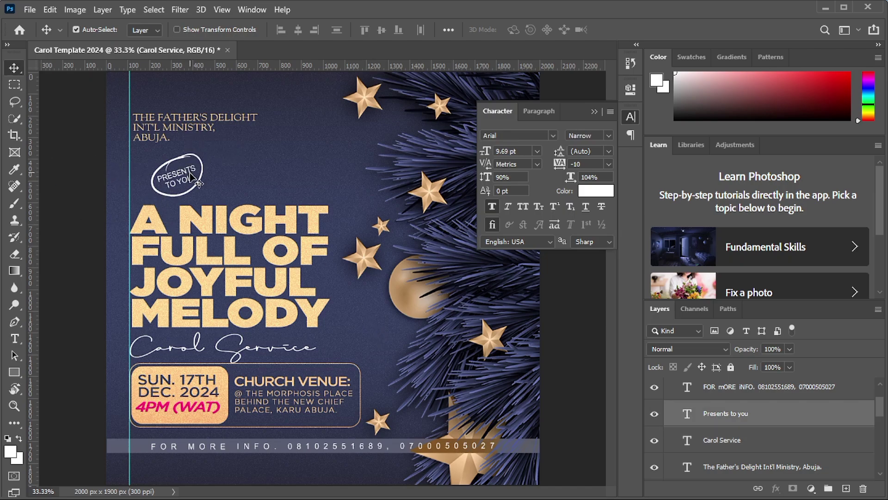
key(shift+Up)
key(shift+Up)
key(shift+Up)
key(shift+Up)
key(shift+Up)
key(shift+Up)
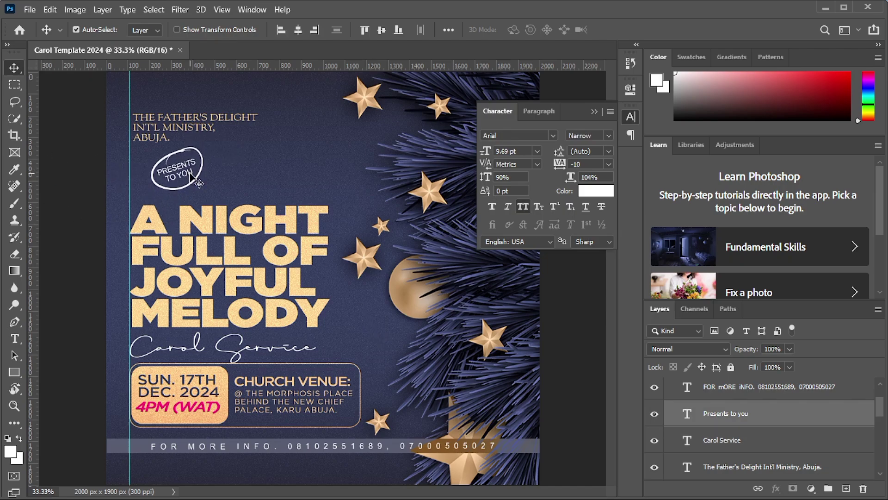
key(shift+Up)
key(shift+Up)
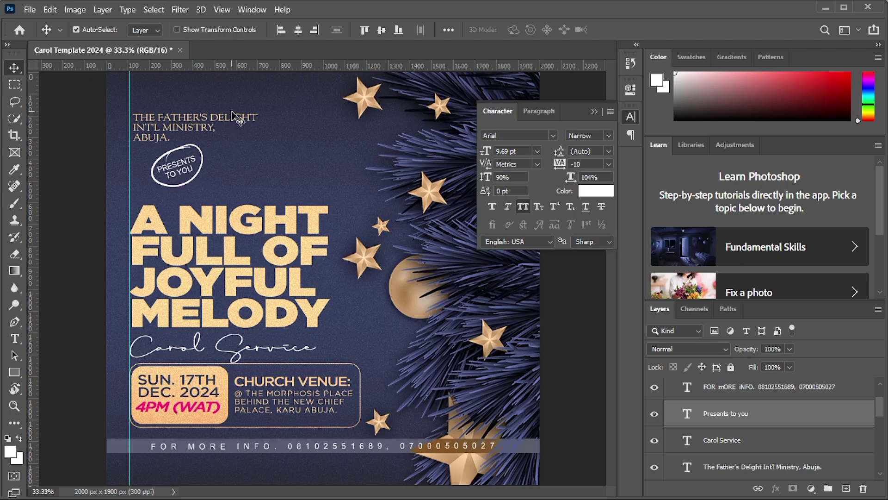
Nudge the "The Father's Delight Int'l Ministry, Abuja." text upward, away from the circled text
click(161, 123)
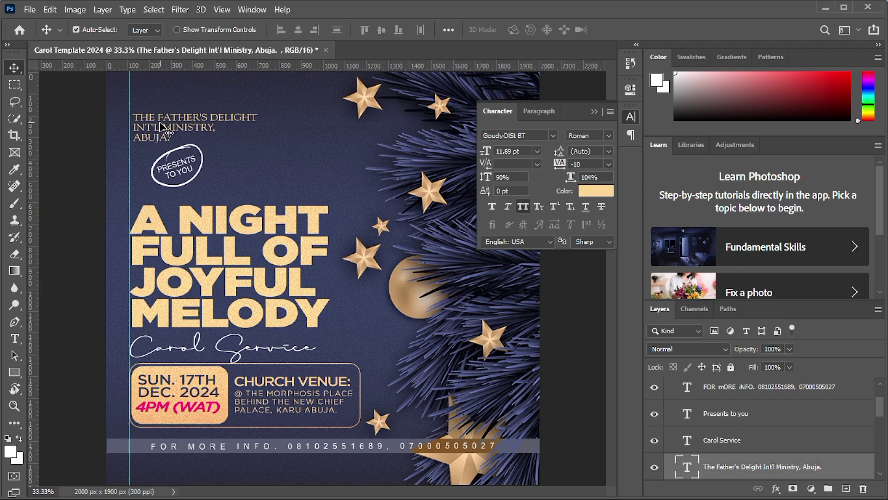
key(shift+Up)
key(shift+Up)
key(shift+Up)
key(shift+Up)
key(shift+Up)
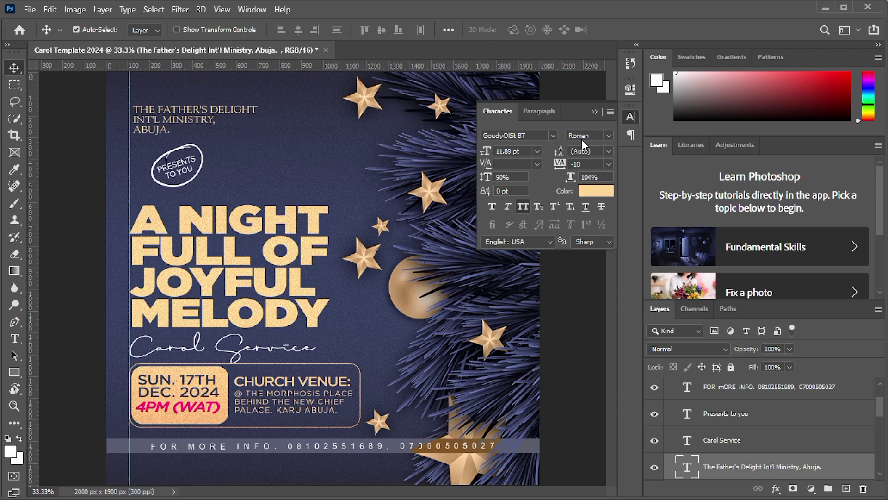
Add horizontal guides above the ministry name and below the contact bar, the lower one at about Y 1777 px
click(594, 112)
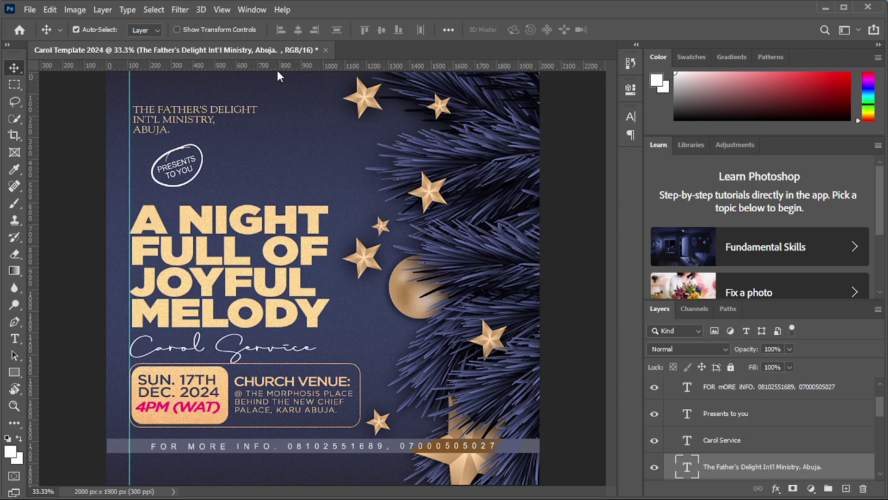
drag(277, 68, 350, 458)
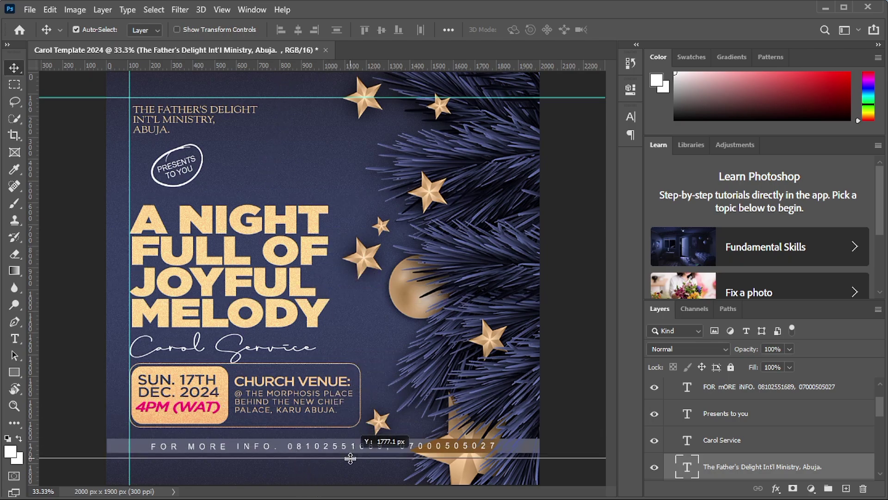
drag(351, 458, 350, 458)
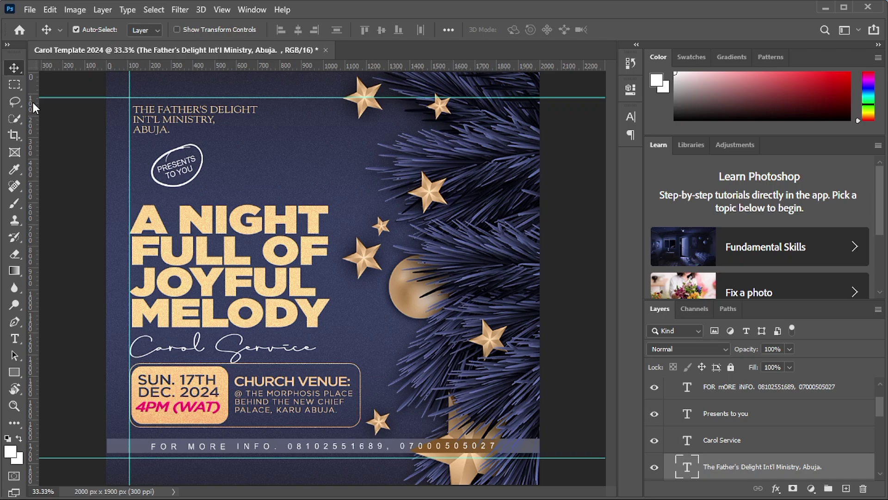
Move the ministry name slightly up and left to line up with the upper horizontal and the vertical guides
click(92, 203)
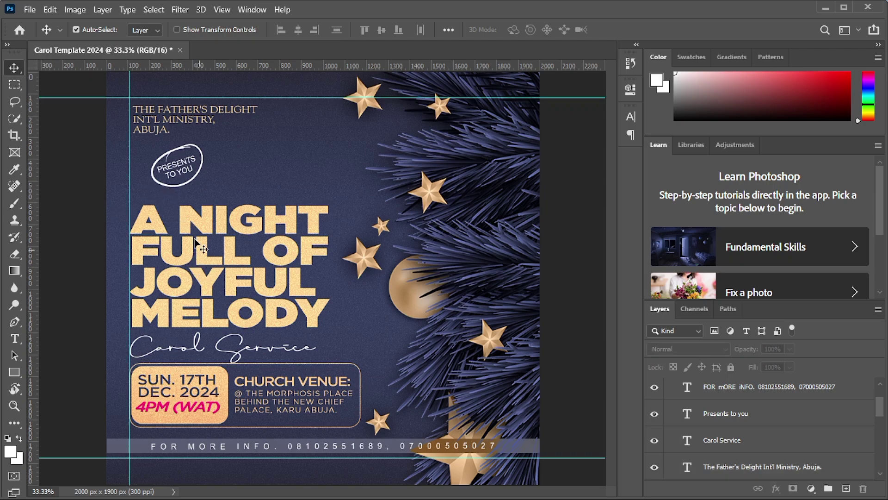
click(149, 112)
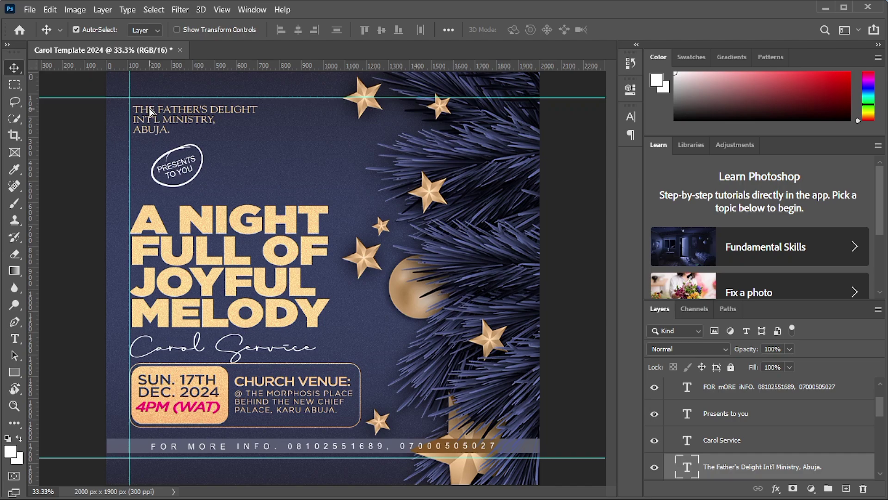
drag(150, 109, 145, 107)
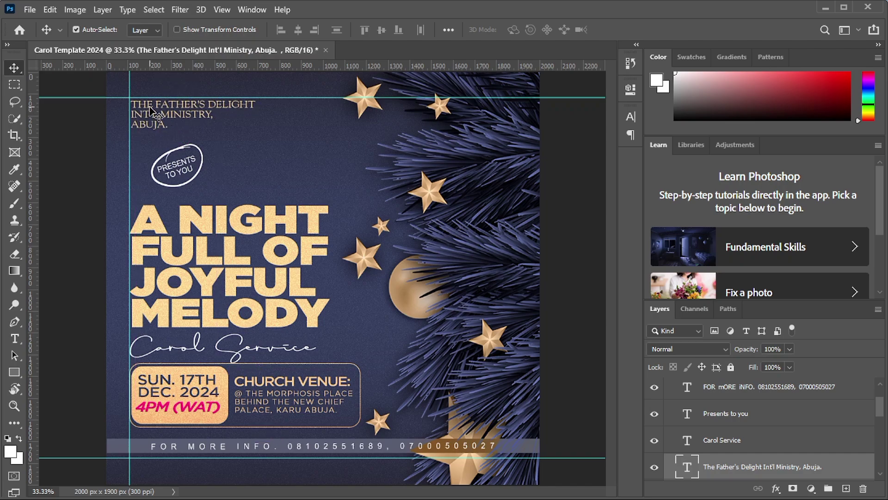
Select the "Presents to you" text with its circle and raise both slightly to sit closer beneath the ministry name
drag(111, 162, 221, 176)
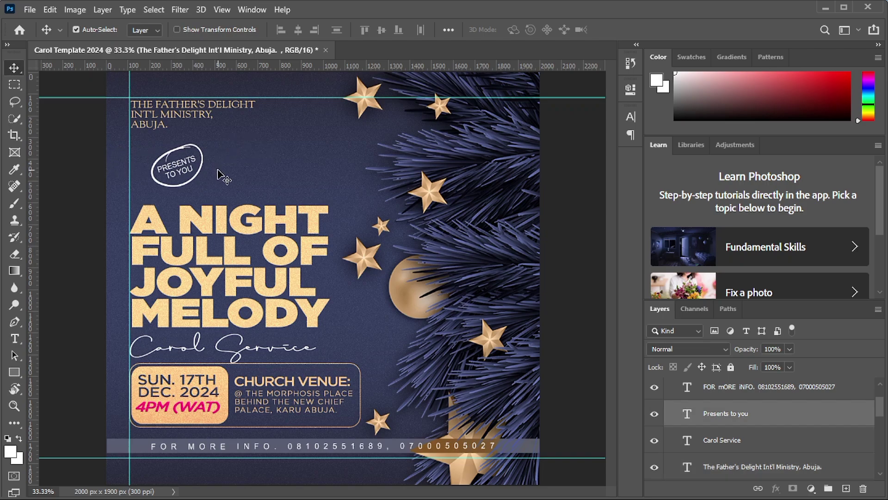
key(shift+Up)
key(shift+Up)
key(shift+Up)
key(shift+Up)
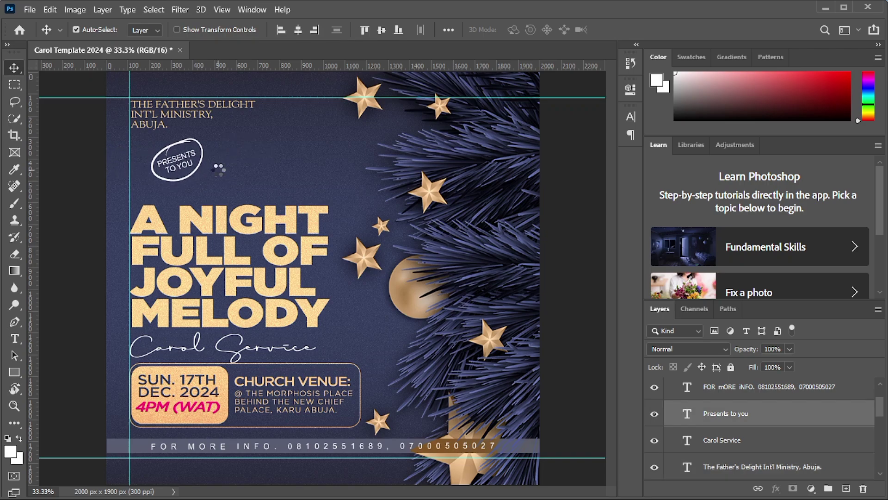
key(shift+Up)
key(Up)
key(Up)
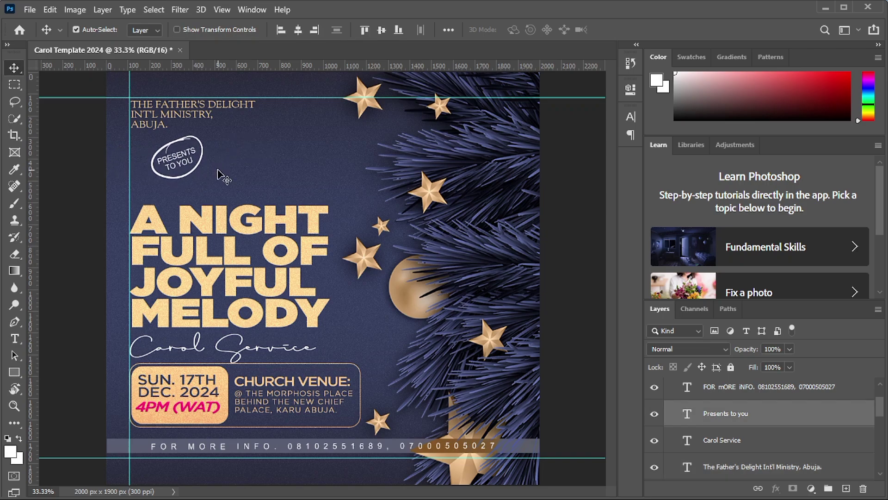
key(shift+Down)
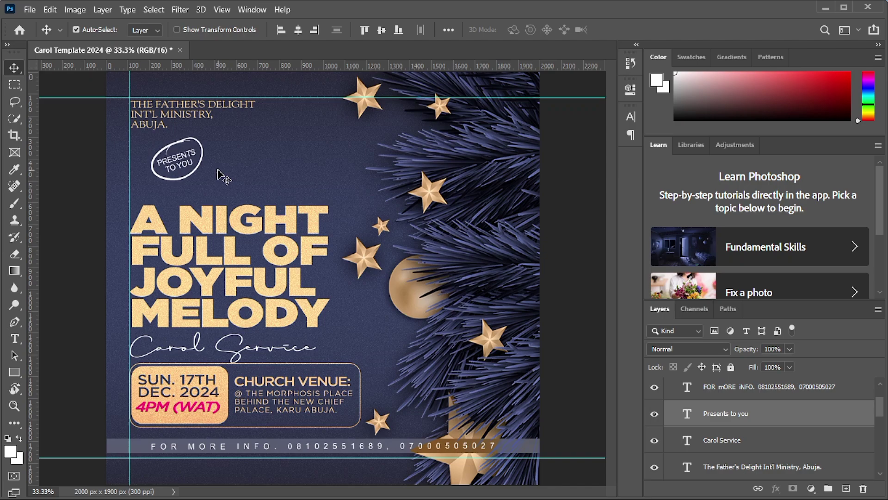
Nudge the "A Night Full of Joyful Melody" headline up toward the circled text
drag(49, 214, 170, 265)
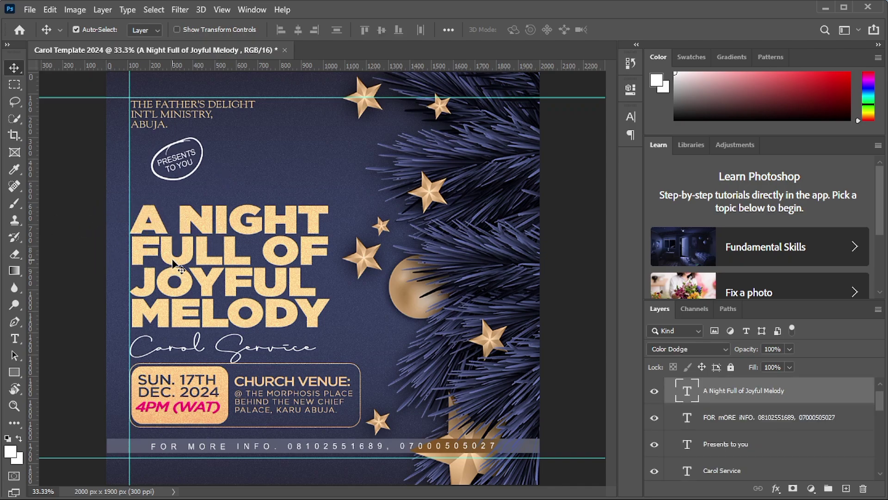
key(shift+Up)
key(shift+Up)
key(shift+Up)
key(shift+Up)
key(shift+Up)
key(shift+Up)
key(shift+Up)
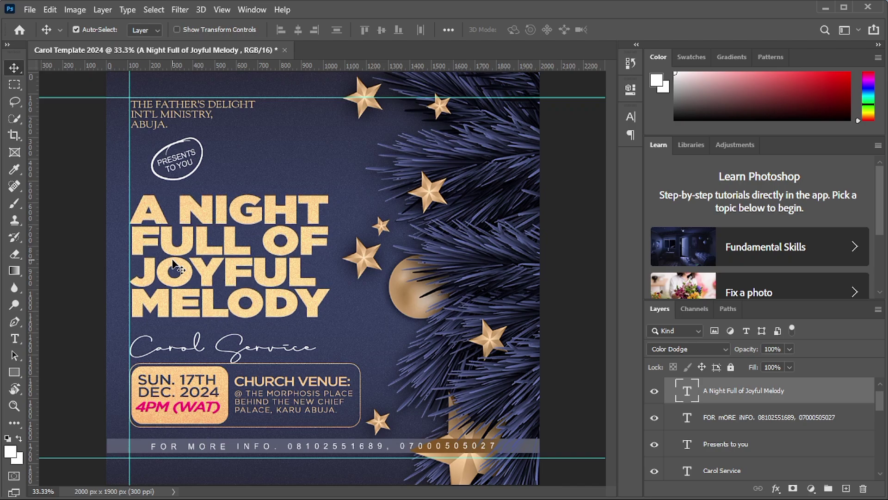
Nudge the "Carol Service" text up to sit midway between the headline and the date box
click(198, 349)
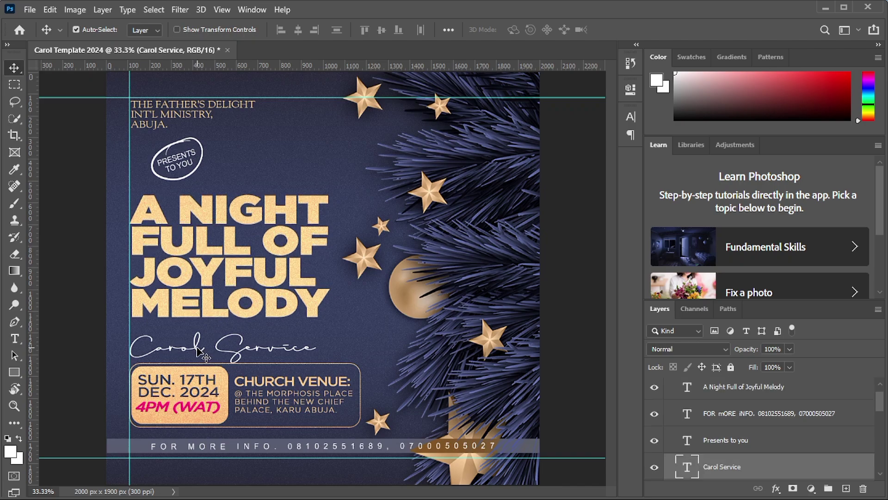
key(shift+Up)
key(shift+Up)
key(shift+Up)
key(shift+Up)
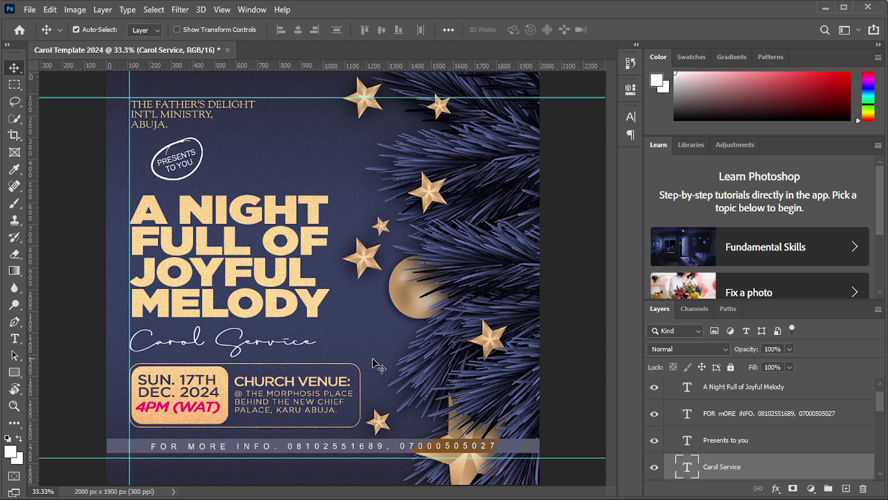
Lower the "For more info" contact text together with its bar until the bar rests on the lower guide
drag(277, 446, 284, 453)
key(Down)
key(Down)
key(Down)
key(Down)
key(Down)
key(Down)
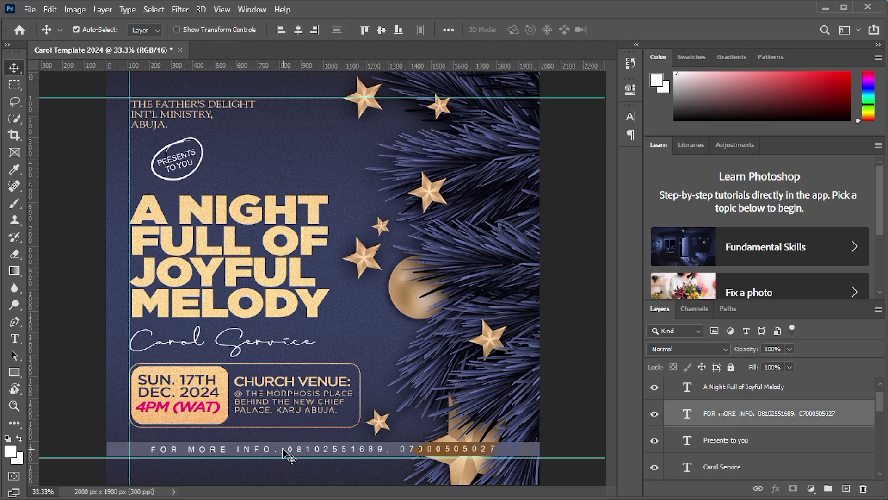
key(Up)
key(Up)
key(Up)
key(Up)
key(Up)
key(Up)
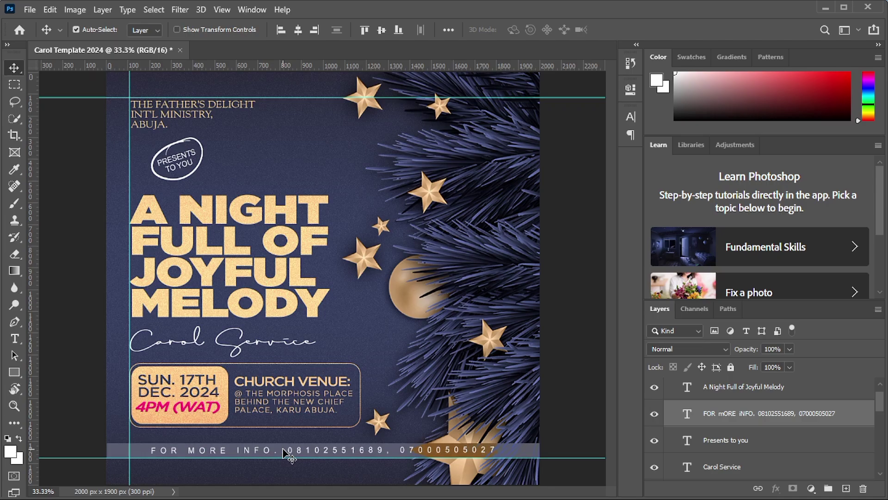
key(ctrl+minus)
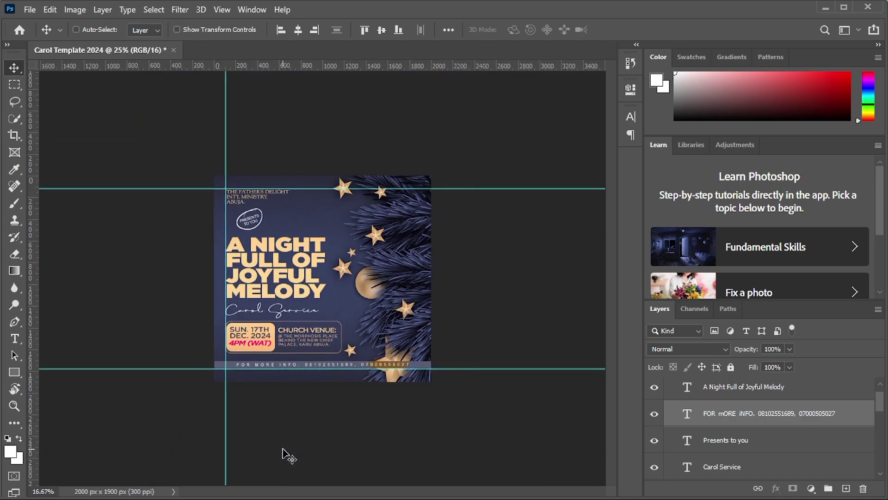
key(ctrl+plus)
key(ctrl+minus)
key(ctrl+plus)
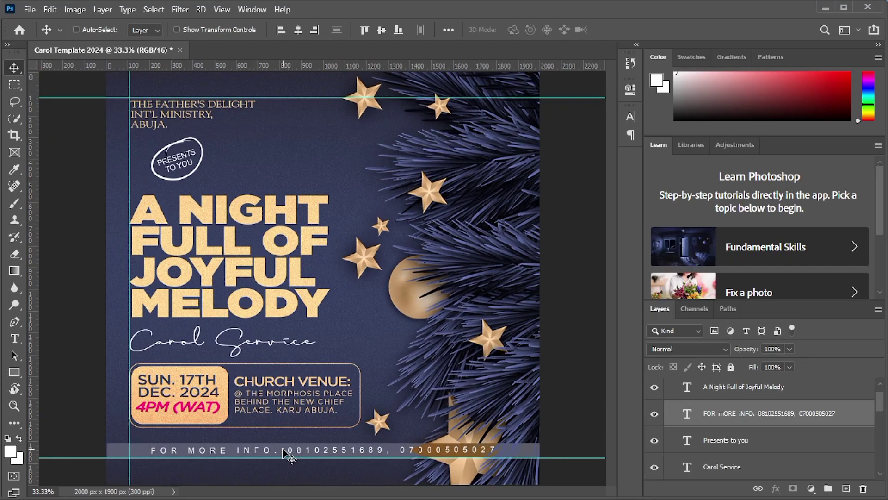
key(ctrl+minus)
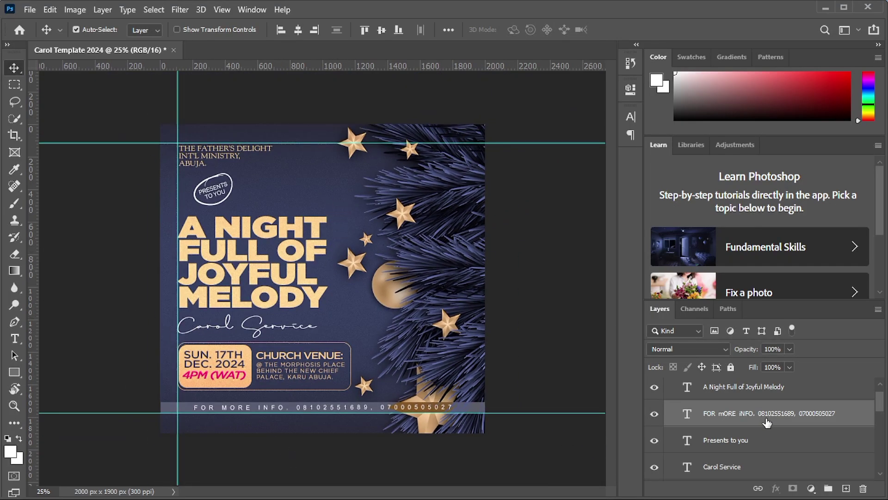
Collapse the Text and Elements layer groups
scroll(767, 416, up, 1)
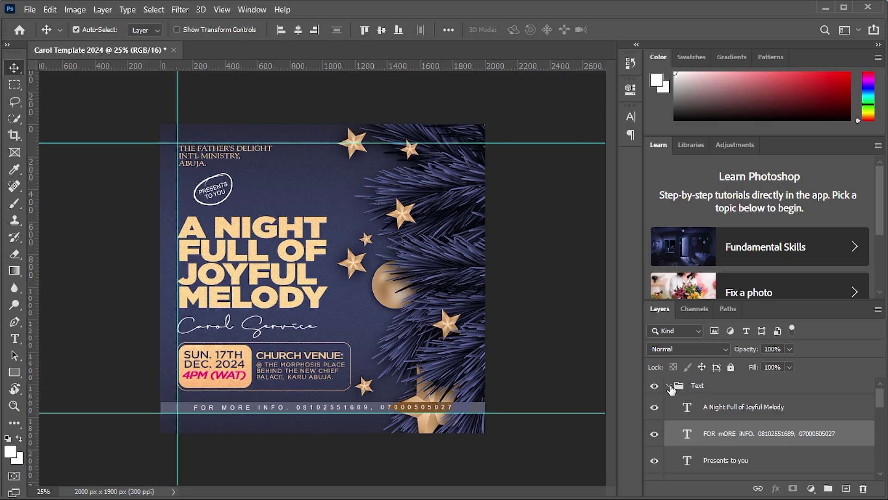
click(703, 429)
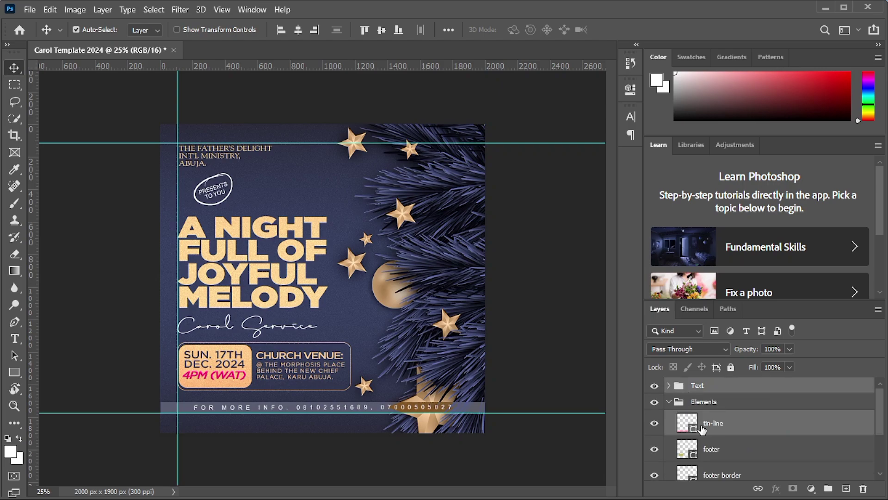
click(669, 403)
Hide and show the Elements, Text and background groups one after another to check what each contains
click(654, 401)
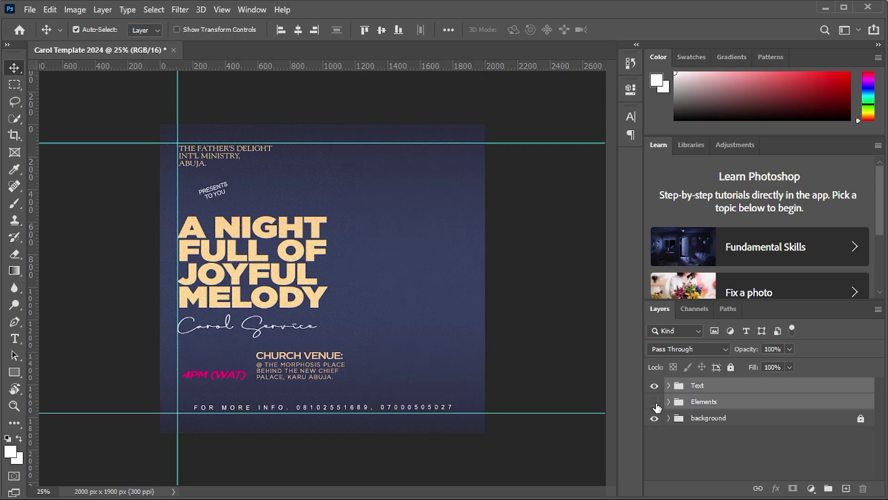
click(655, 403)
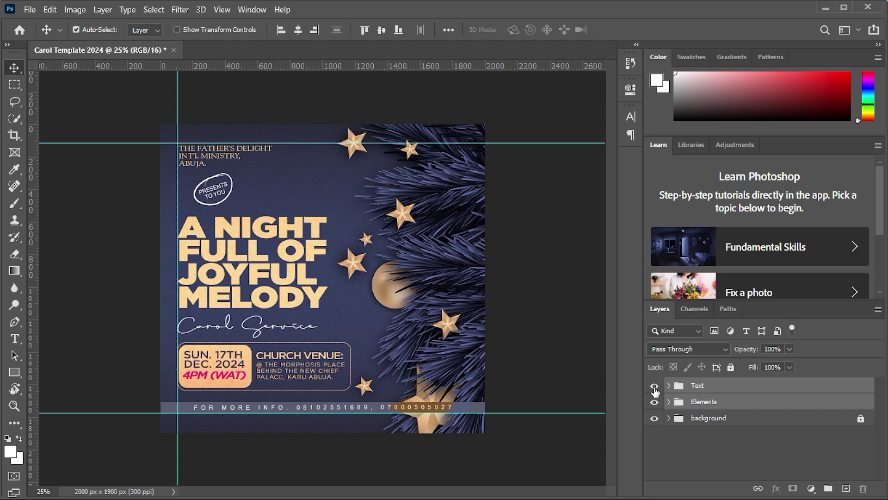
click(655, 386)
click(655, 387)
click(655, 419)
click(655, 419)
Lock the Text group and the Elements group
click(729, 386)
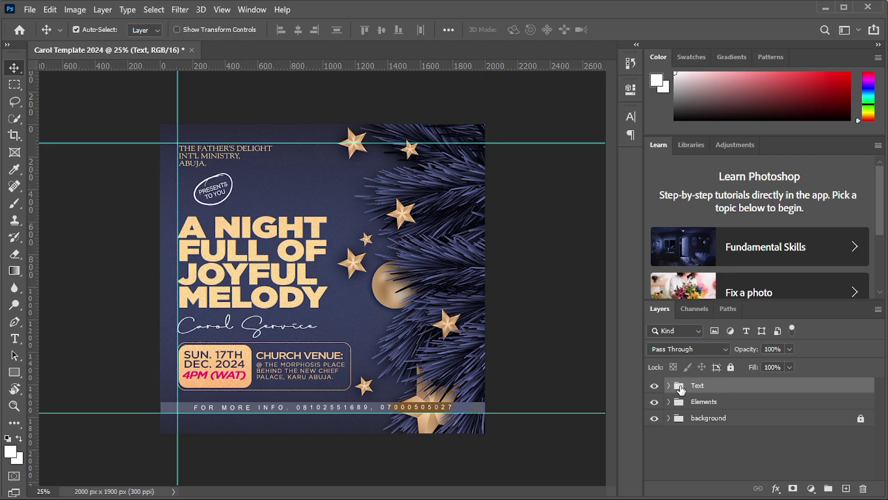
key(ctrl+slash)
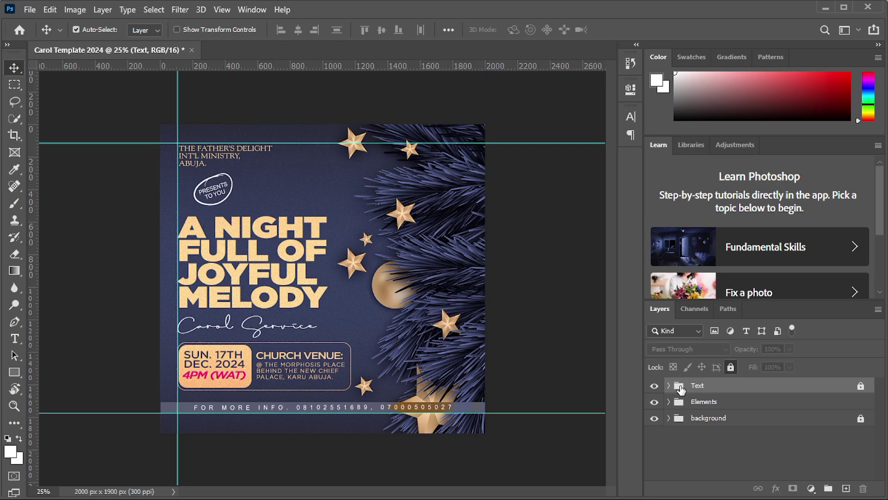
click(717, 402)
key(ctrl+slash)
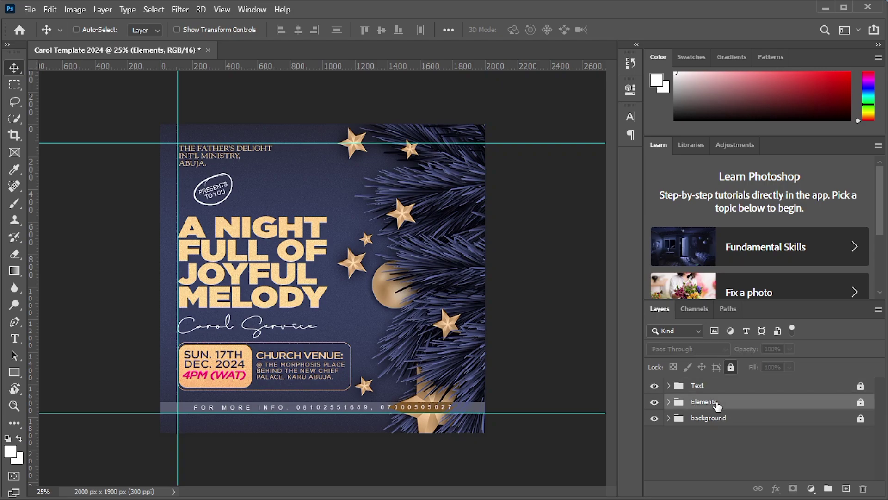
Embed chain.png from the Carol Template folder and place it diagonally across the flyer's lower-left corner
click(29, 10)
click(55, 267)
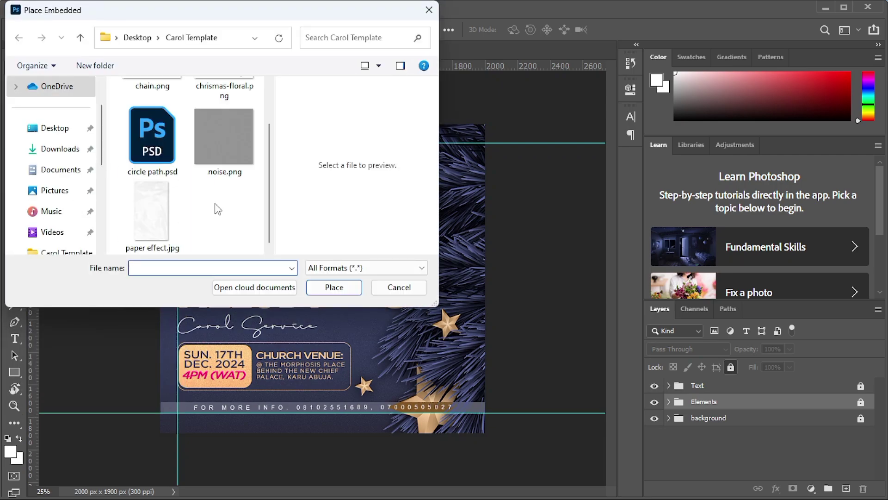
scroll(218, 208, up, 1)
scroll(218, 203, down, 1)
scroll(234, 203, up, 1)
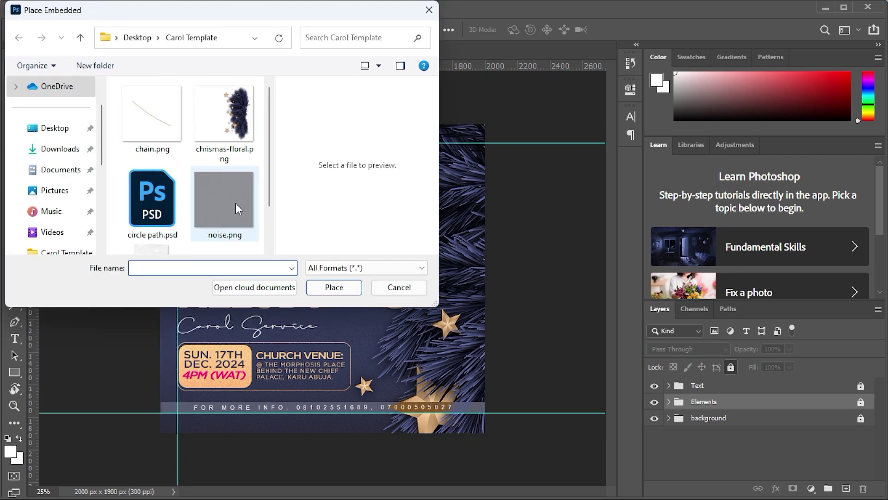
click(157, 121)
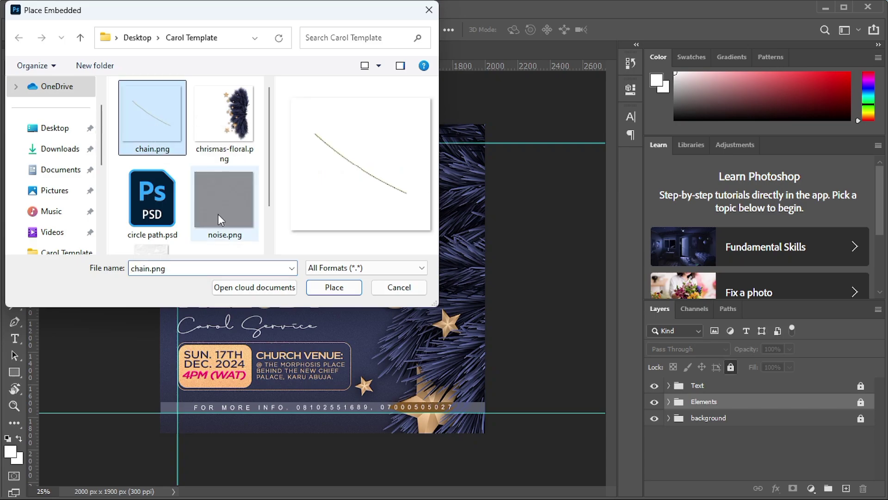
click(327, 297)
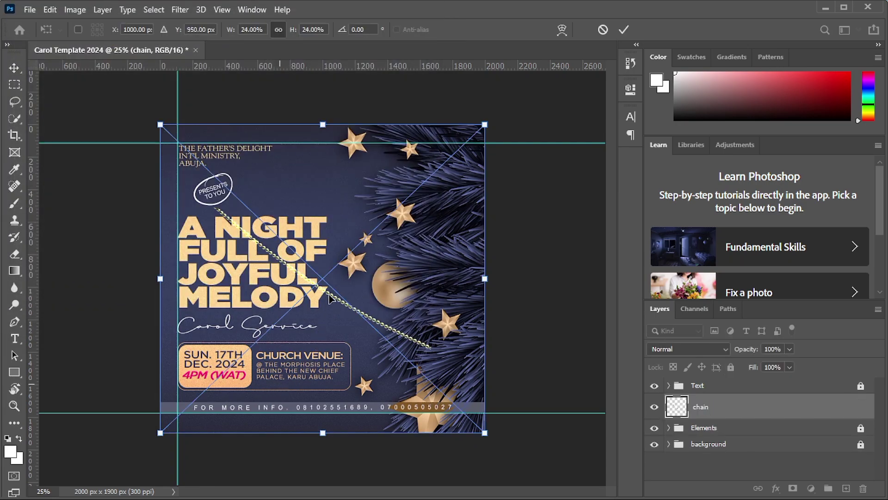
drag(330, 298, 230, 442)
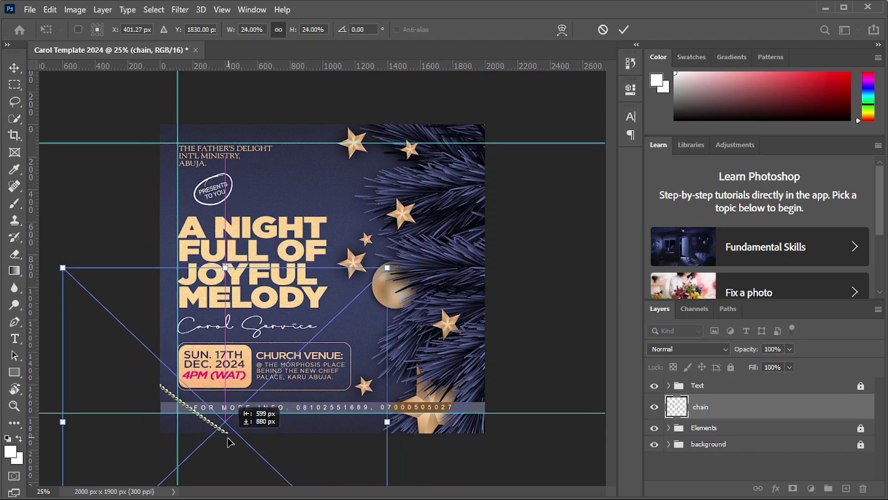
click(624, 29)
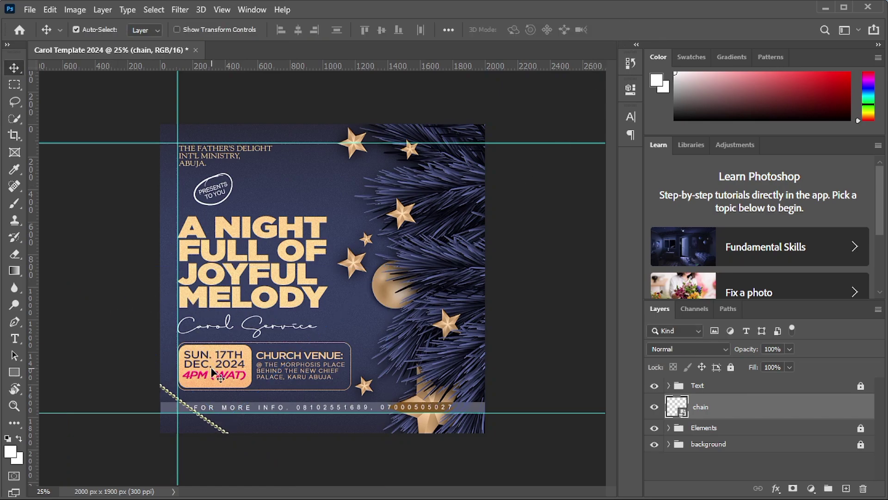
Fine-tune the chain's position in the flyer's lower-left corner and move its layer into the Elements group
key(ctrl+plus)
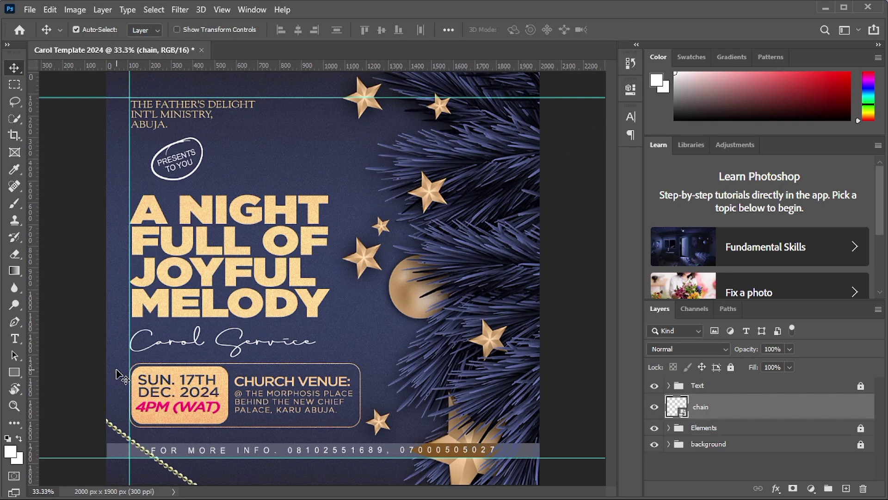
click(299, 454)
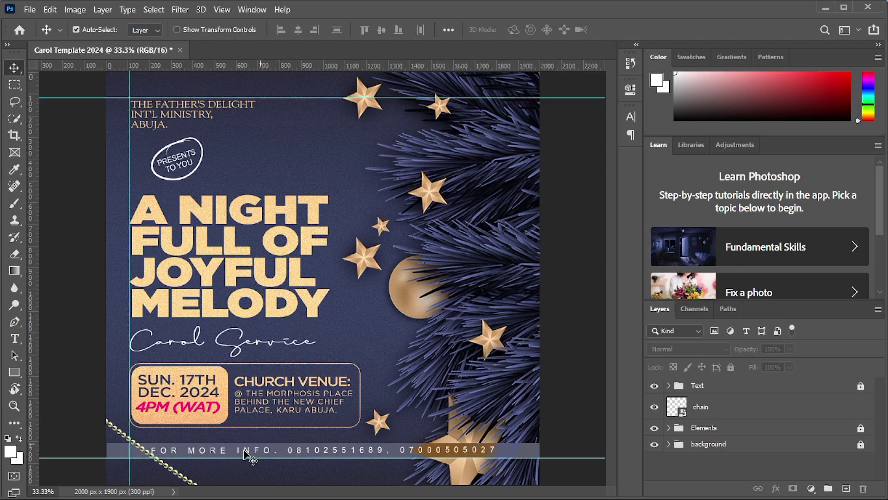
drag(178, 480, 171, 480)
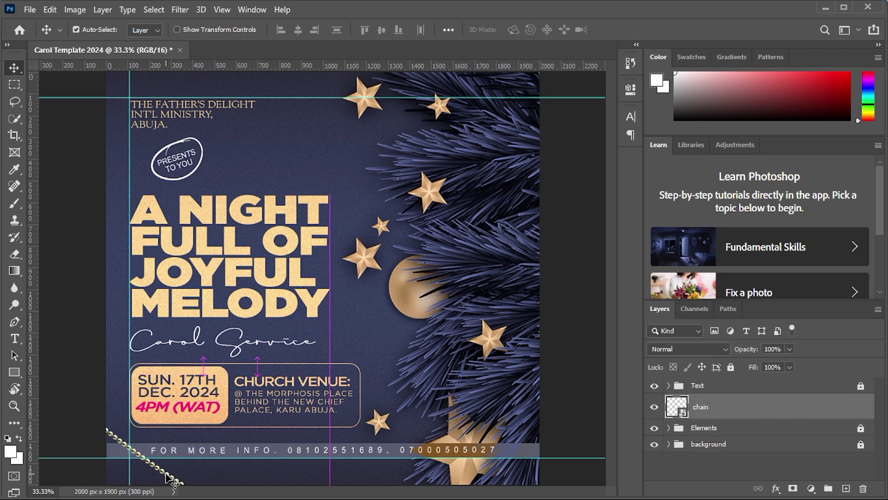
key(shift+Right)
key(shift+Right)
key(shift+Right)
key(shift+Right)
key(shift+Up)
key(shift+Up)
key(shift+Up)
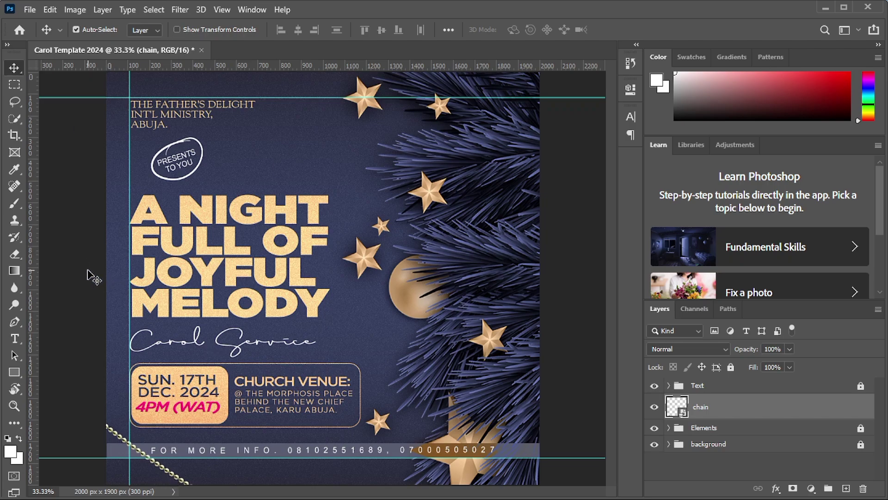
click(236, 261)
drag(705, 416, 703, 428)
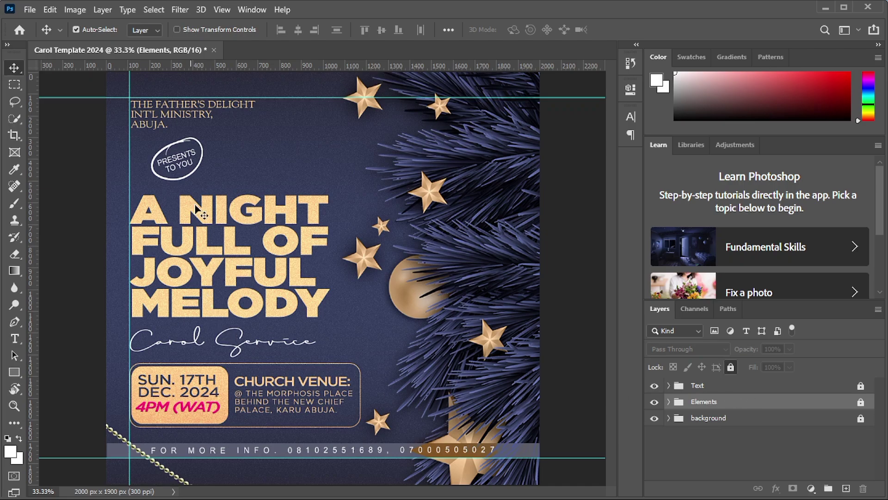
Embed paper effect.jpg from the Carol Template folder above the Text group
click(706, 391)
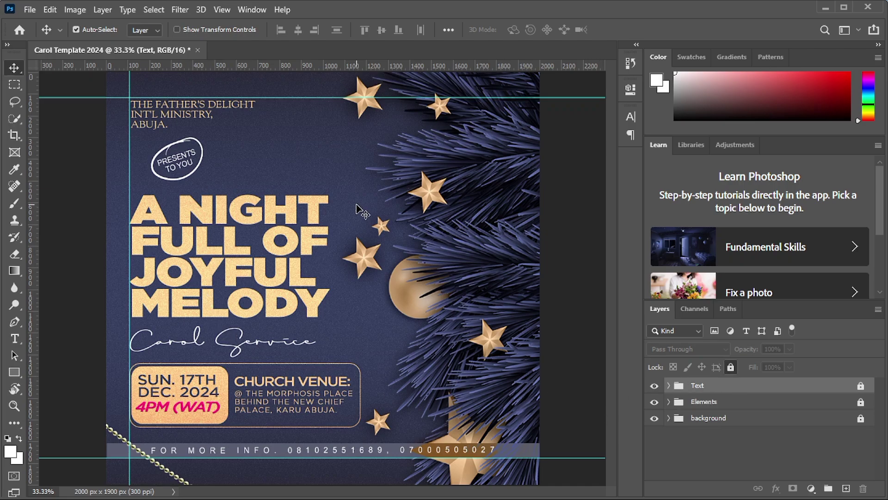
click(28, 9)
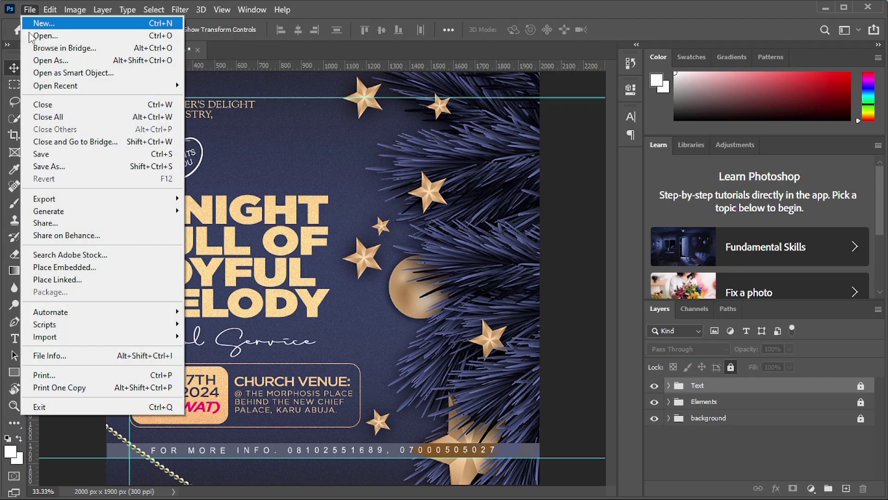
click(71, 267)
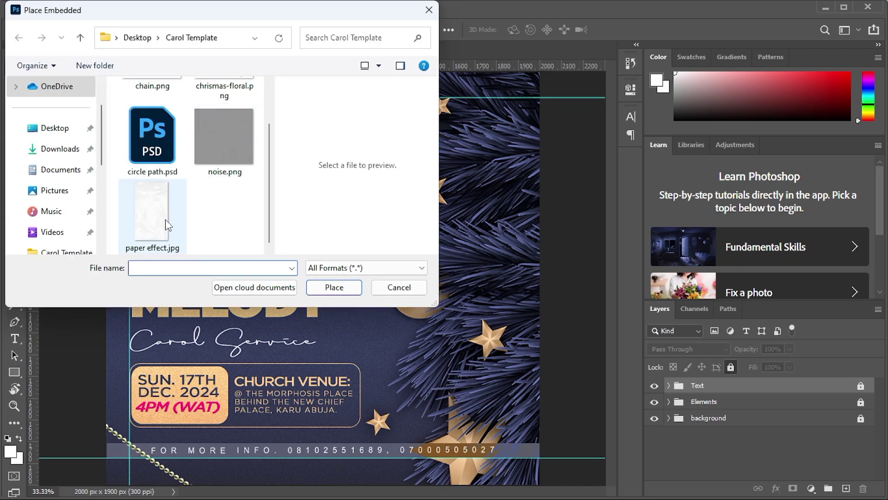
click(168, 225)
click(334, 287)
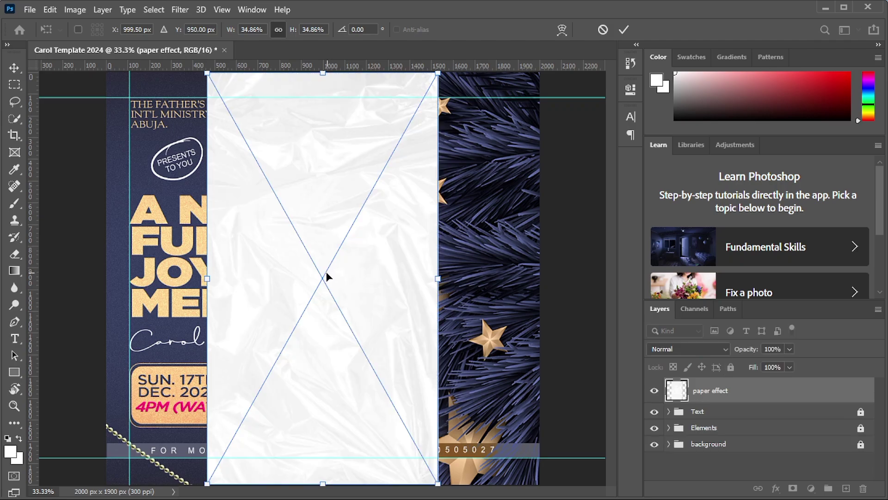
Scale the paper effect image to about 69.29% and center it so it covers the whole canvas
drag(304, 276, 215, 273)
key(ctrl+minus)
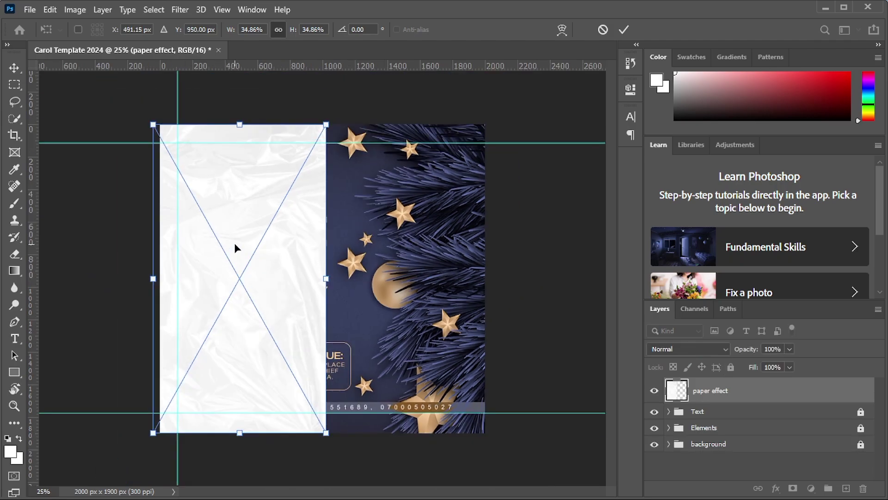
drag(326, 278, 496, 279)
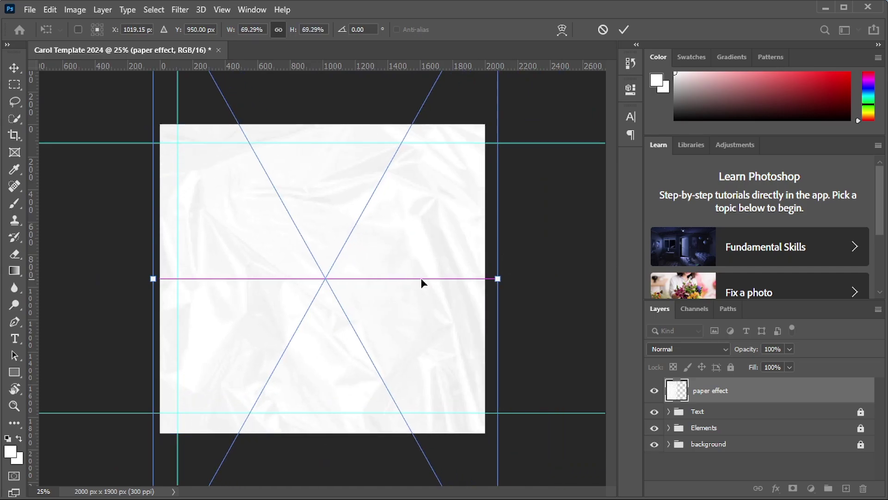
drag(421, 279, 416, 278)
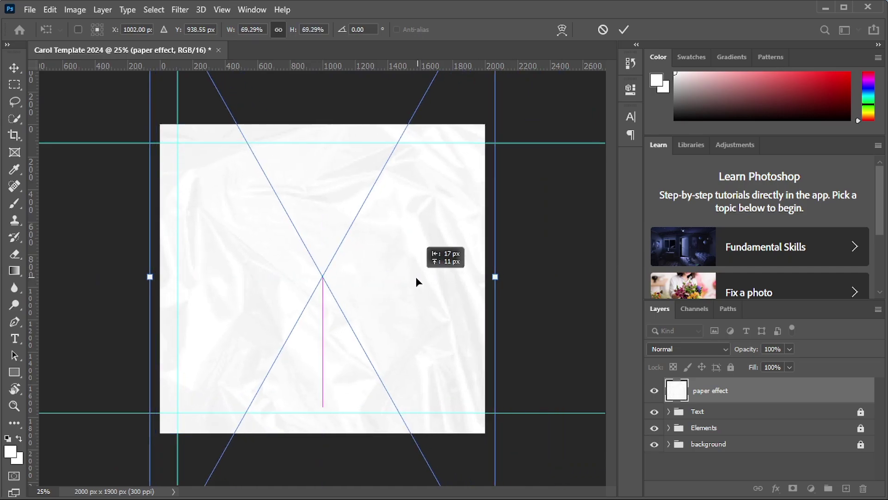
click(624, 29)
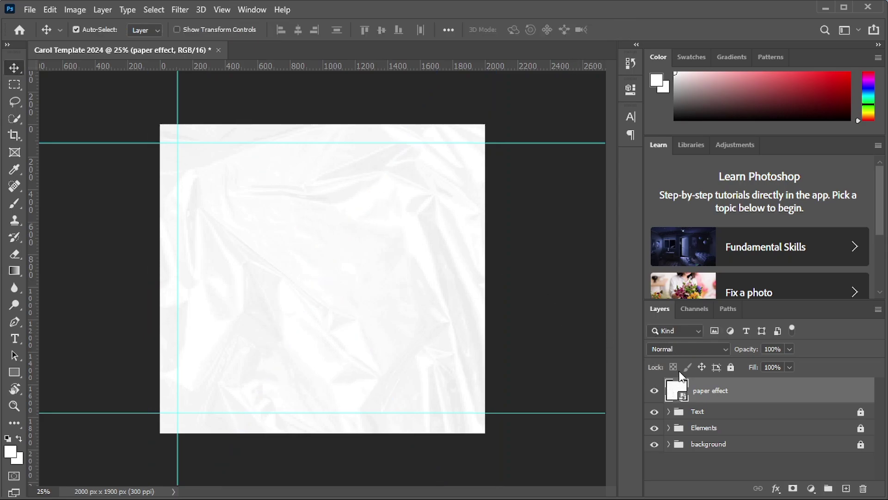
Rasterize the paper effect layer and set its blend mode to Color Burn
right_click(697, 394)
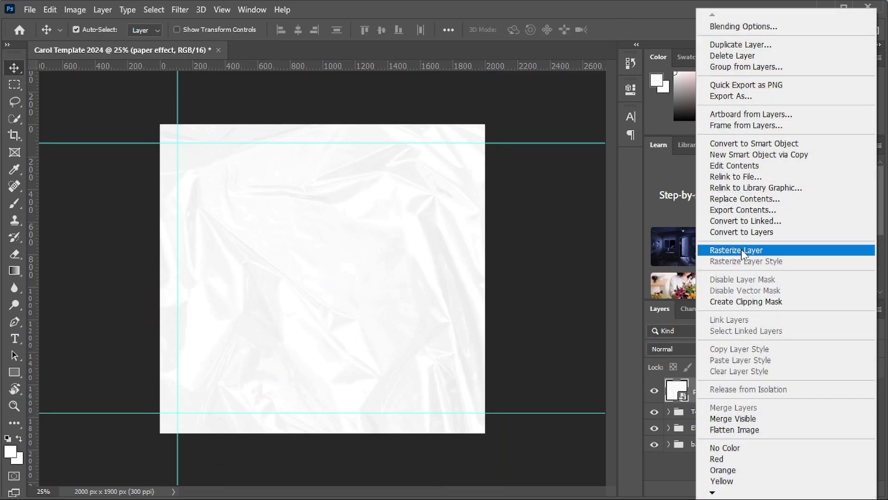
click(742, 252)
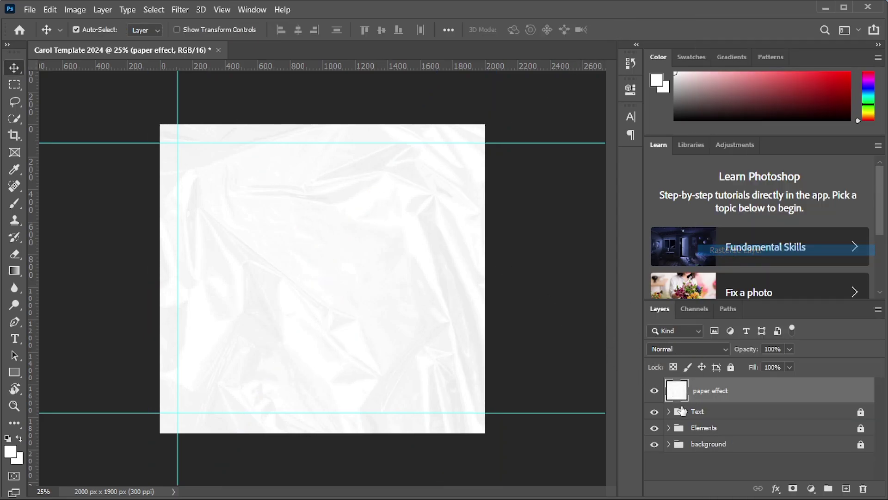
click(665, 348)
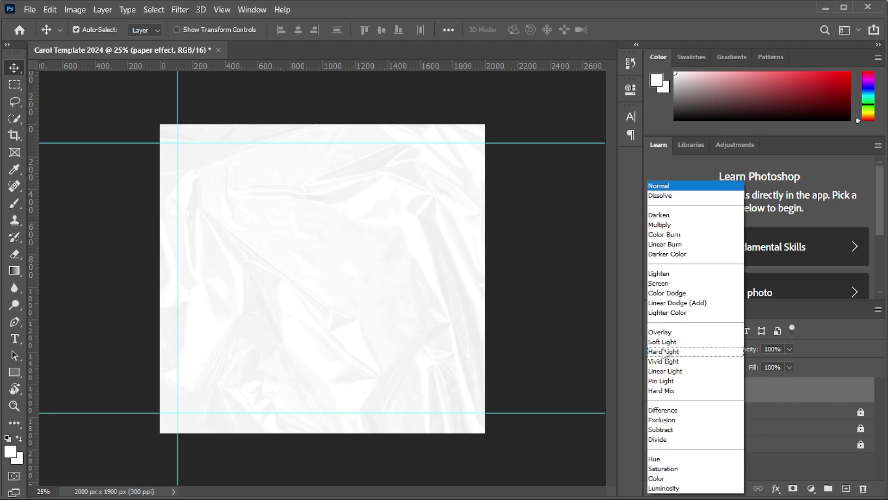
click(687, 236)
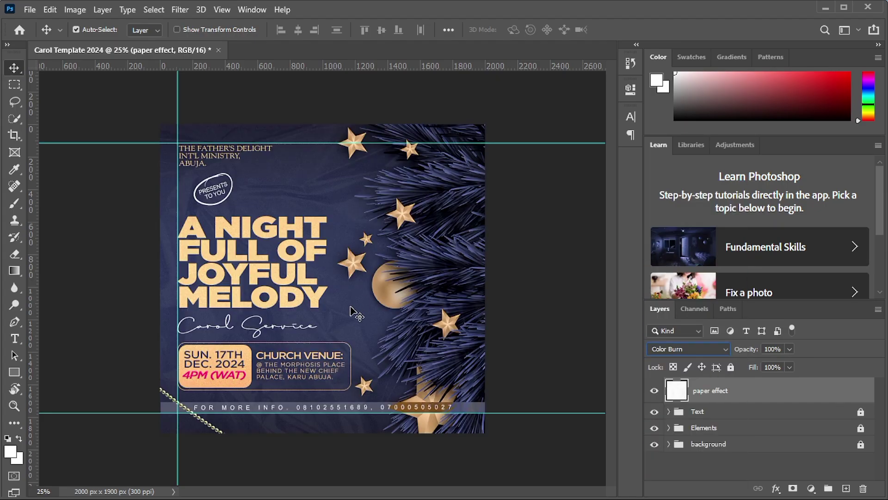
Change the paper effect layer's blend mode to Linear Burn
scroll(351, 311, up, 2)
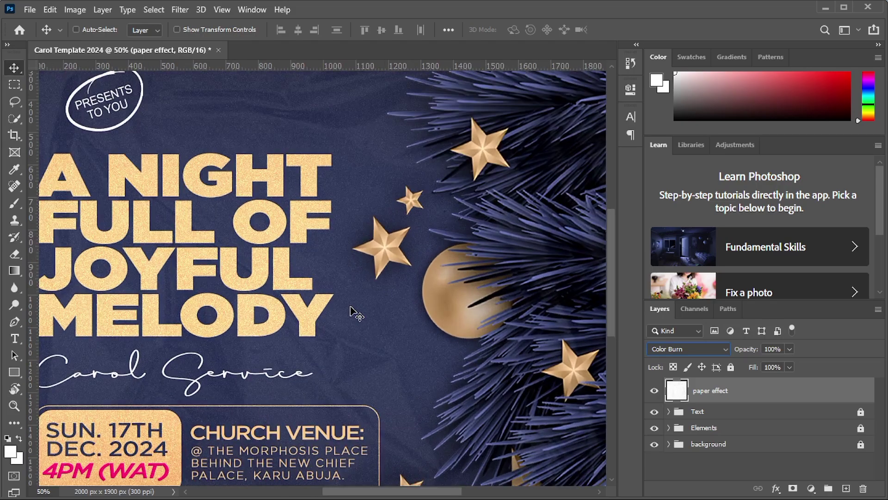
scroll(351, 311, down, 1)
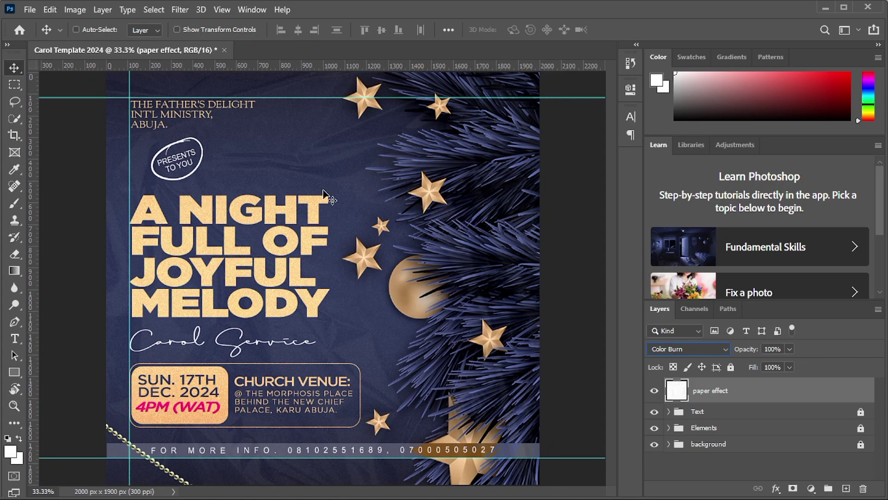
click(685, 351)
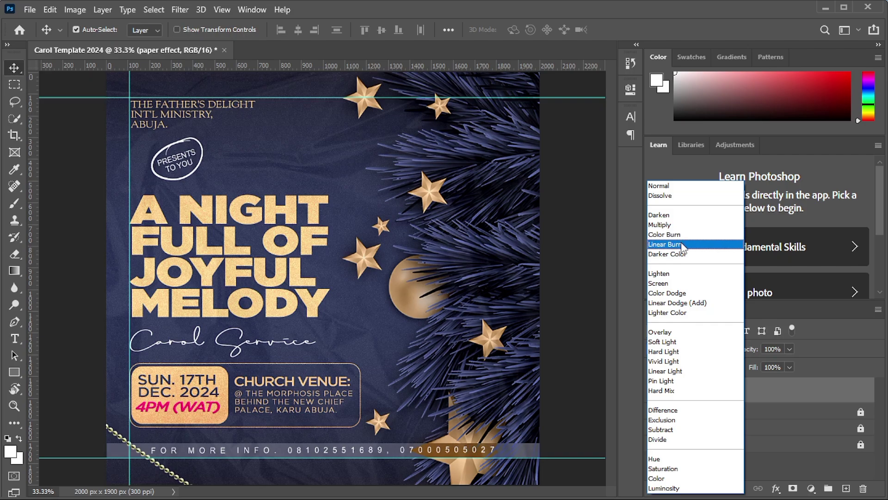
click(682, 247)
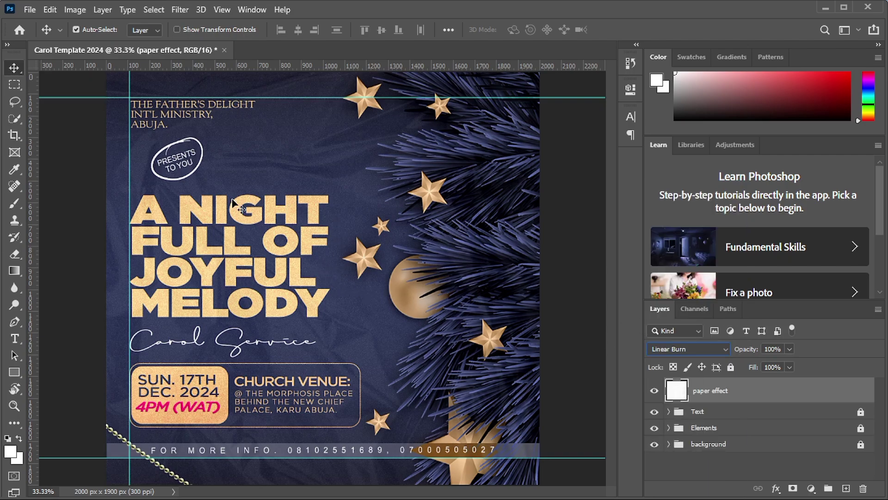
Examine the blended paper texture over the flyer's headline and background, both close up and at full view
key(ctrl+plus)
key(ctrl+plus)
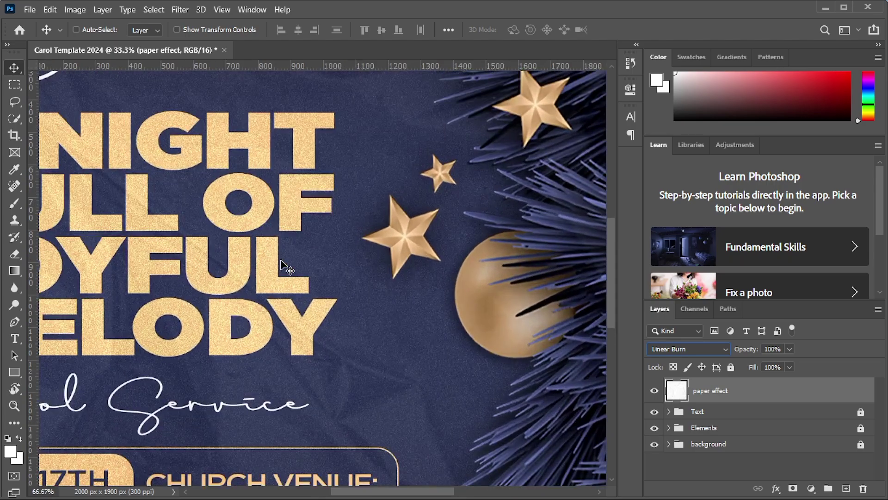
key(ctrl+minus)
key(ctrl+minus)
key(ctrl+plus)
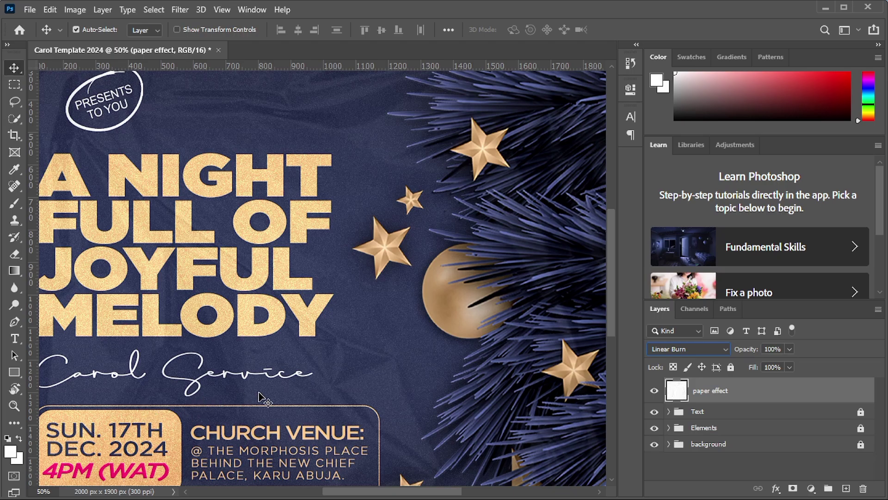
key(ctrl+minus)
key(ctrl+minus)
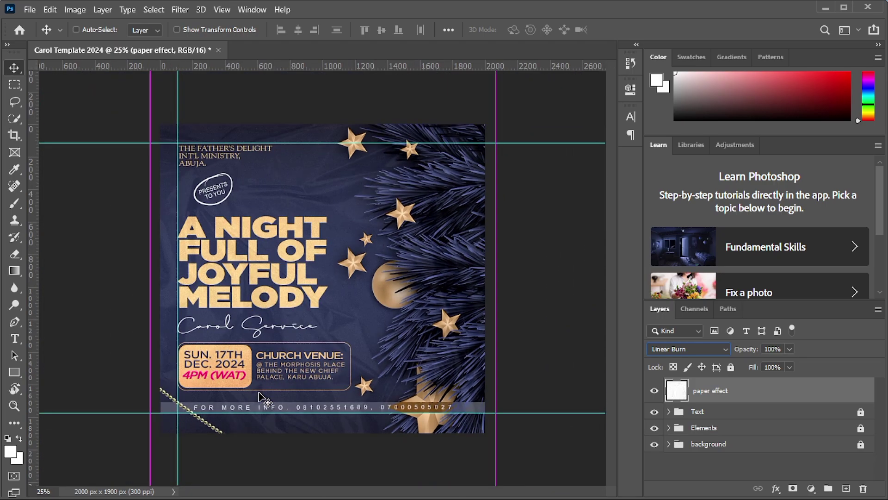
key(ctrl+plus)
key(ctrl+minus)
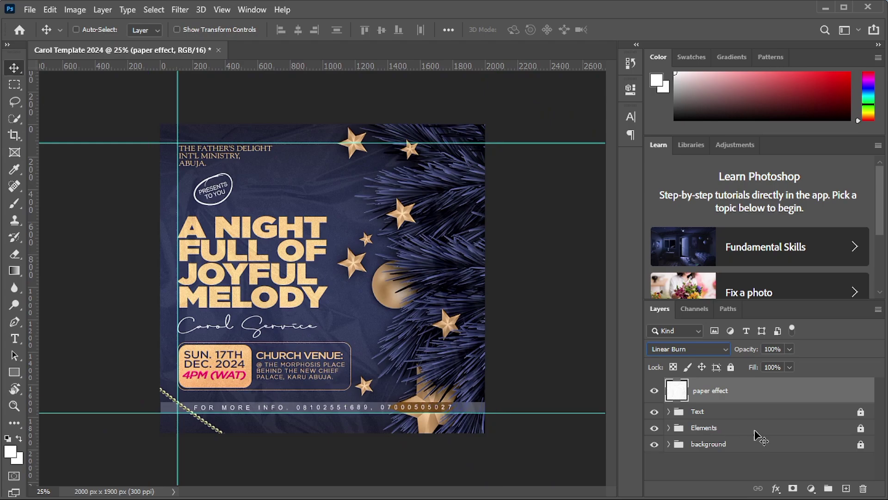
Set the paper effect layer's fill to 80%
click(791, 366)
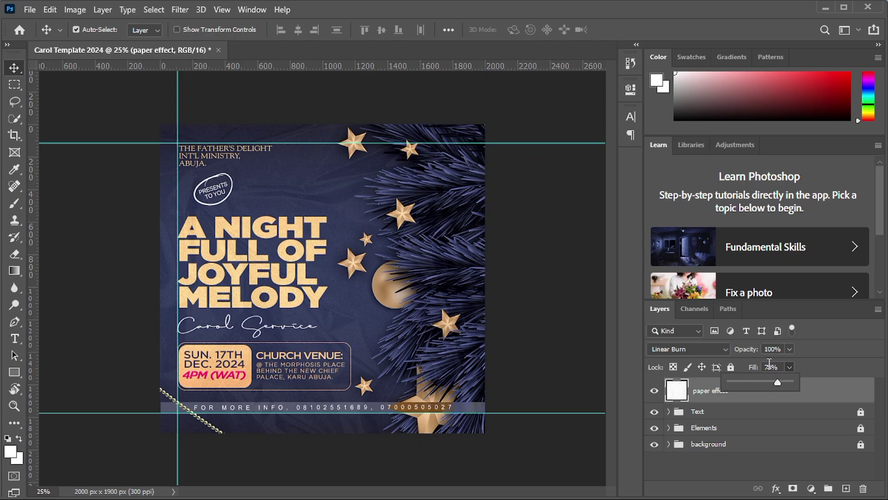
click(775, 367)
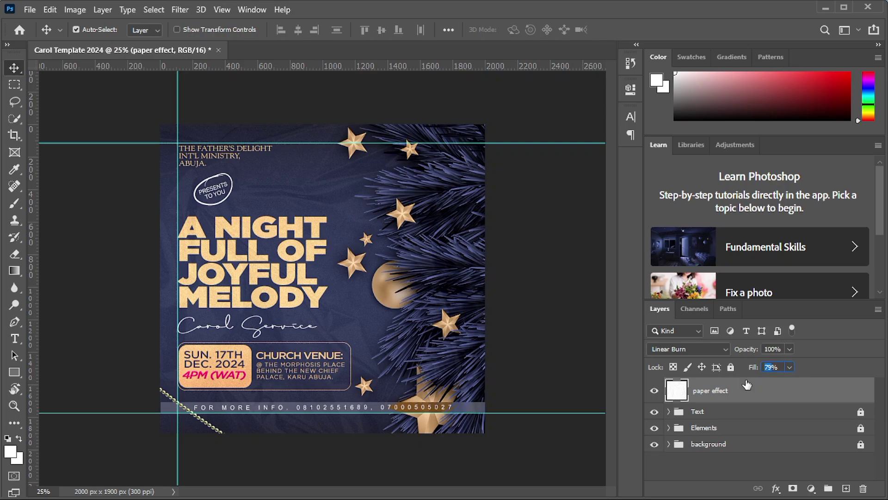
text(80)
Add a Levels adjustment layer above the paper effect with the shadow input at 5 and the highlight input at 236
click(811, 488)
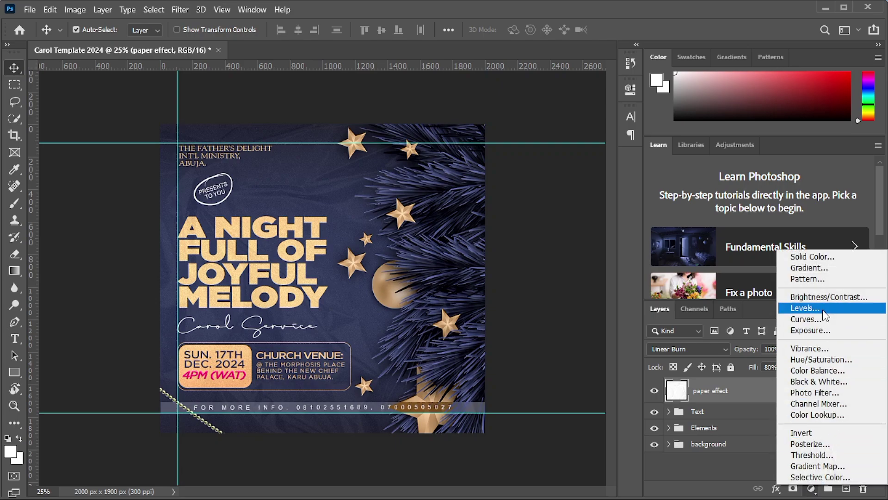
click(825, 311)
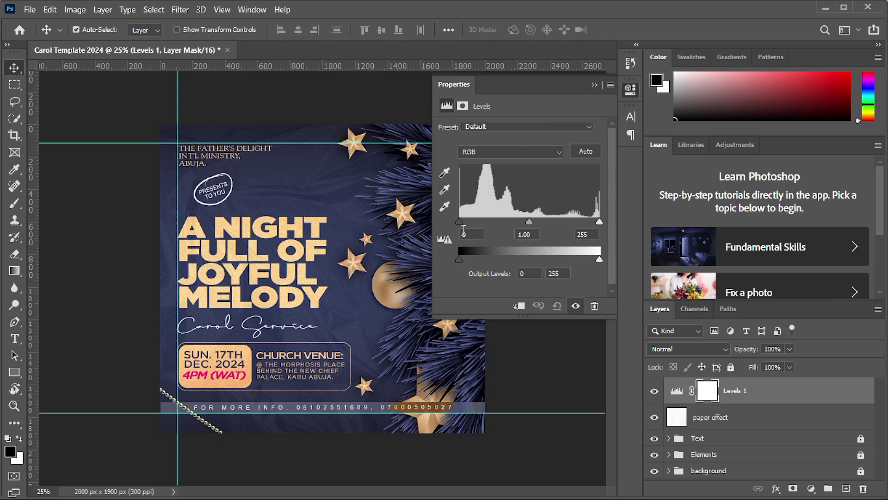
drag(460, 223, 462, 221)
mouse_move(599, 221)
mouse_down()
mouse_move(577, 221)
mouse_move(590, 221)
mouse_up()
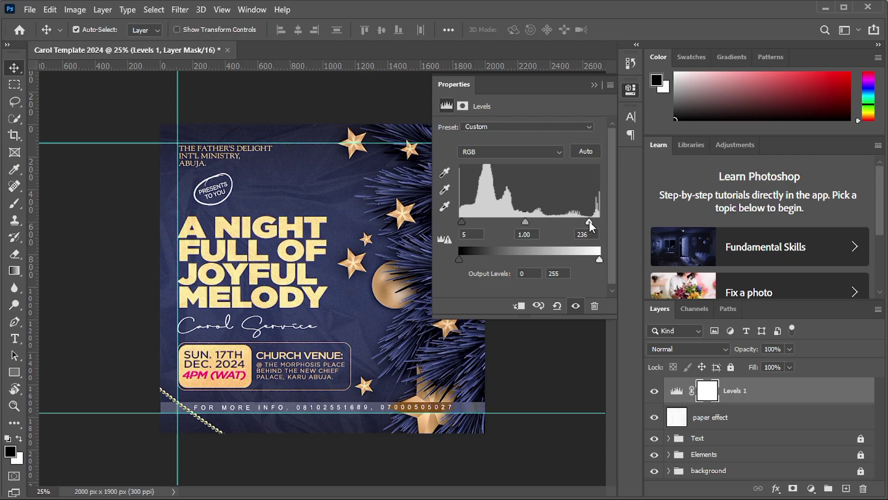
click(594, 85)
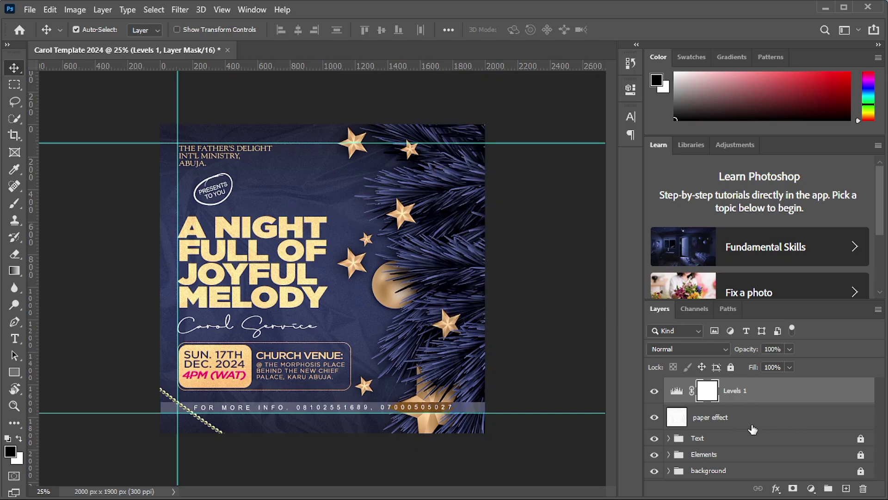
Group the Levels adjustment and paper effect layers and name the group Effect
click(735, 426)
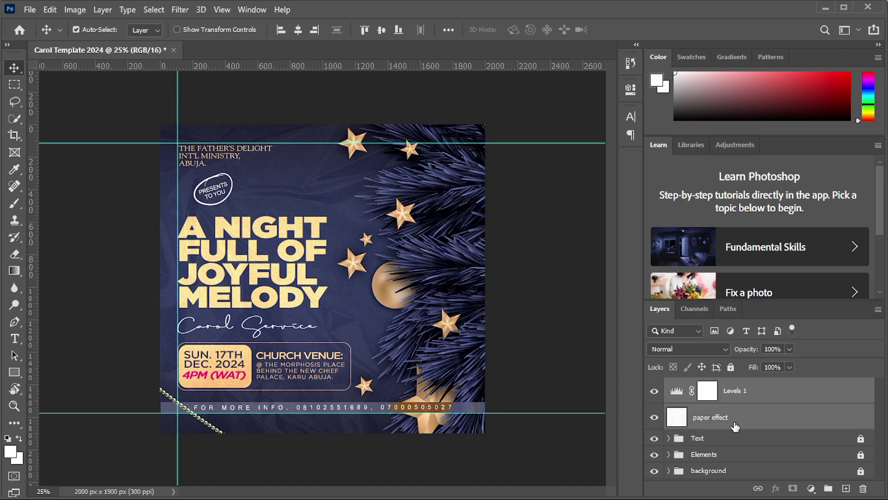
key(ctrl+g)
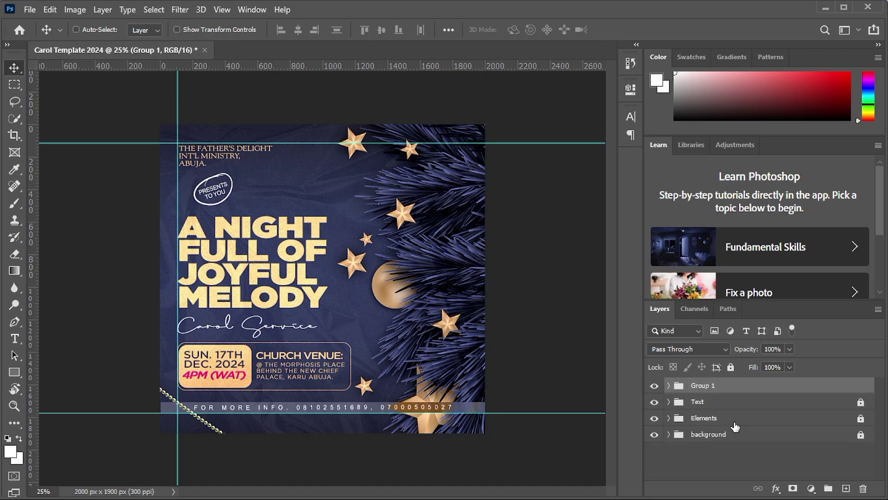
double_click(701, 386)
text(Effect)
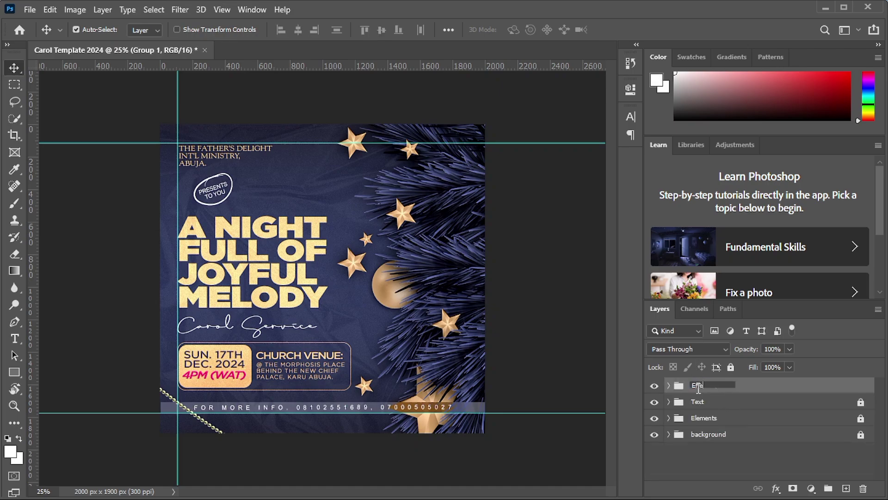
click(750, 389)
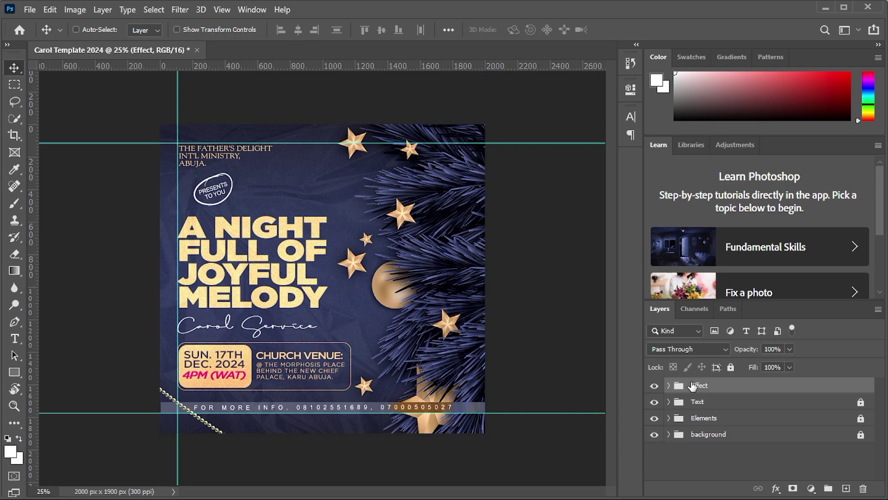
Stamp all visible layers into a new layer above the Effect group and remove the guides from the canvas
key(ctrl+shift+alt+n)
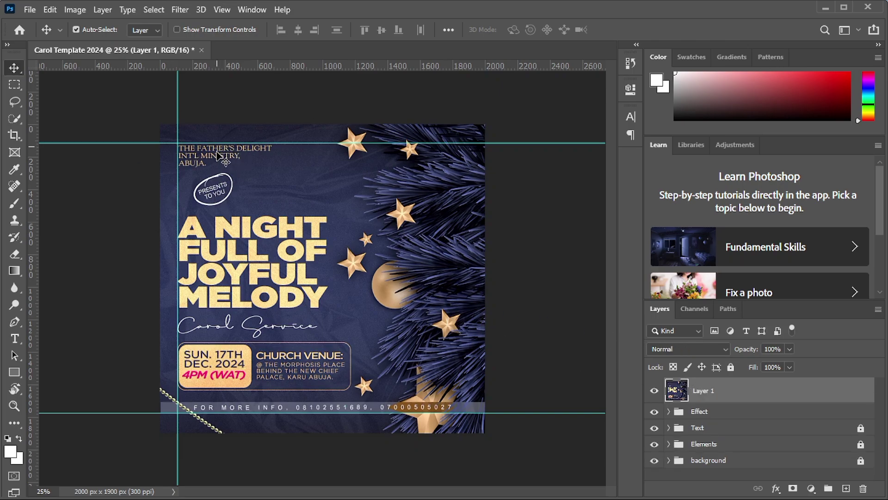
drag(273, 143, 278, 66)
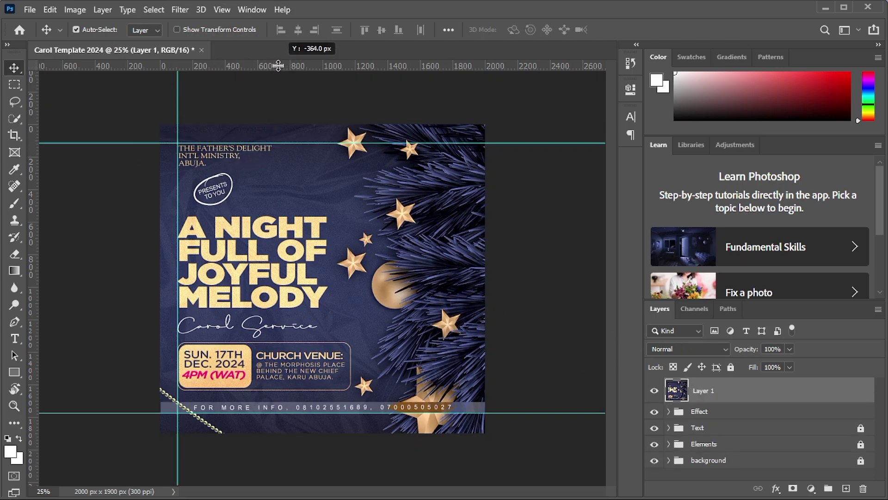
drag(177, 120, 32, 153)
drag(262, 413, 280, 65)
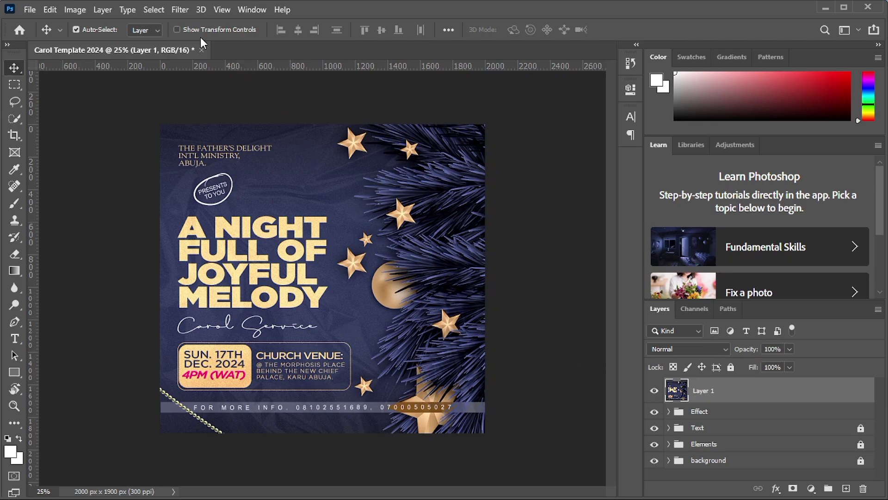
Open the Camera Raw Filter on the merged layer and set Sharpening to 51
click(180, 14)
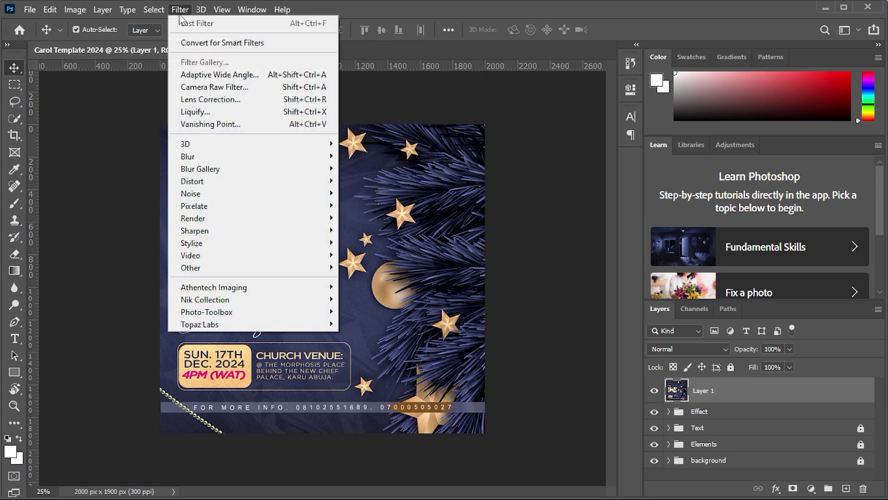
click(195, 89)
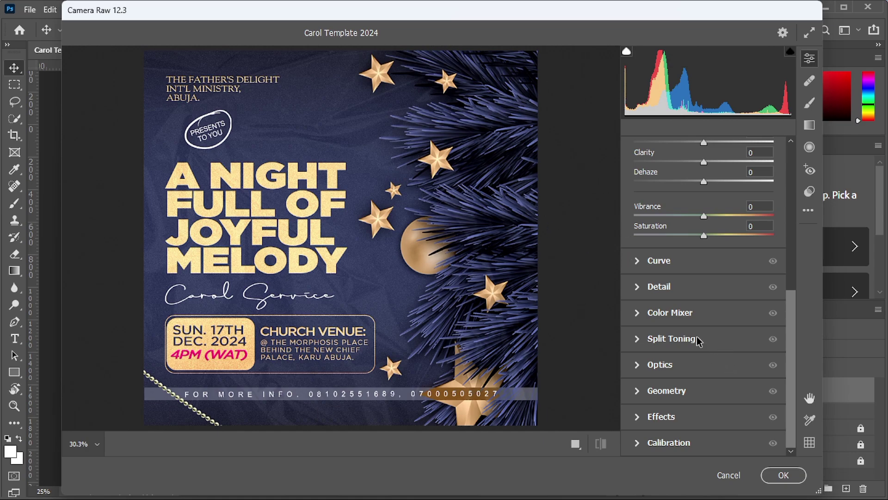
click(641, 288)
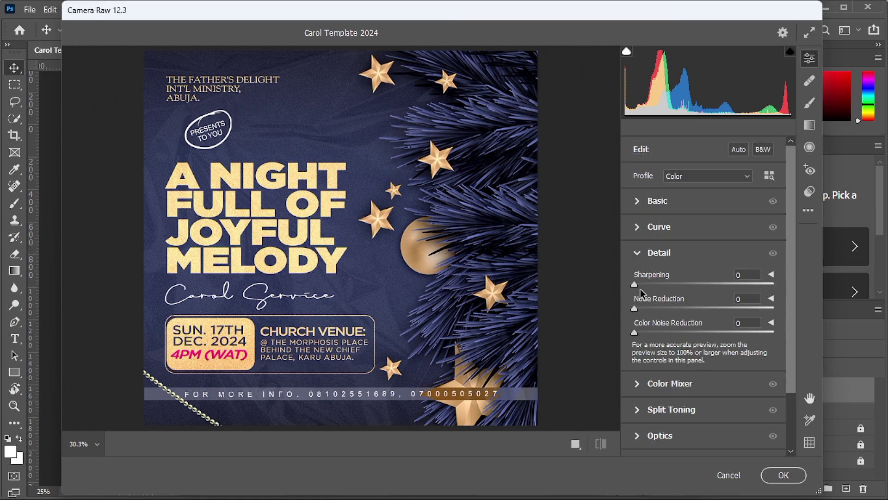
drag(635, 285, 714, 297)
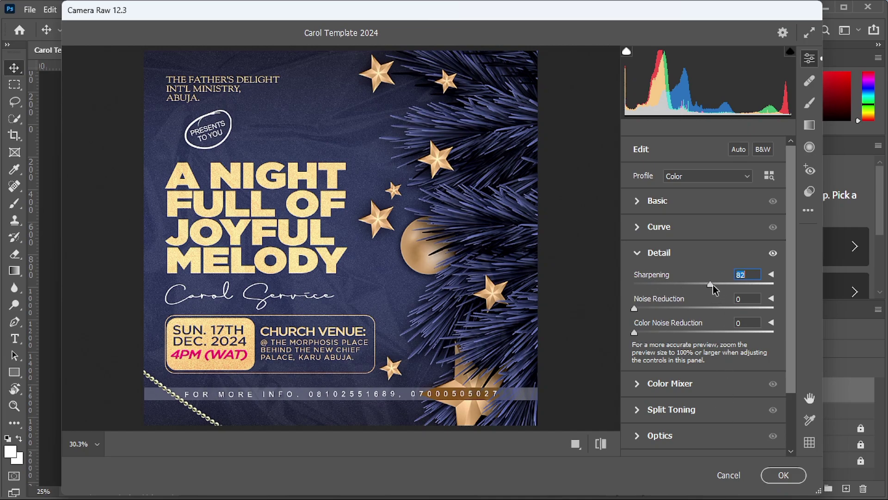
drag(713, 285, 684, 288)
scroll(696, 371, down, 3)
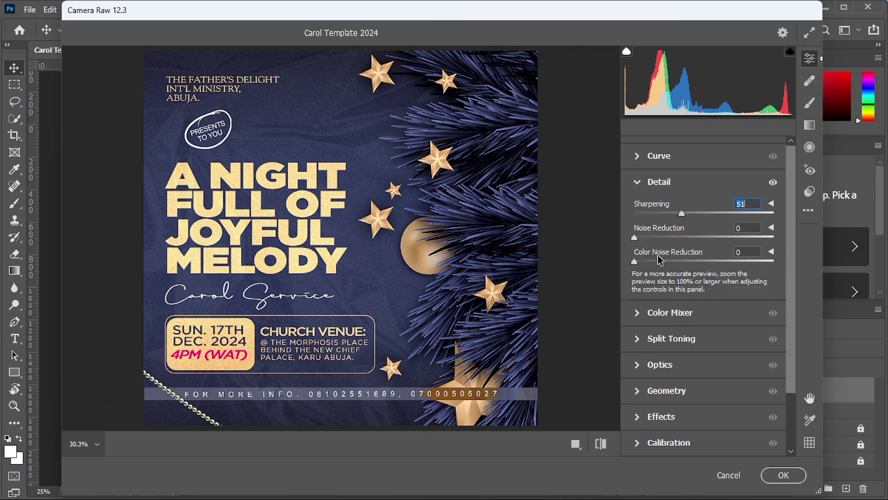
scroll(660, 260, up, 3)
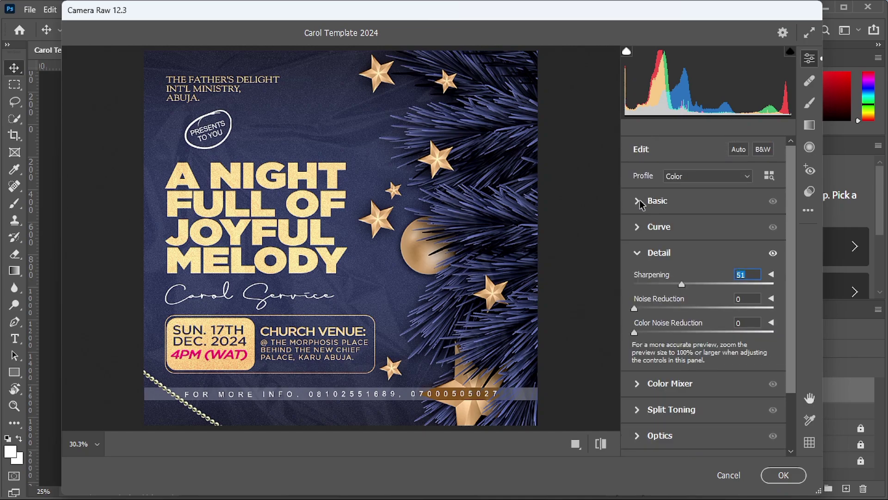
Set Texture to +33 and Clarity to +7 in the Camera Raw basic adjustments and apply the filter
click(640, 202)
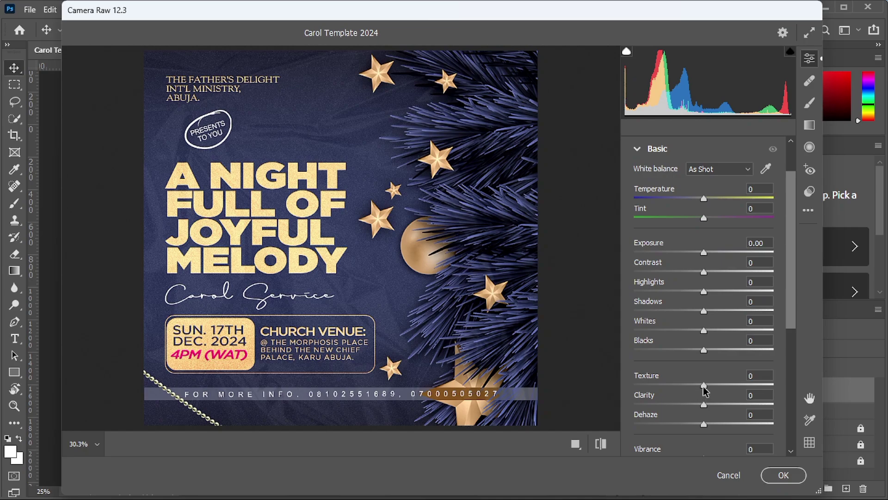
mouse_move(705, 391)
mouse_down()
mouse_move(731, 393)
mouse_move(709, 403)
mouse_up()
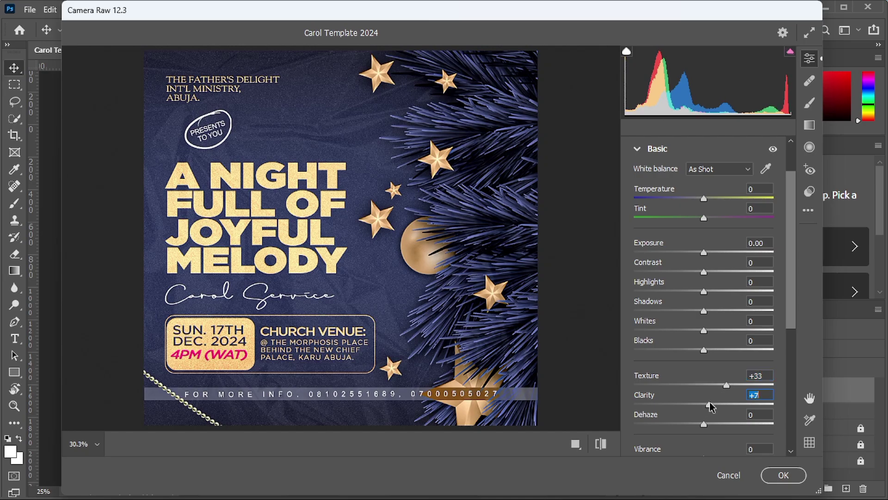
click(783, 475)
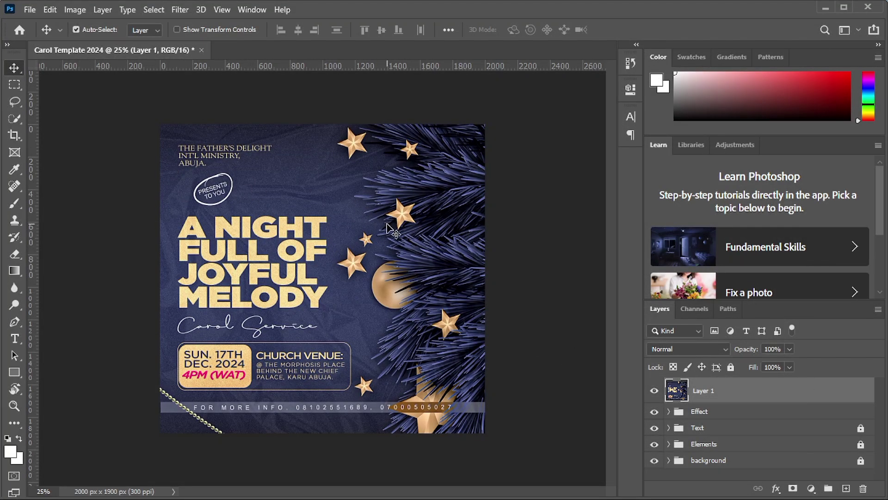
Duplicate the filtered merged layer and rename the copy Finale
key(ctrl+plus)
key(ctrl+plus)
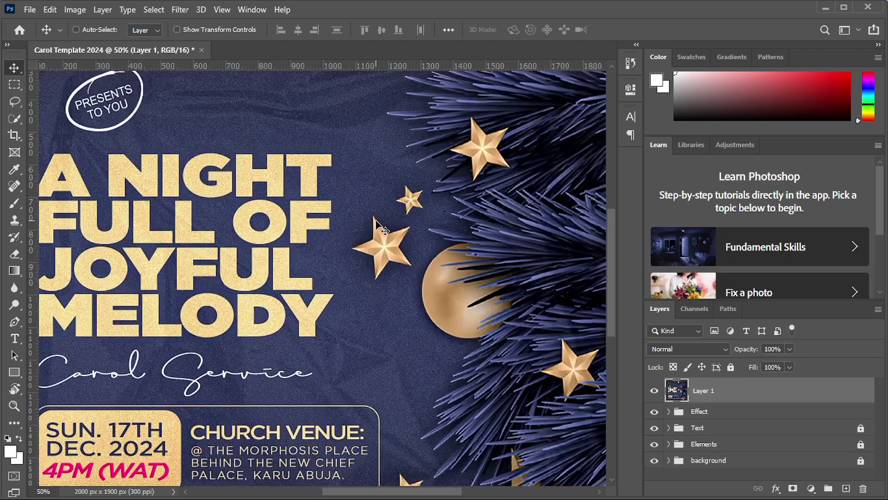
key(ctrl+minus)
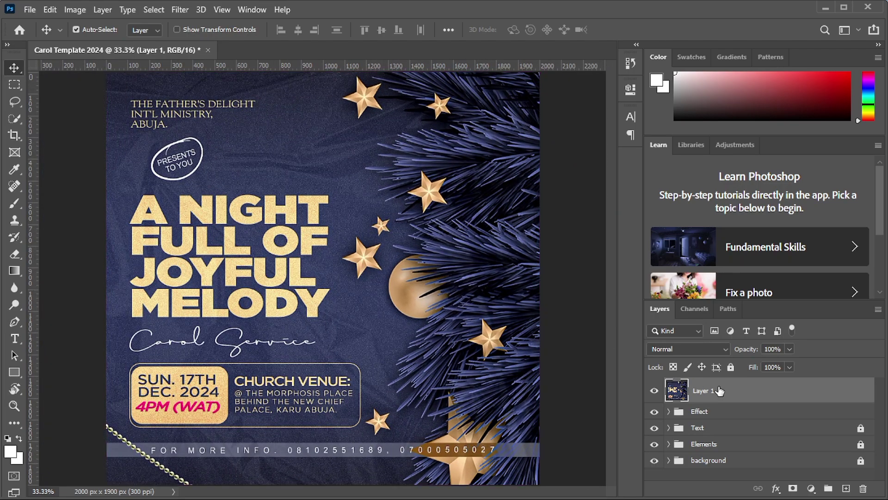
key(ctrl)
key(ctrl+j)
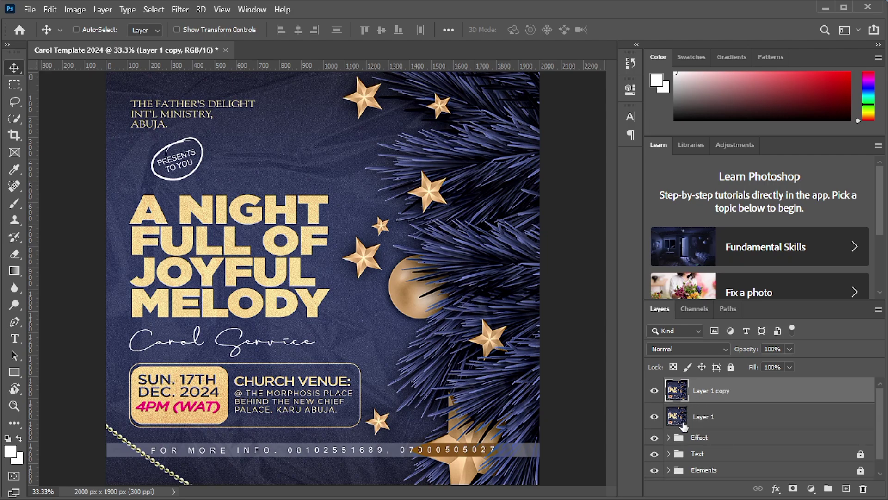
double_click(701, 392)
text(F)
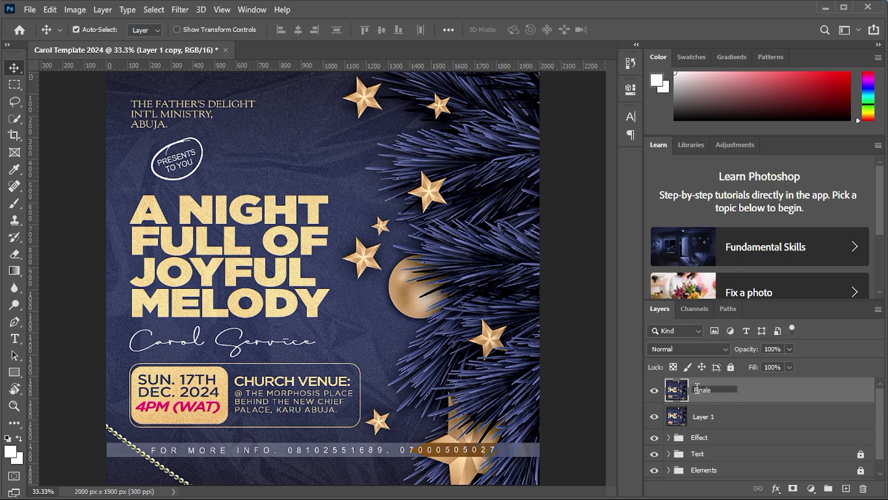
text(inale)
Rename the merged layer below Finale as blur and hide the Finale layer
click(707, 416)
double_click(707, 416)
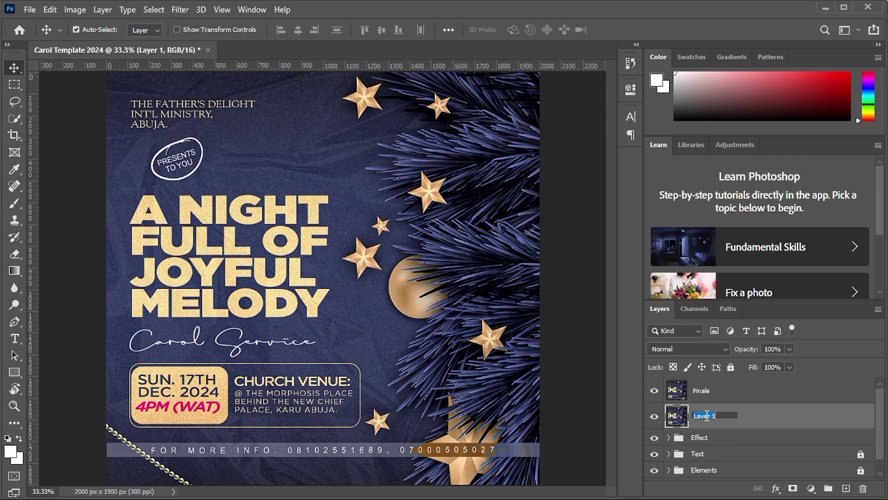
text(lur)
key(Return)
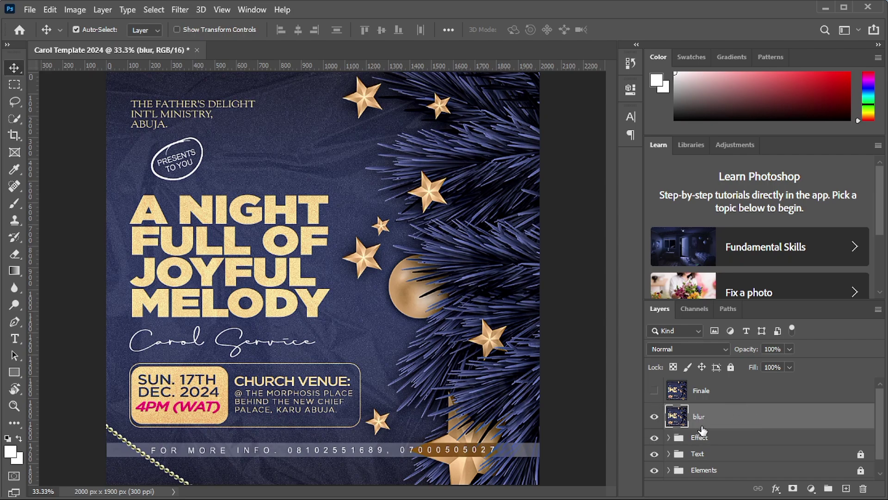
click(655, 391)
Apply a Gaussian Blur with a 36.0 pixel radius to the blur layer
key(ctrl+t)
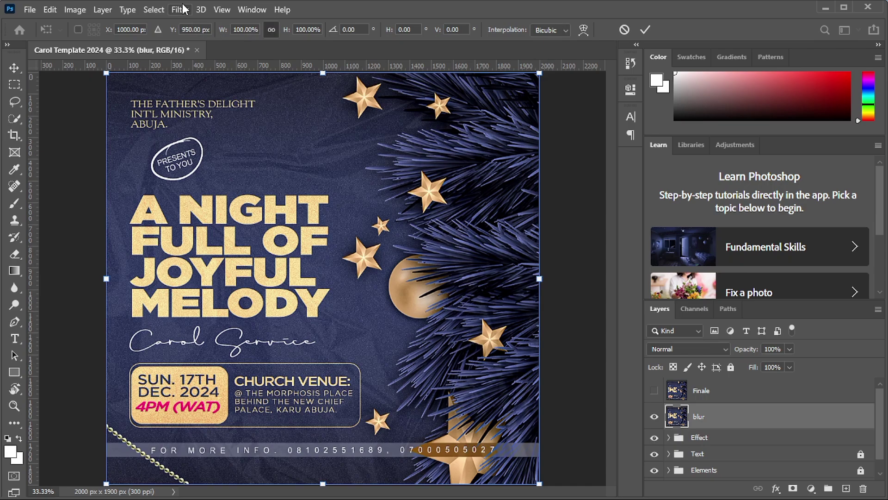
click(644, 30)
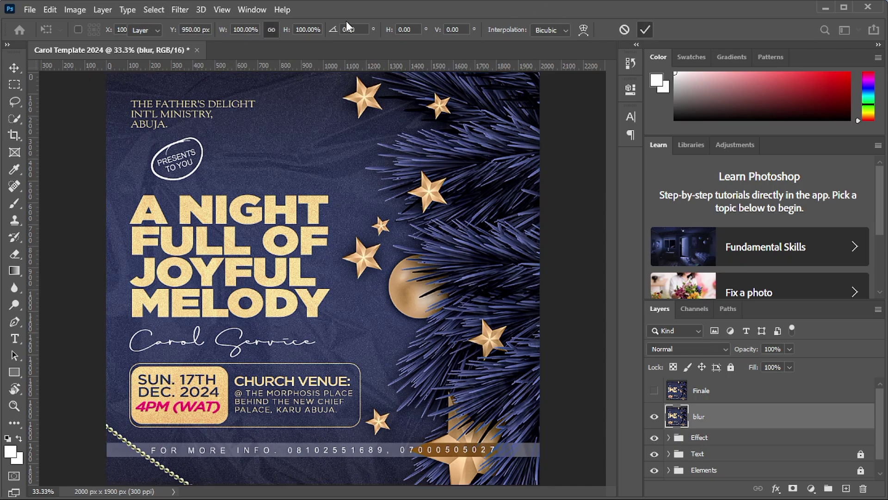
click(187, 13)
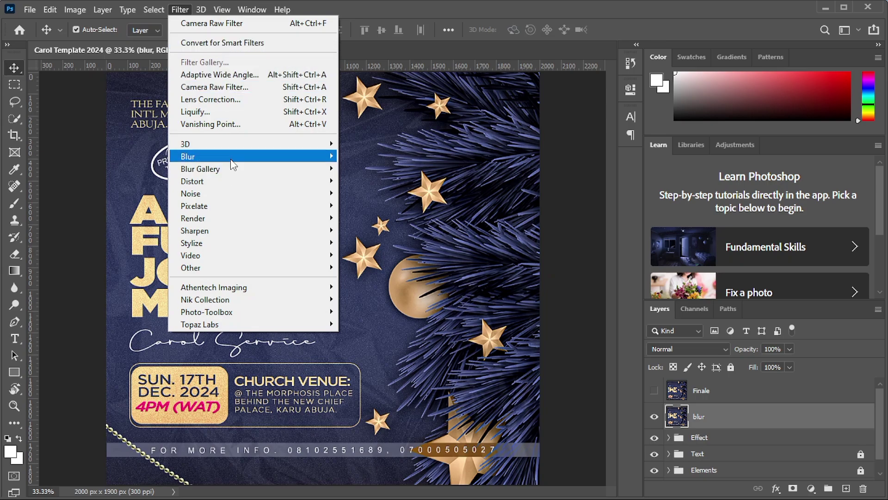
mouse_move(230, 159)
click(373, 205)
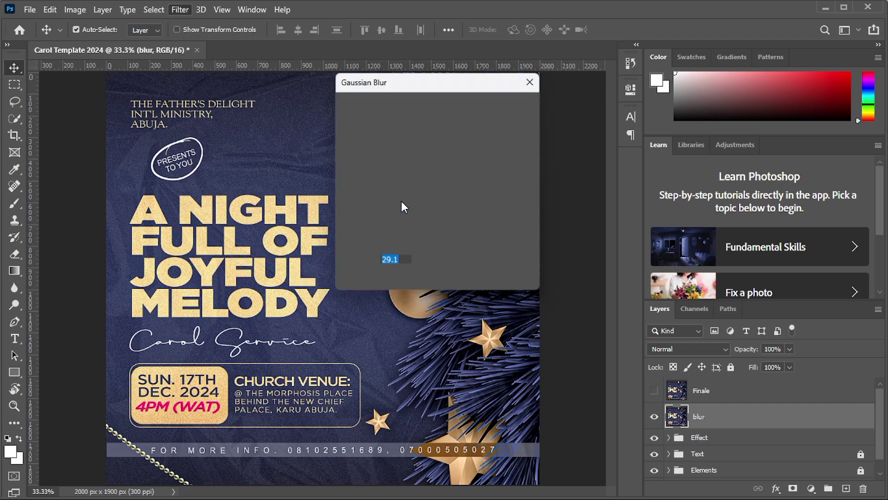
drag(404, 282, 407, 284)
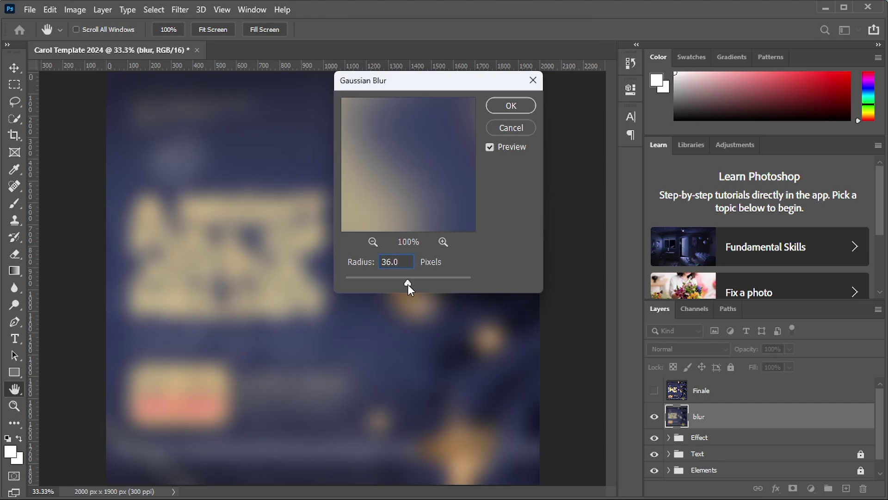
click(506, 107)
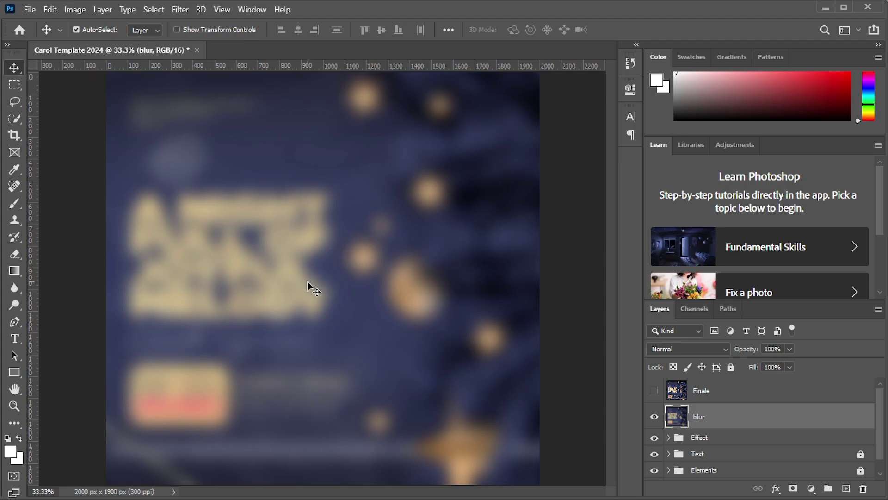
Enlarge the blur layer to about 114% and rotate it about -1.3° so it covers the whole canvas
key(ctrl+minus)
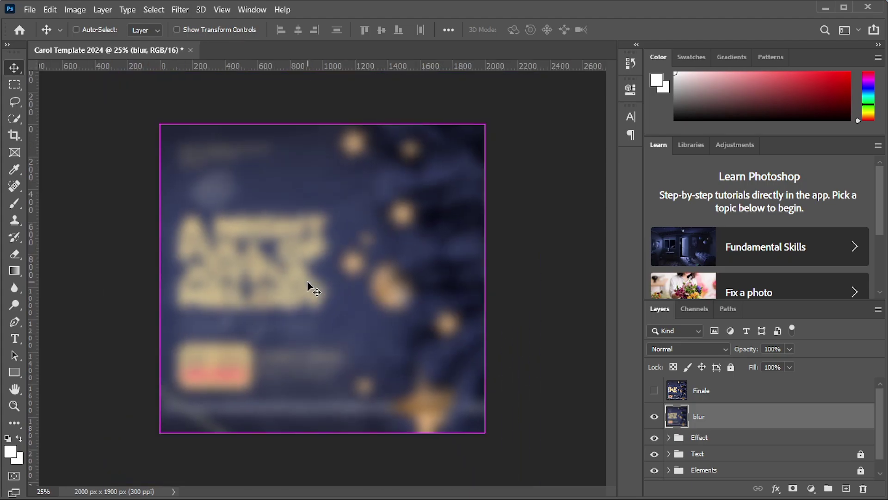
key(ctrl+t)
drag(487, 293, 512, 284)
drag(528, 456, 554, 400)
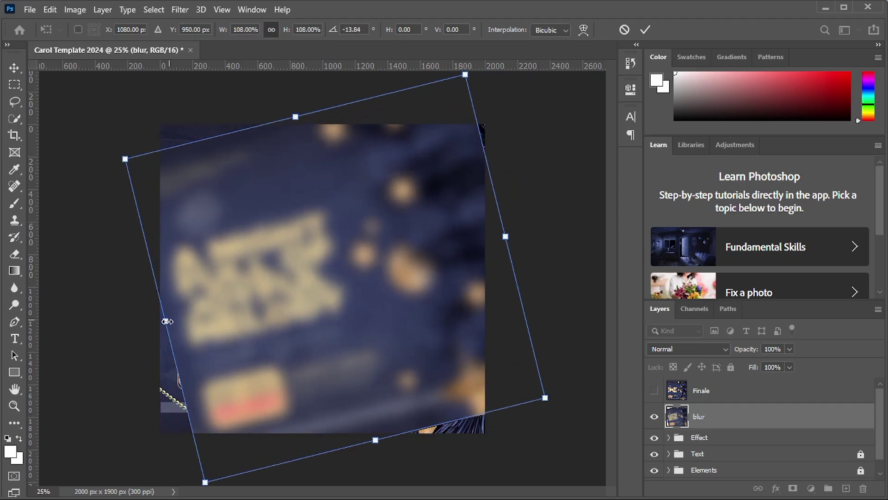
mouse_move(165, 322)
mouse_down()
mouse_move(111, 327)
mouse_move(147, 325)
mouse_up()
drag(561, 416, 515, 452)
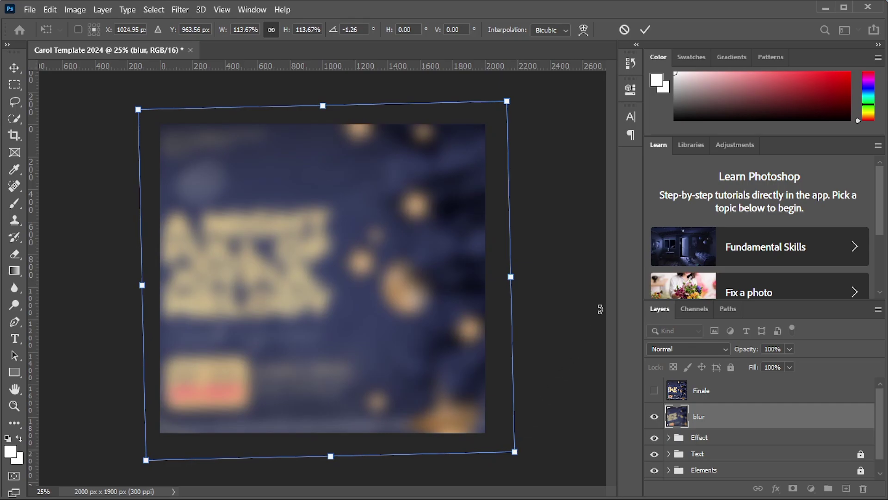
click(645, 30)
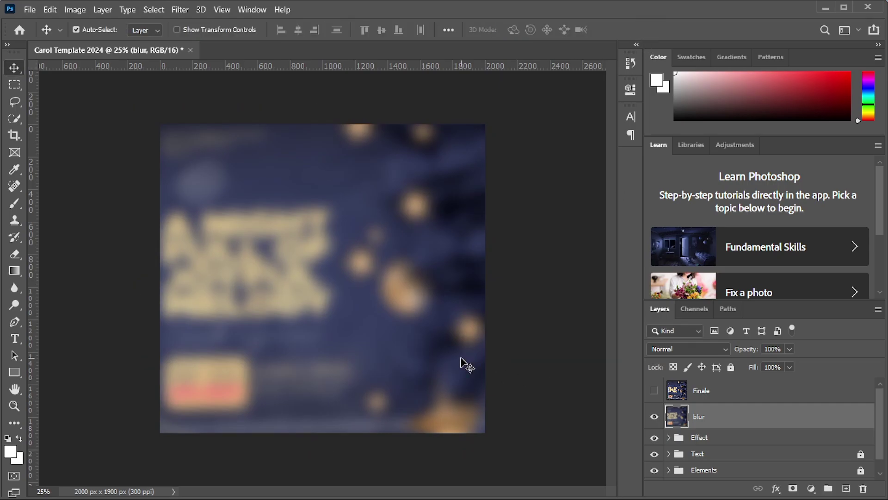
Show the Finale layer, scale it down to about 90% and tilt it about -5.3° over the blurred background
click(654, 391)
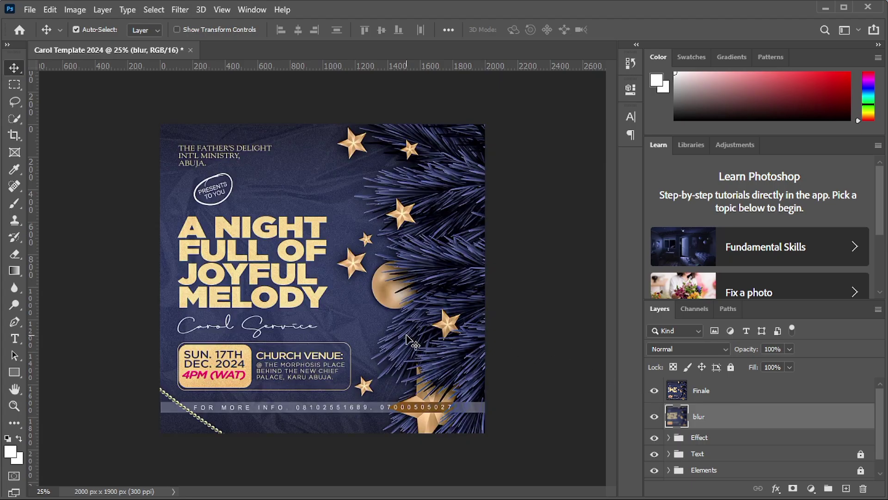
click(722, 399)
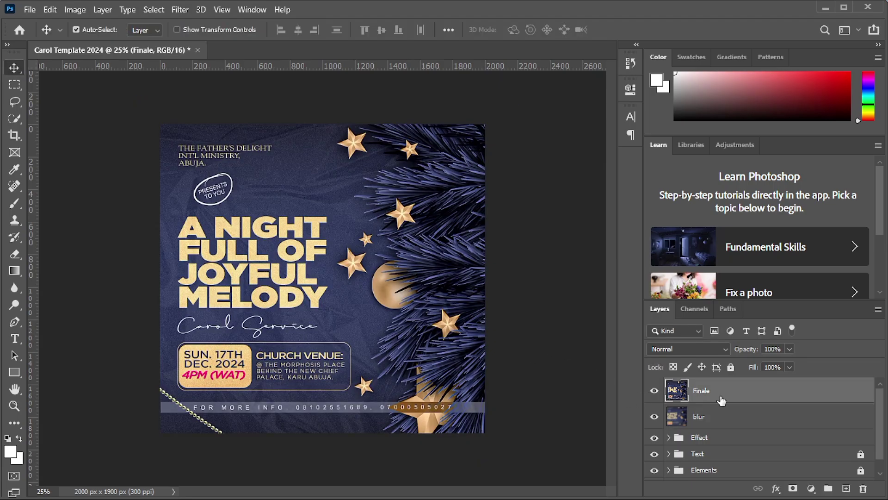
key(ctrl+t)
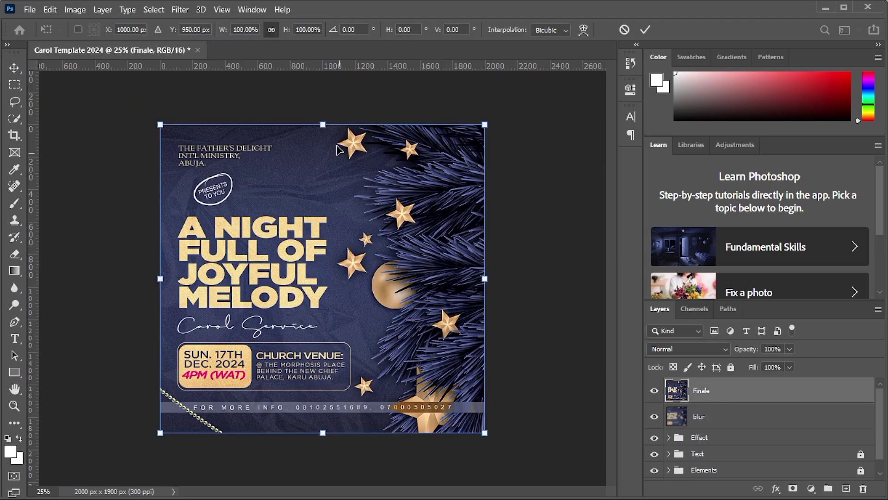
drag(321, 124, 322, 154)
drag(475, 451, 488, 437)
drag(370, 365, 373, 352)
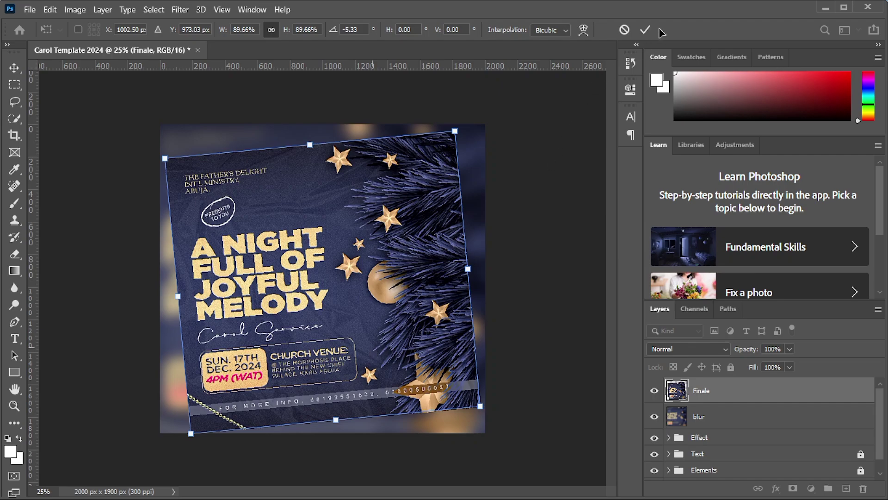
click(645, 30)
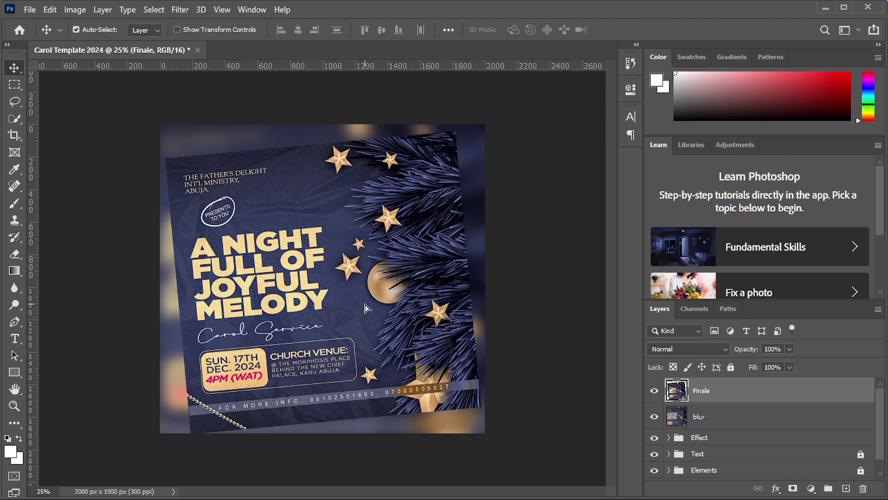
Move the Finale layer slightly upward and reduce its counter-clockwise tilt so it sits centred over the blurred background
key(ctrl+z)
key(ctrl+shift+z)
drag(365, 308, 375, 308)
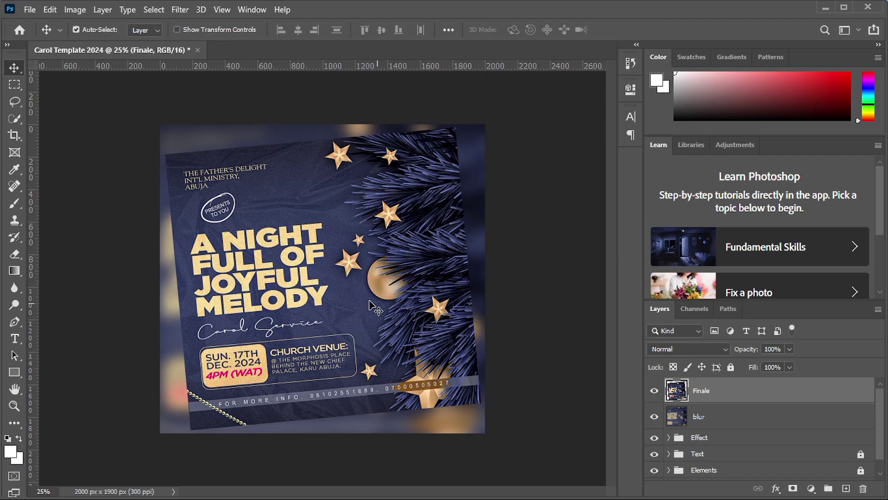
key(ctrl)
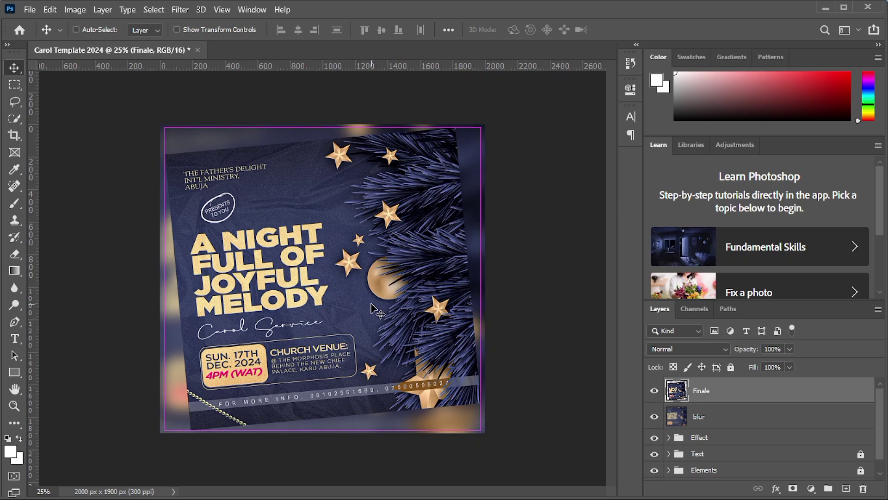
key(ctrl+t)
drag(489, 121, 492, 133)
key(Return)
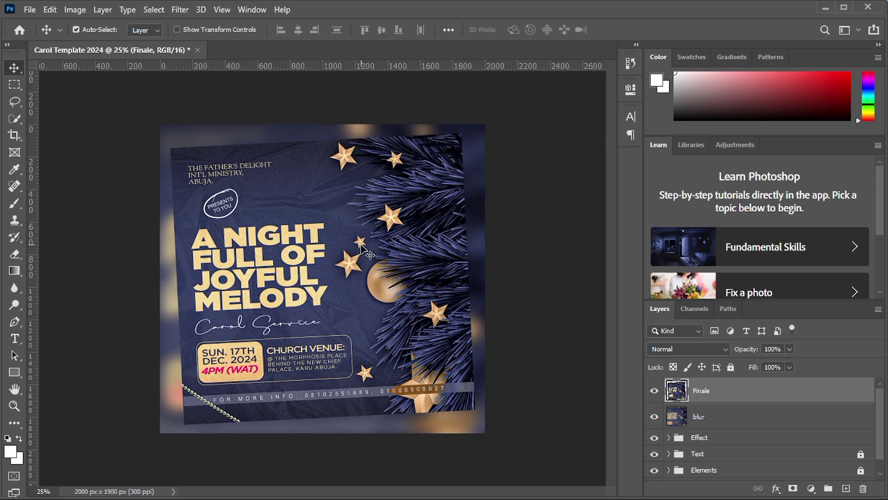
Add a black Drop Shadow to the Finale layer with 100% opacity, 90° angle, 0 px distance, 117 px size and 1% noise
right_click(729, 398)
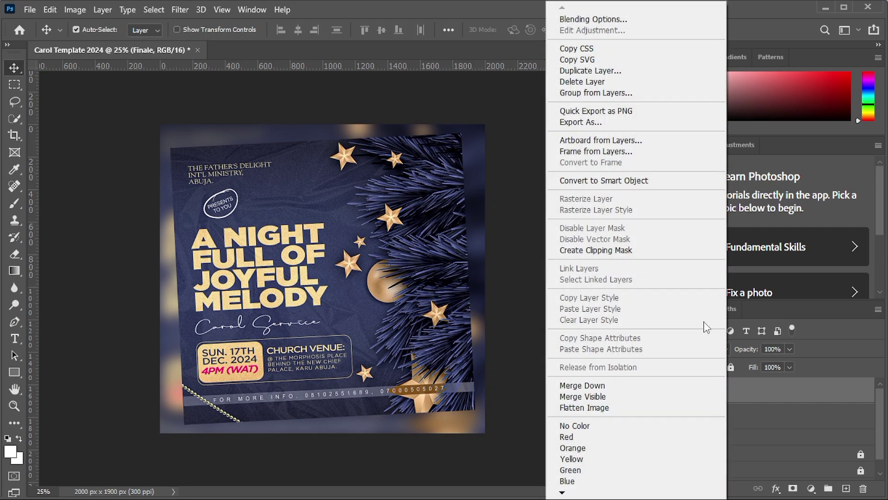
click(590, 20)
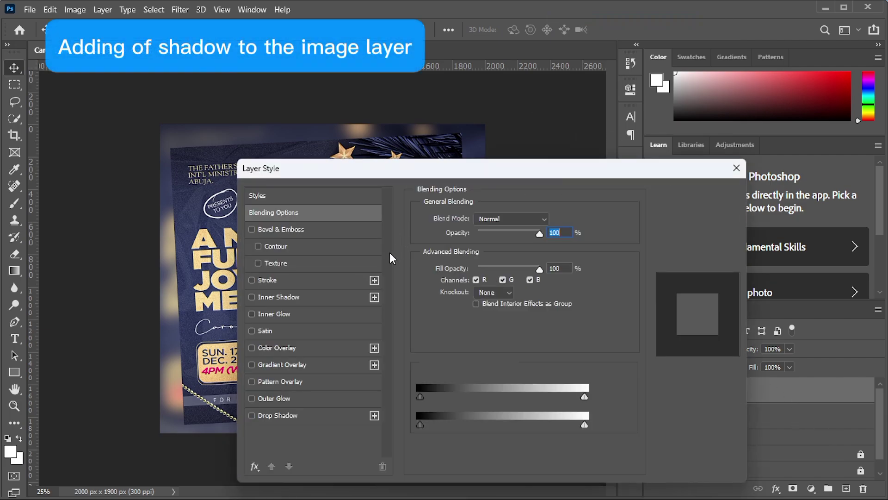
drag(285, 171, 392, 139)
click(270, 381)
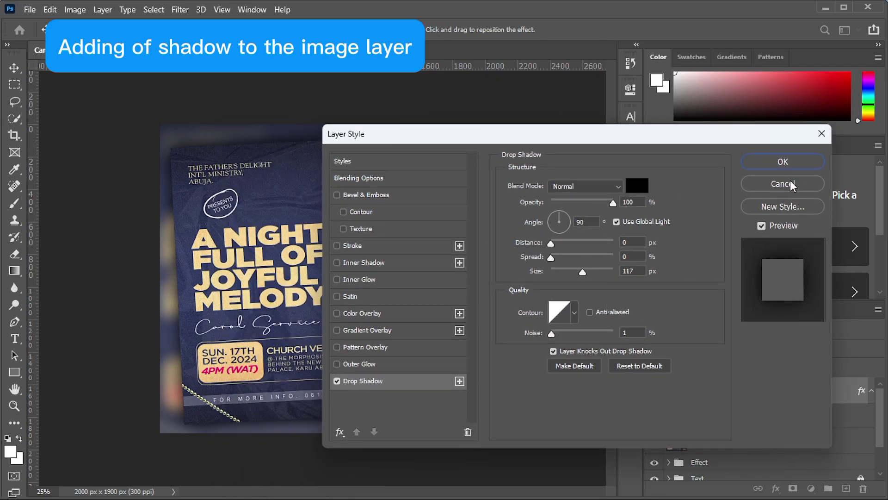
key(Return)
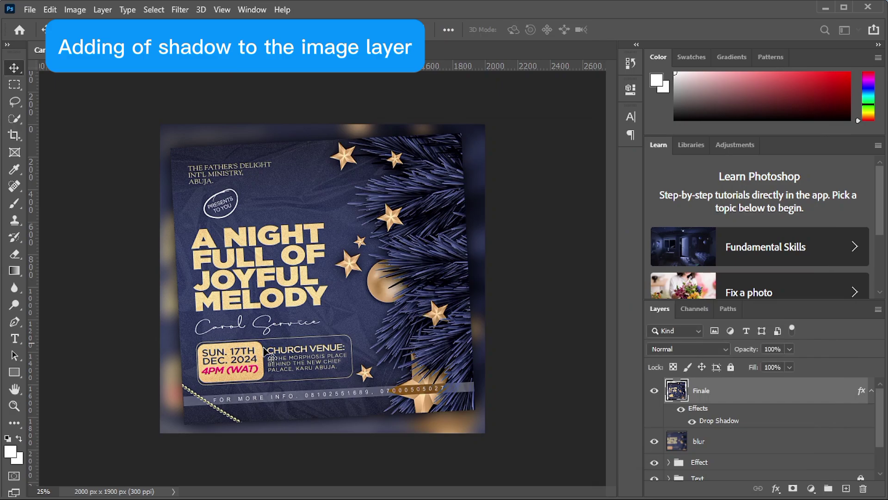
Compare the flyer with the Finale layer's effects switched off and on, leaving them on
click(682, 411)
click(682, 410)
click(681, 411)
click(682, 411)
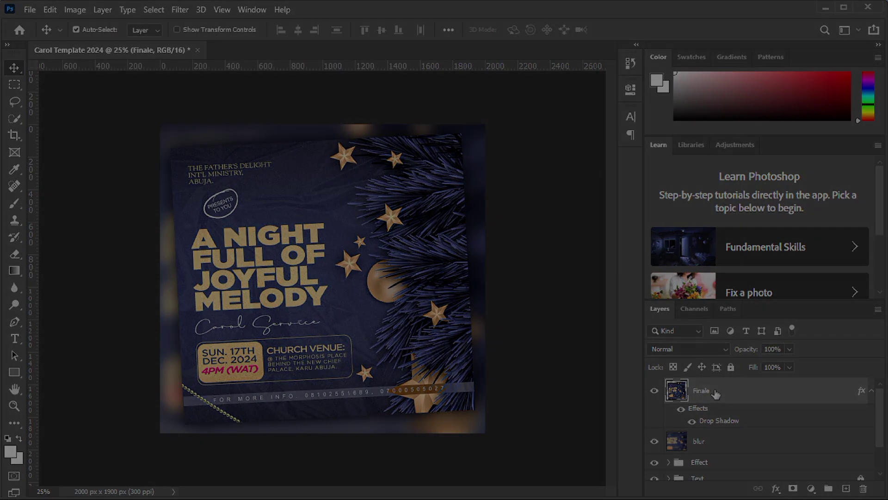